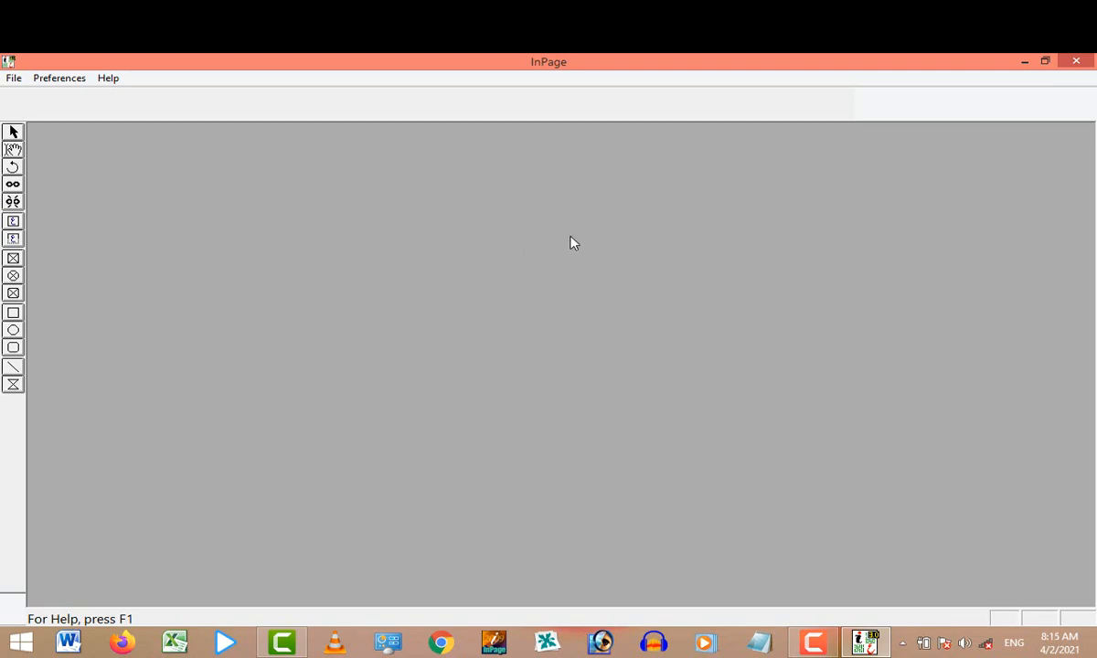
Step: Close InPage, relaunch InPage 3 Professional from the desktop and bring up the settings for a new document
left_click(1076, 60)
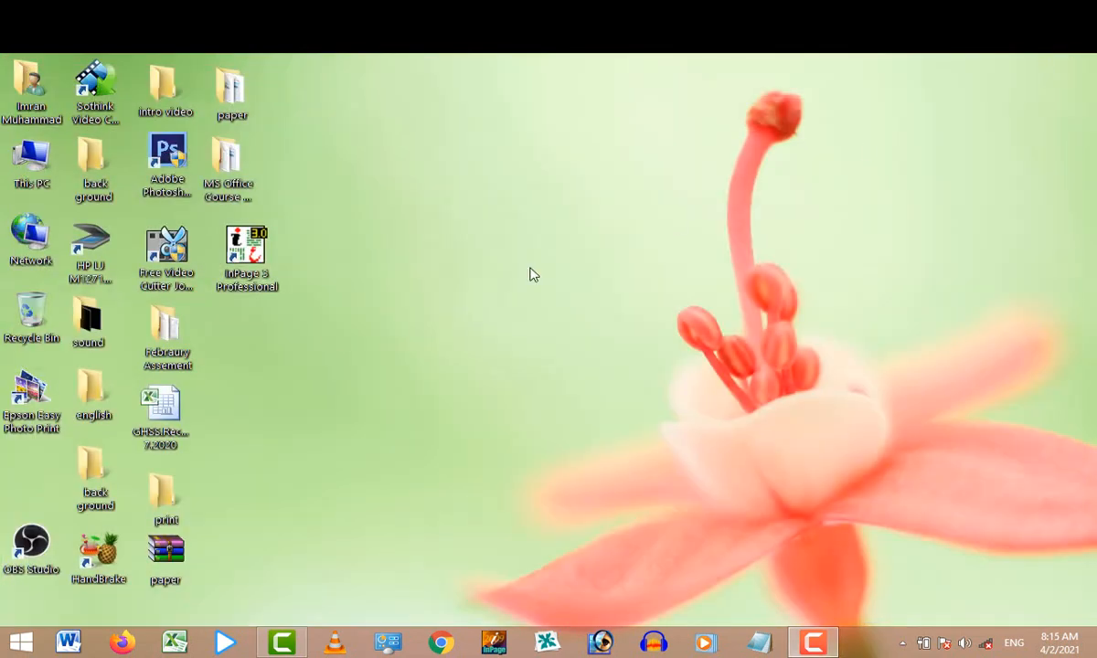
double_click(256, 260)
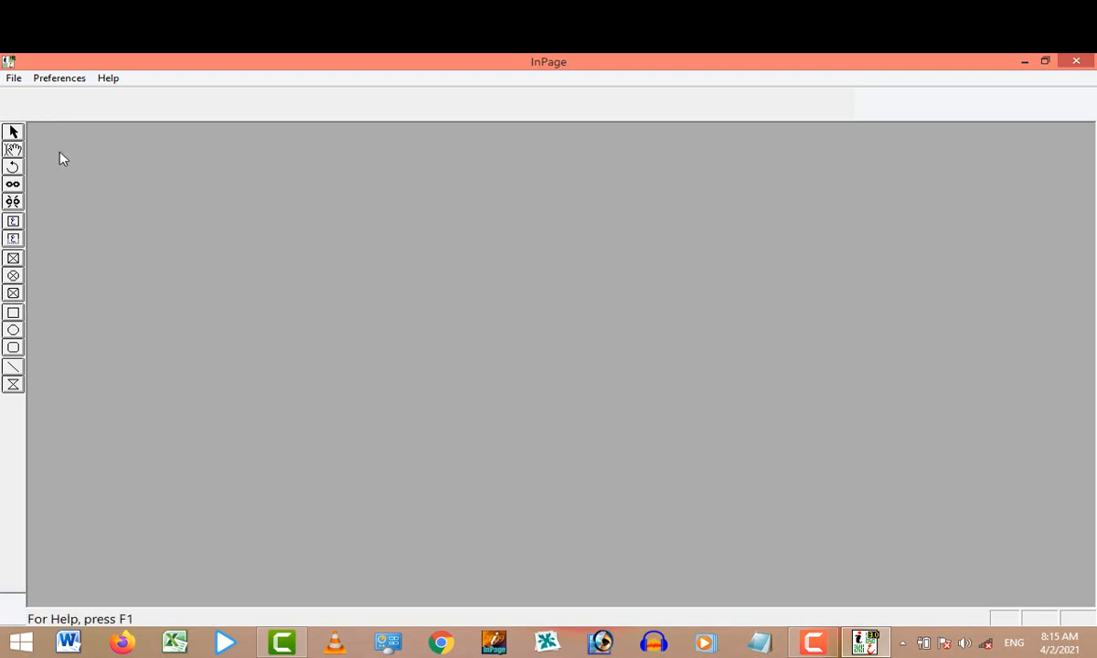
left_click(15, 80)
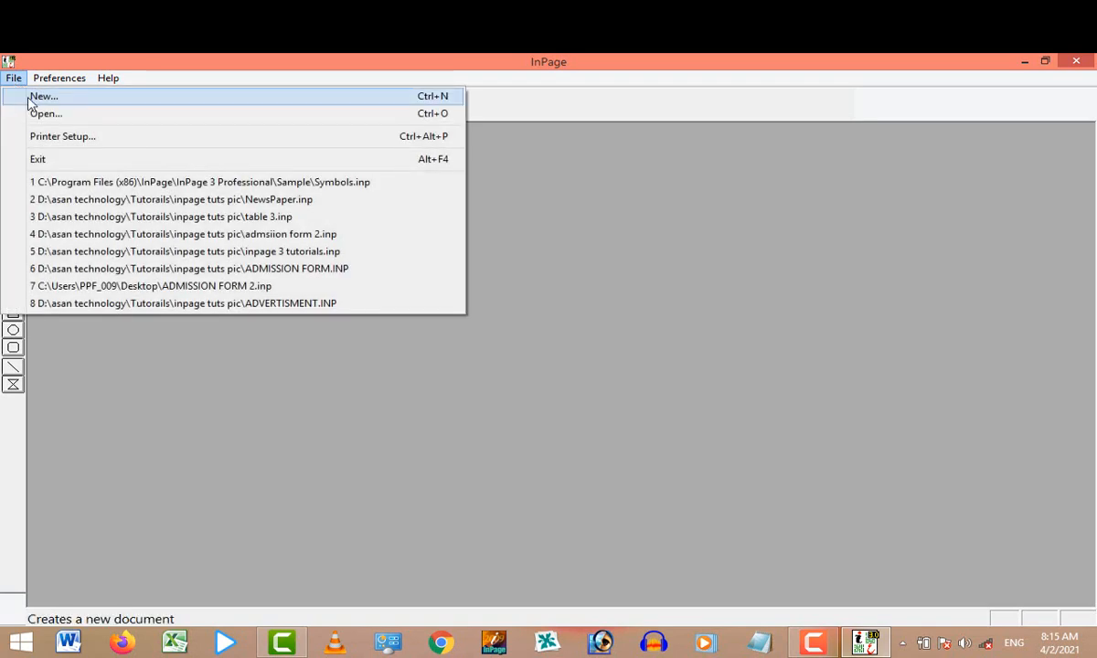
left_click(178, 106)
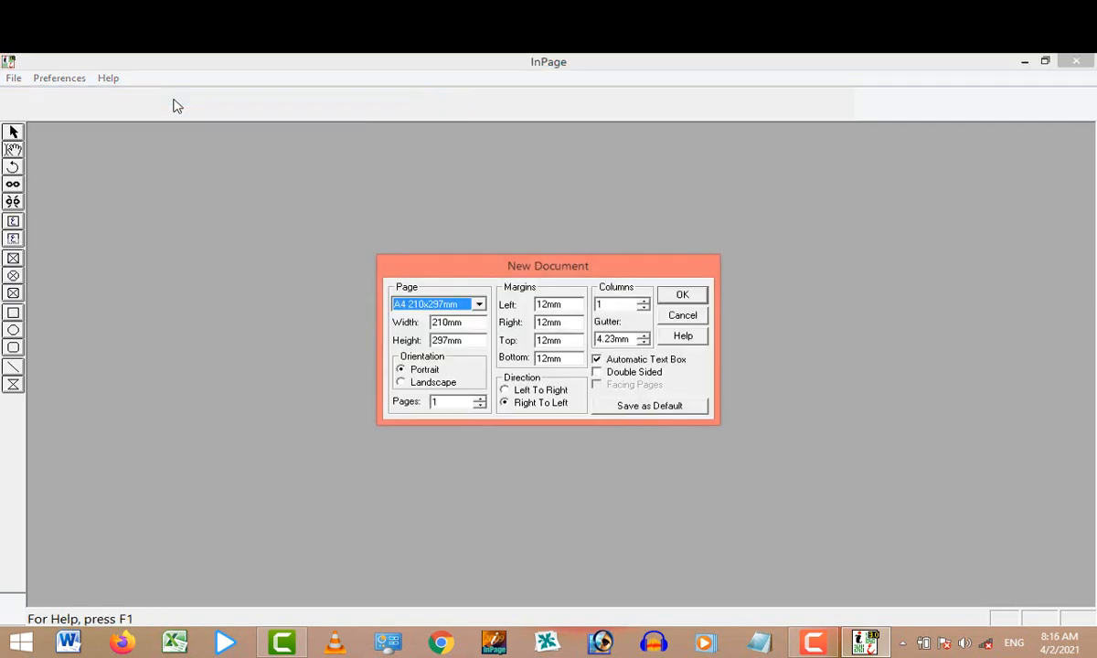
left_click_drag(457, 264, 435, 164)
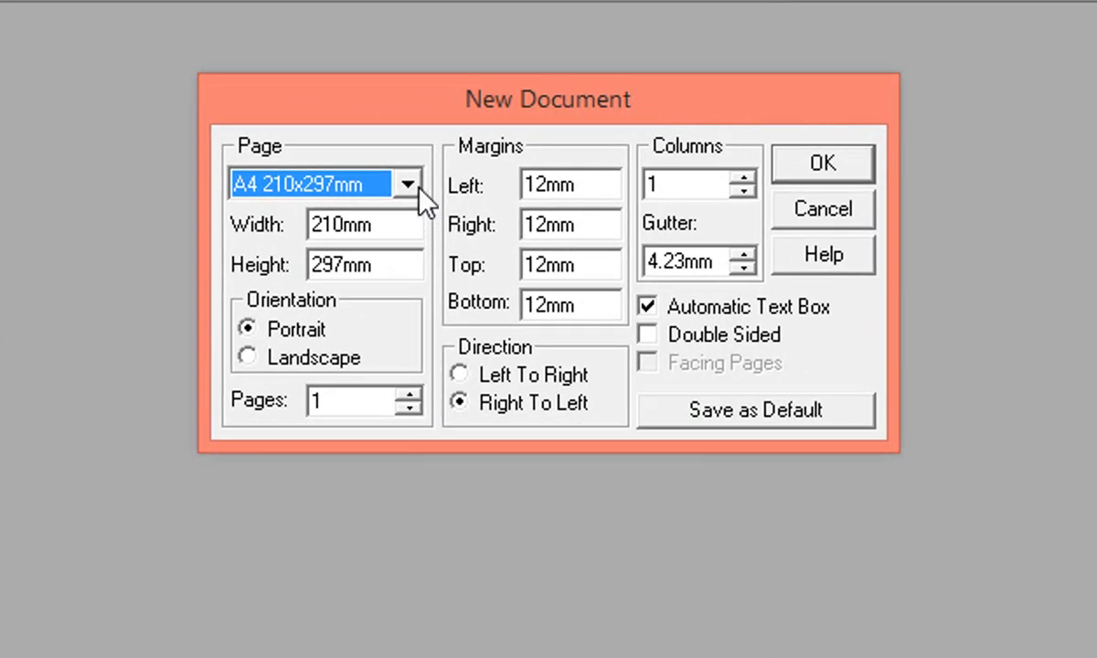
Step: Examine the page sizes offered for the new document, leaving A4 210x297mm selected
left_click(417, 186)
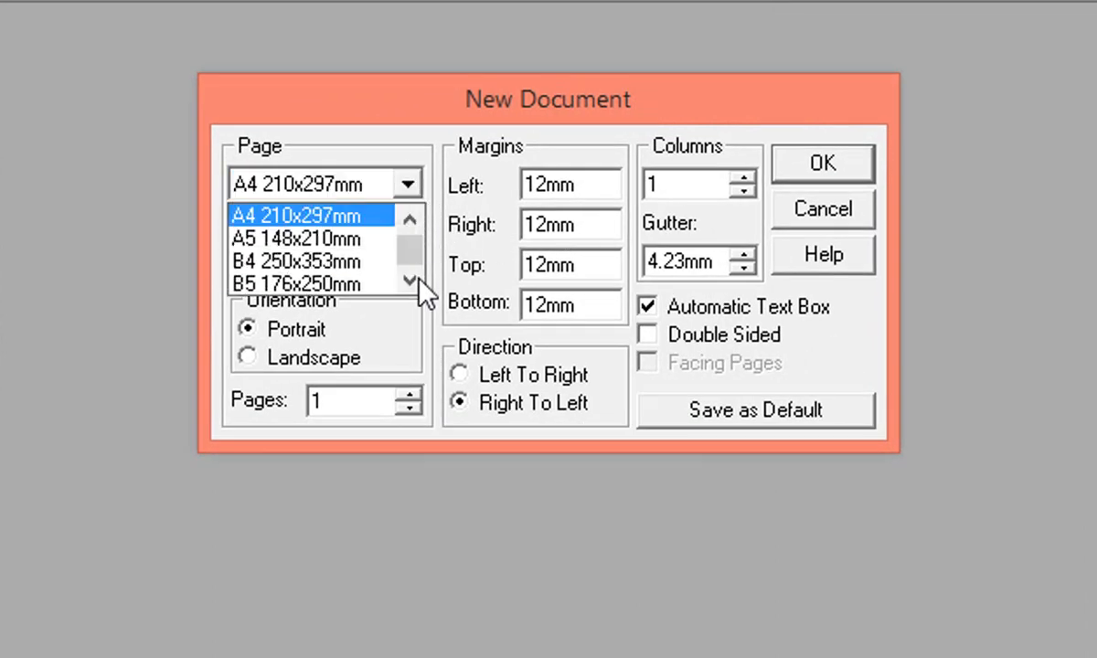
left_click(409, 280)
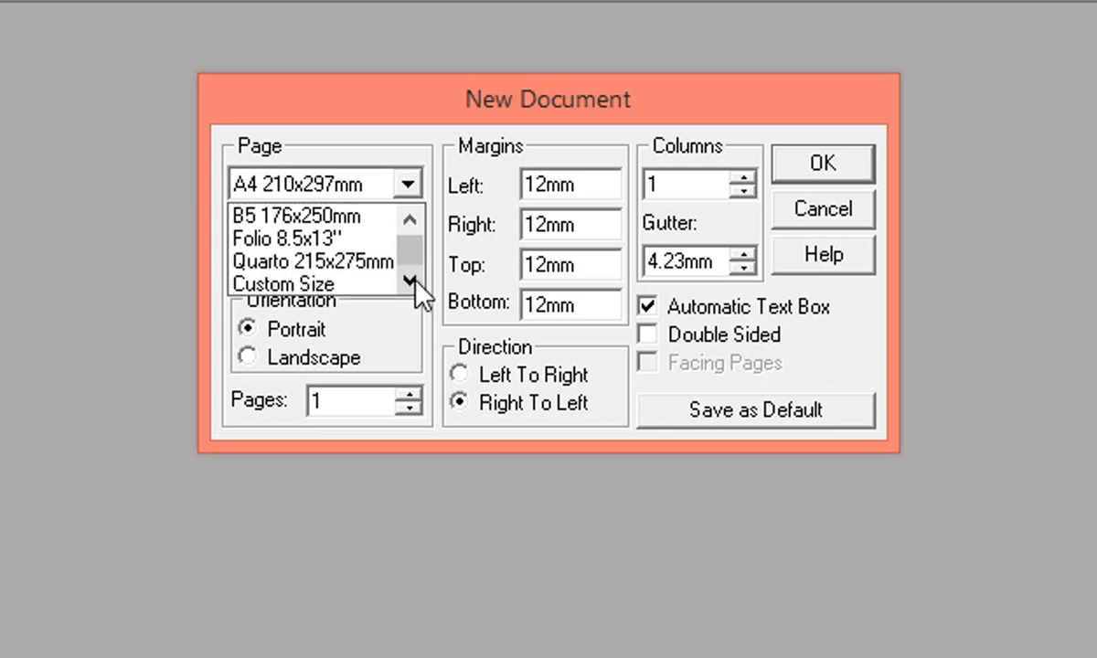
left_click_drag(413, 253, 411, 229)
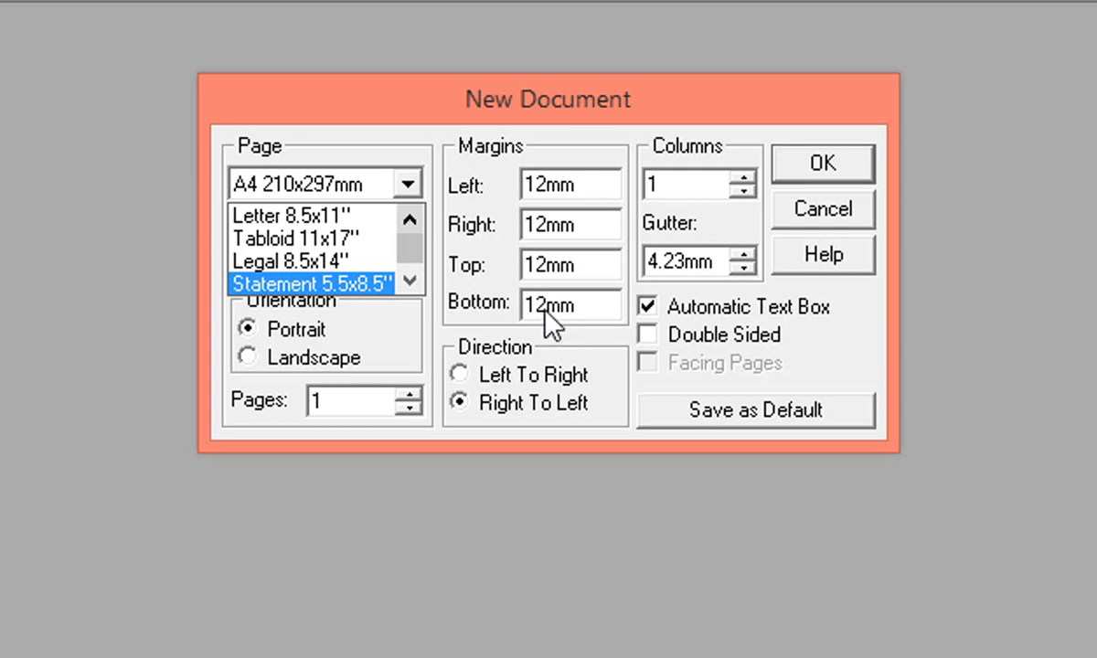
left_click(501, 228)
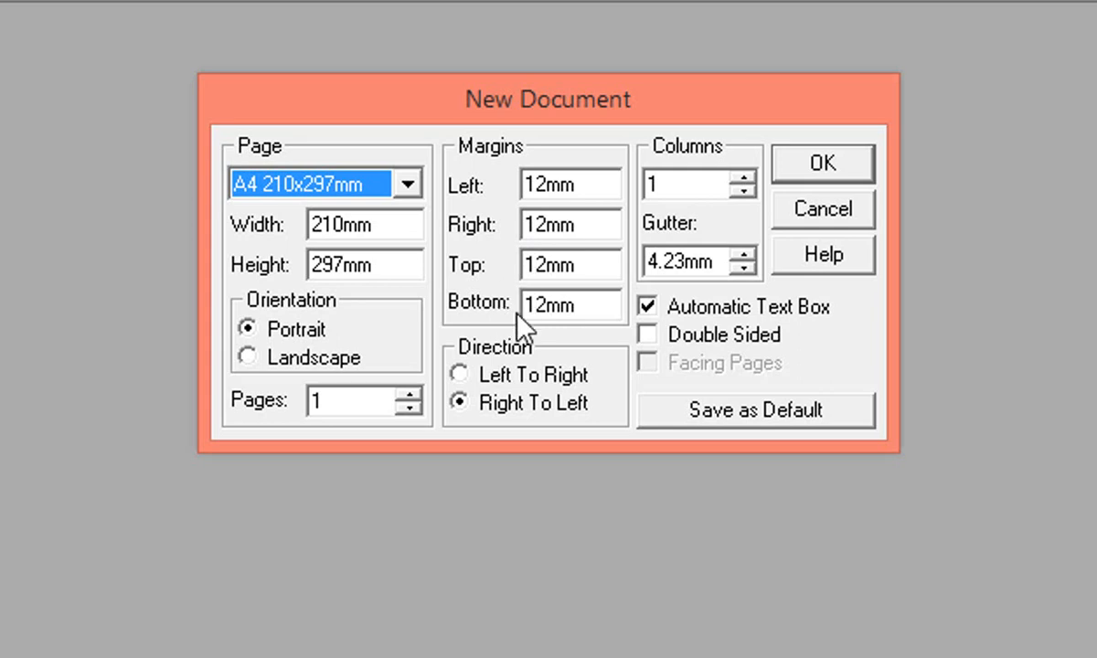
Step: Examine the margin fields and the column count in the new document settings
left_click_drag(546, 306, 531, 308)
left_click(579, 306)
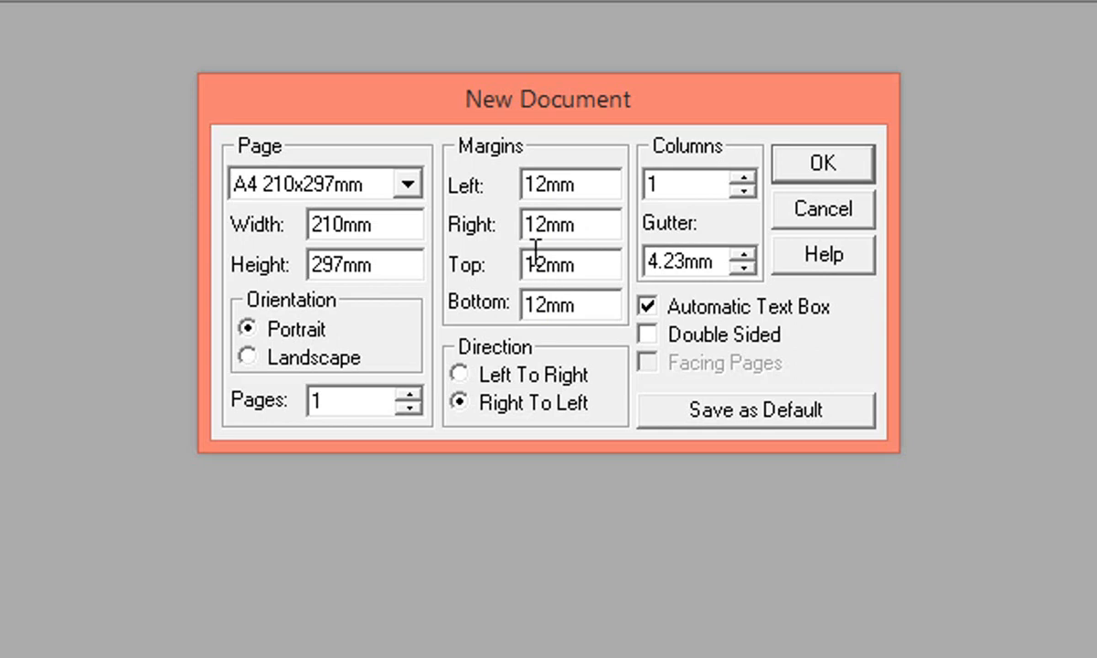
left_click_drag(685, 185, 635, 186)
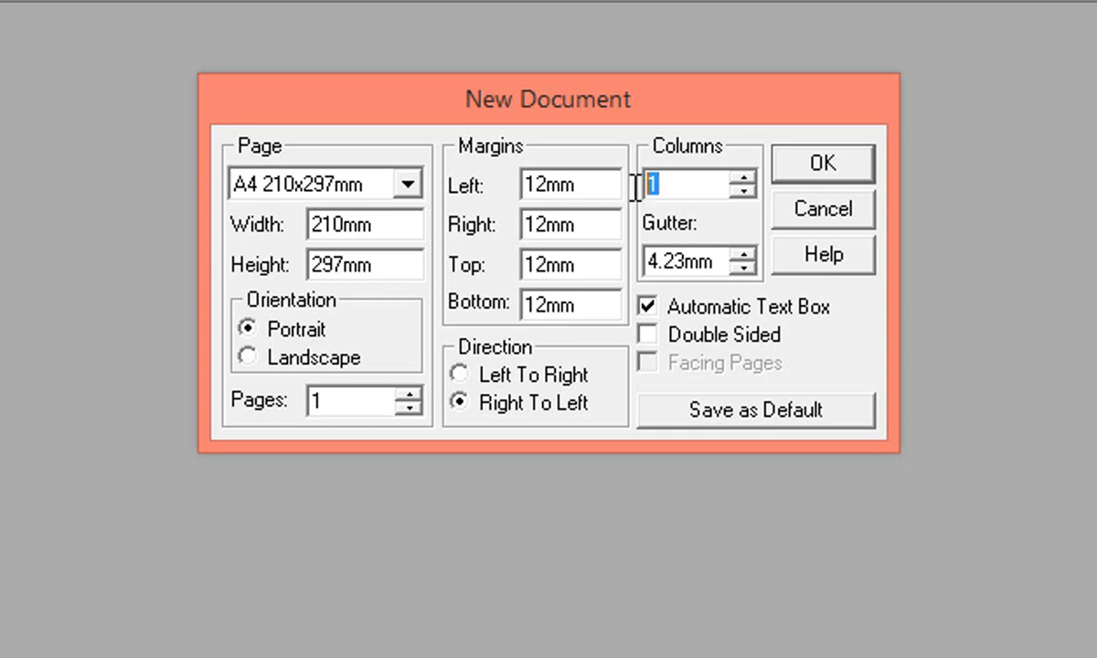
left_click(701, 191)
left_click_drag(696, 187, 647, 192)
left_click(677, 191)
left_click_drag(674, 191, 649, 190)
left_click(673, 186)
double_click(672, 184)
left_click(679, 184)
left_click_drag(679, 186, 610, 183)
left_click(682, 187)
left_click_drag(682, 186, 645, 188)
left_click(673, 187)
left_click_drag(673, 187, 626, 183)
left_click(680, 183)
left_click_drag(673, 184, 645, 179)
left_click_drag(654, 106, 651, 89)
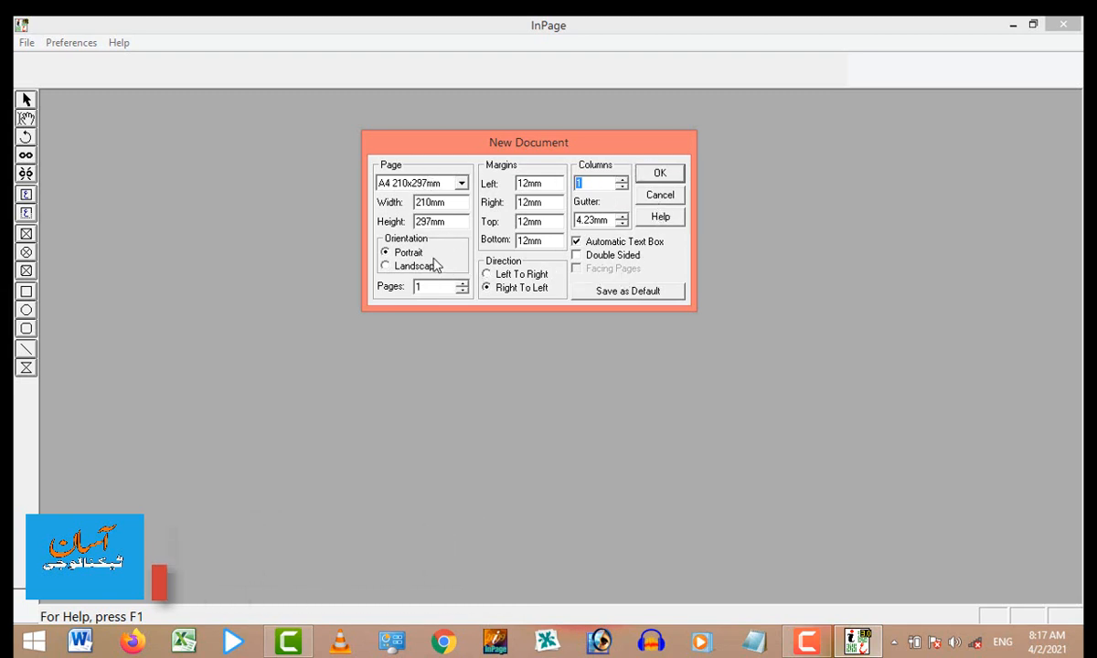
Step: Create the new document as an A4 portrait page with 12mm margins, one column and right-to-left direction
left_click_drag(493, 149, 484, 181)
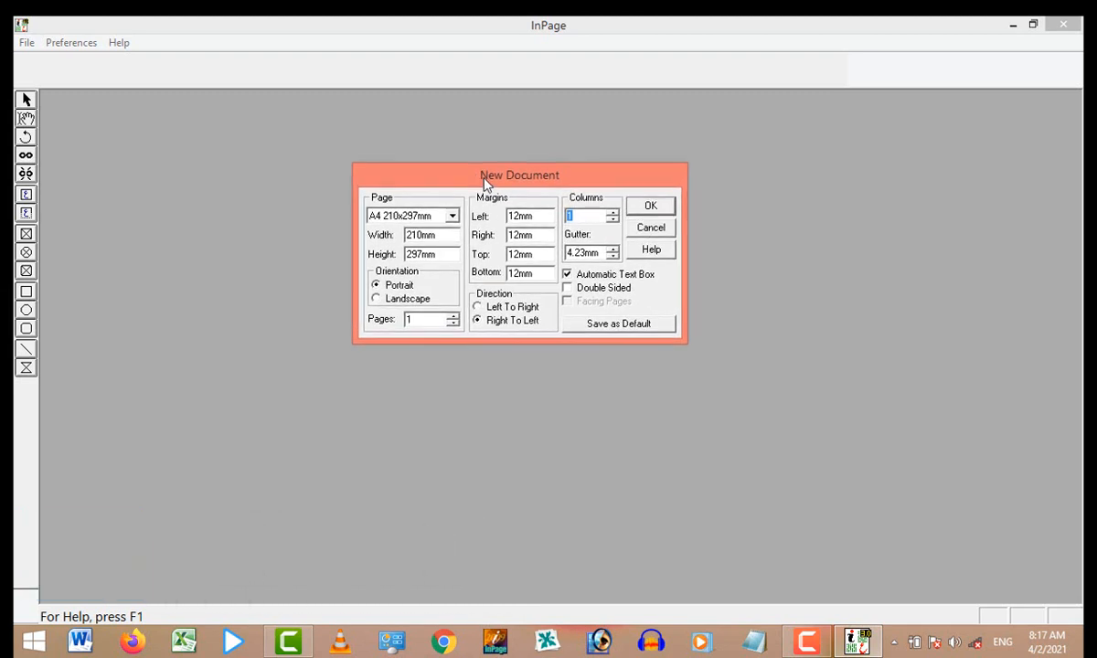
left_click(650, 208)
key("Return")
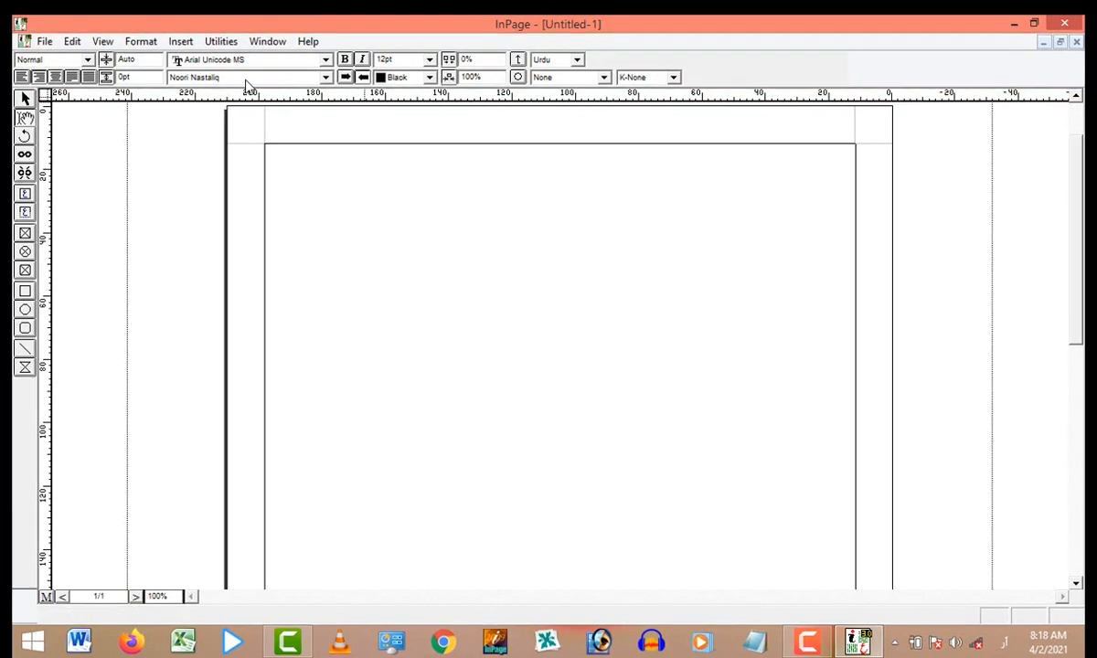
Step: Hide the ribbon and show it again
left_click(102, 41)
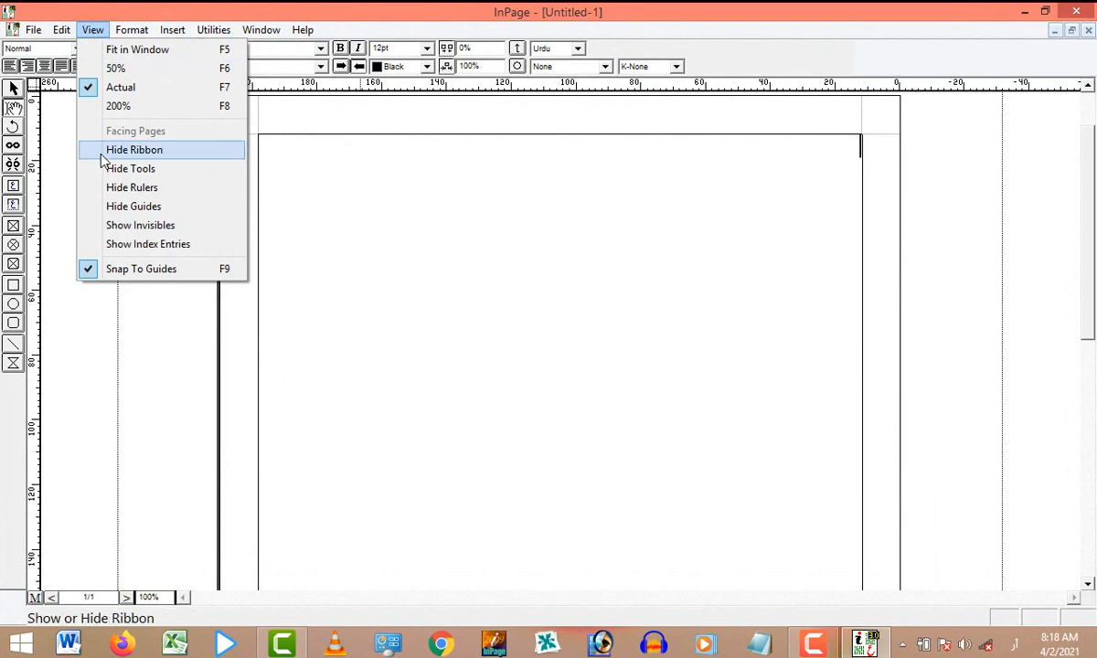
left_click(126, 155)
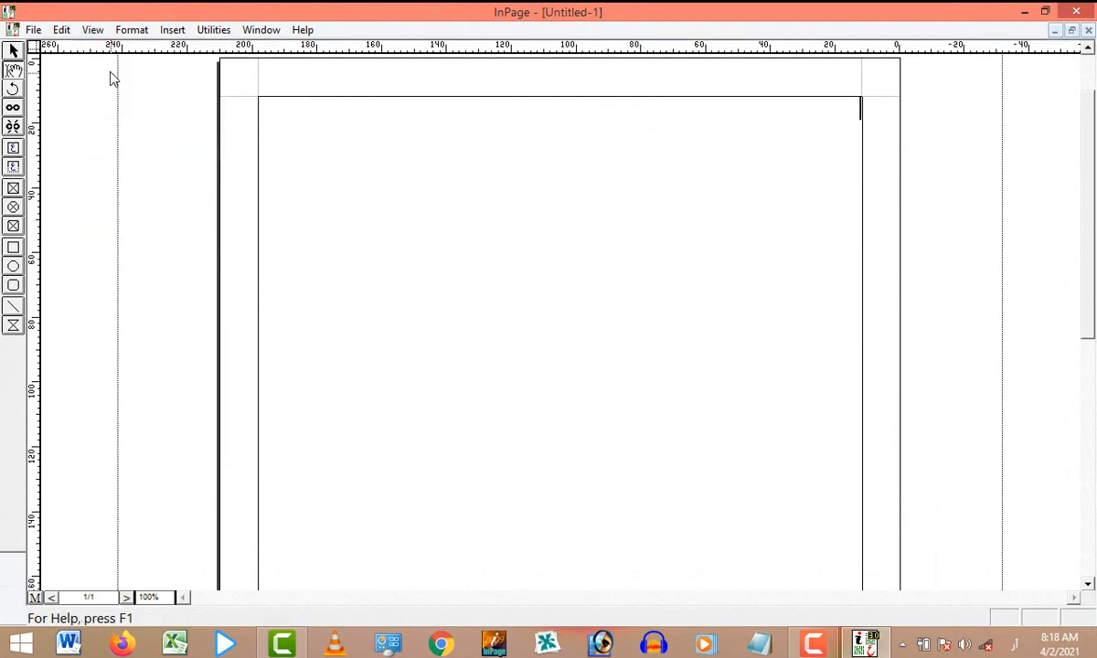
left_click(95, 32)
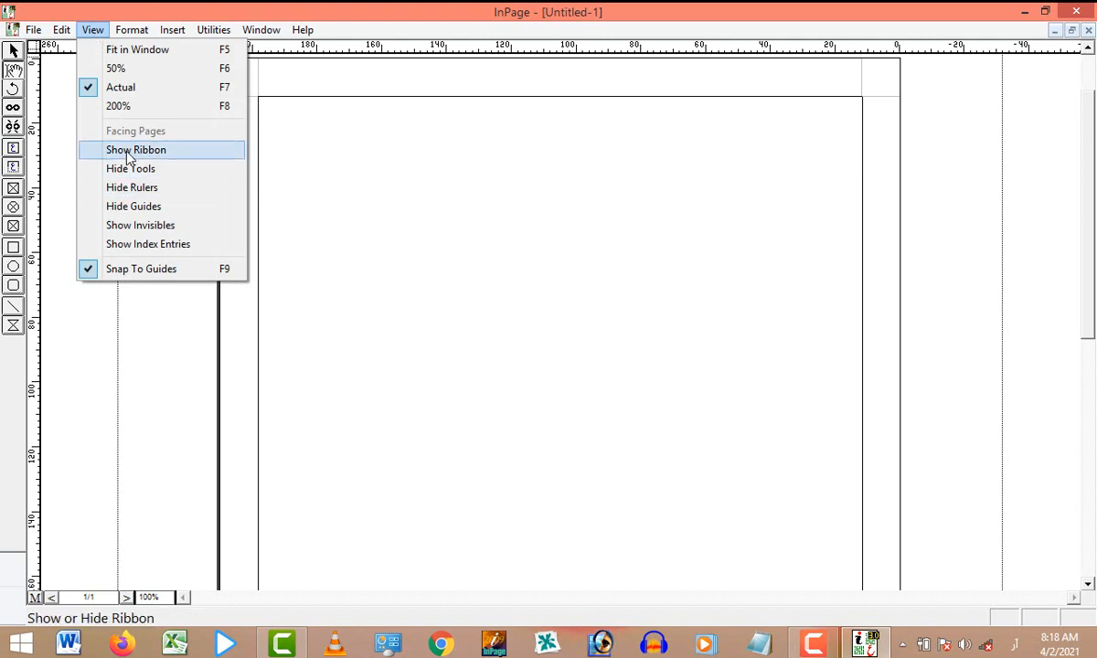
left_click(128, 153)
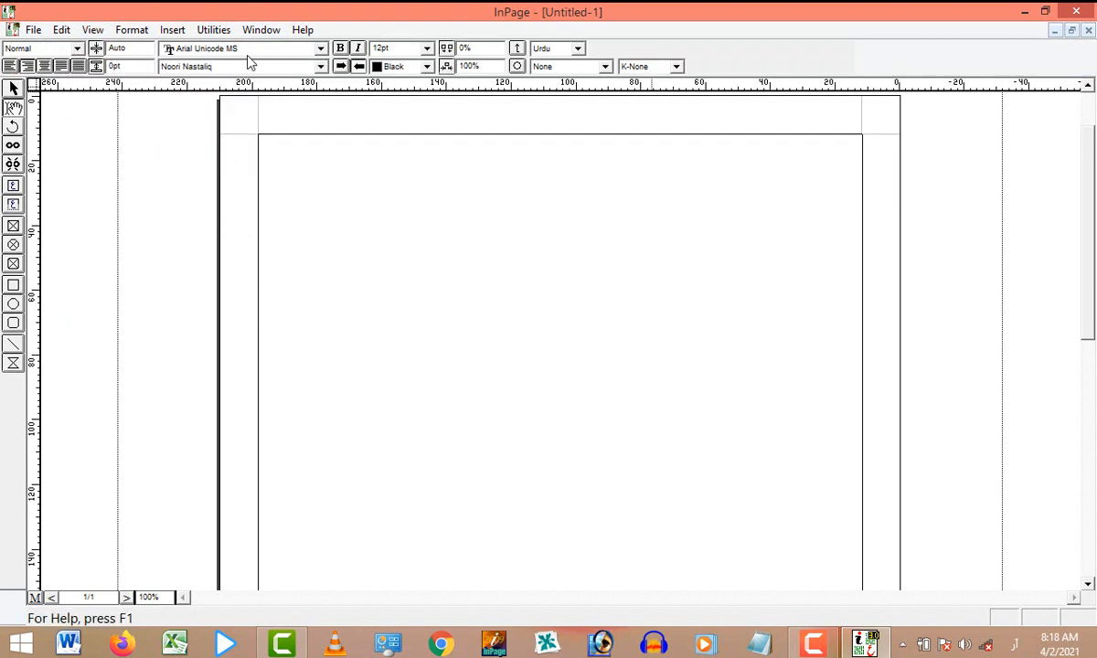
left_click(92, 30)
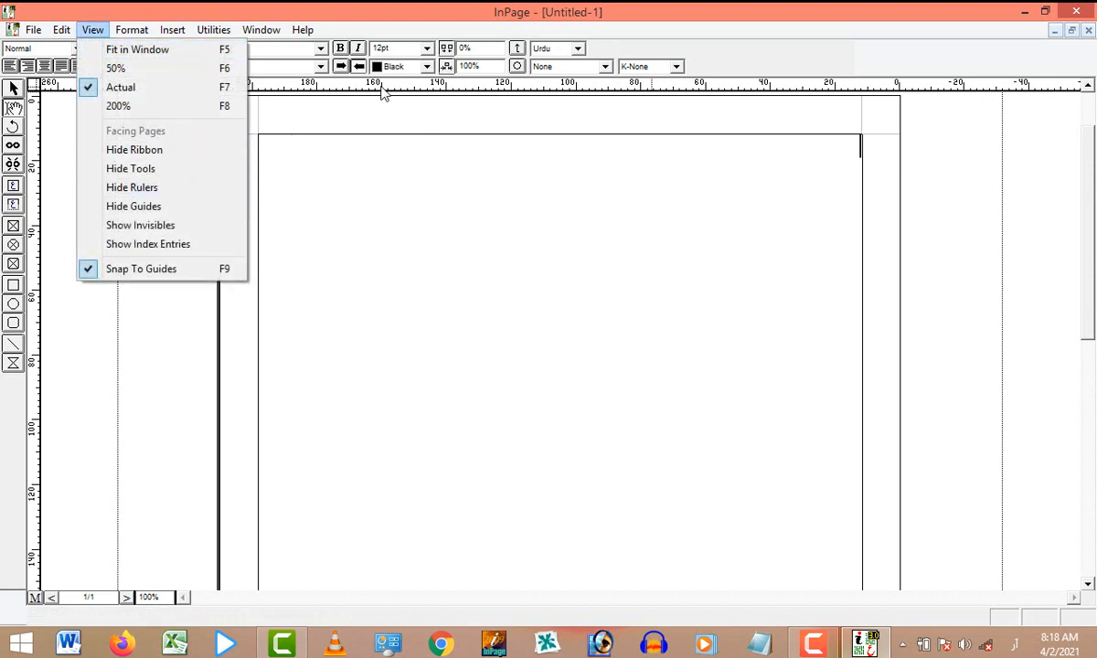
left_click(266, 94)
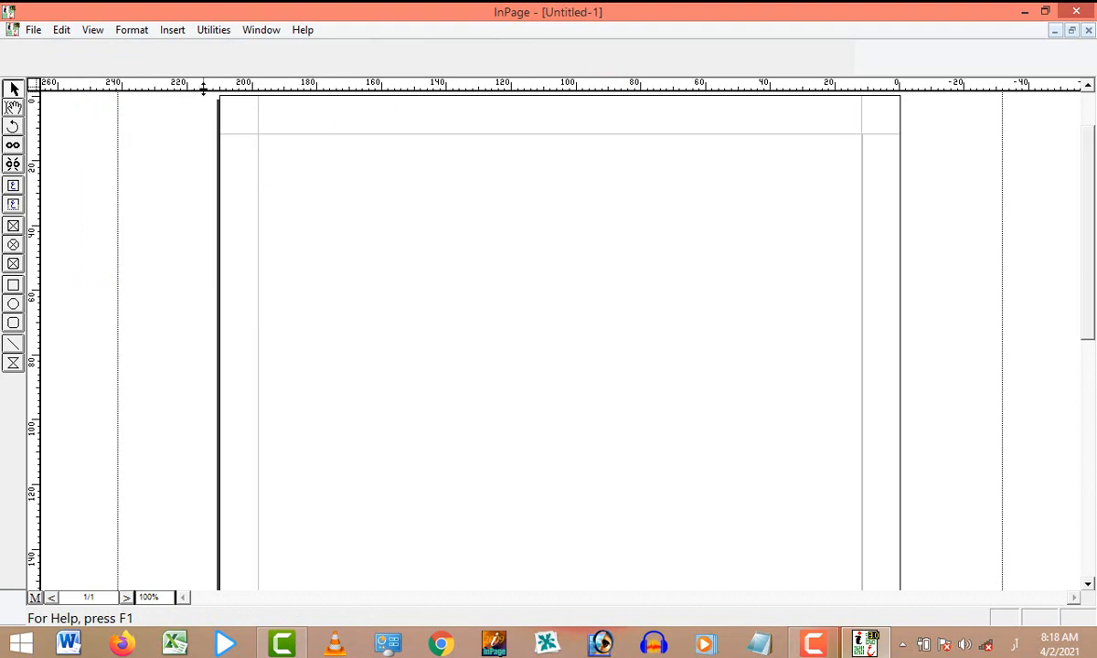
Step: Pull a horizontal guide to about 24 mm below the page's upper edge and remove it by returning it to the ruler
left_click_drag(203, 89, 202, 172)
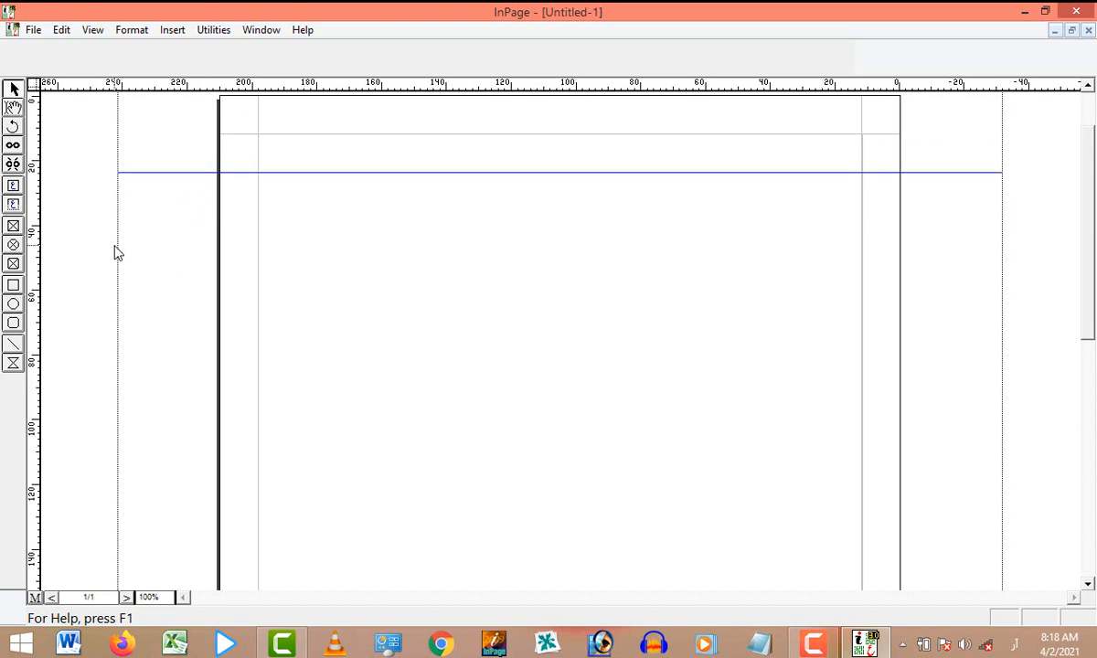
left_click_drag(117, 247, 136, 244)
left_click(141, 172)
left_click_drag(141, 172, 148, 85)
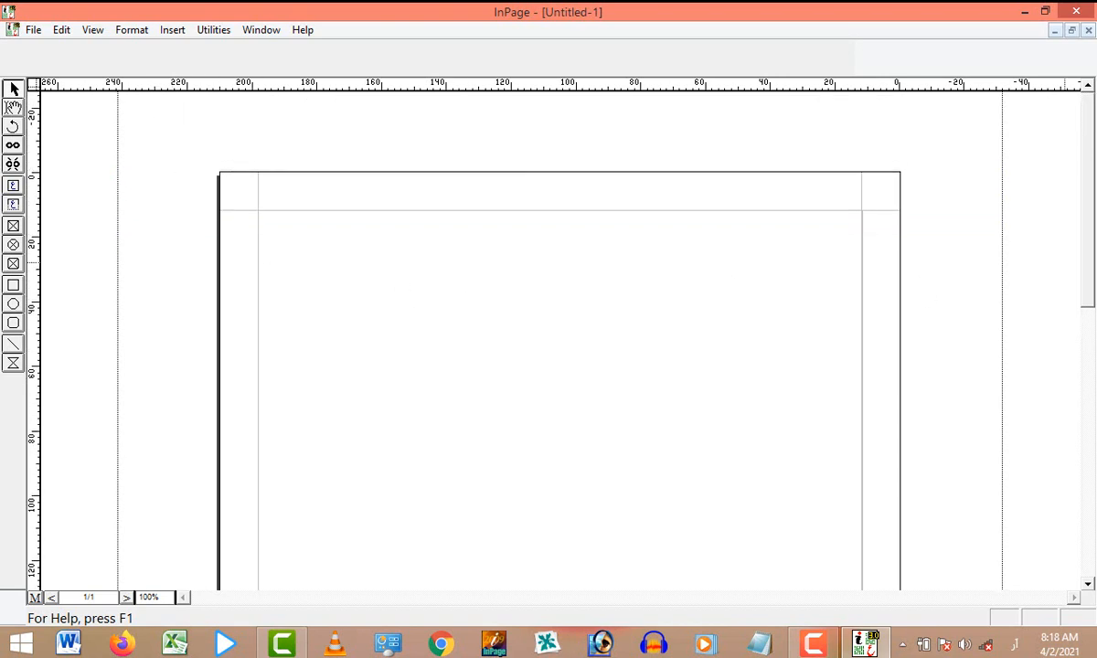
left_click_drag(1085, 216, 1072, 246)
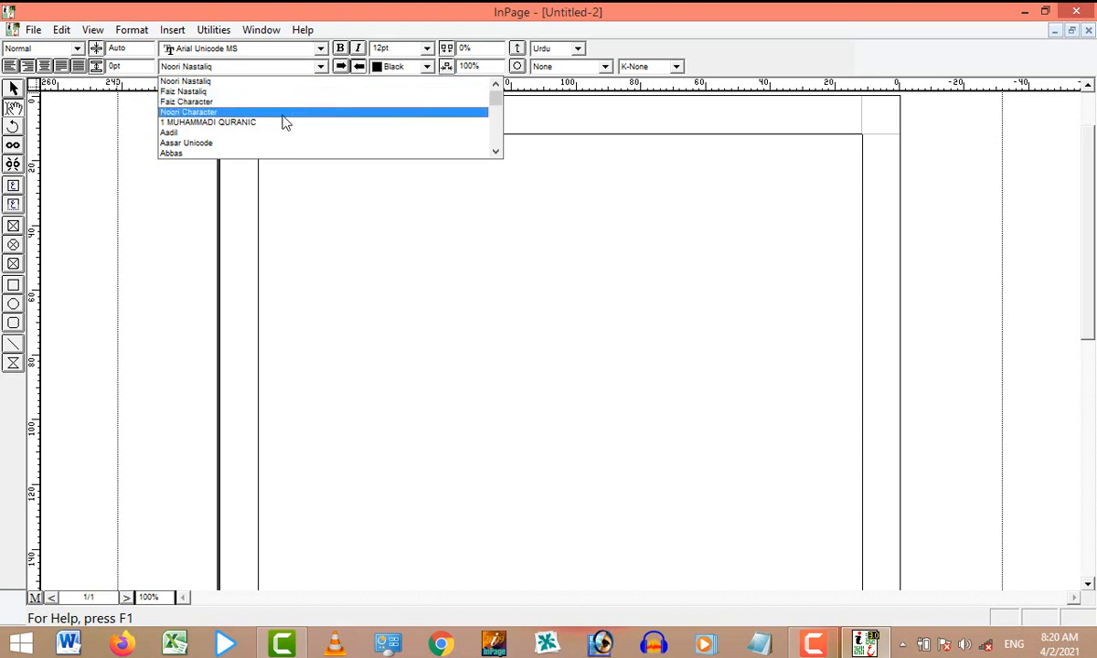
Step: Look through the available Urdu fonts and choose Noori Nastaliq
left_click(272, 15)
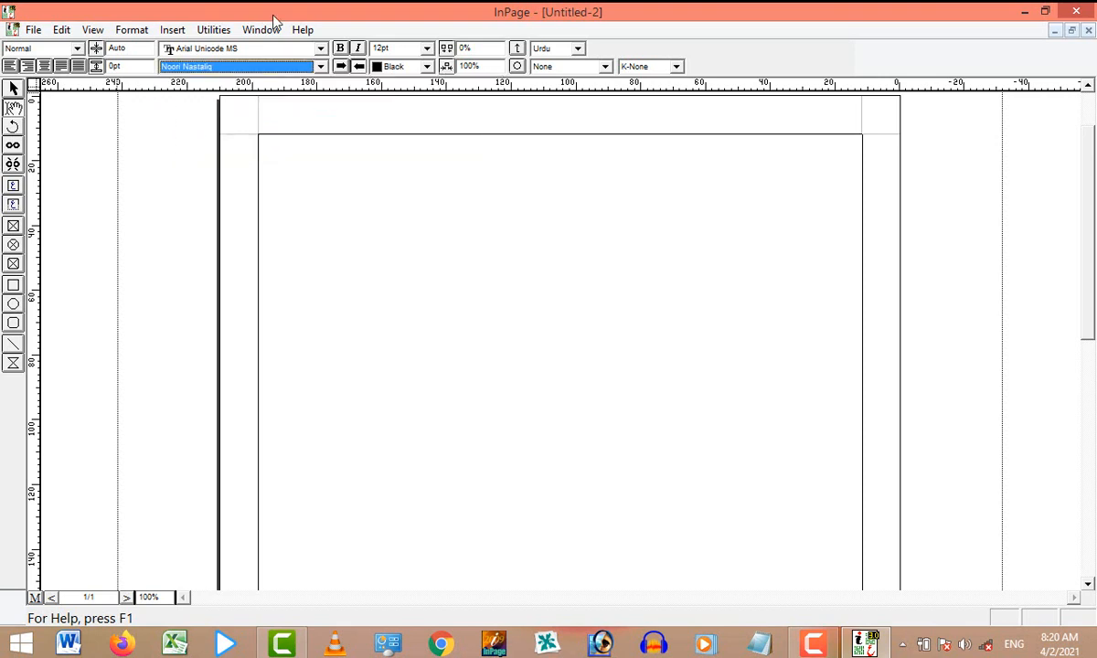
left_click(296, 67)
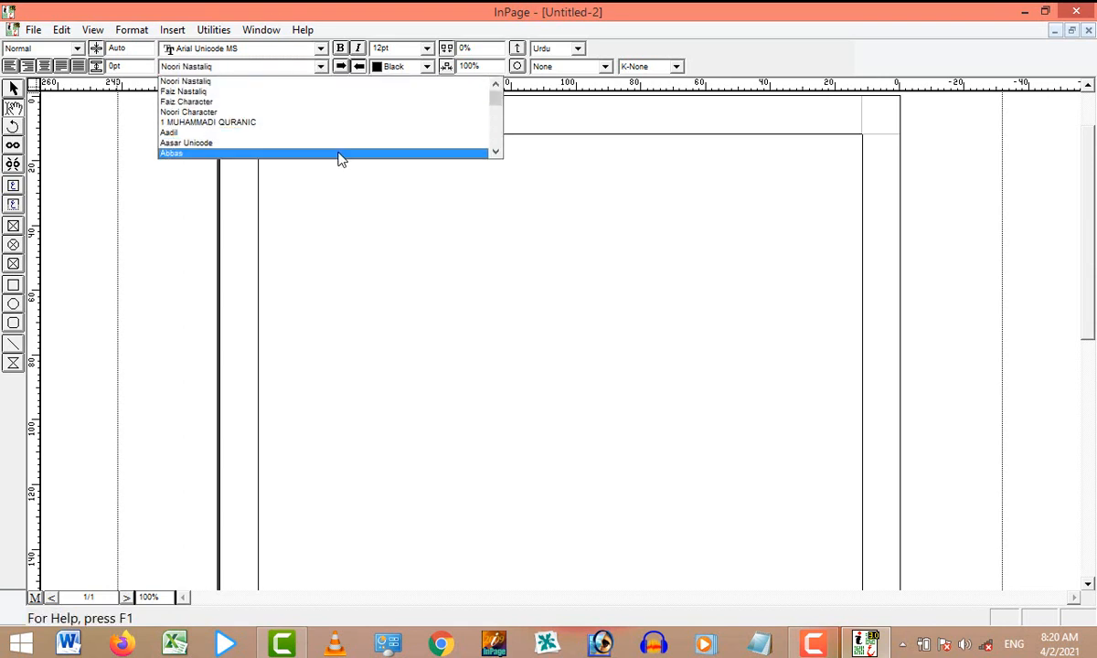
mouse_move(497, 102)
left_mouse_down()
mouse_move(497, 144)
mouse_move(496, 91)
left_mouse_up()
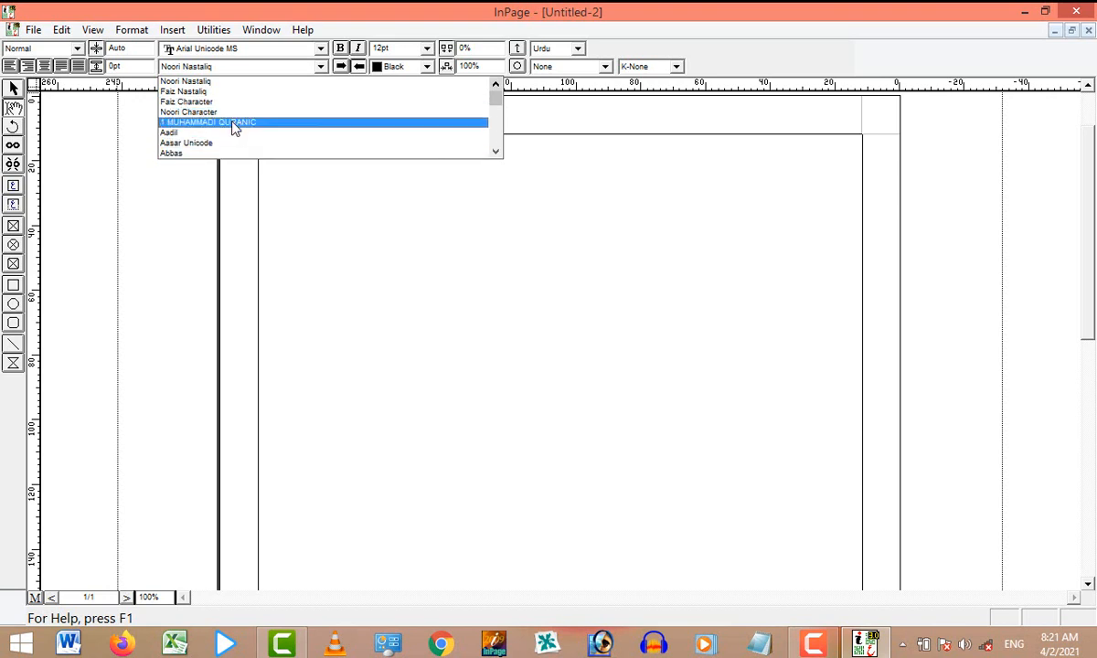
left_click(185, 81)
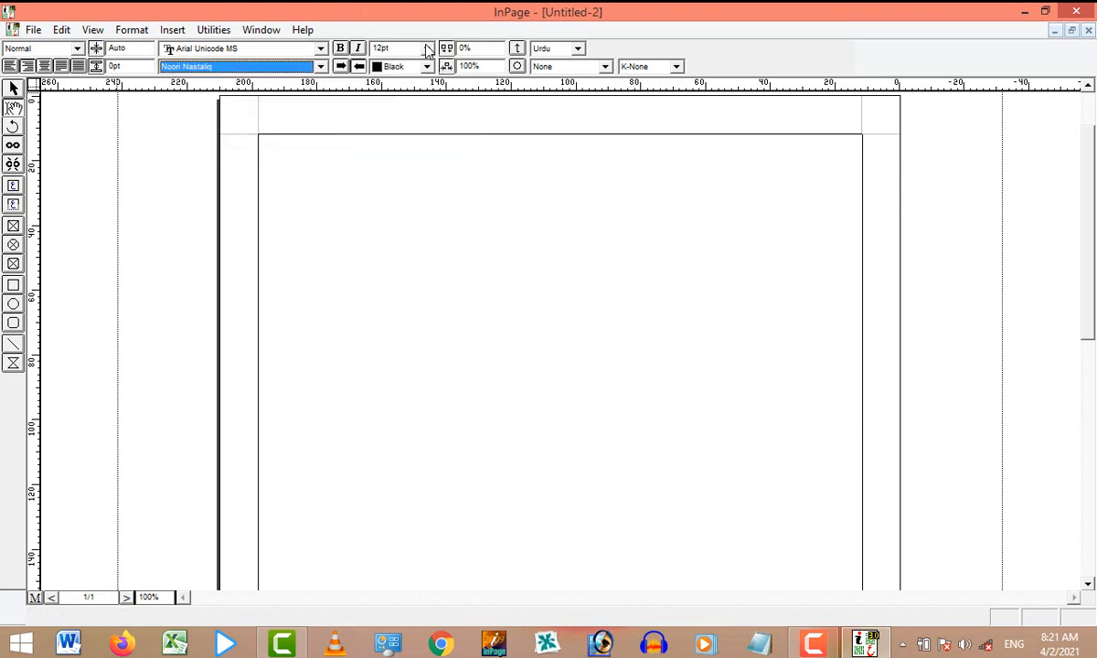
Step: Check the available font sizes and set the text language to Urdu
left_click(426, 47)
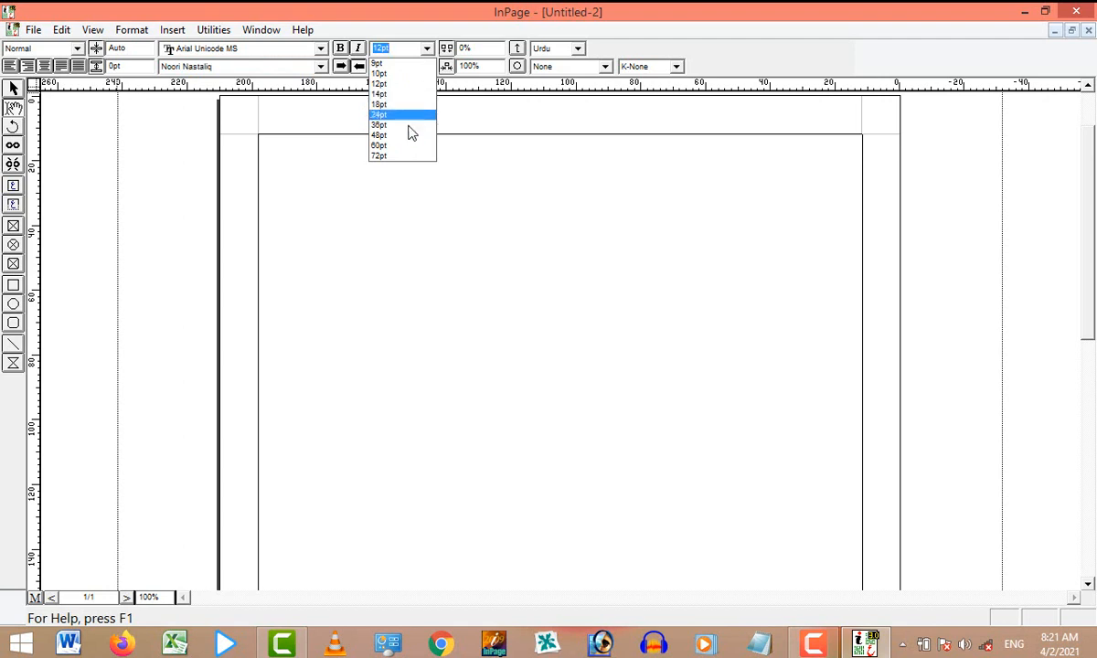
left_click(468, 5)
left_click(579, 52)
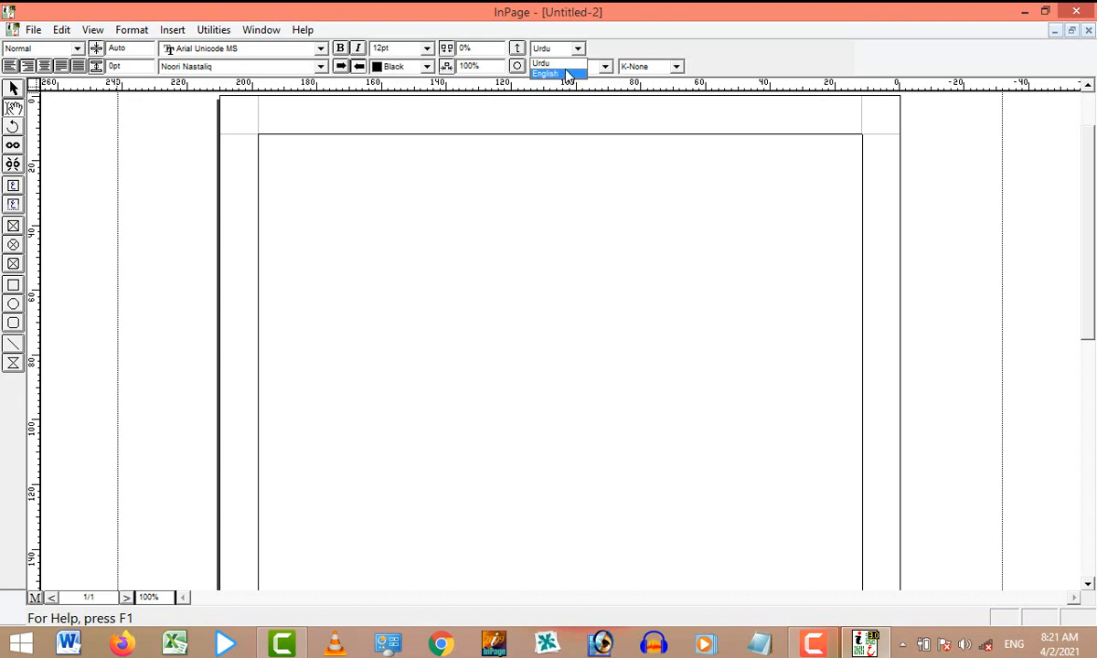
left_click(544, 62)
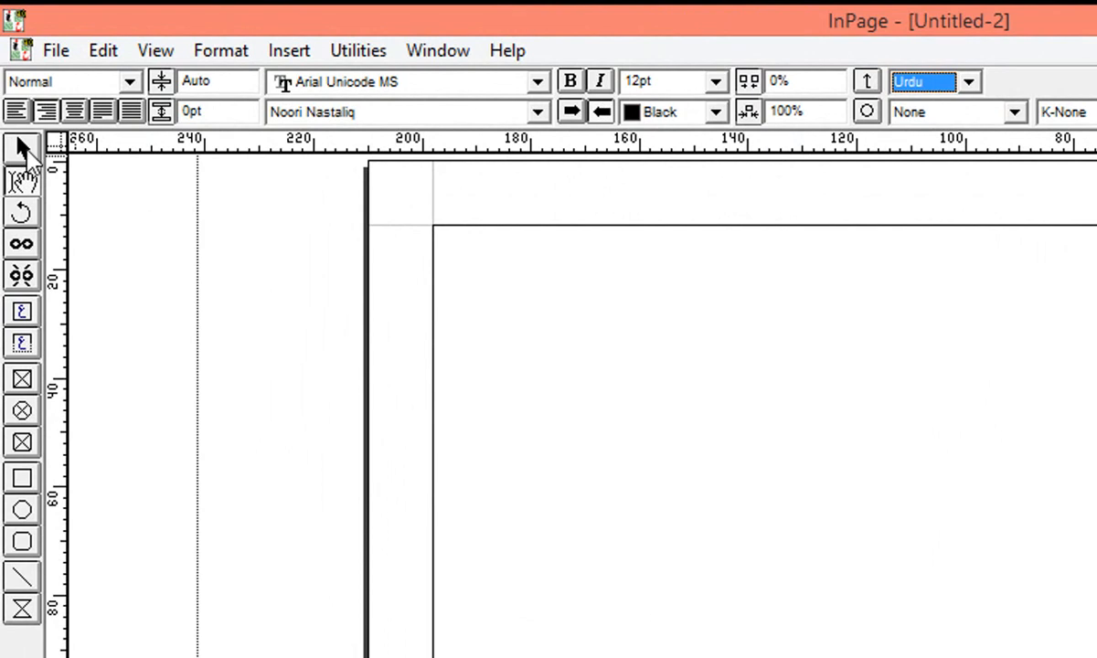
Step: Activate the arrow, I-beam, rotate, link, unlink and two text box tools one after another to review their options
left_click(23, 149)
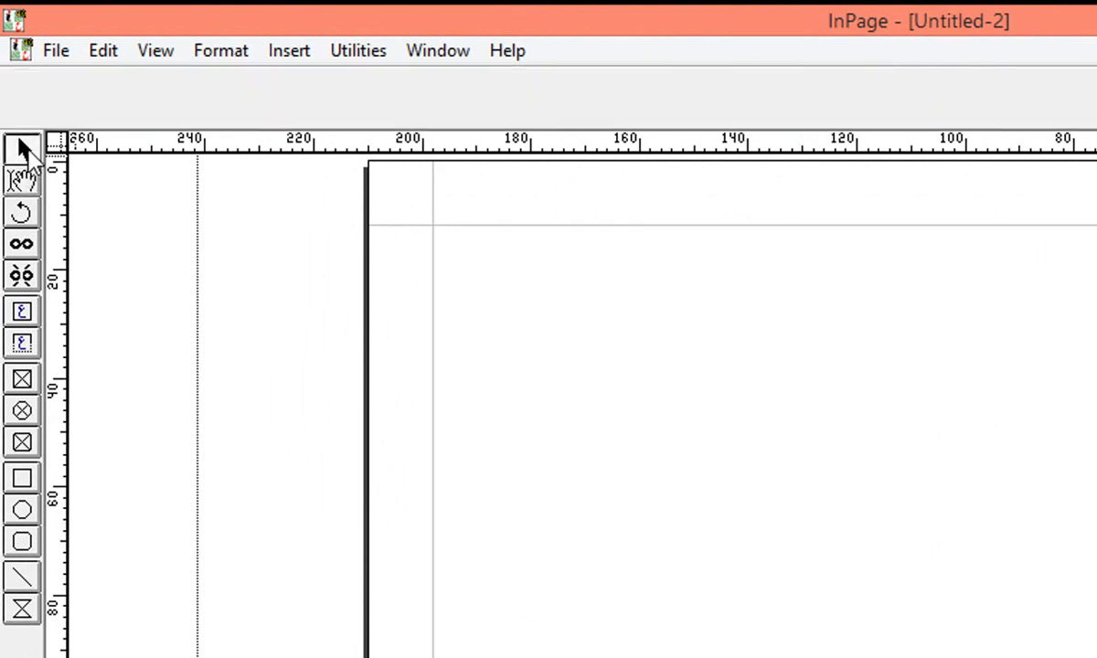
left_click(24, 182)
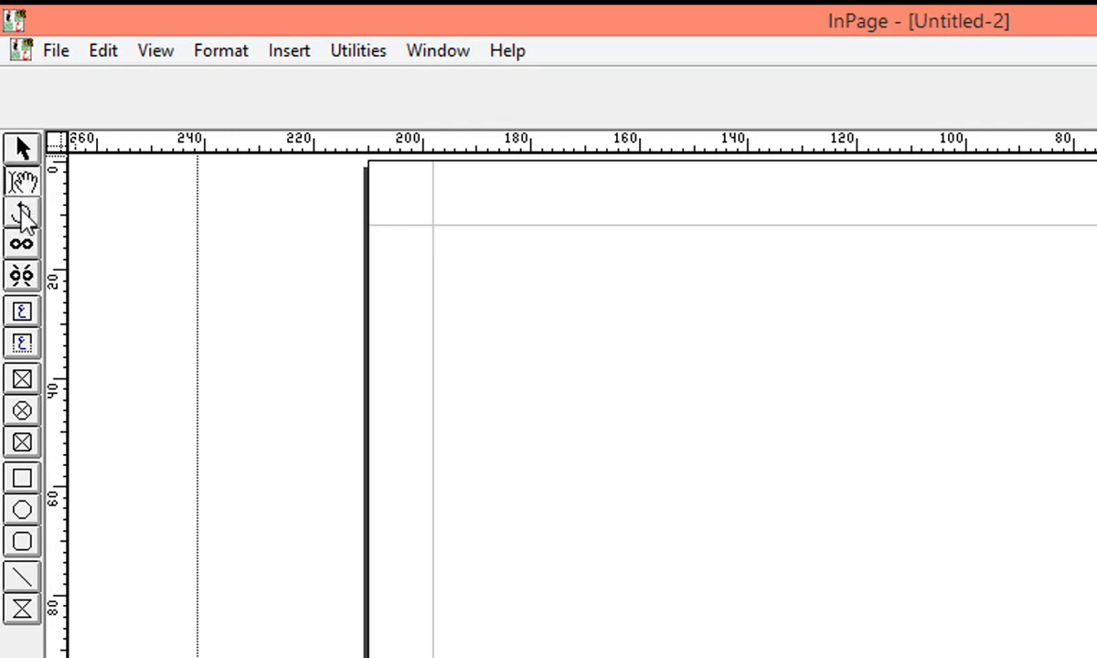
left_click(23, 216)
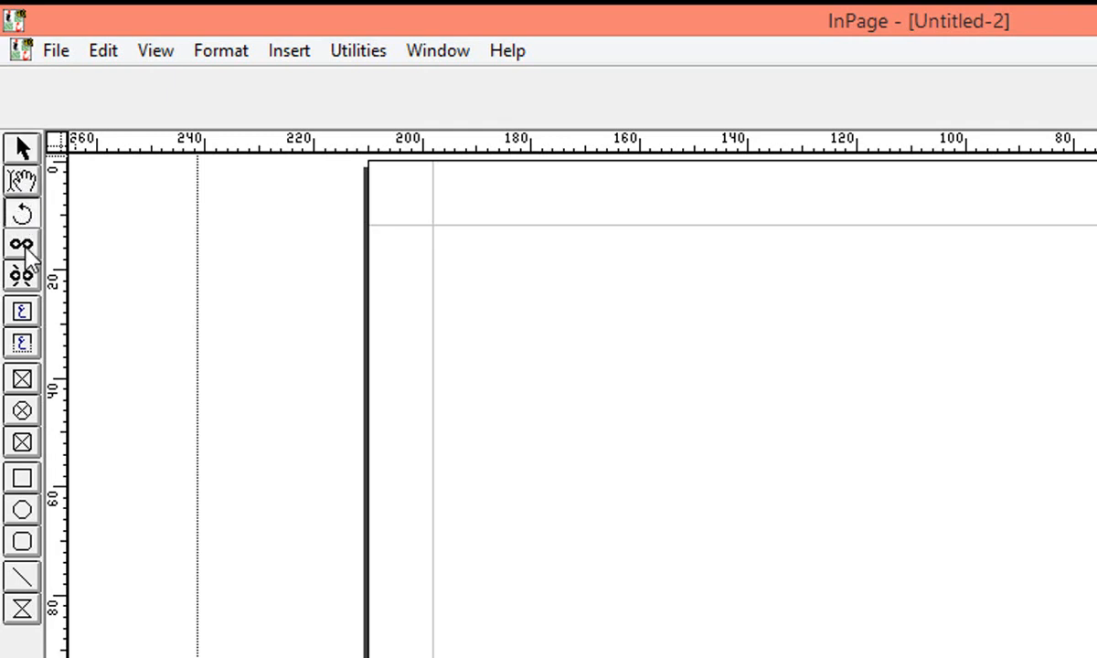
left_click(23, 247)
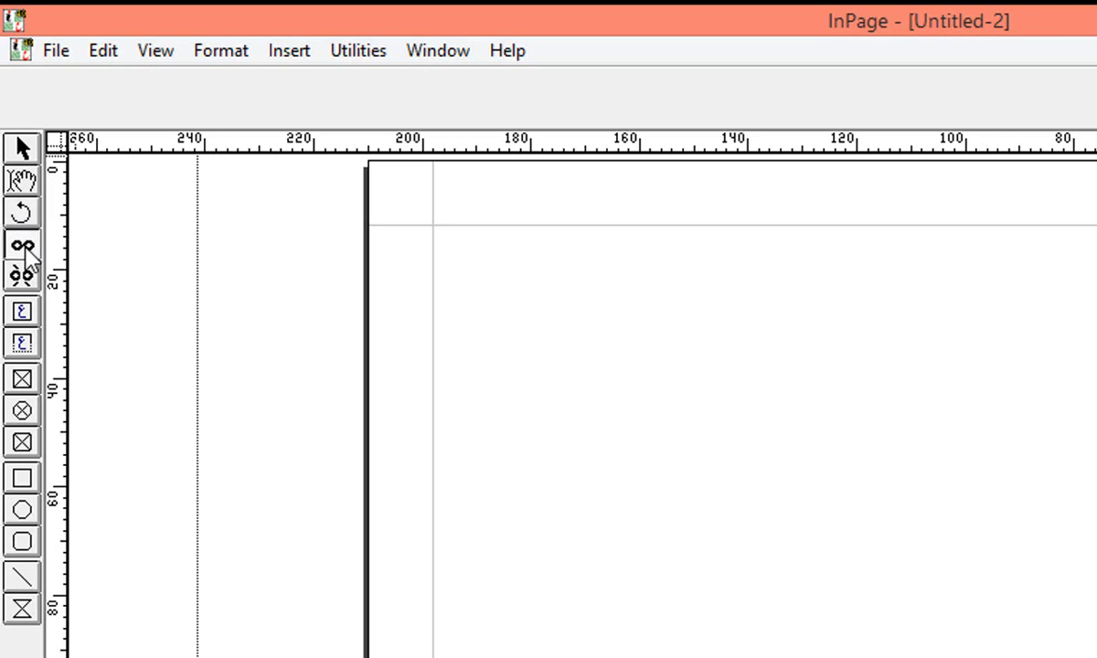
left_click(34, 272)
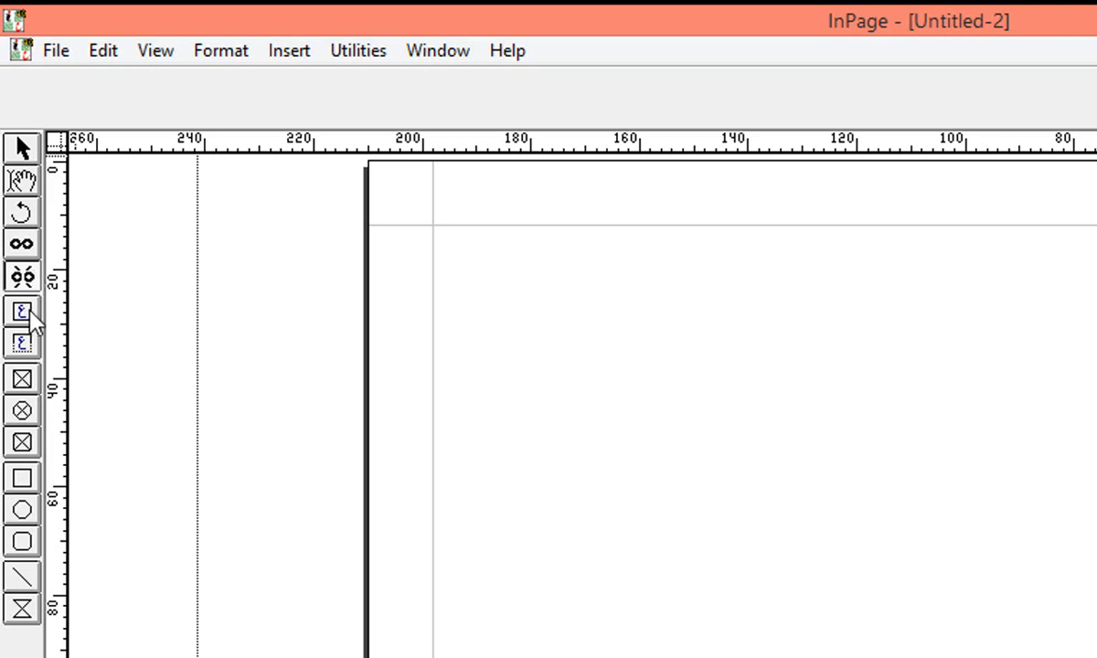
left_click(31, 312)
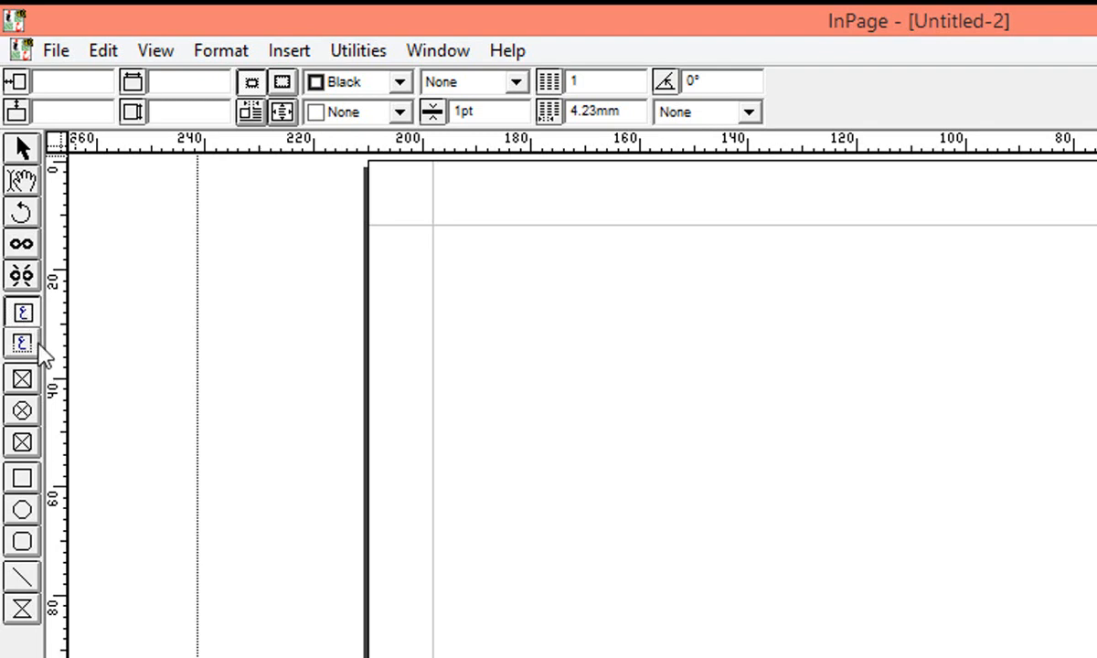
left_click(33, 344)
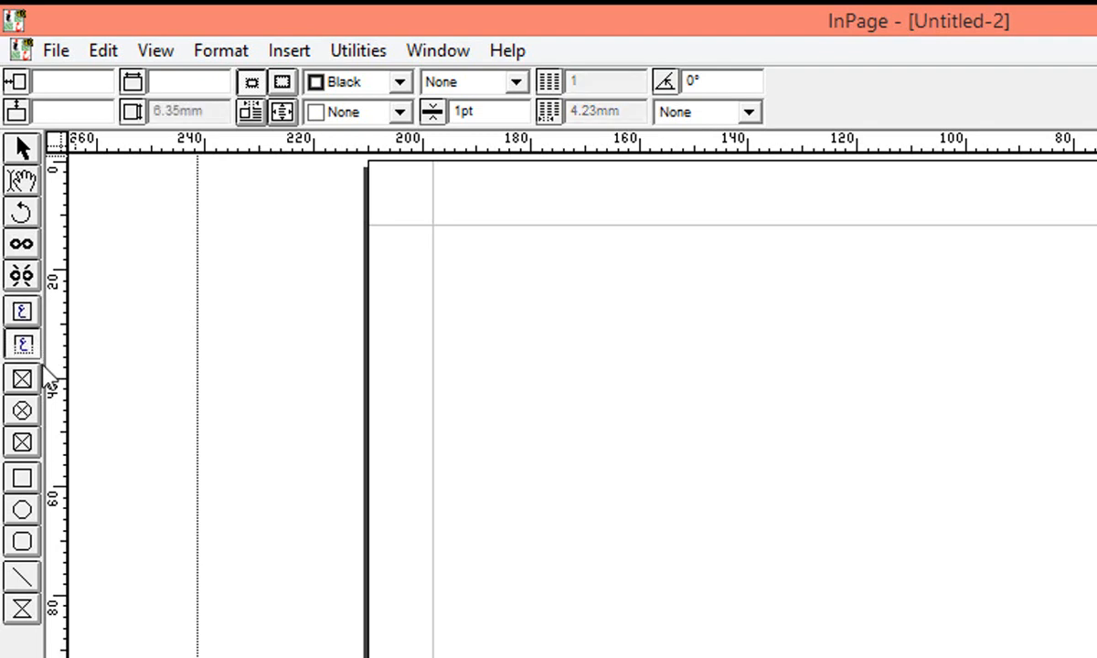
Step: Activate the three picture box tools, the rectangle, ellipse and rounded rectangle tools, and the line and polygon tools to compare their options
left_click(27, 382)
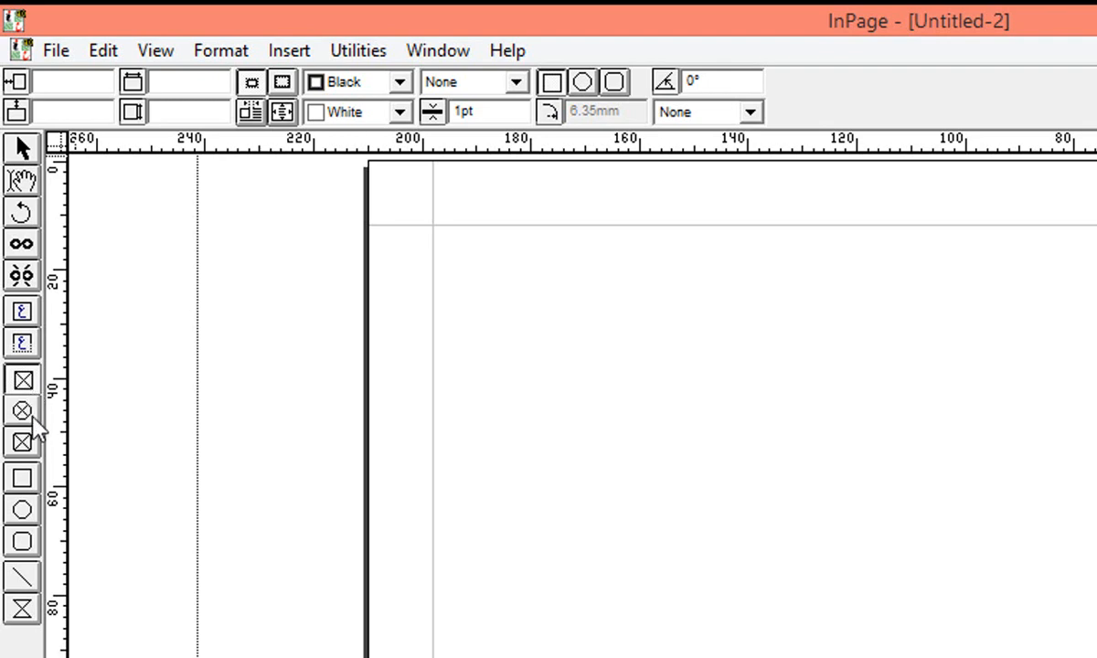
left_click(30, 417)
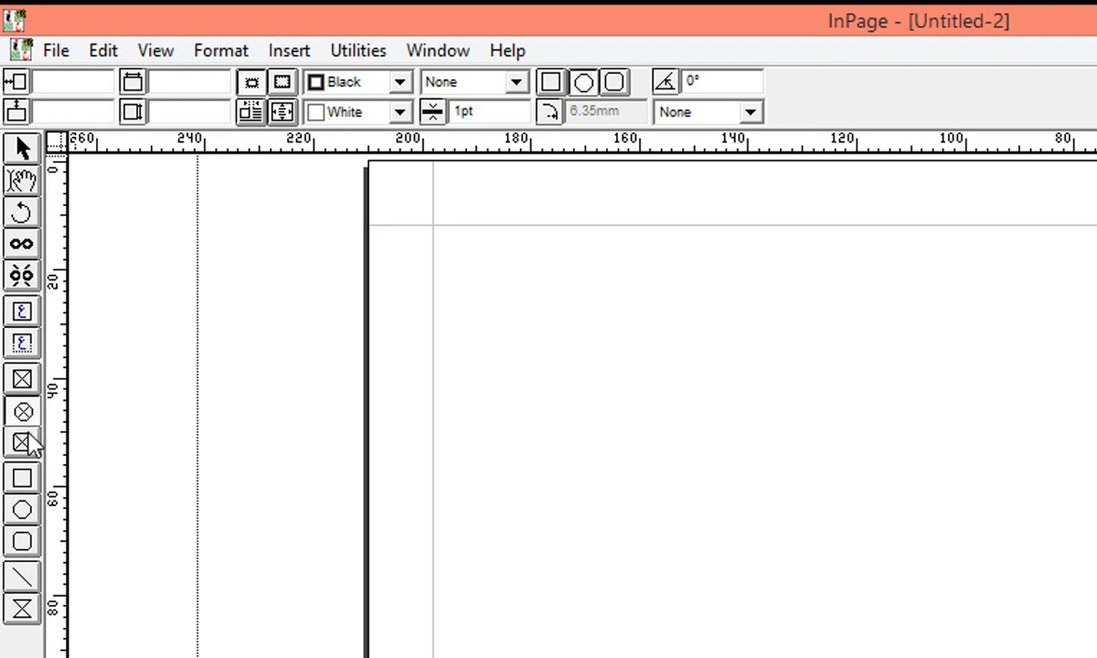
left_click(37, 449)
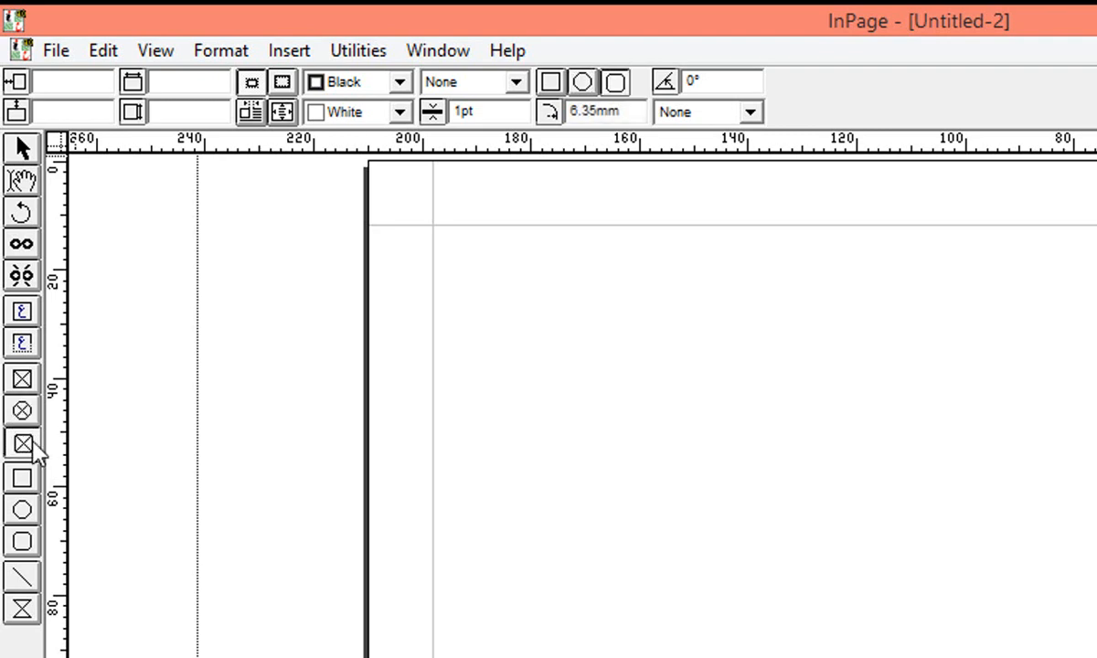
left_click(30, 485)
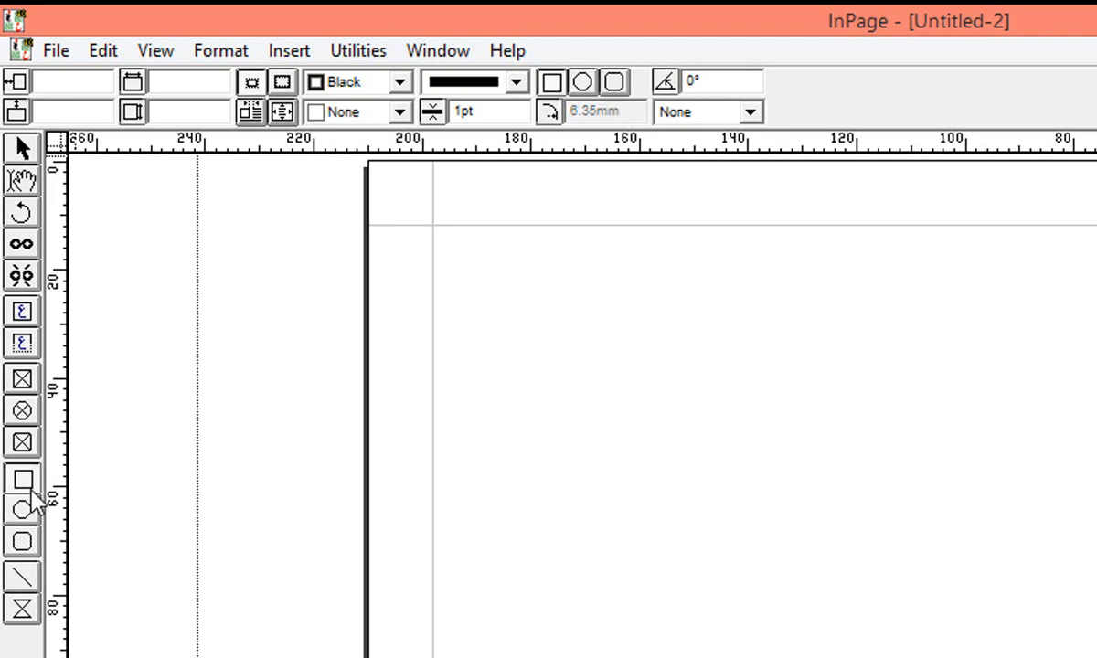
left_click(37, 516)
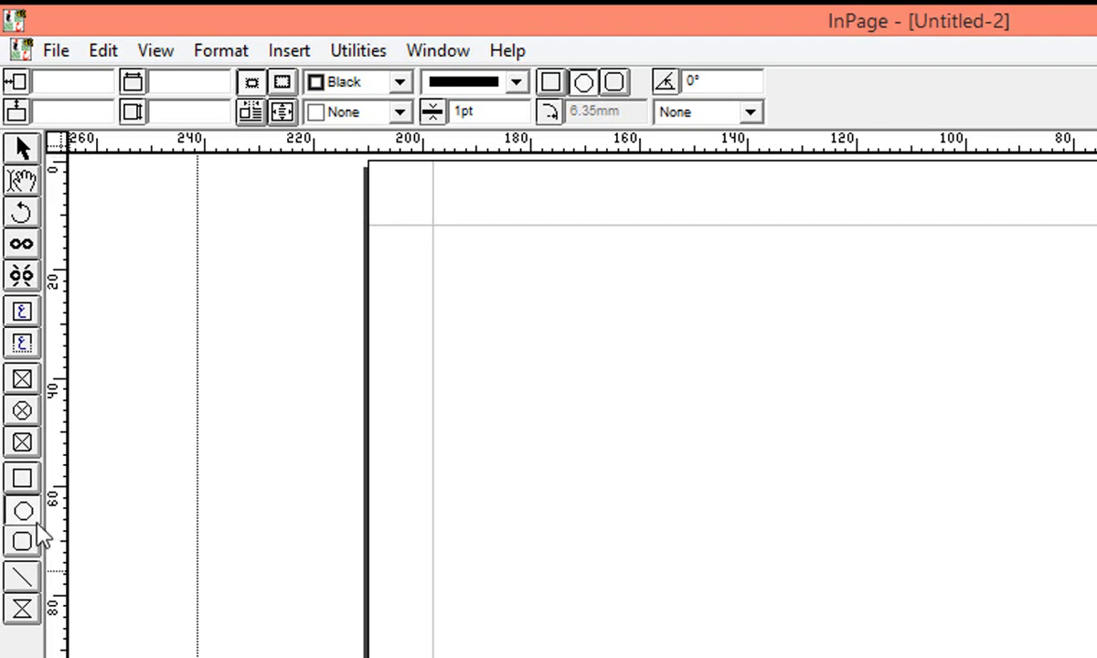
left_click(34, 546)
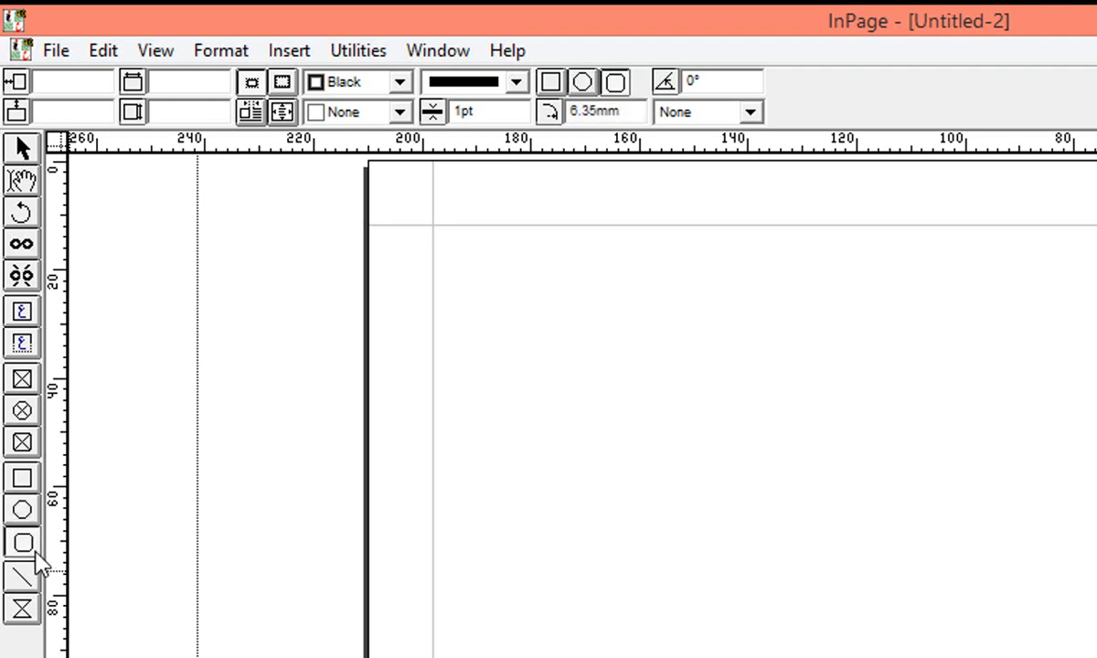
left_click(37, 595)
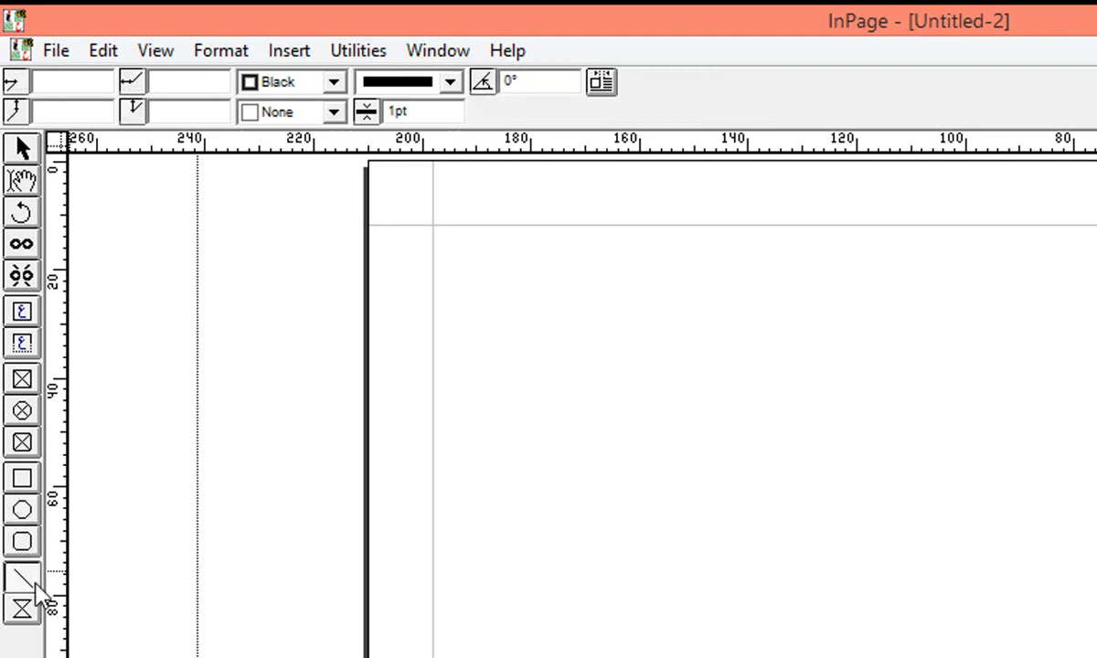
left_click(32, 617)
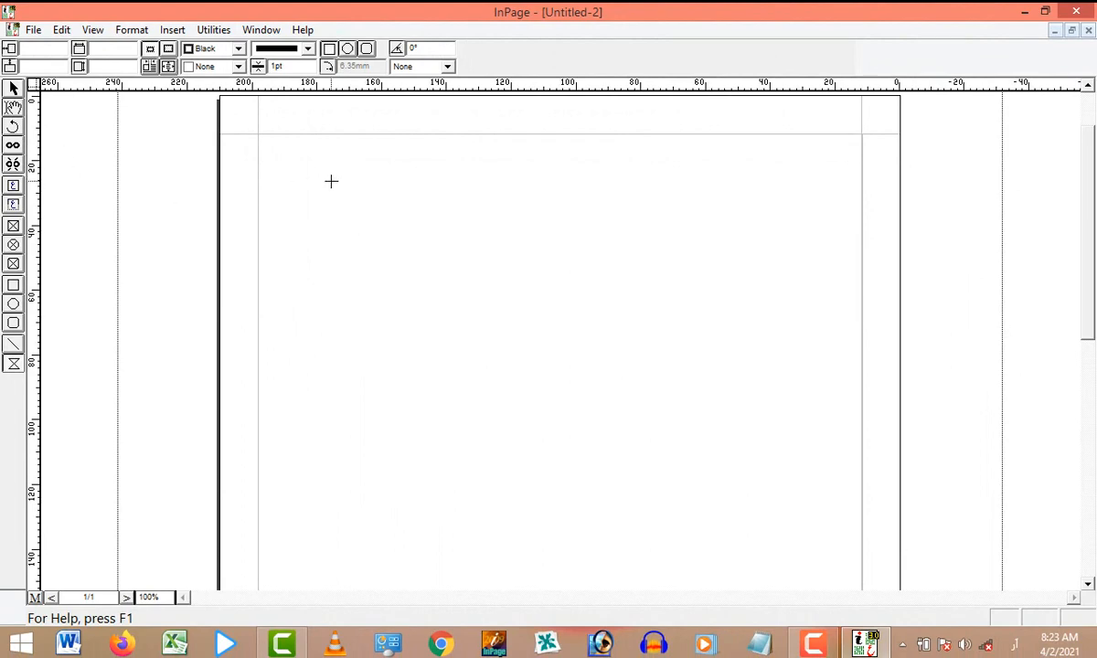
Step: Use the I-beam tool in the page's text area to write the heading 'علم کے فائدے'
left_click(14, 108)
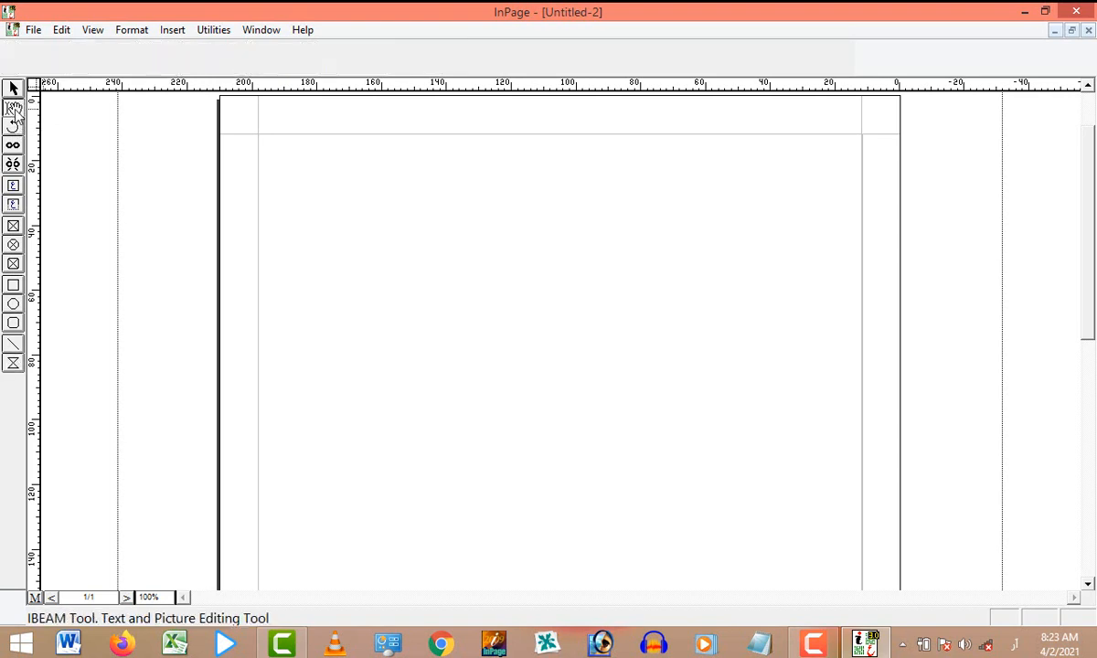
left_click(528, 166)
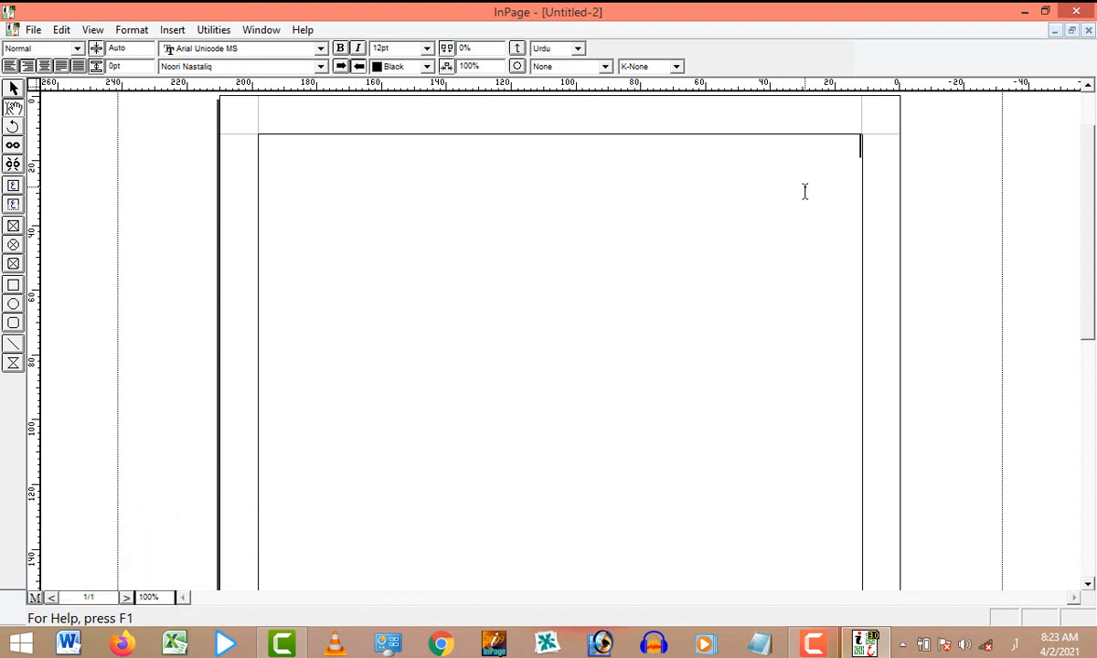
type("علم کے فا")
type("ئدے ")
Step: Write the line 'علم وہ دولت ہے جسے کوئی نہیں چرا سکتا۔' below the heading
type("علم وہ دو")
type("لت ہے")
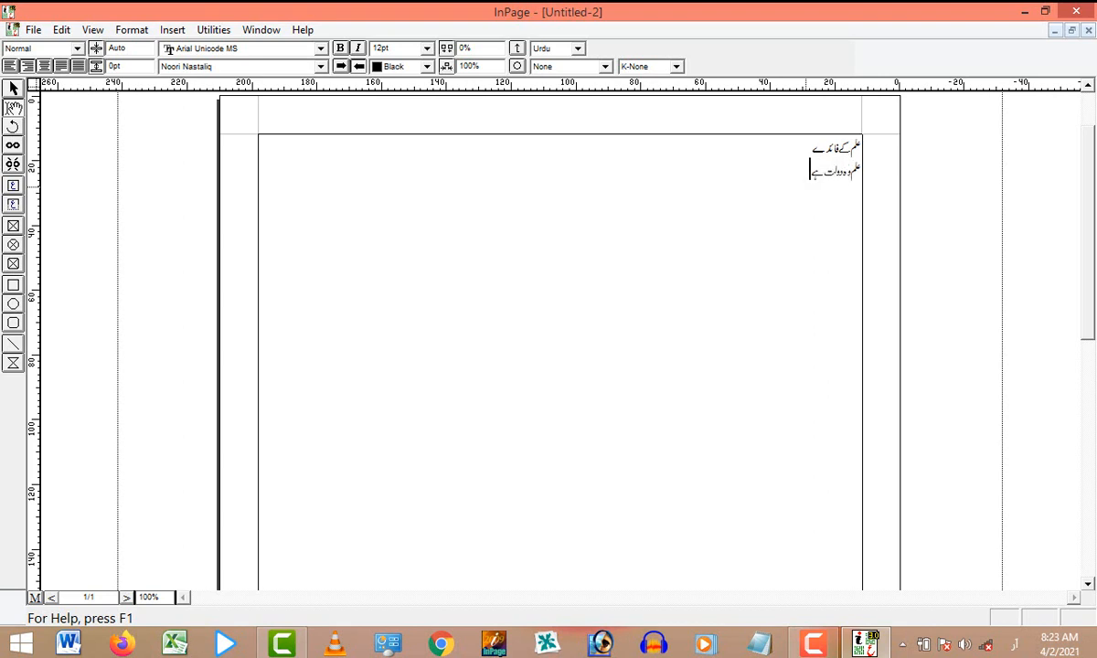
type(" جسے کوئی نہی")
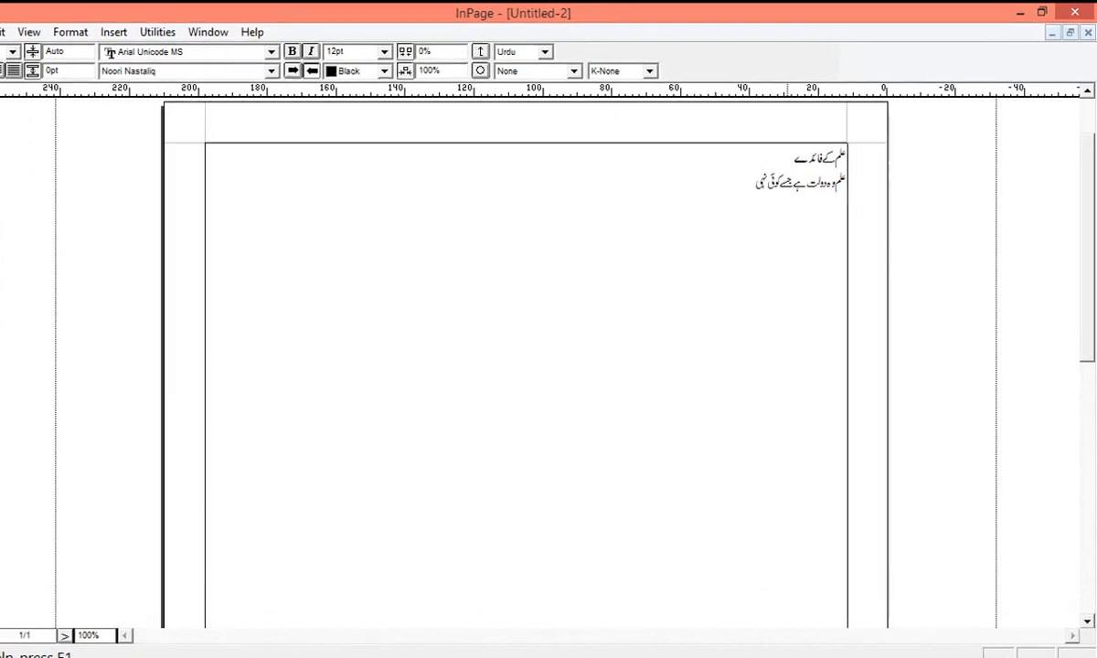
type("ں")
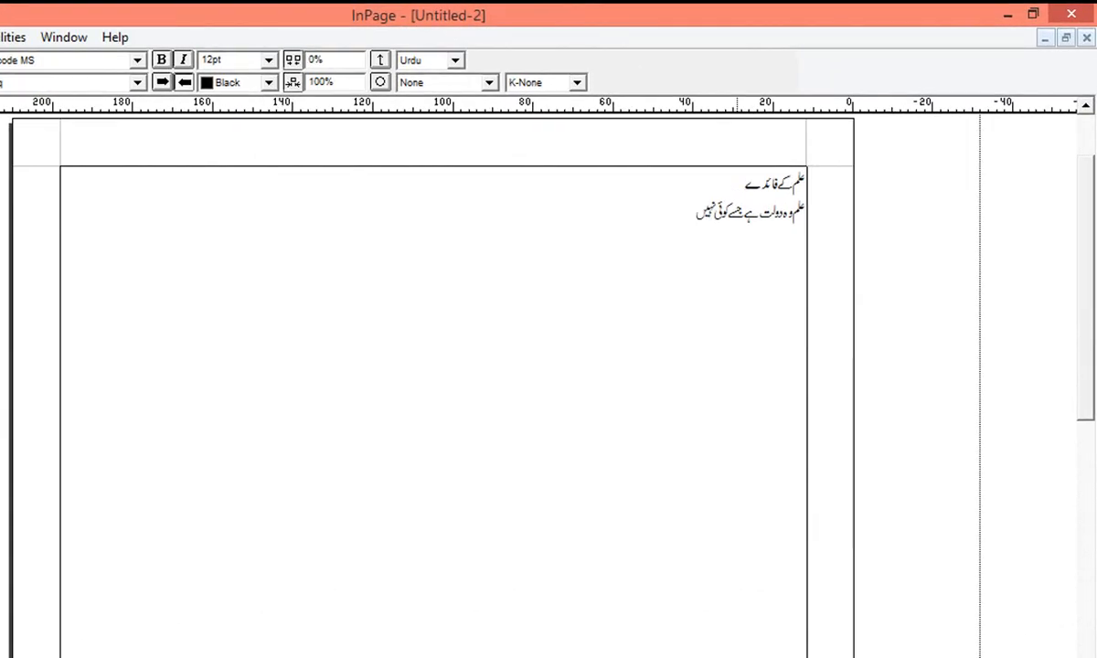
type(" چرا سکتا")
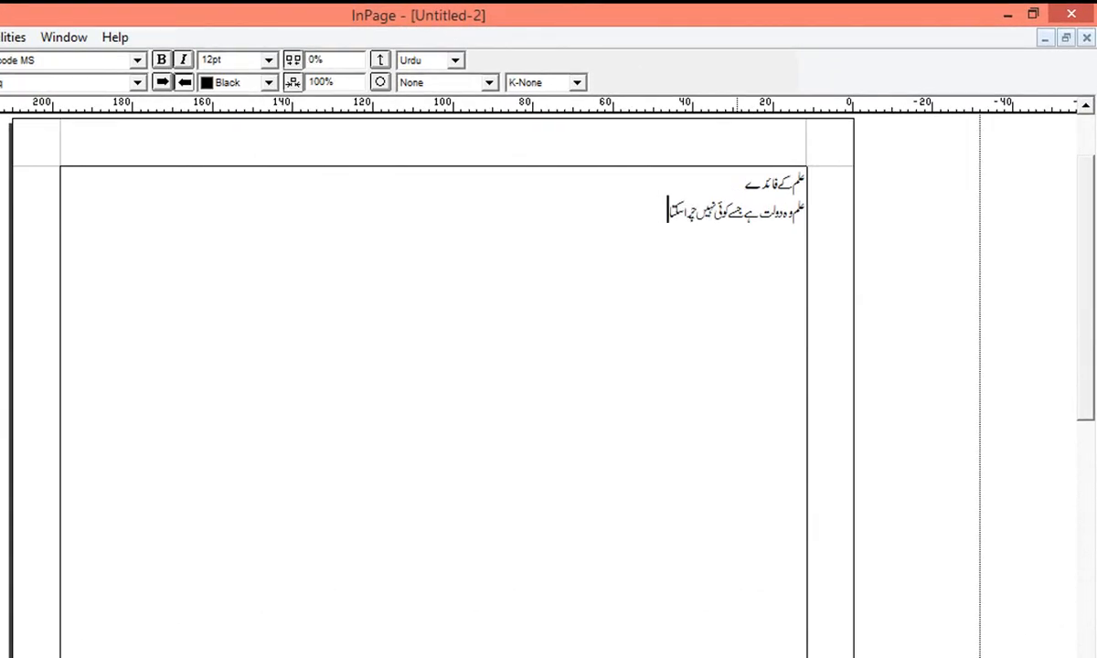
type("۔")
Step: Add a new line reading 'دولت خرچ کرنے سے ختم ہوجاتی ہے جبکہ علم خرچ کرنے سے مزید بڑھ جاتا ہے ۔'
key("Return")
type("دولت")
type(" ثرث")
key("BackSpace")
type("چ کرنے سے ختم ہو")
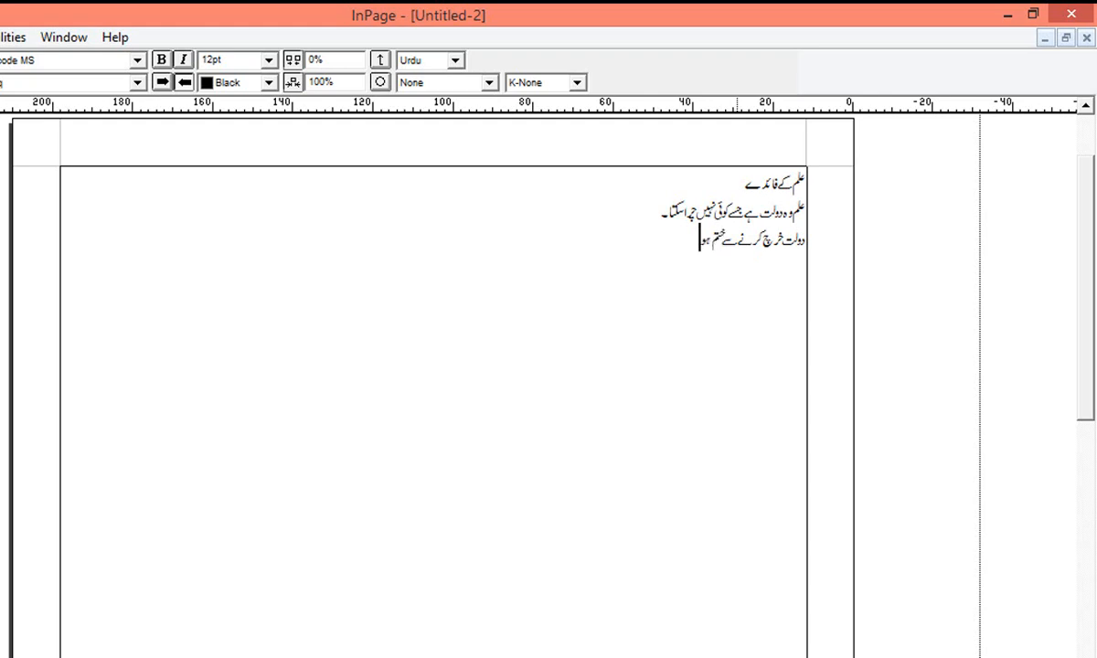
type("جاتی ہے جبکہ علم خرچ کرنے سے")
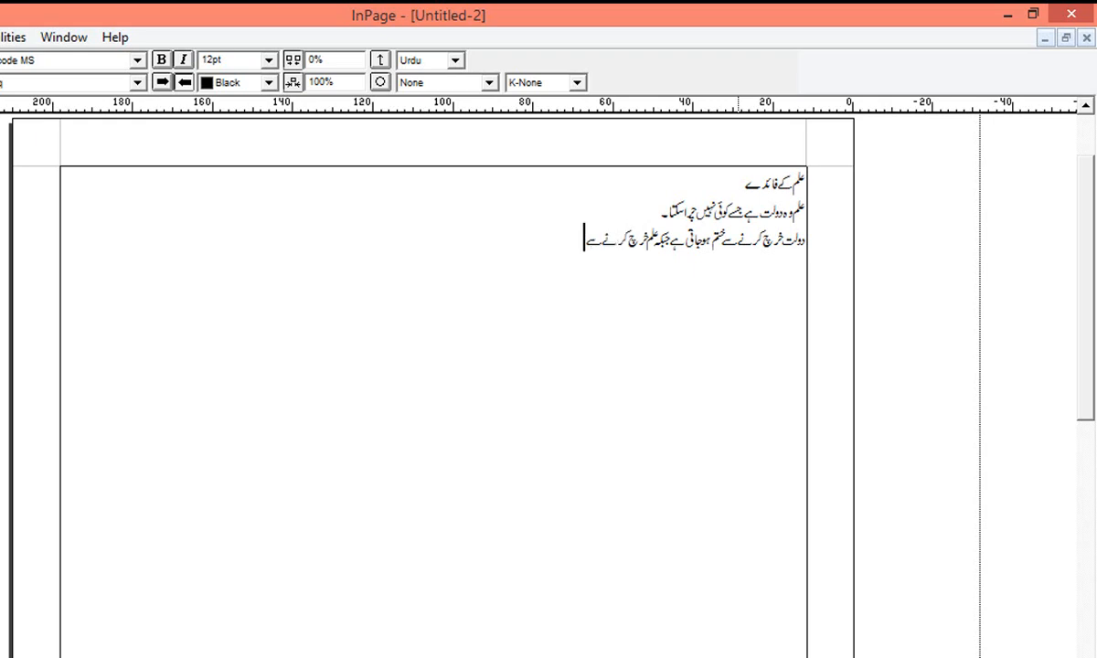
type(" م")
type("زید")
type(" بڑھ جا")
type("تا")
type("ا ہ")
type("ے ۔")
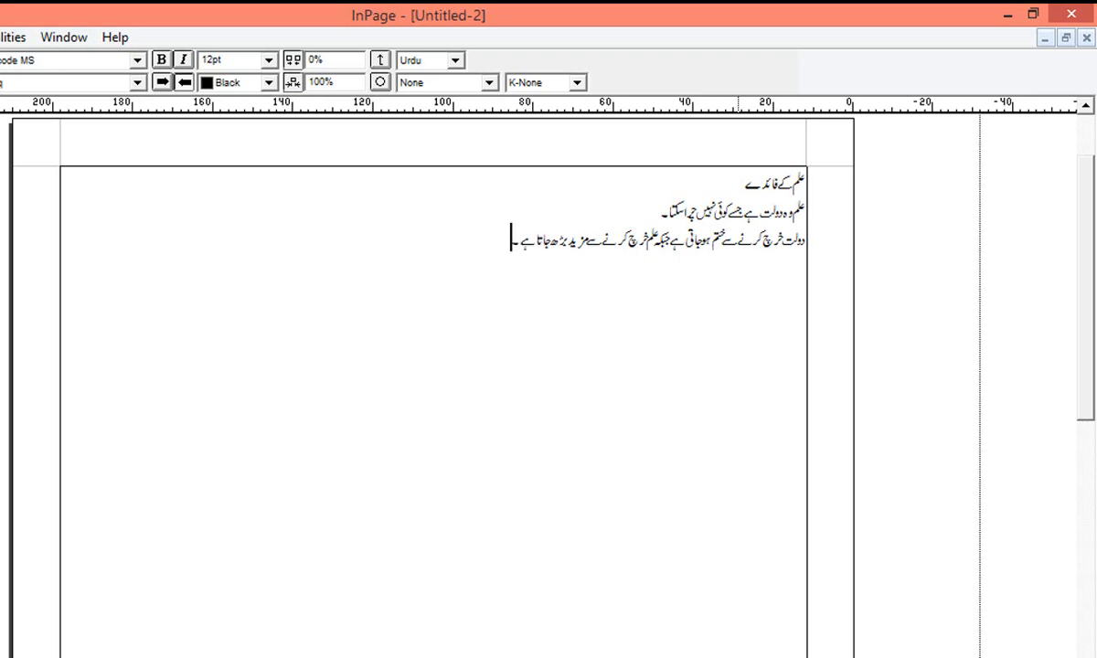
left_click_drag(469, 250, 809, 240)
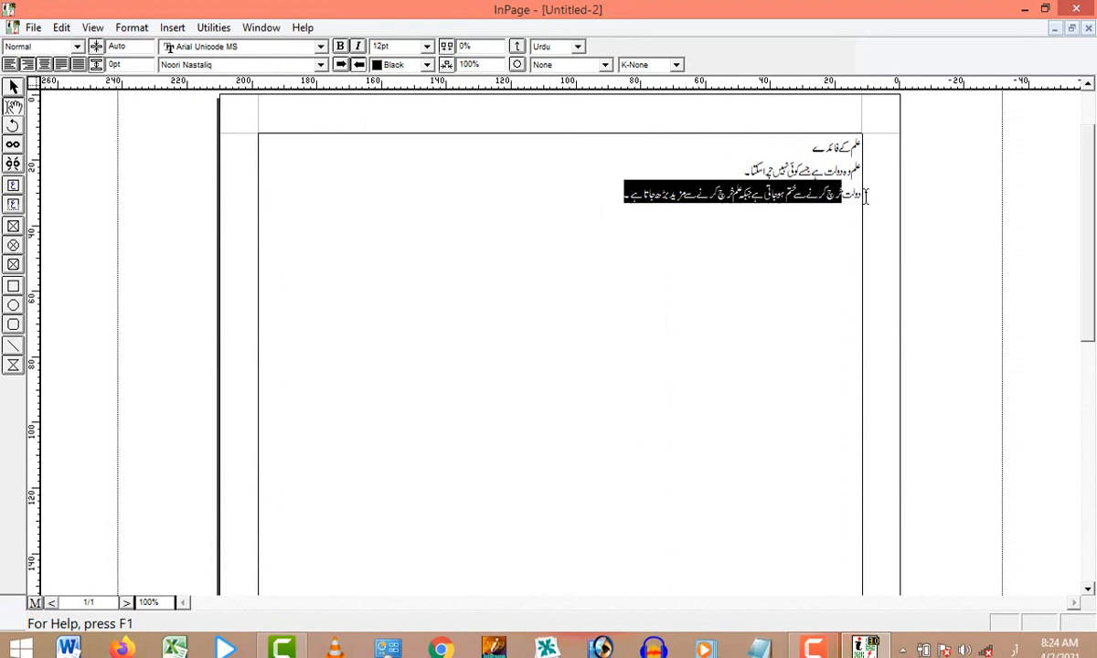
left_click_drag(865, 194, 869, 195)
left_click(623, 238)
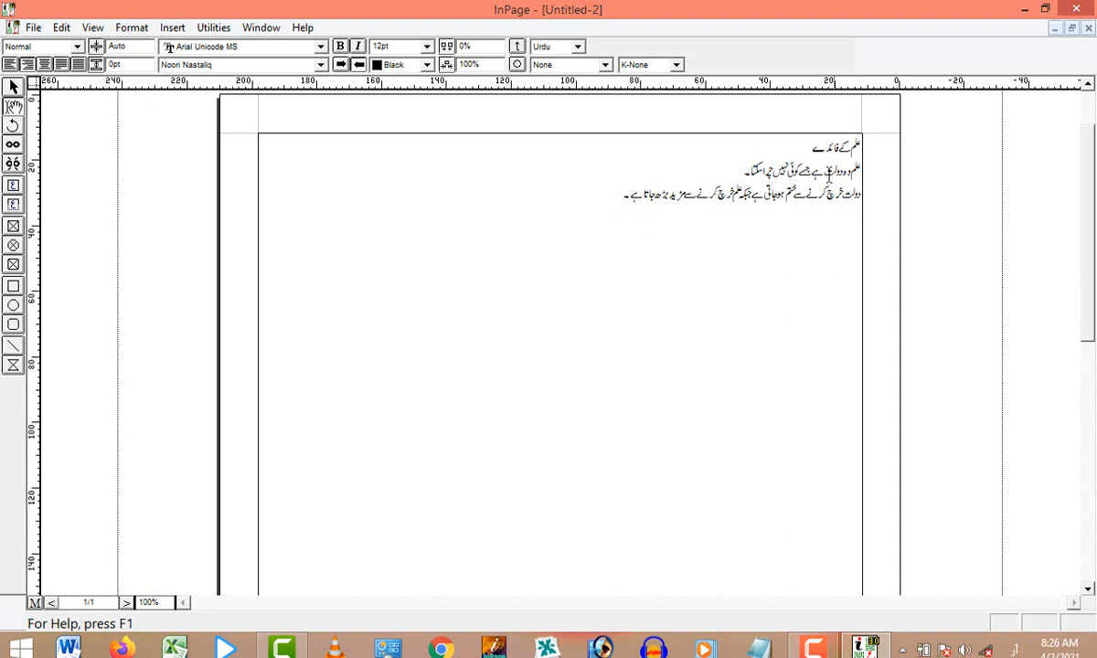
left_click_drag(808, 147, 872, 147)
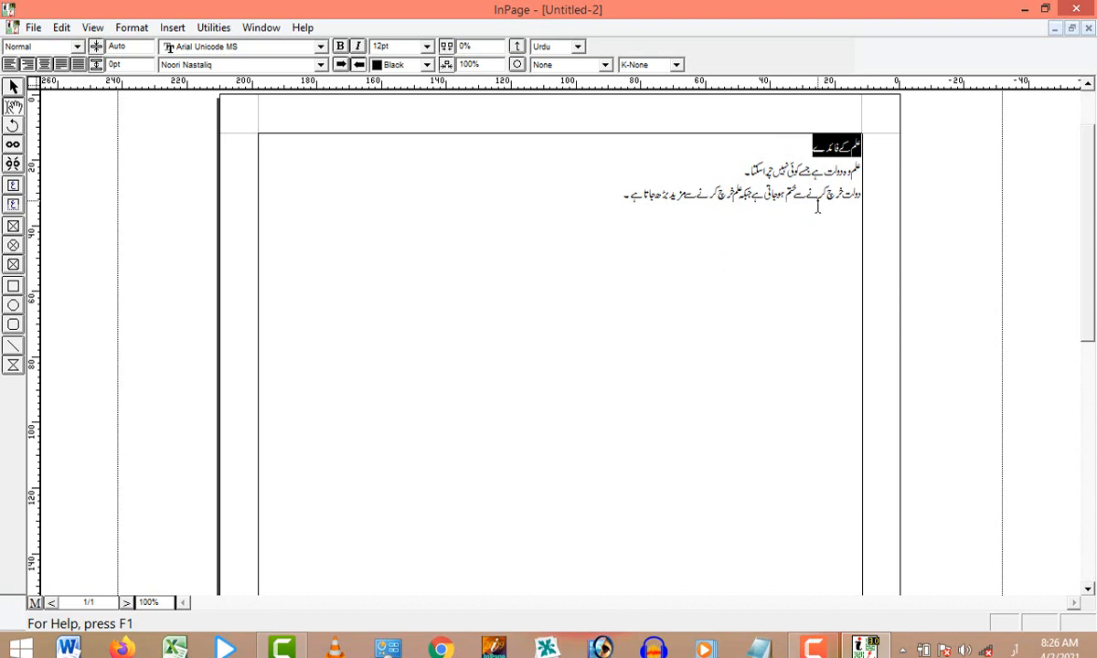
left_click_drag(729, 172, 878, 174)
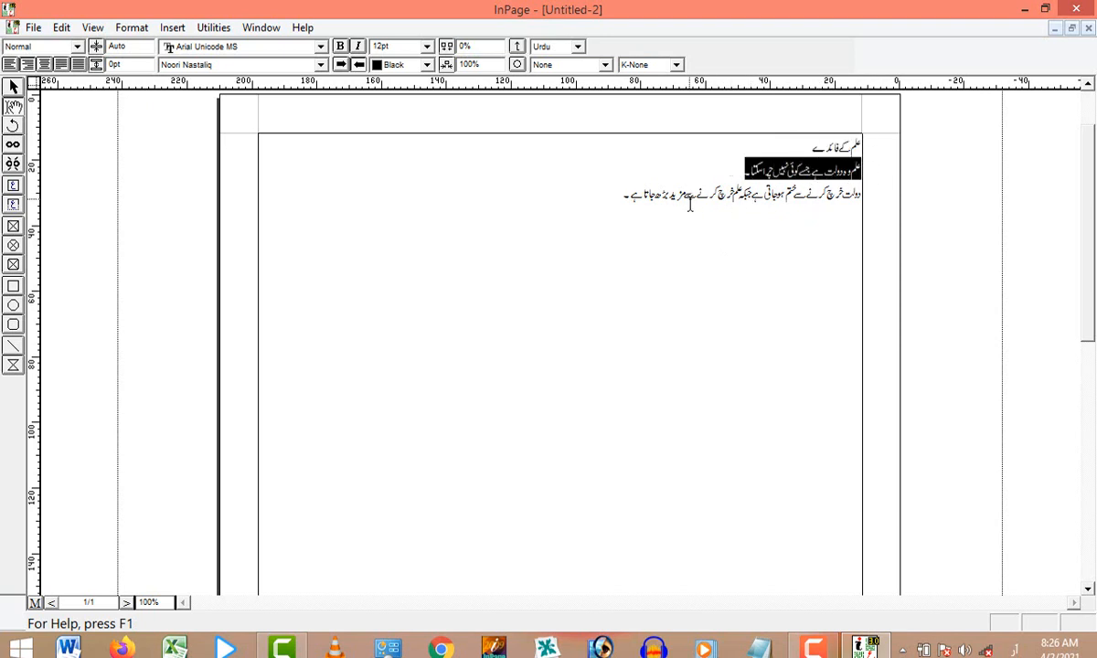
left_click(610, 200)
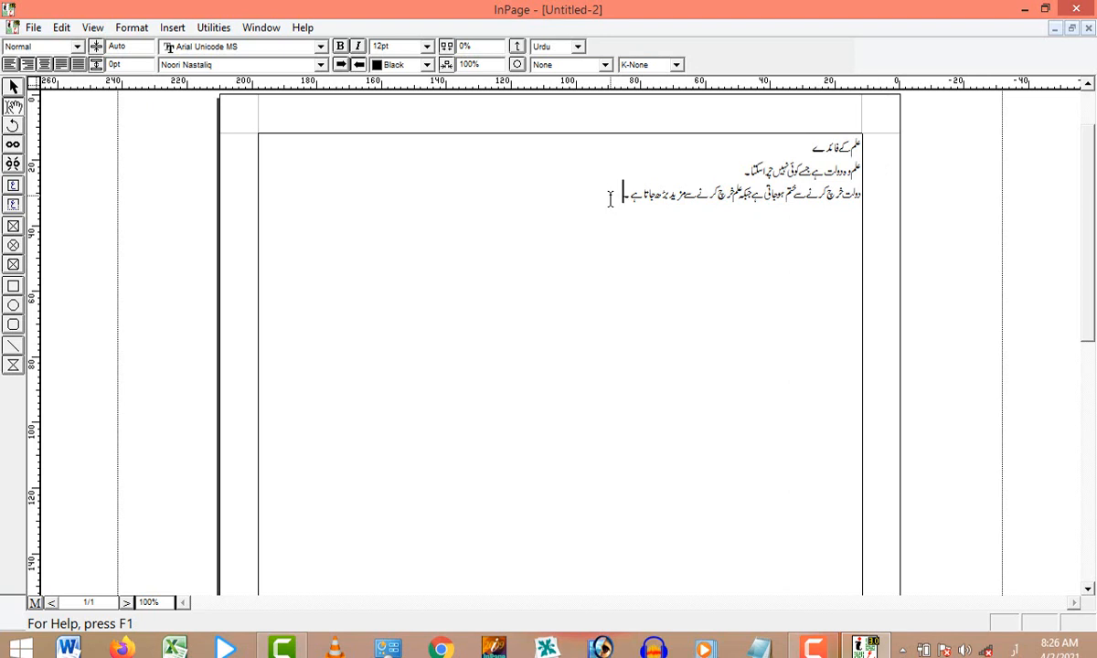
Step: Set the font size of the heading 'علم کے فائدے' to 24pt
left_click(795, 149)
left_click_drag(812, 151, 862, 149)
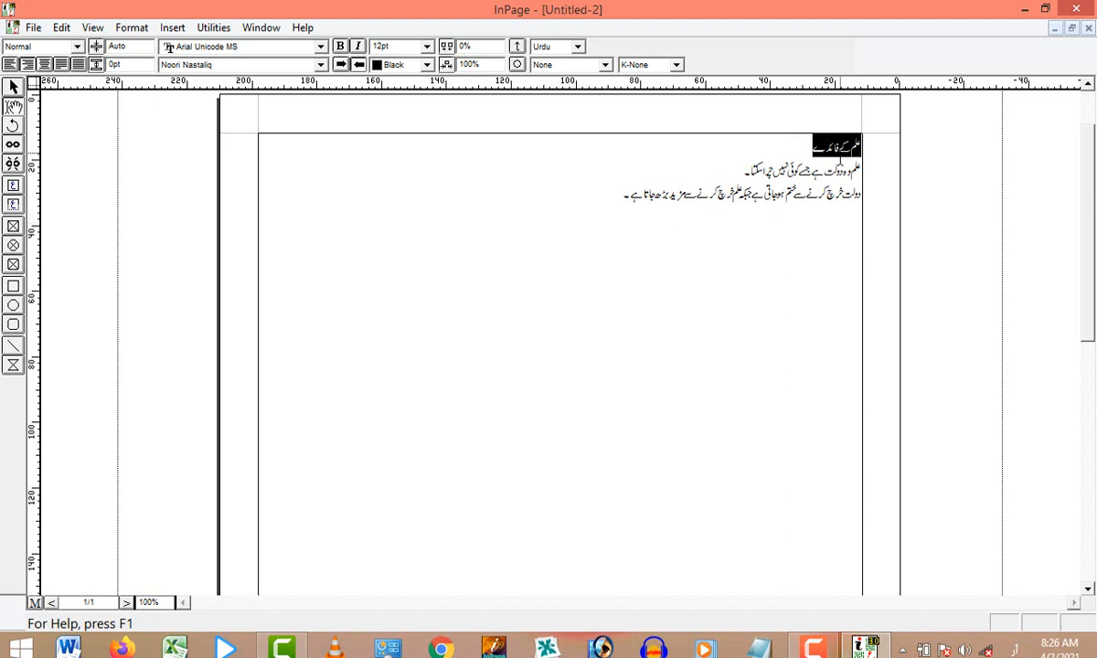
left_click(426, 46)
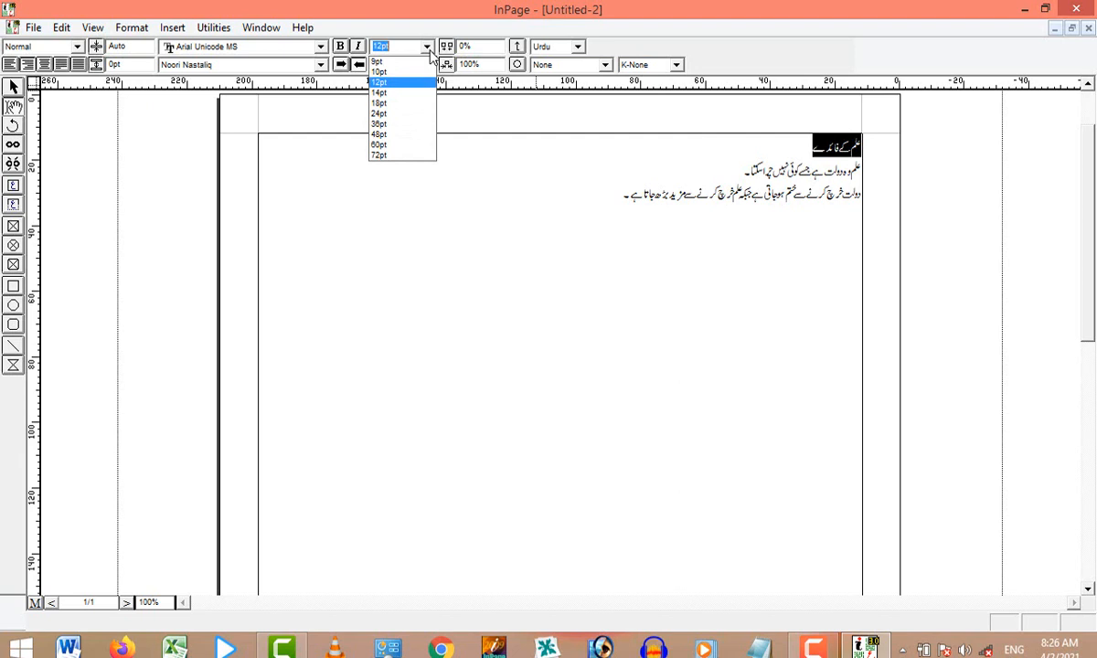
left_click(398, 114)
left_click(816, 167)
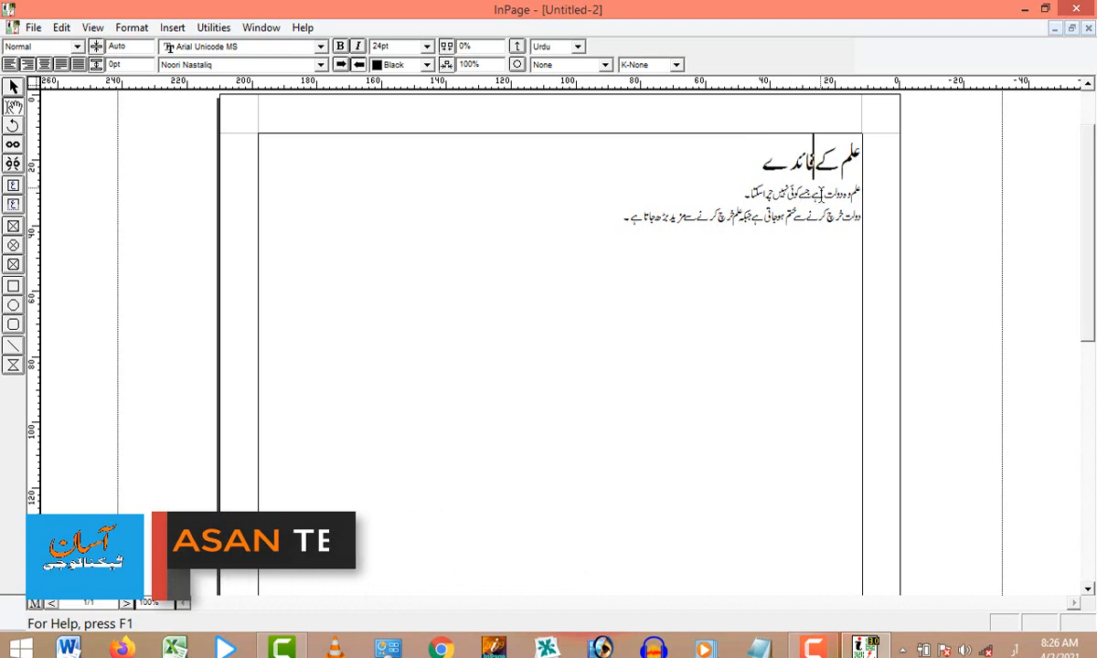
Step: Set the font size of the two lines below the heading to 18pt
left_click_drag(583, 206, 871, 196)
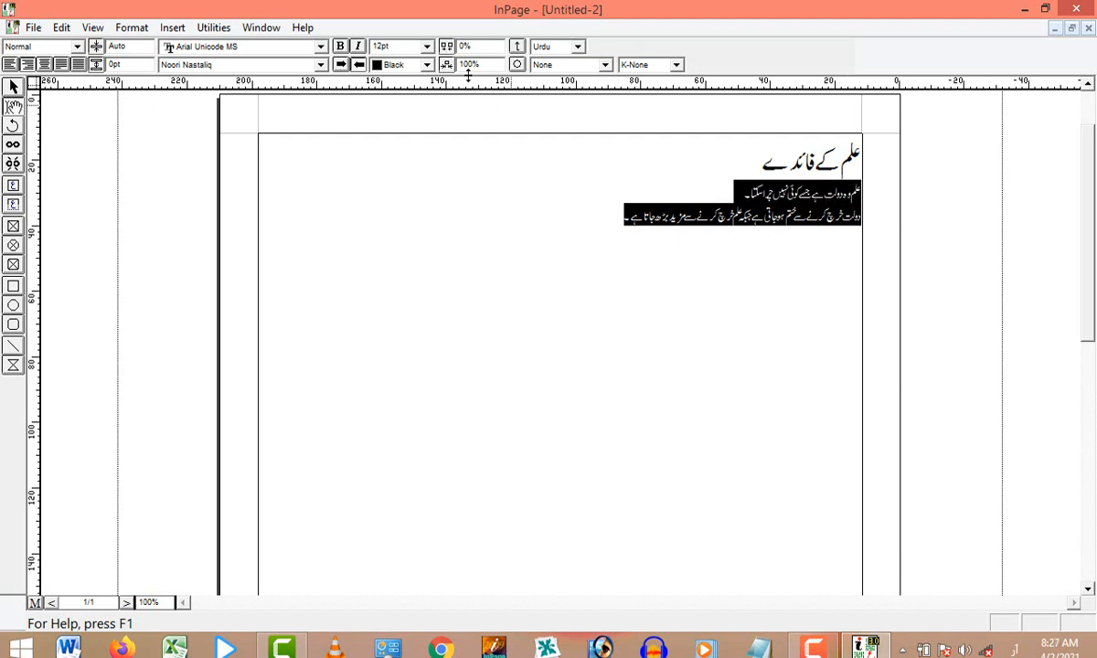
left_click(426, 46)
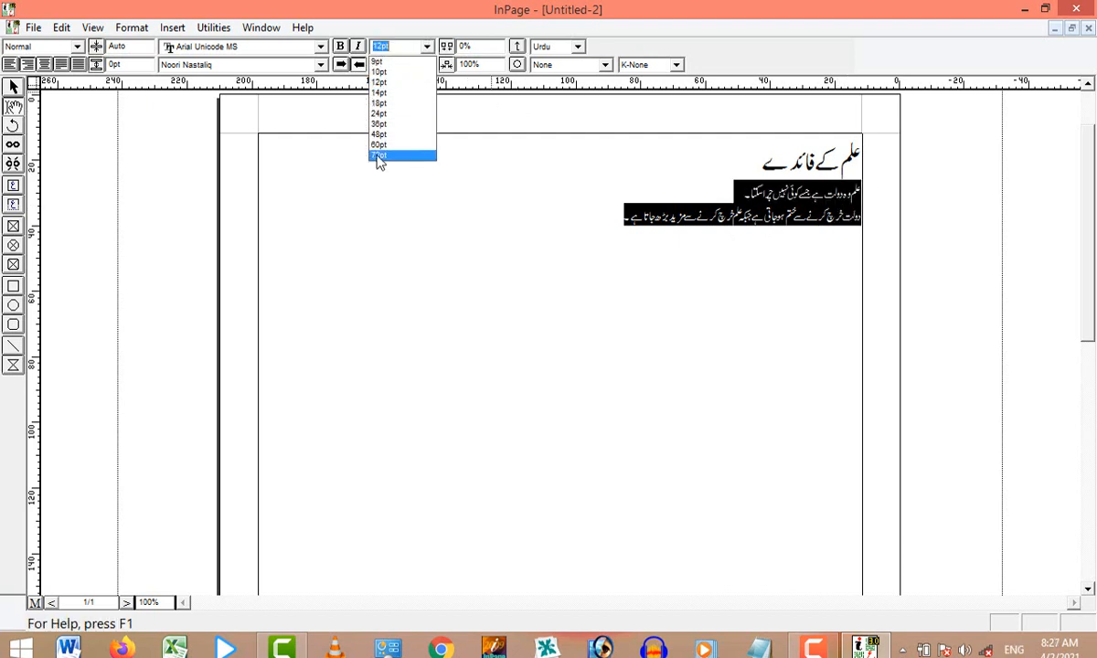
left_click(402, 102)
left_click(732, 272)
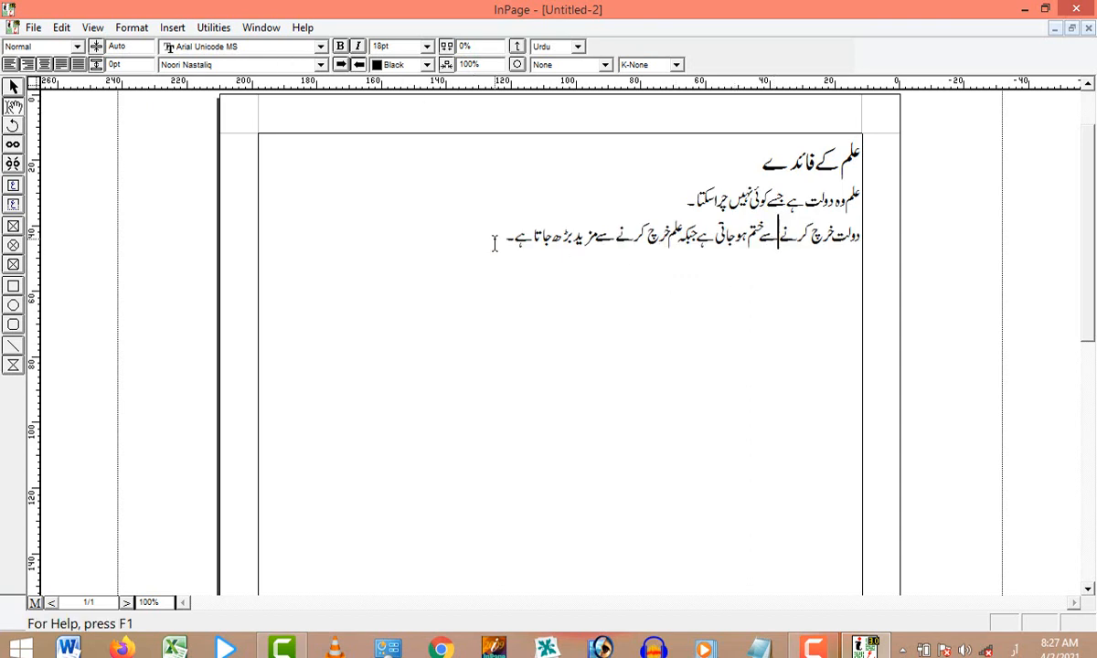
Step: Set the font of the heading 'علم کے فائدے' to Aadil after trying 1 MUHAMMADI QURANIC
left_click_drag(508, 235, 867, 203)
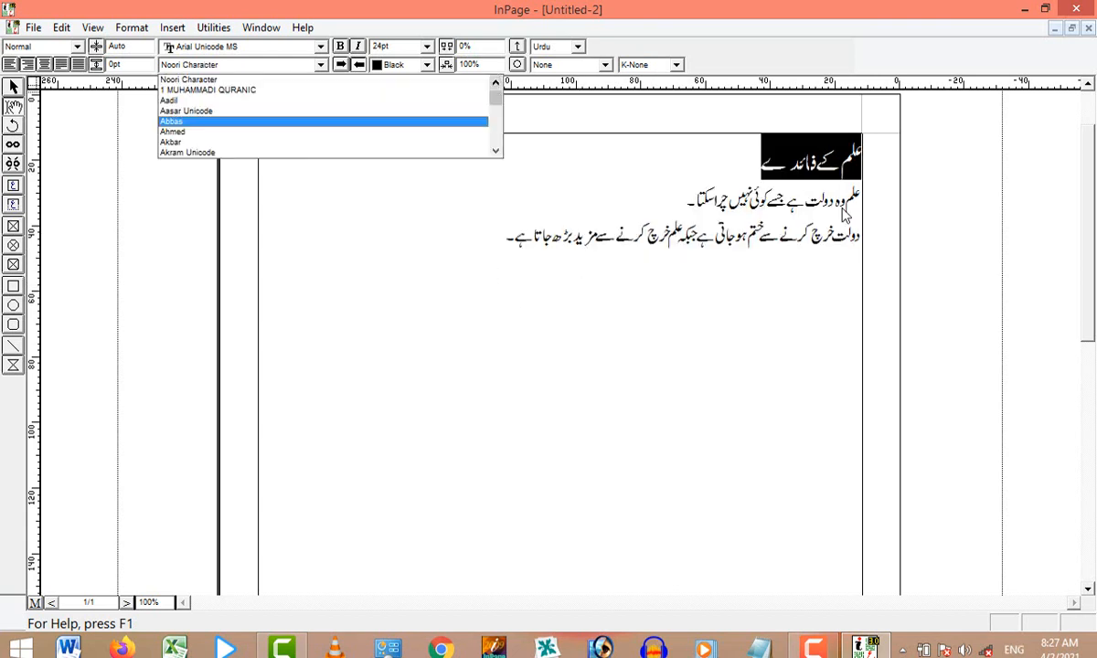
key("Return")
left_click(738, 170)
left_click_drag(739, 170, 873, 151)
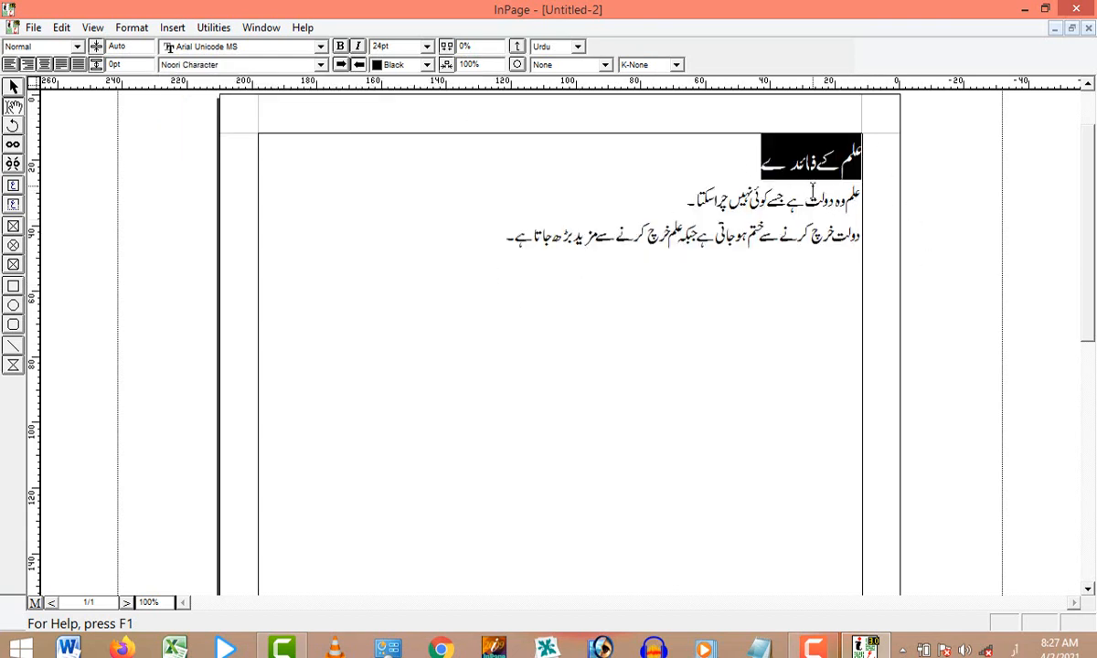
left_click(320, 65)
left_click(317, 95)
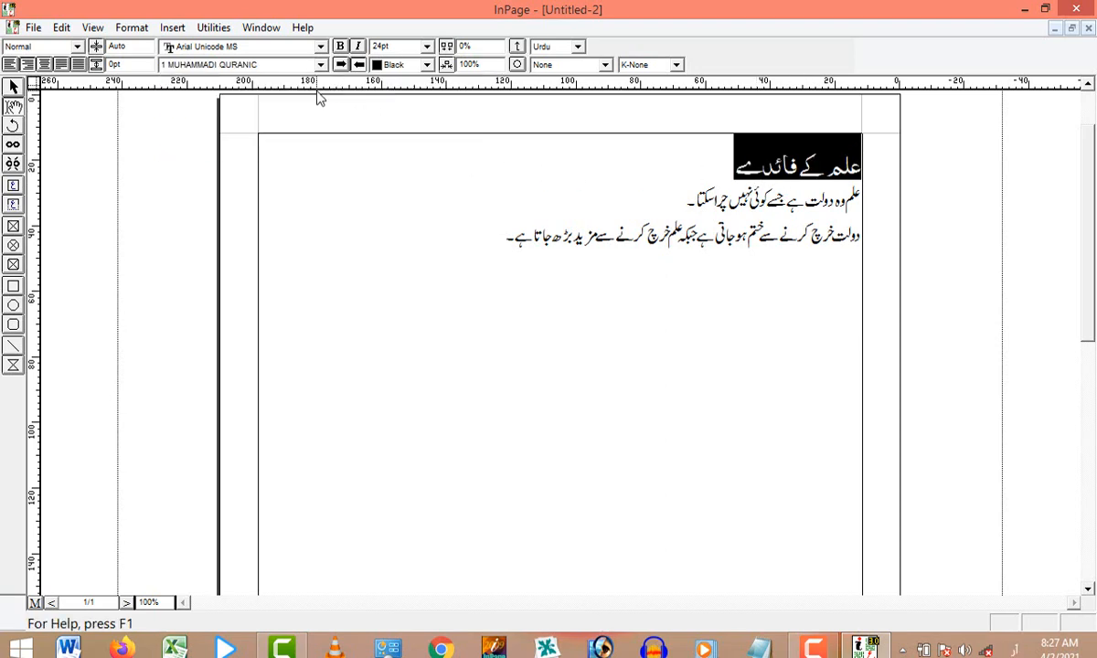
left_click(300, 65)
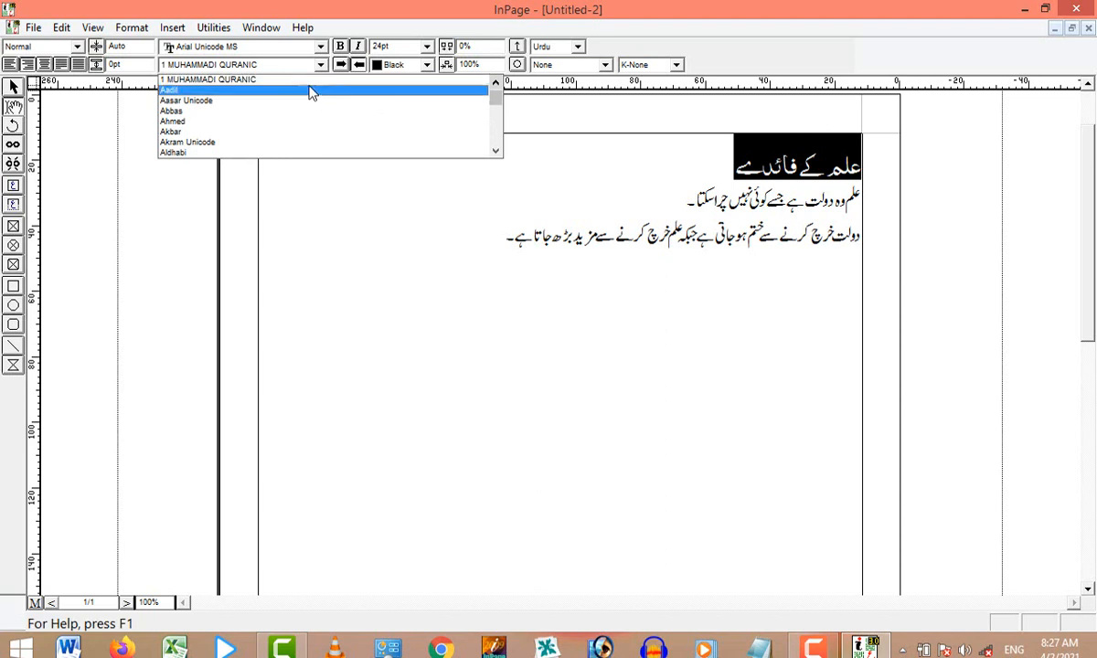
left_click(310, 89)
left_click(664, 302)
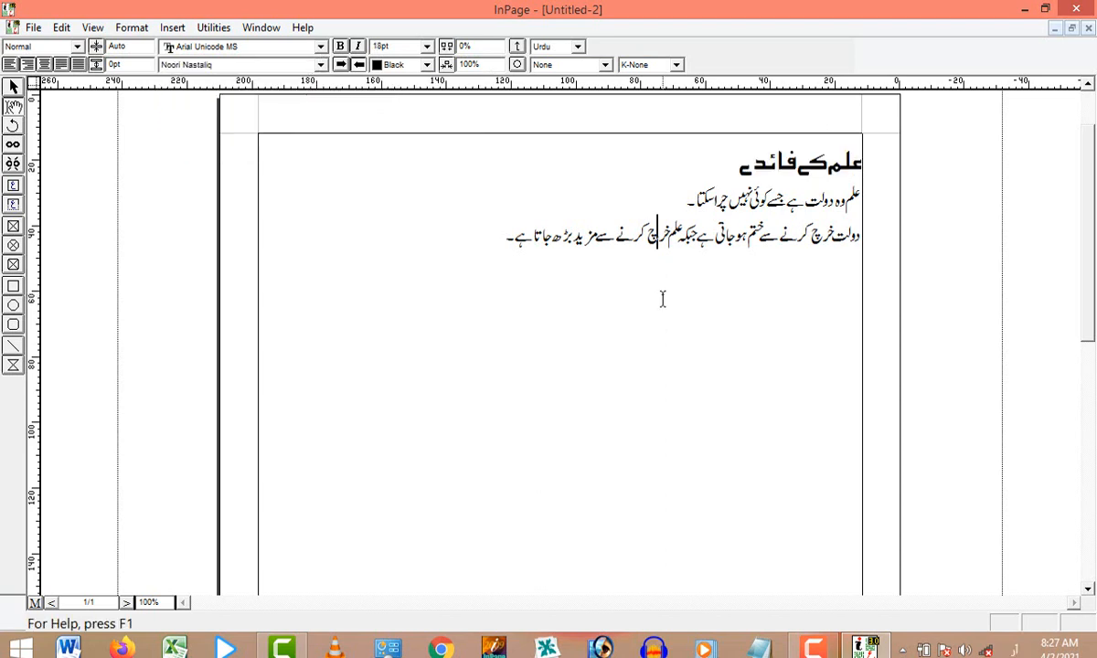
Step: Set the font of the two lines below the heading to Faiz Nastaliq
left_click_drag(505, 236, 874, 200)
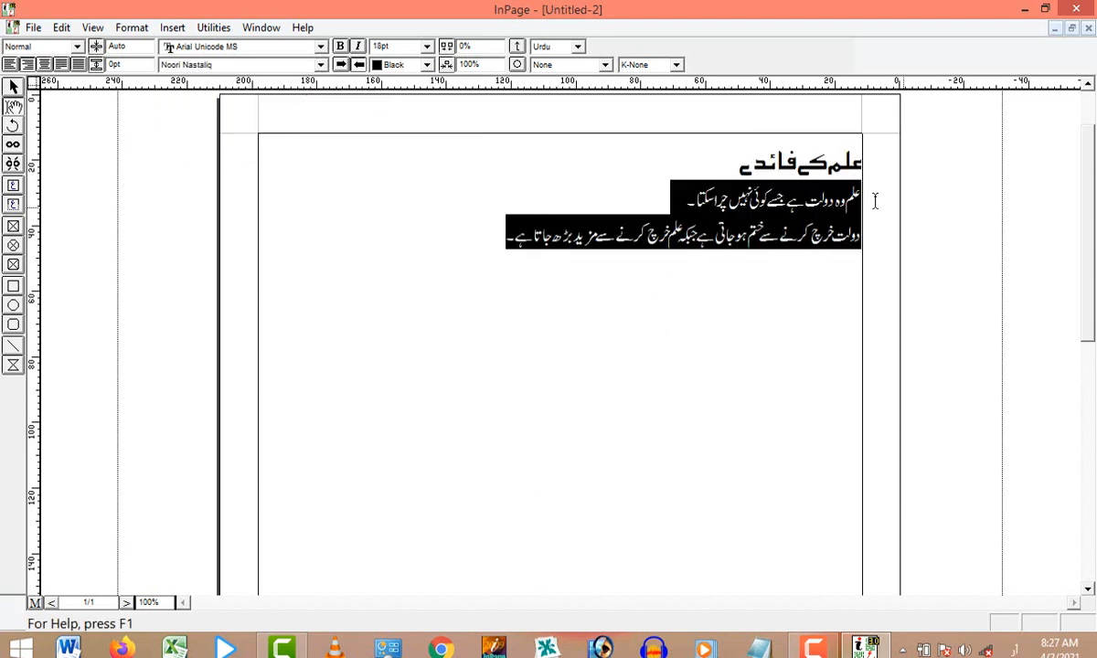
left_click(311, 66)
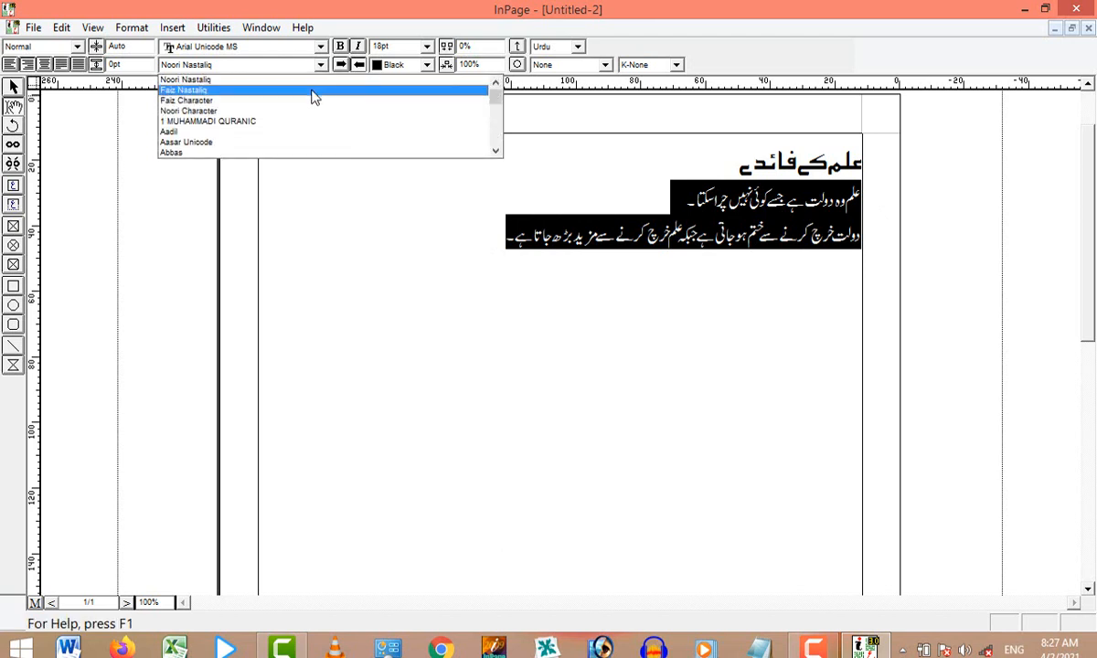
left_click(314, 91)
left_click(586, 326)
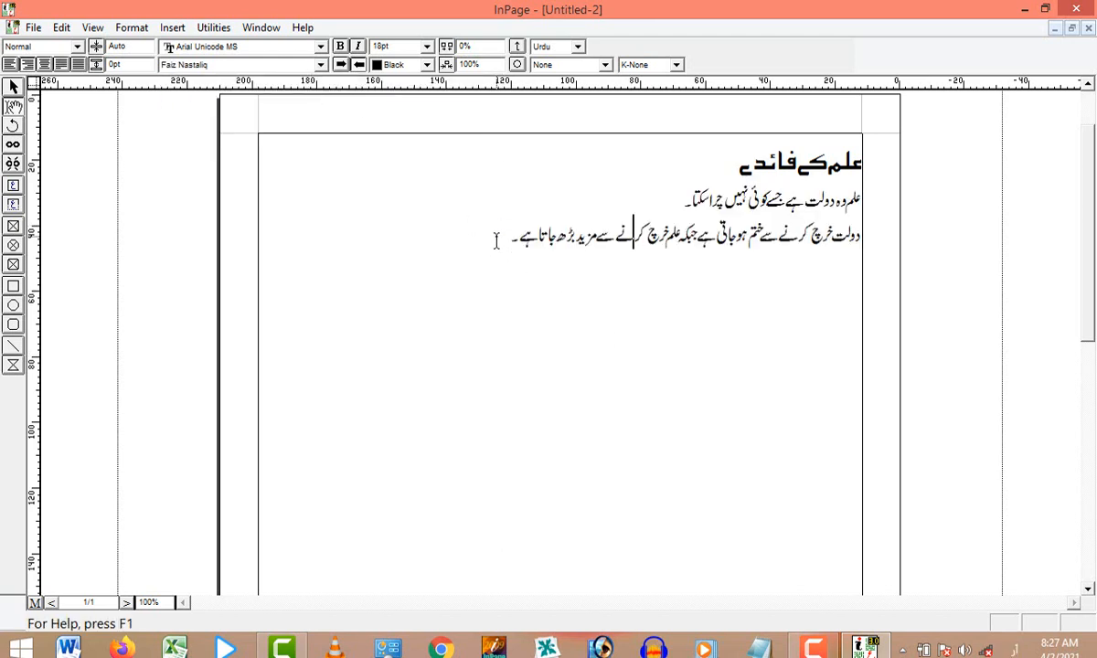
left_click_drag(498, 241, 859, 203)
left_click(735, 293)
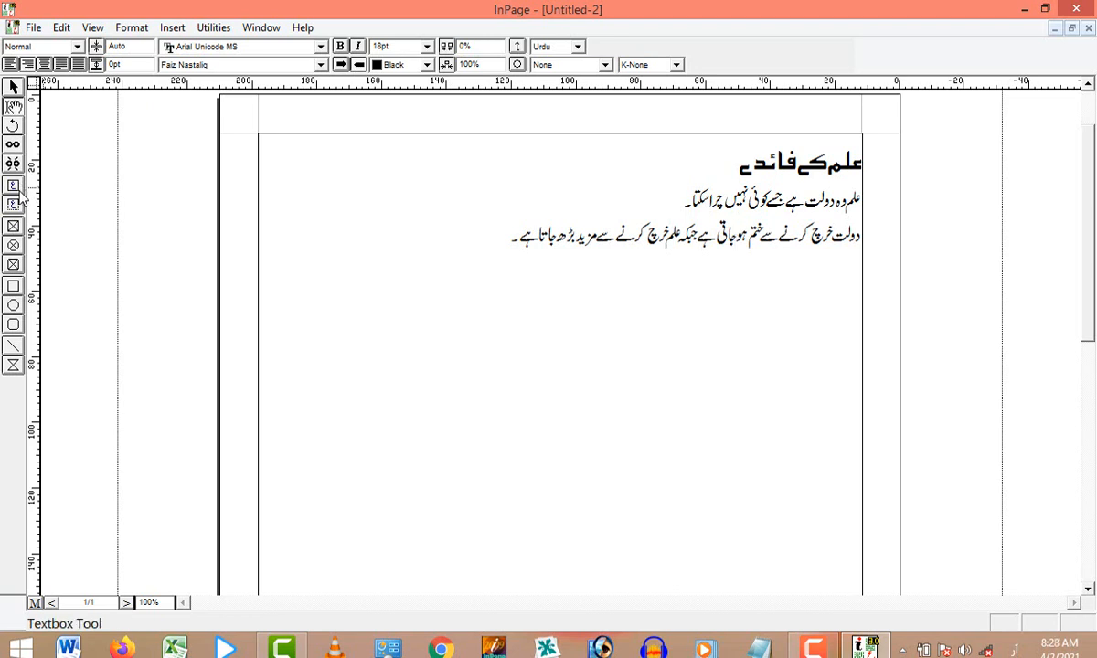
Step: Draw a text box about 85 mm wide below the two lines and write 'علم پیغمبروں کی میراث ہے۔' in it
left_click(18, 189)
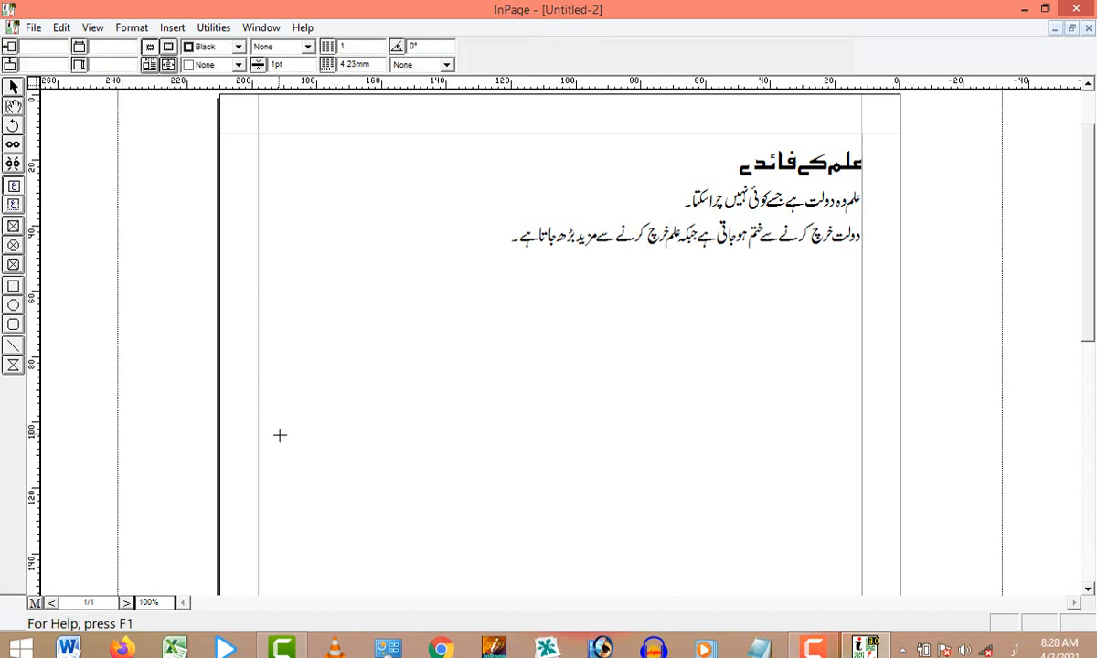
left_click_drag(279, 437, 554, 269)
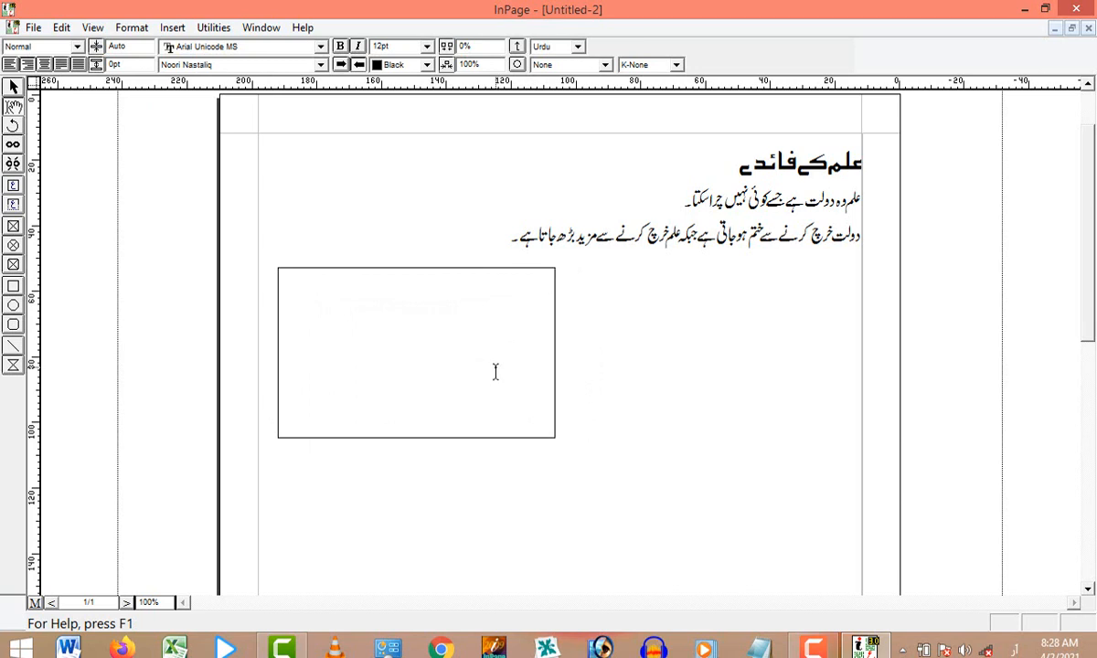
type("علم")
type(" بخیرو")
type(" کی میرا")
type("ث ہے۔")
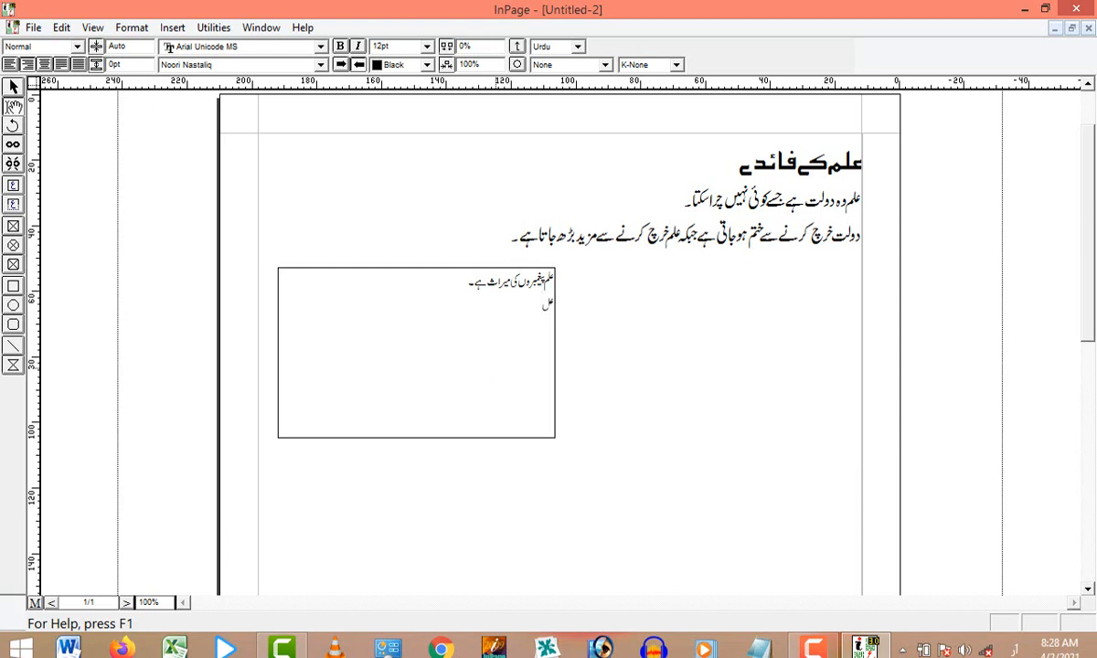
Step: Add a second line in the text box reading 'علم نور ہے یہ انسان کو تاریکی میں روشنی دکھاتا ہے۔'
type("ے یہ انسان کا تاریکی میں روشنی د")
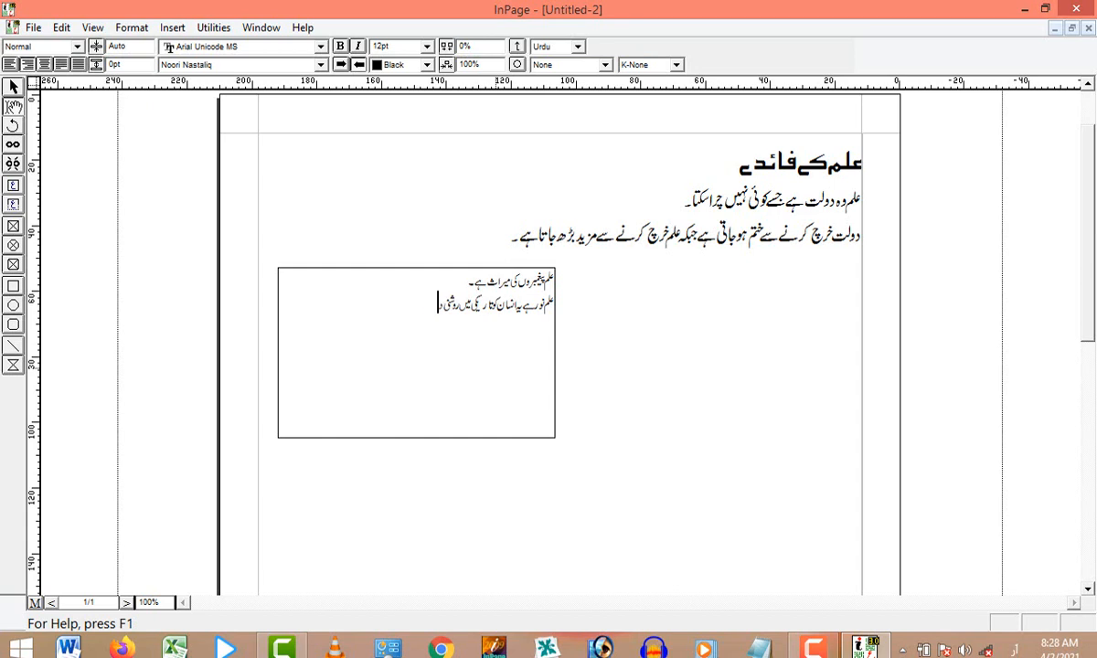
type("کھاتا ہے۔")
left_click(13, 187)
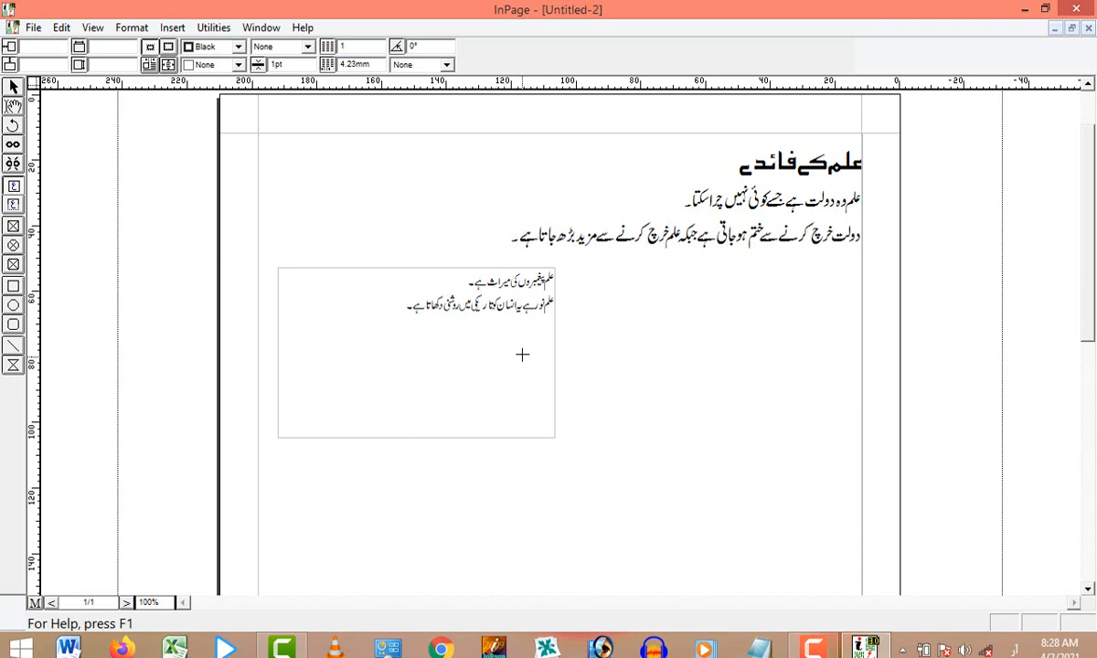
Step: Shorten the text box from its lower edge to a height of about 18 mm
left_click(15, 89)
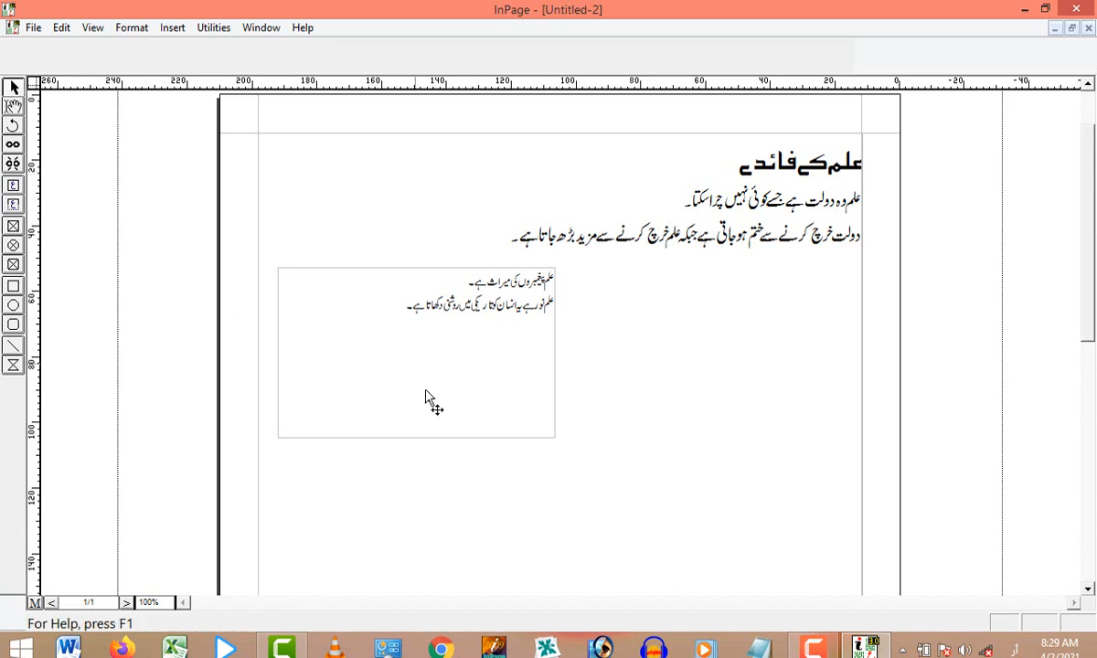
left_click(428, 438)
left_click_drag(416, 436, 434, 327)
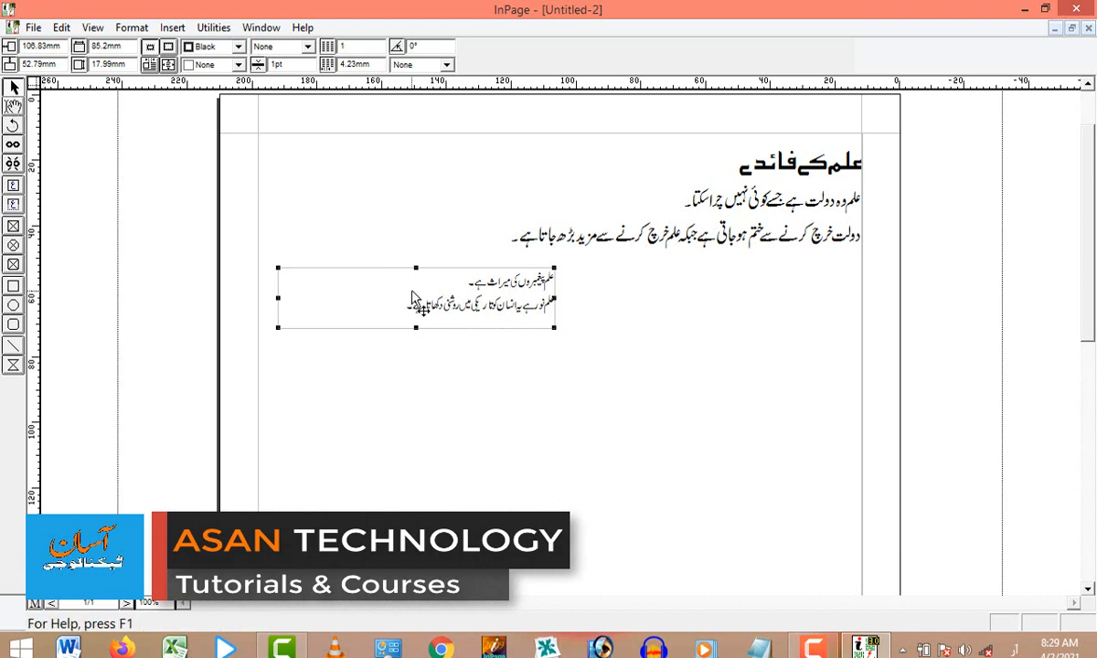
Step: Format both lines inside the text box in the Aadil font at 18pt
left_click(13, 107)
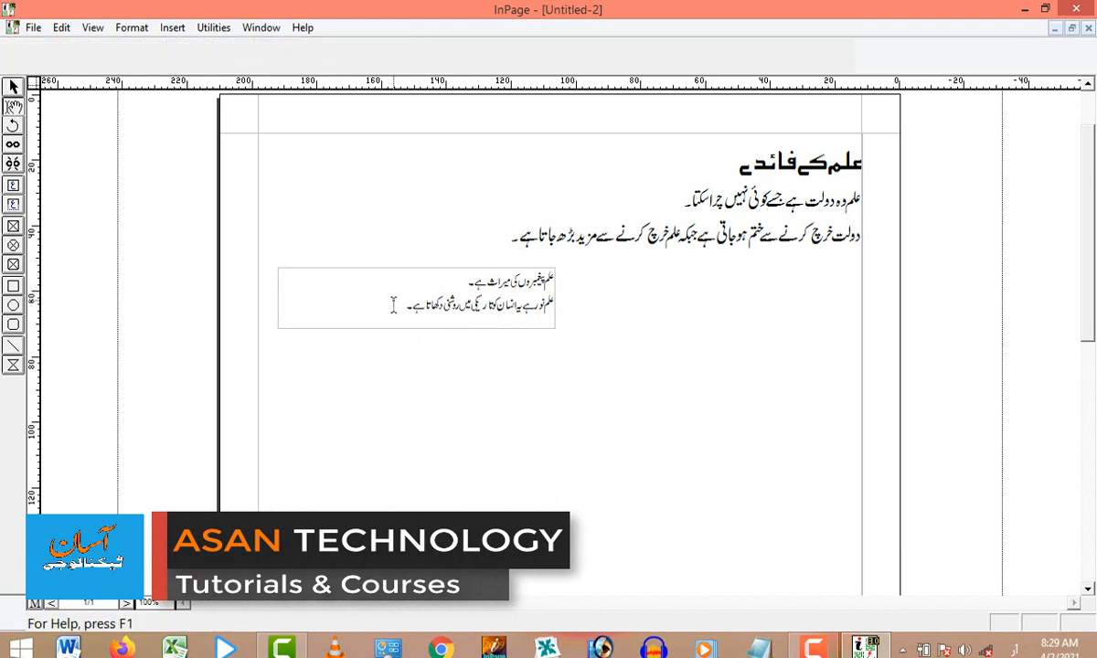
left_click_drag(393, 304, 575, 277)
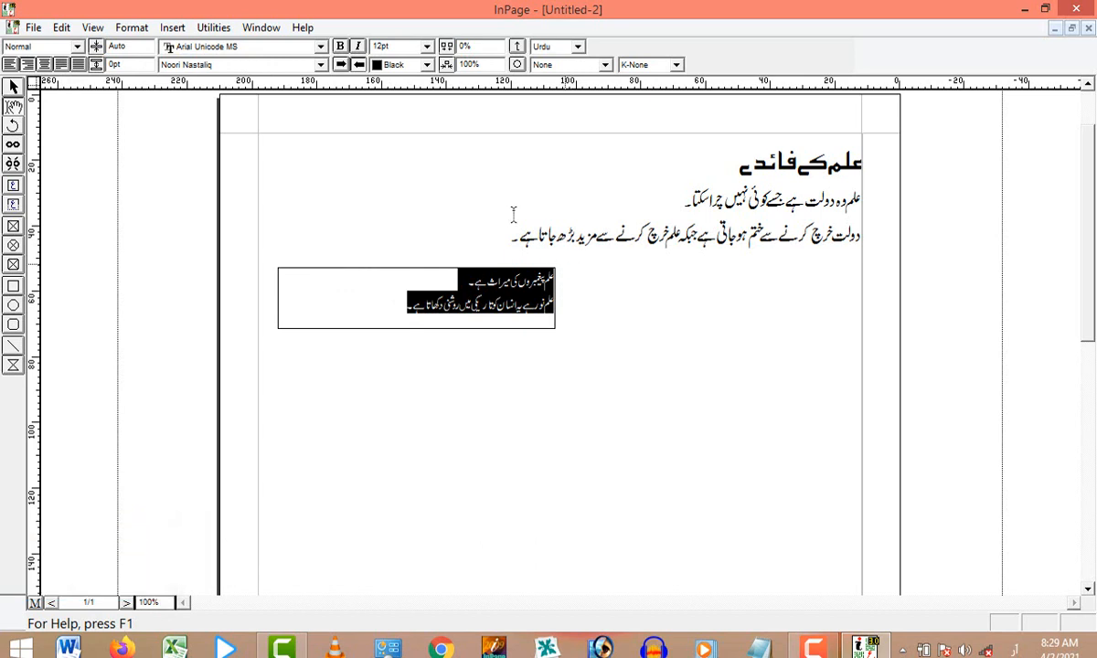
left_click(321, 65)
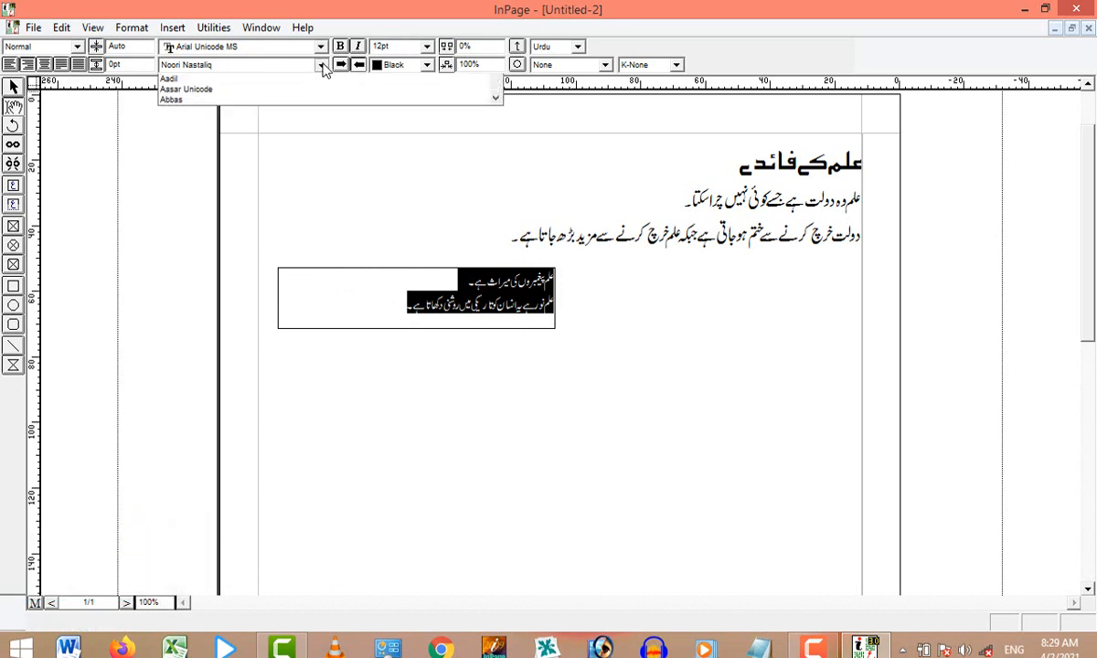
left_click(318, 101)
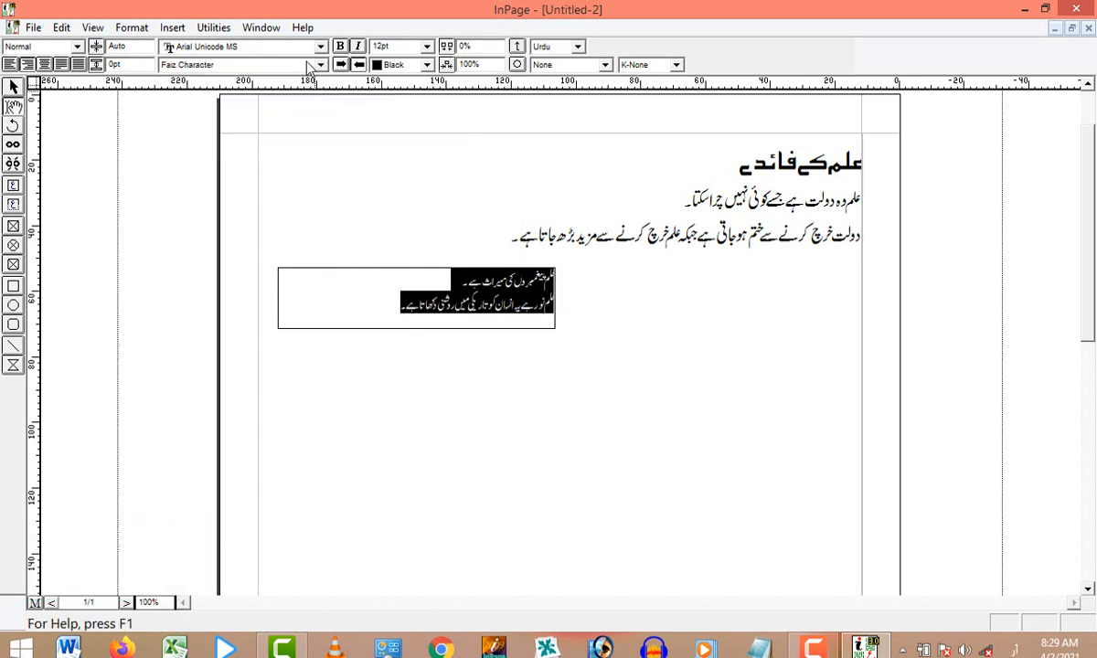
left_click(292, 65)
left_click(297, 112)
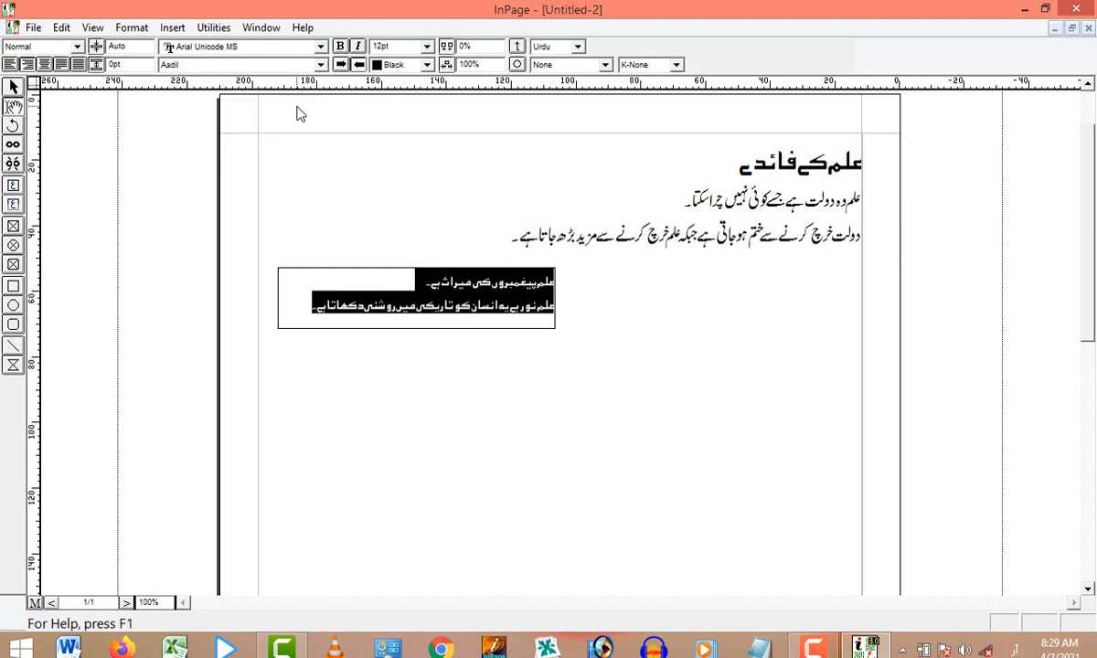
left_click(426, 46)
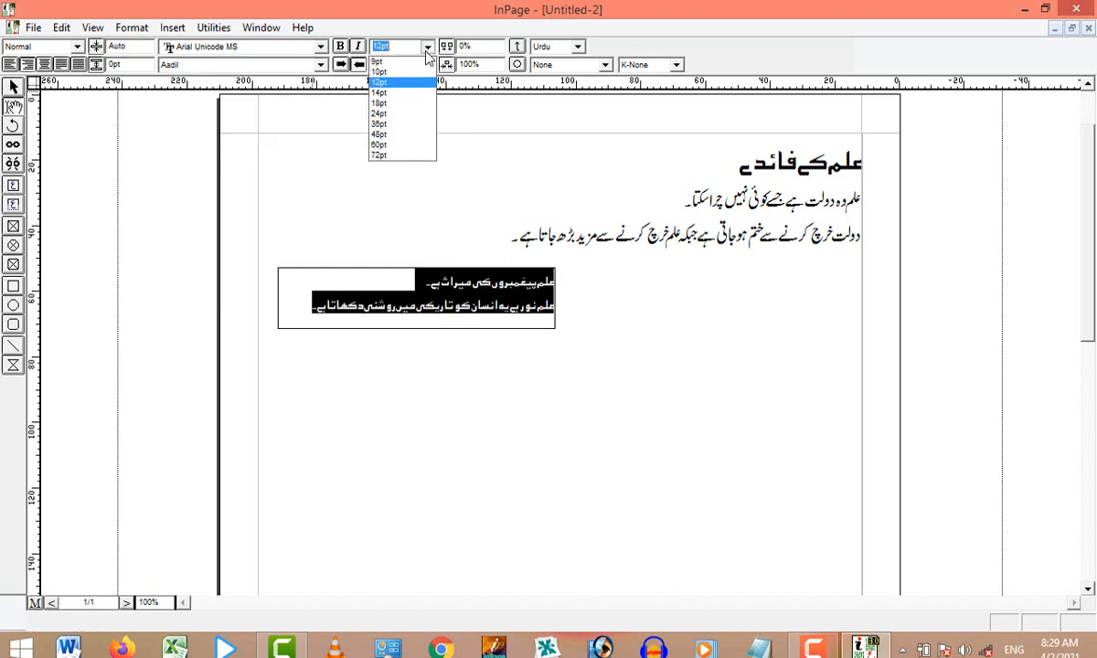
left_click(407, 105)
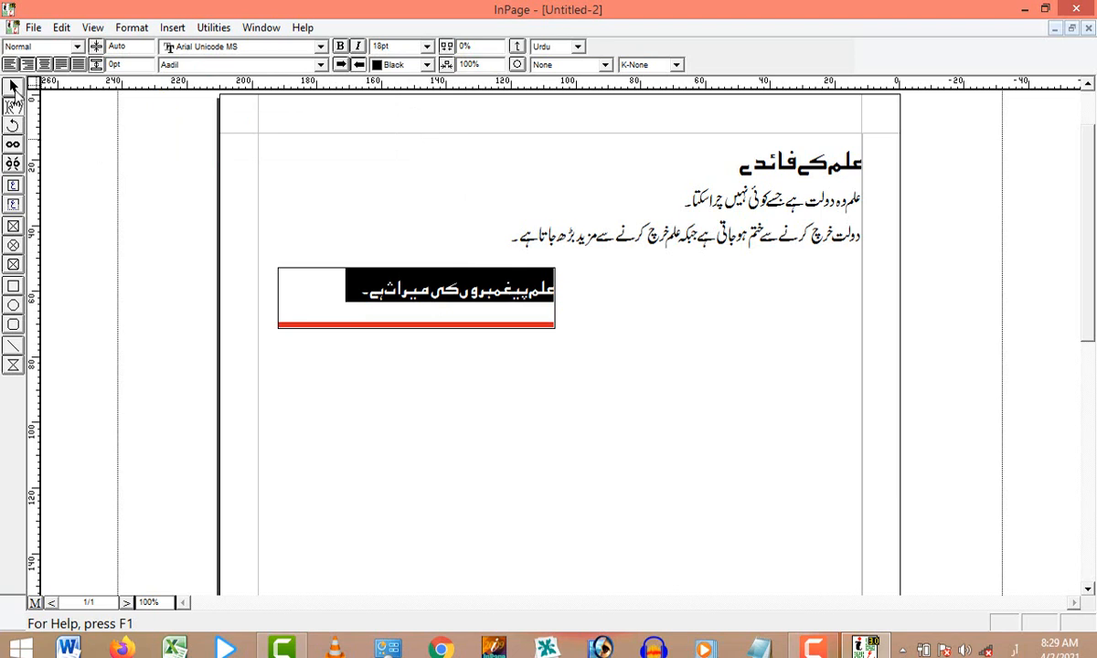
Step: Enlarge the text box to about 86 mm wide and 51 mm high so all its text fits
left_click(13, 87)
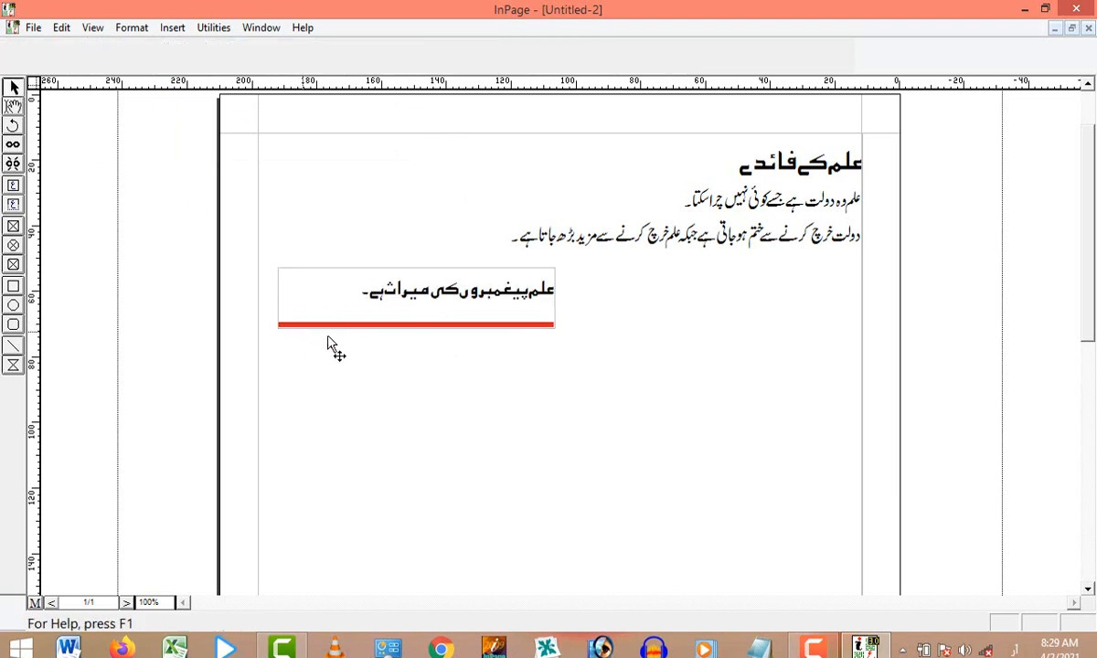
left_click(375, 294)
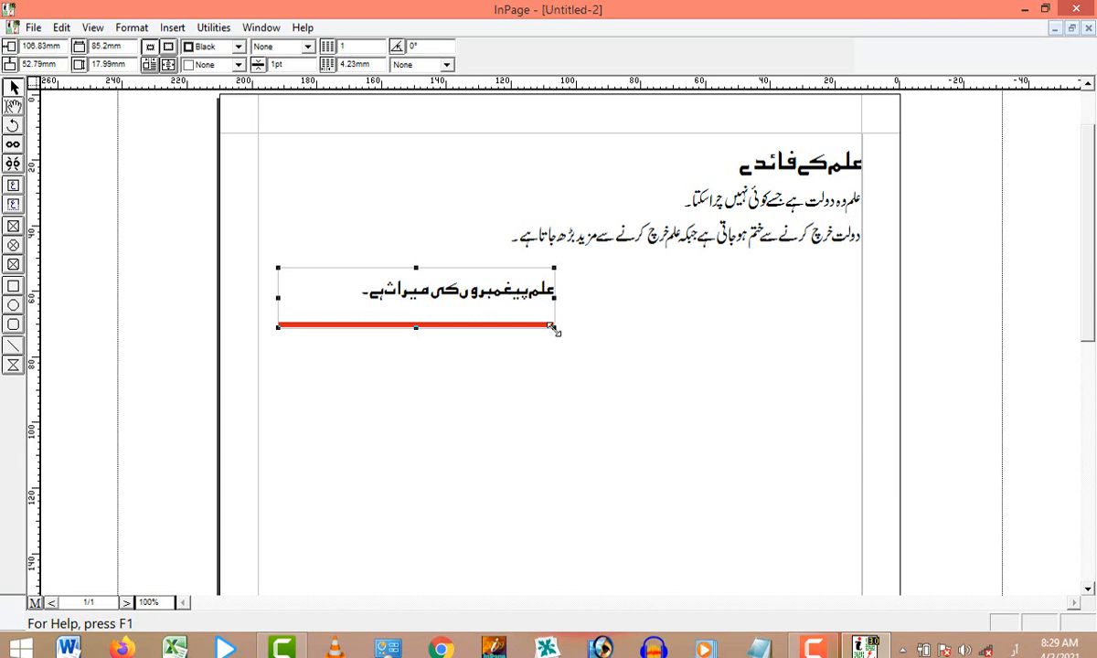
left_click_drag(552, 326, 554, 433)
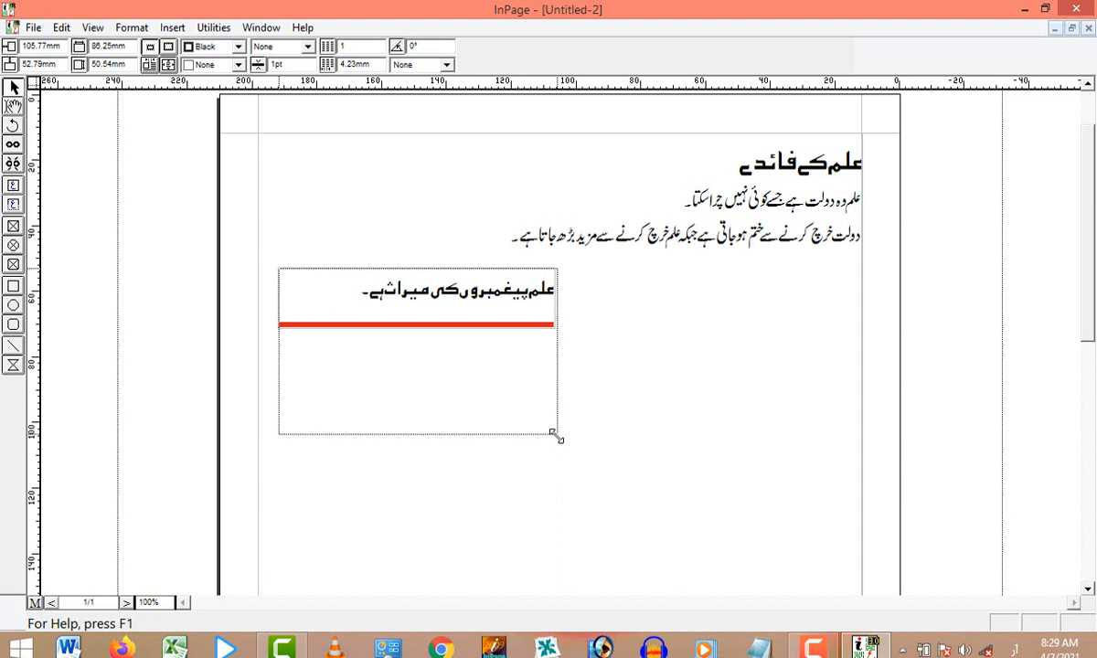
left_click_drag(555, 437, 555, 436)
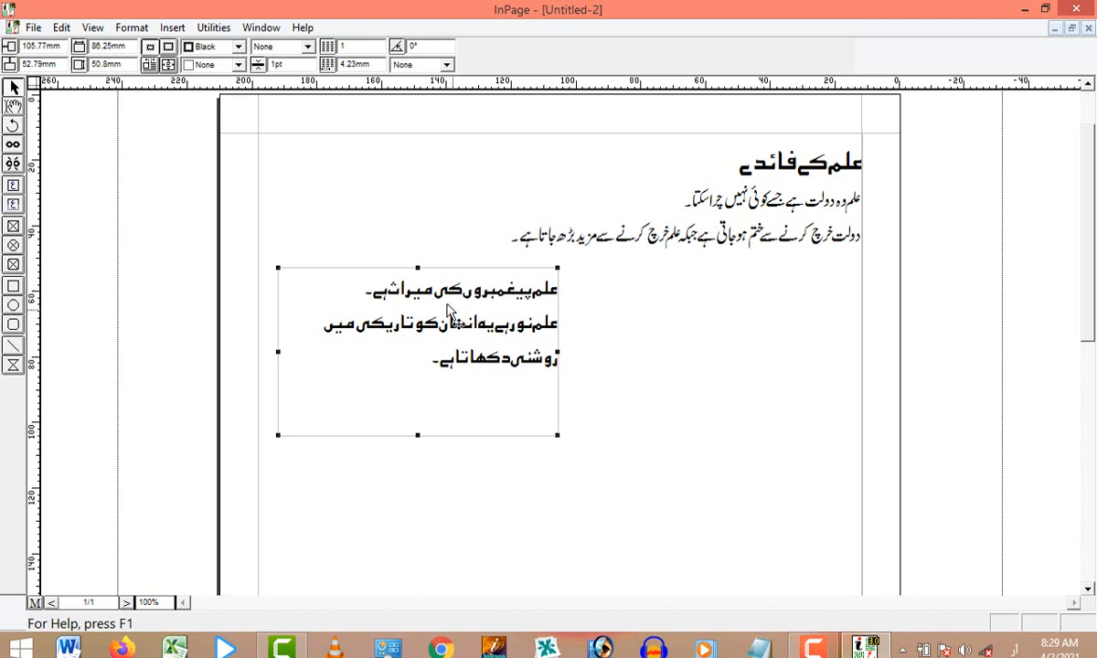
Step: Move the text box near the middle of the page, to a position of about 59.7 mm by 67.1 mm
left_click_drag(422, 285, 528, 333)
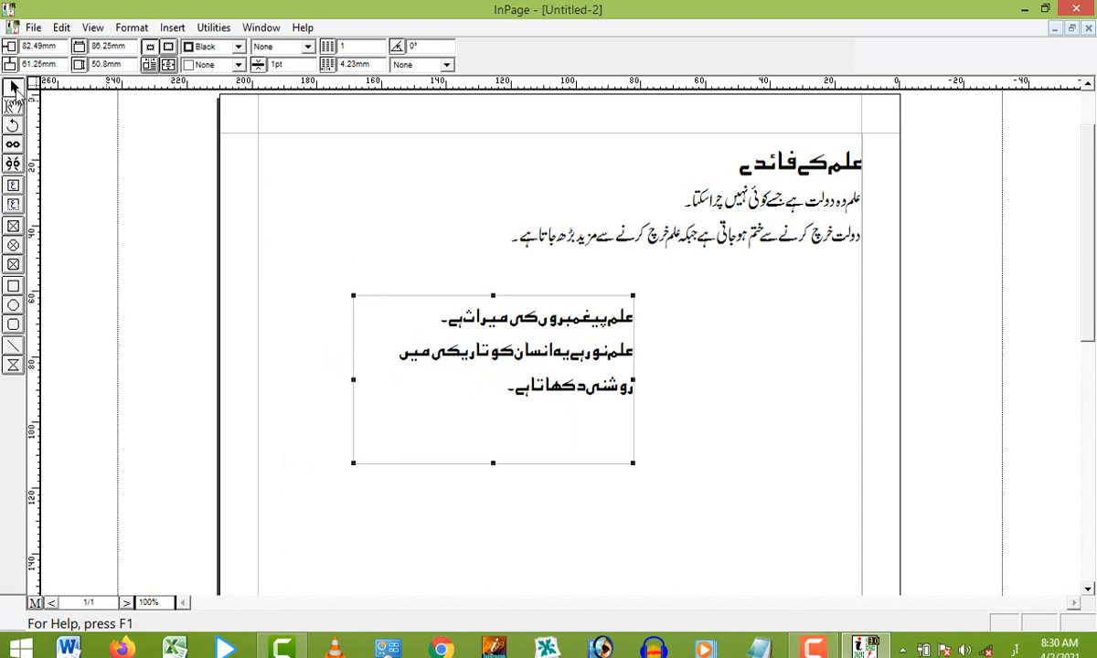
left_click_drag(561, 325, 744, 311)
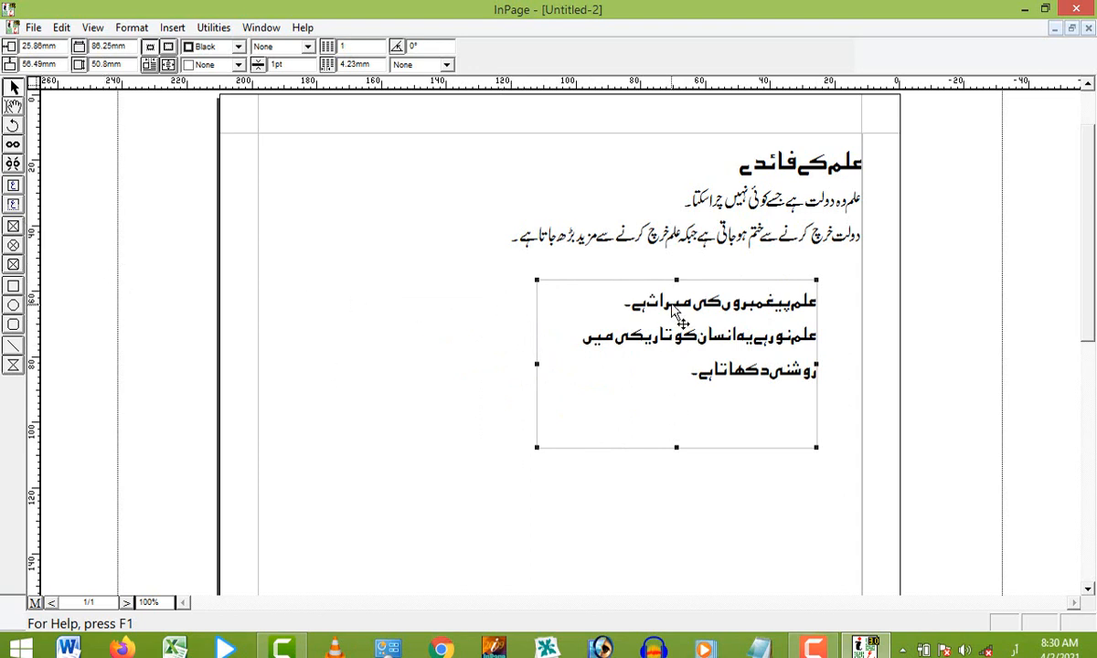
left_click_drag(670, 303, 560, 337)
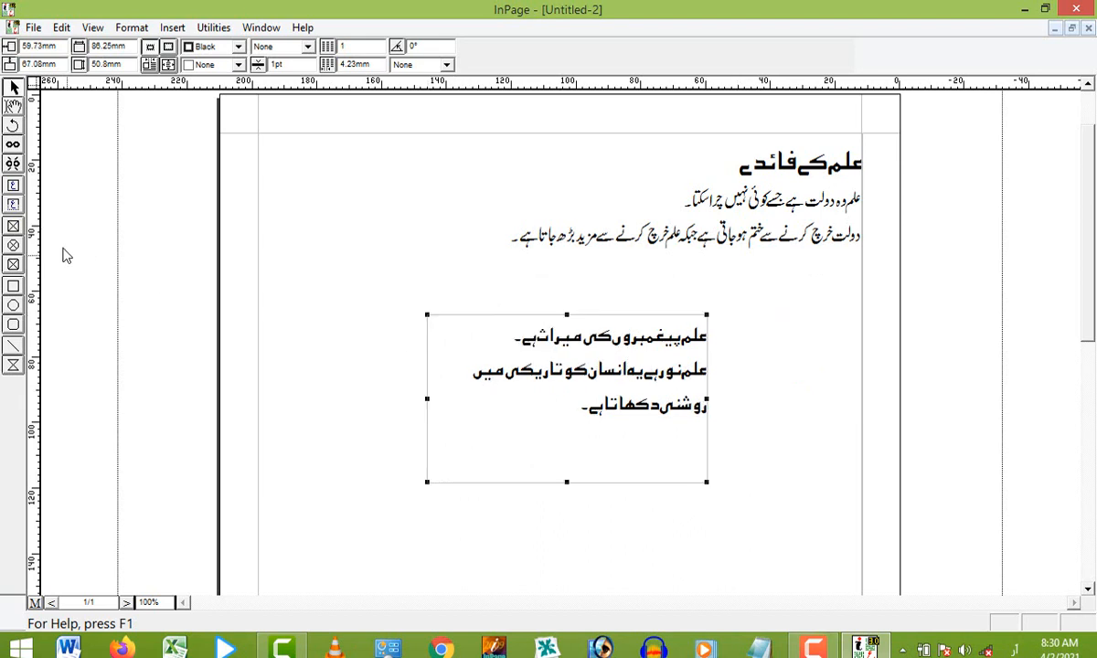
Step: Draw a title text box along the upper edge of the text box and write 'علم کے فائدے' in it
left_click(14, 206)
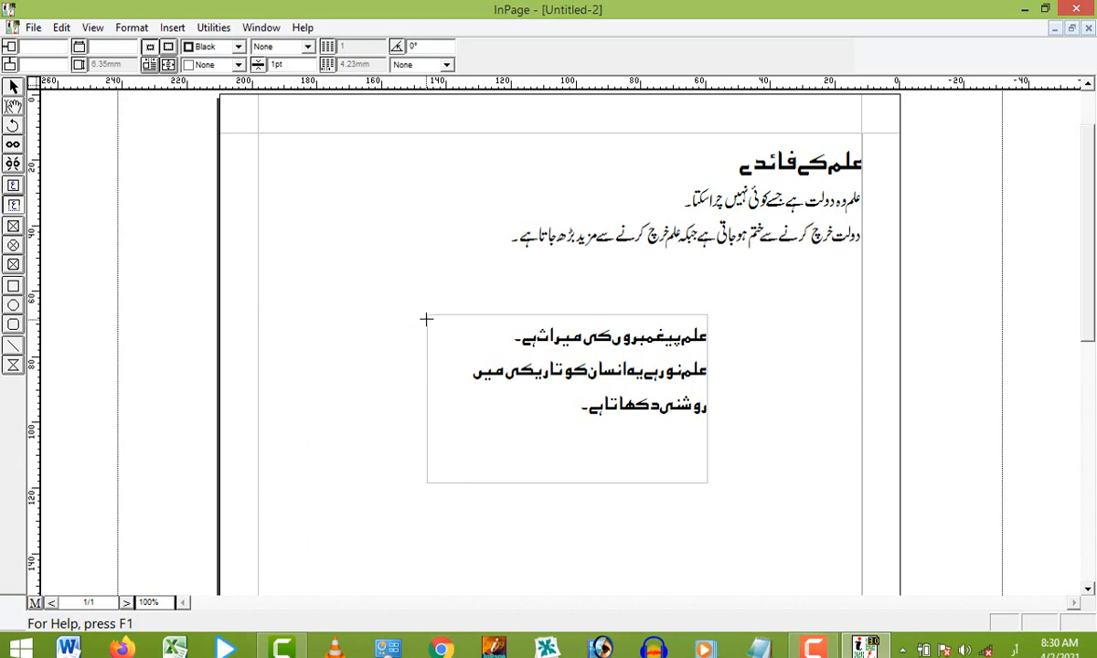
left_click(707, 291)
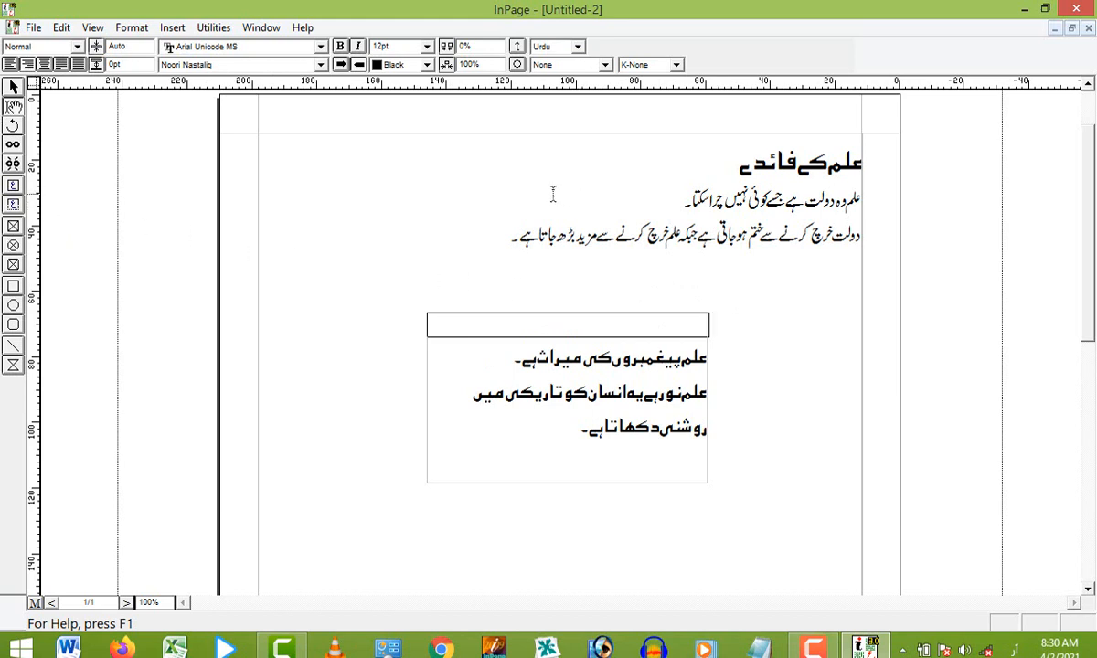
type("علم کے فائدے")
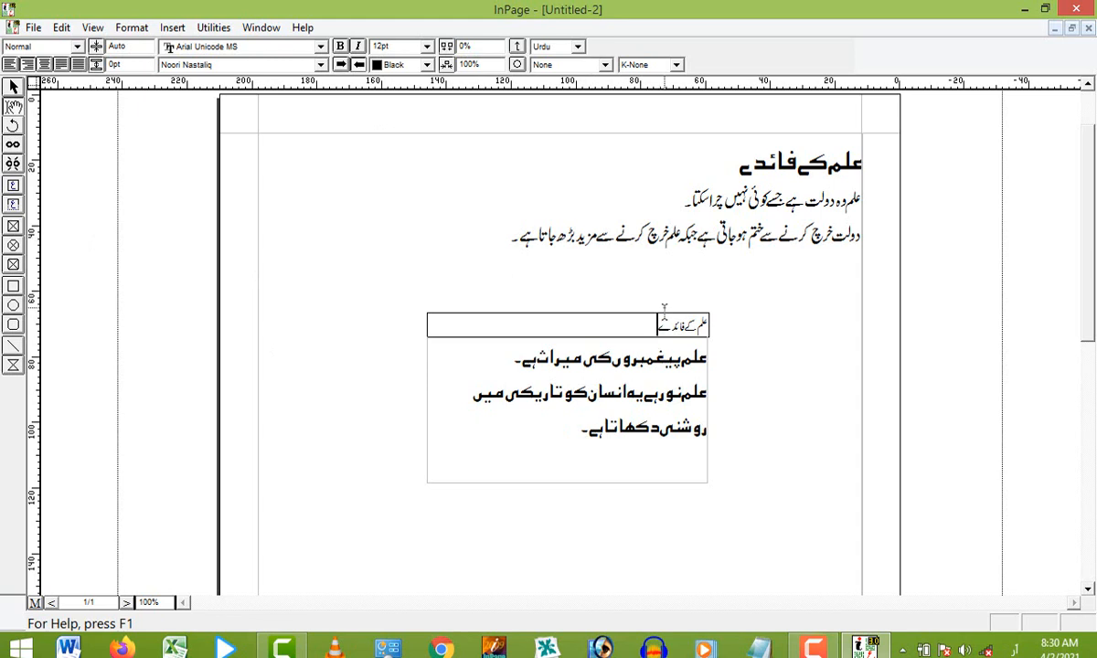
Step: Set the font size of the 'علم کے فائدے' text in the title box to 36pt
left_click_drag(652, 326, 710, 329)
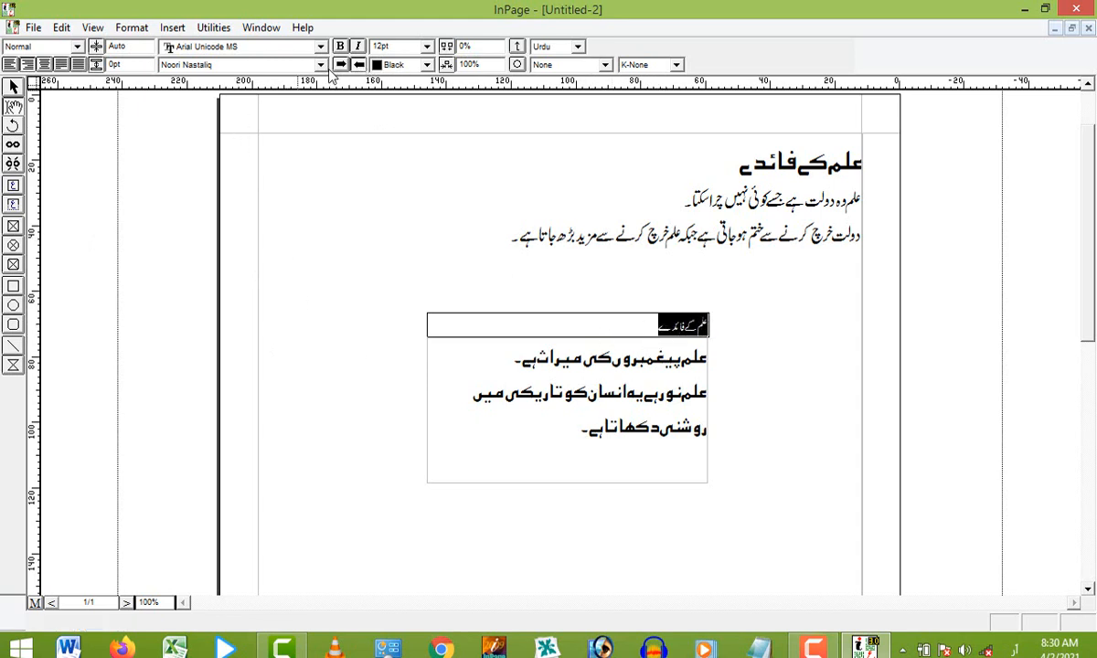
left_click(426, 45)
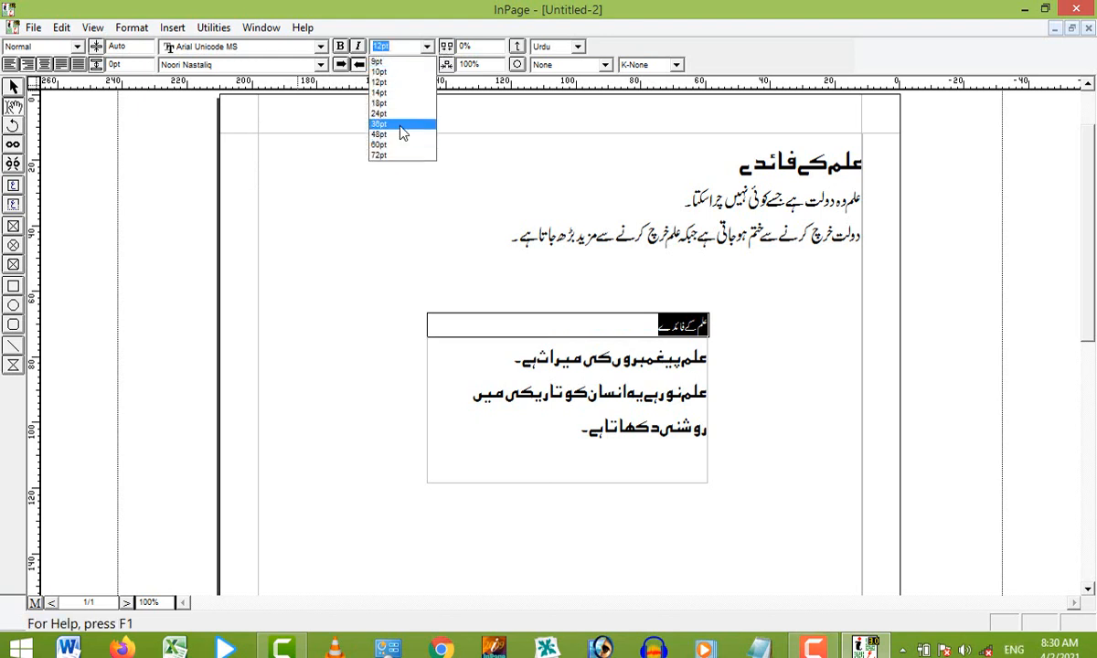
left_click(403, 135)
left_click(776, 423)
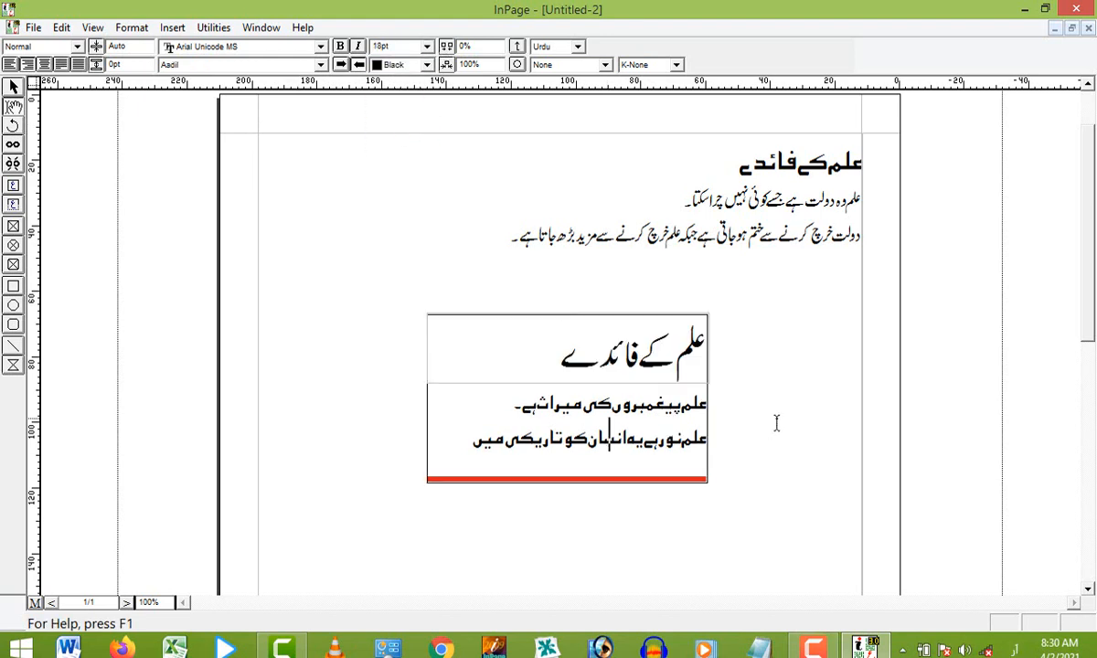
left_click(14, 185)
left_click(18, 207)
left_click(13, 187)
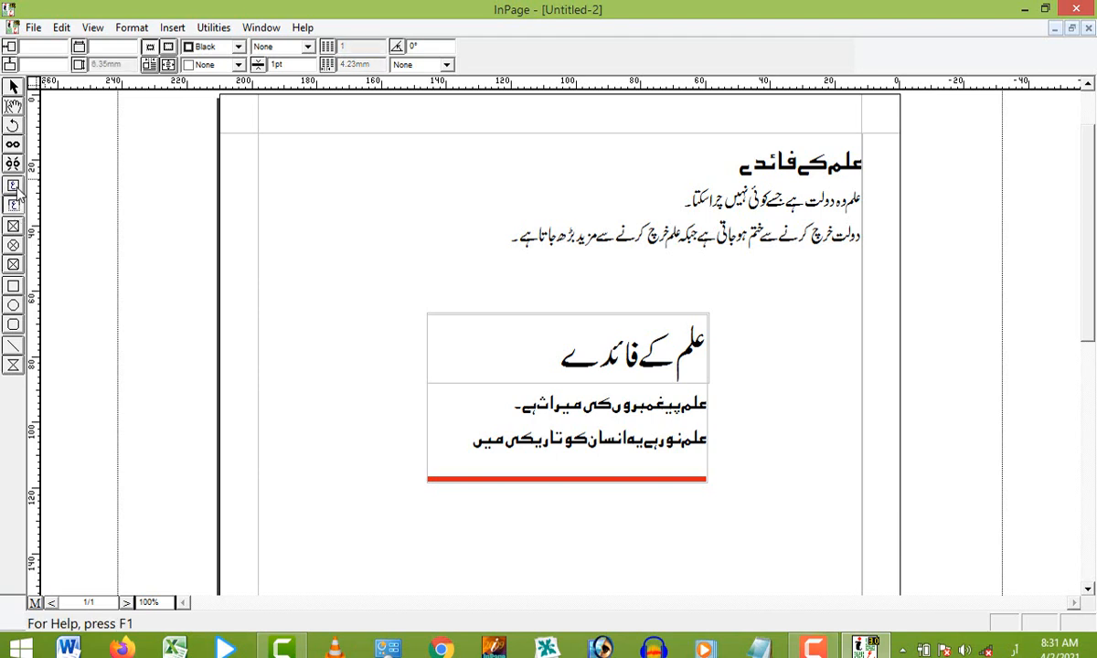
left_click(14, 205)
scroll(1014, 283, "down", 3)
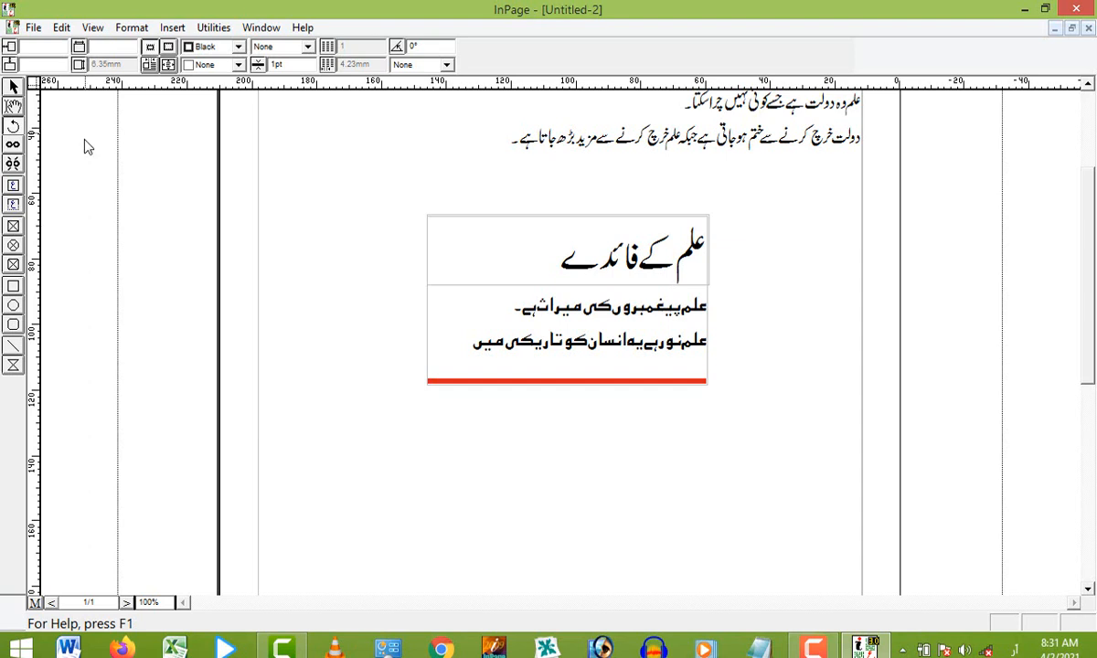
left_click(12, 104)
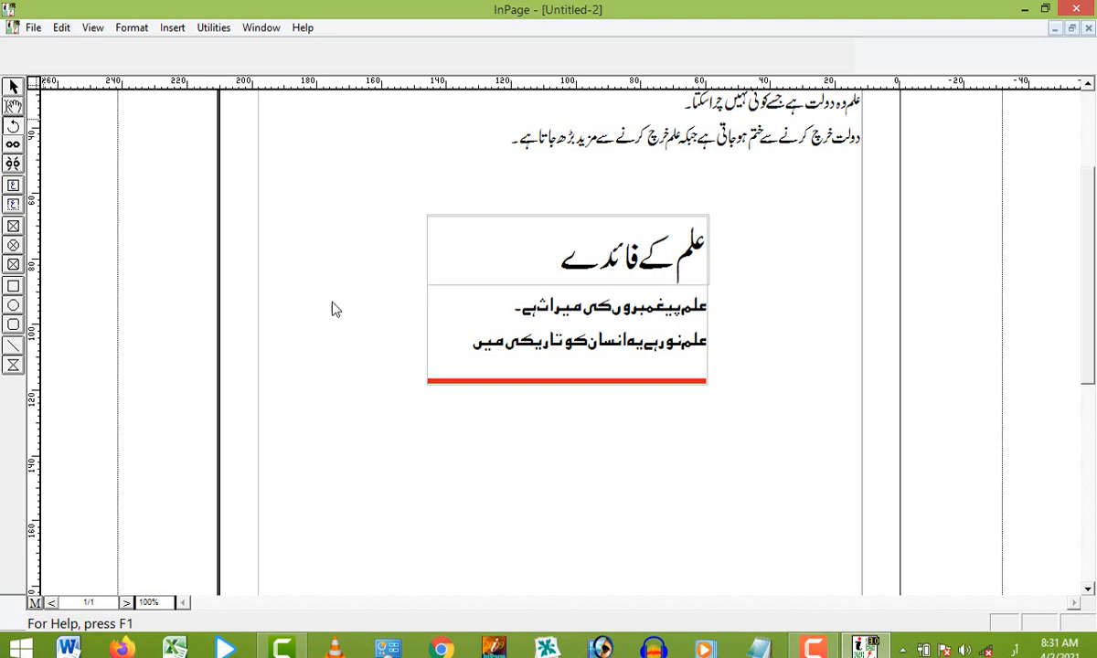
Step: Rotate the title box above the text box to an angle of about 346°
left_click(14, 87)
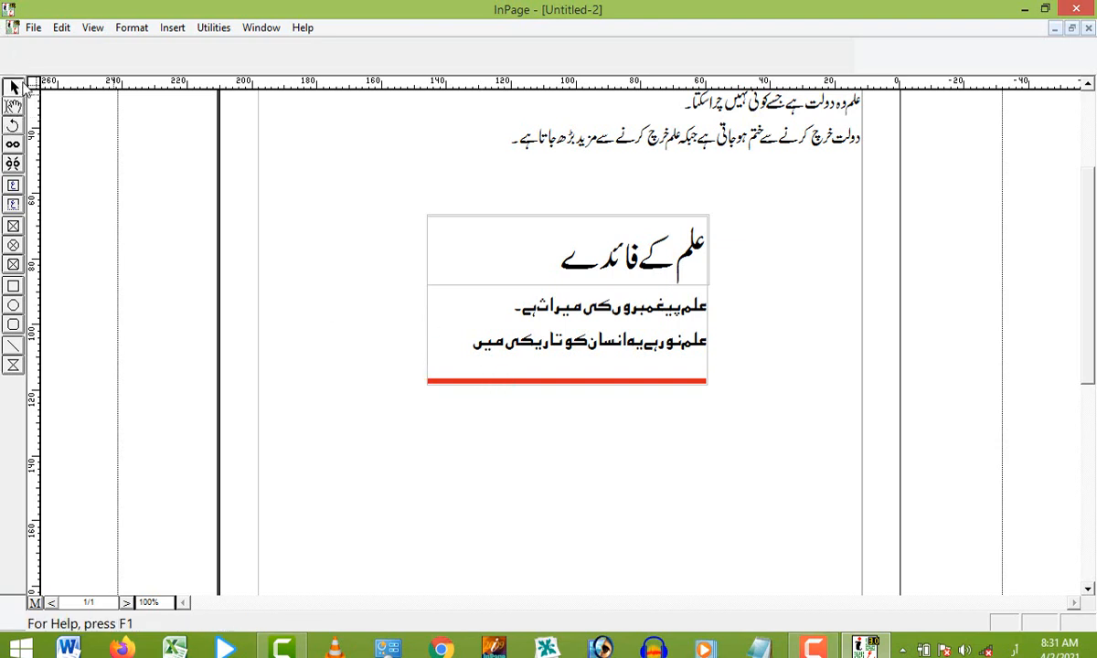
left_click(576, 277)
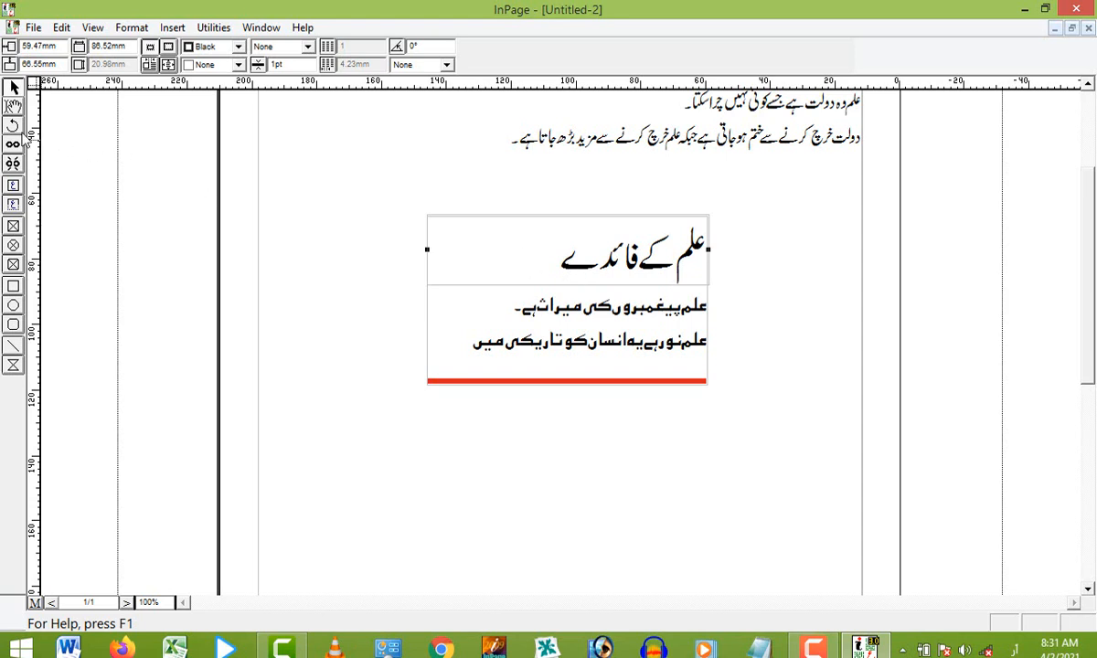
left_click(17, 126)
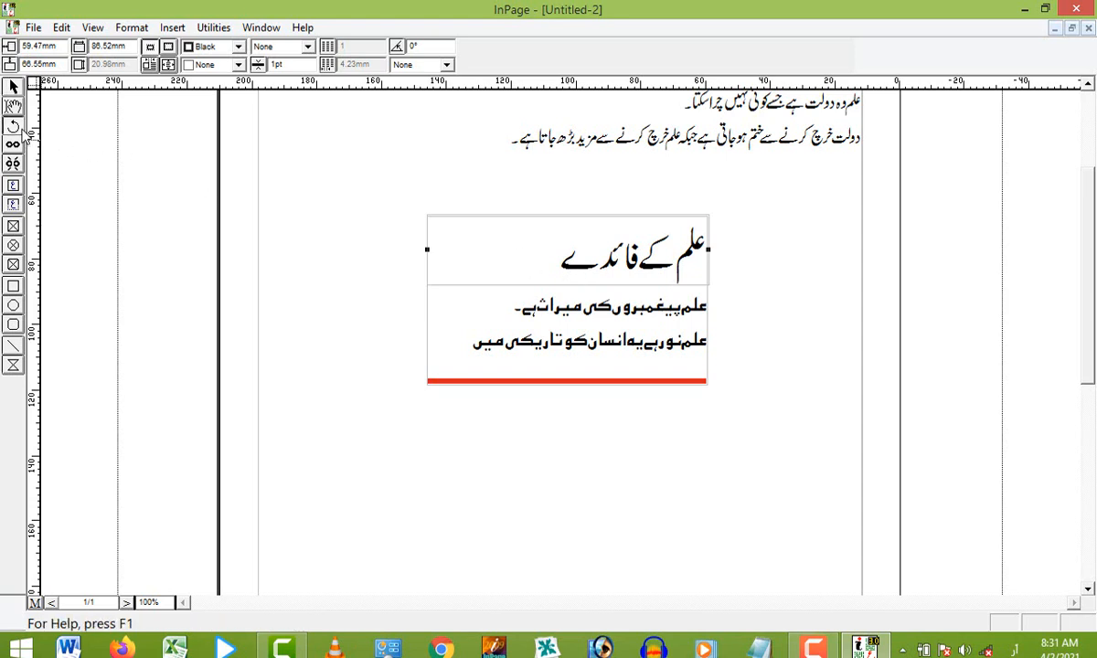
mouse_move(710, 304)
left_mouse_down()
mouse_move(725, 304)
mouse_move(719, 320)
mouse_move(722, 308)
mouse_move(692, 308)
mouse_move(720, 308)
left_mouse_up()
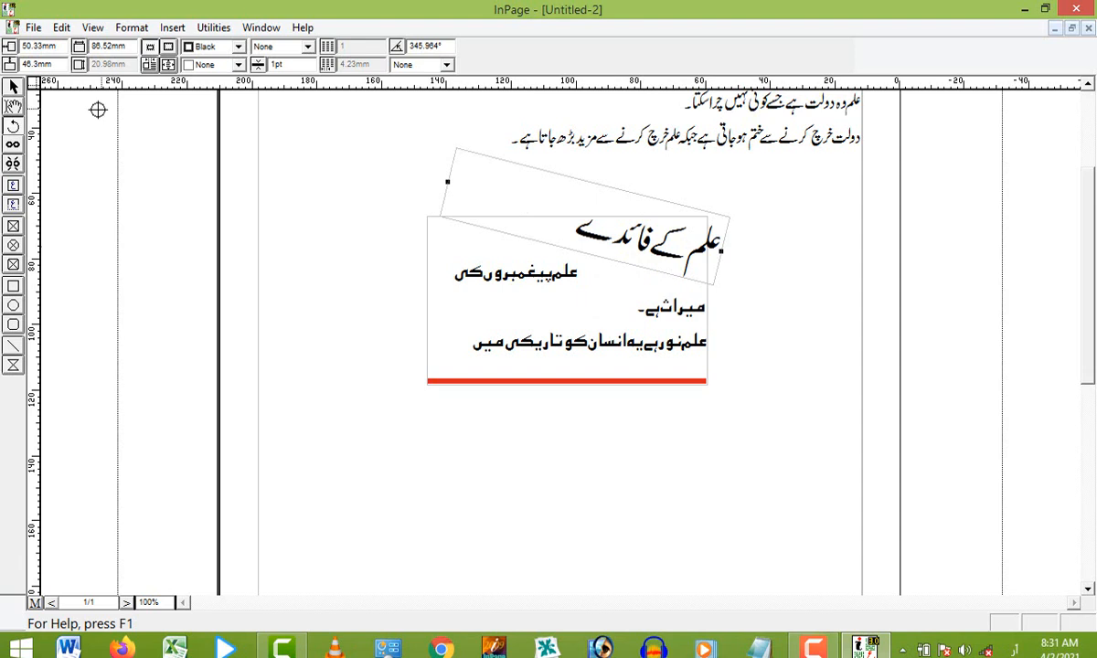
Step: Move the text box down to about 56.8 mm by 93.3 mm and place the tilted title box just above it
left_click(14, 86)
left_click_drag(620, 203, 622, 177)
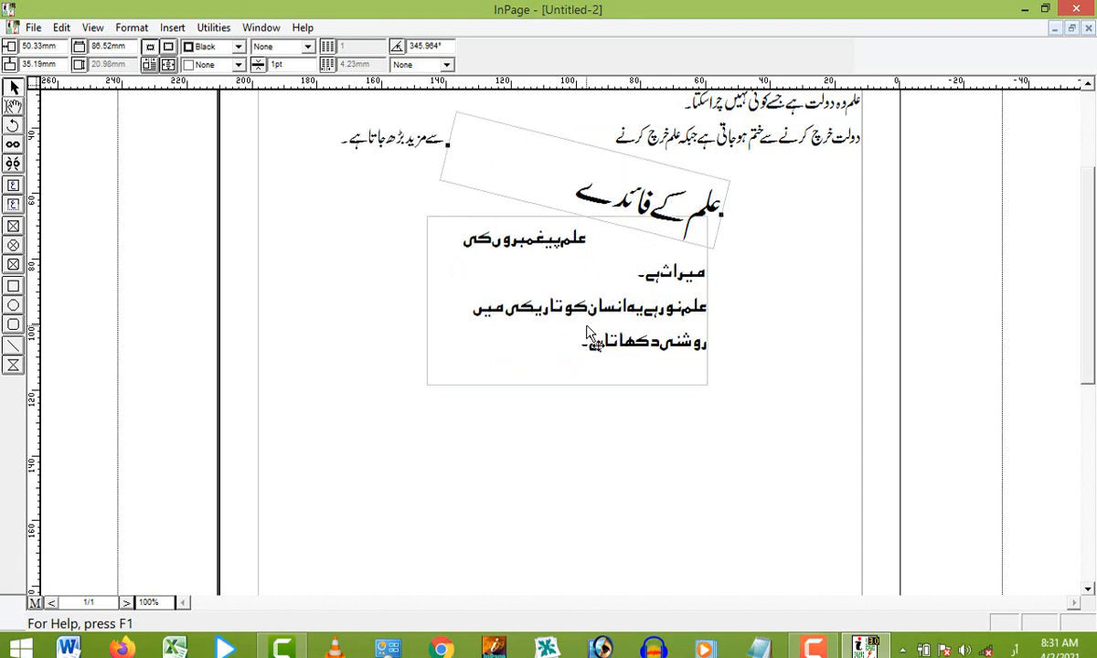
left_click(576, 317)
left_click_drag(578, 312, 588, 401)
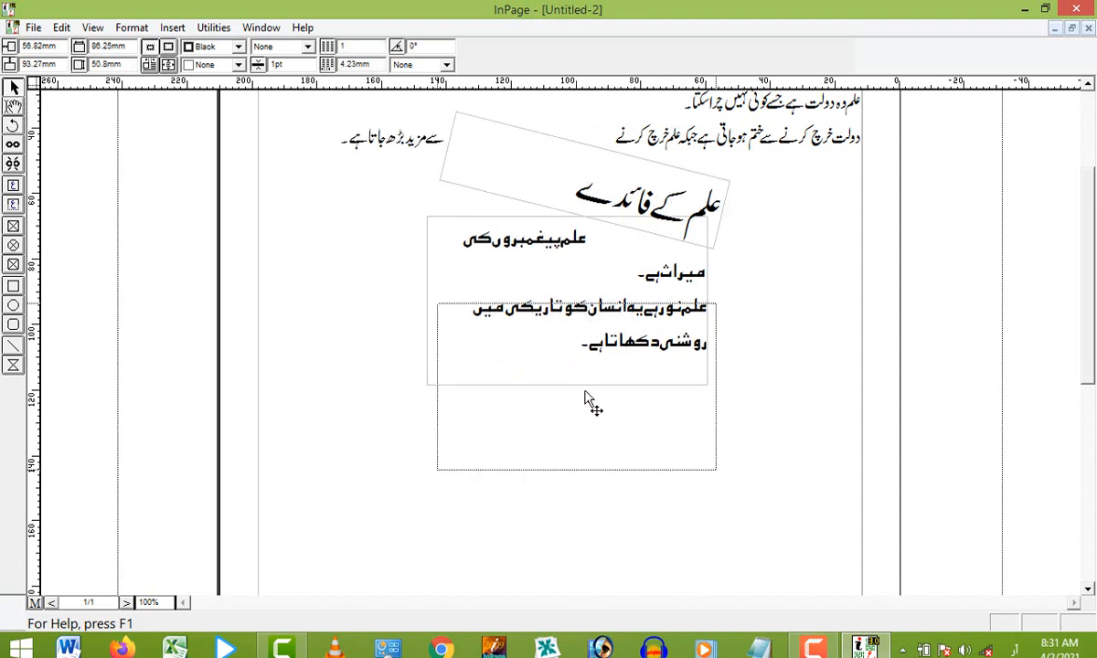
left_click(578, 216)
left_click_drag(584, 226, 576, 259)
left_click_drag(579, 252, 585, 252)
left_click(806, 280)
left_click(599, 269)
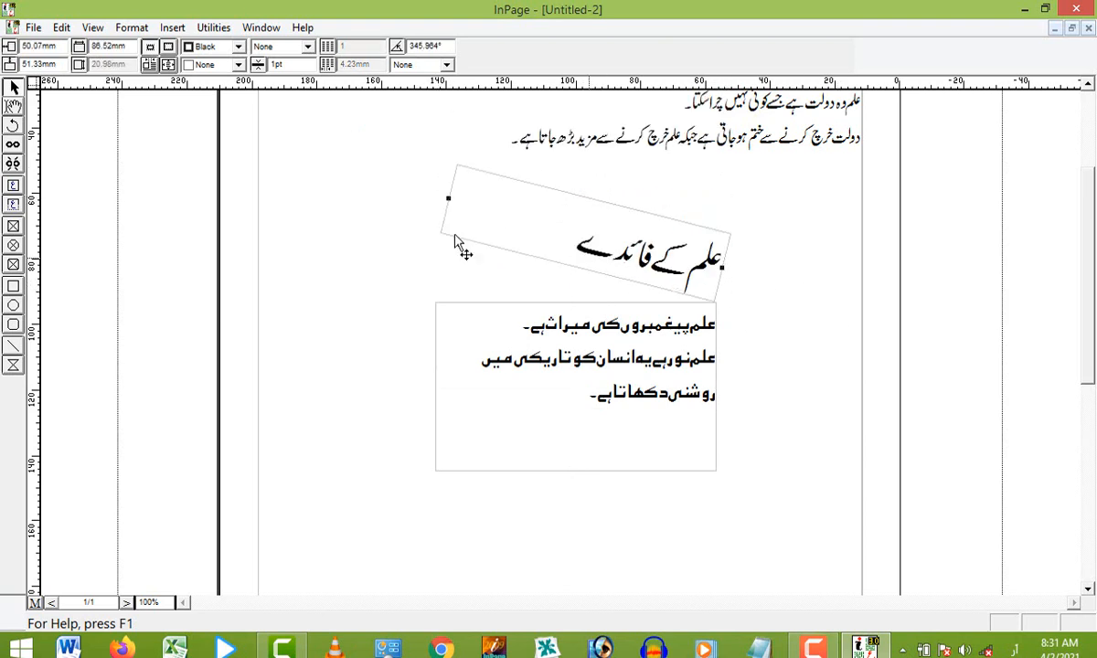
Step: Rotate the title box freely to about 6.3° and move it back above the text box, at about 59.1 mm by 72.3 mm
left_click(16, 124)
left_click_drag(447, 237, 441, 248)
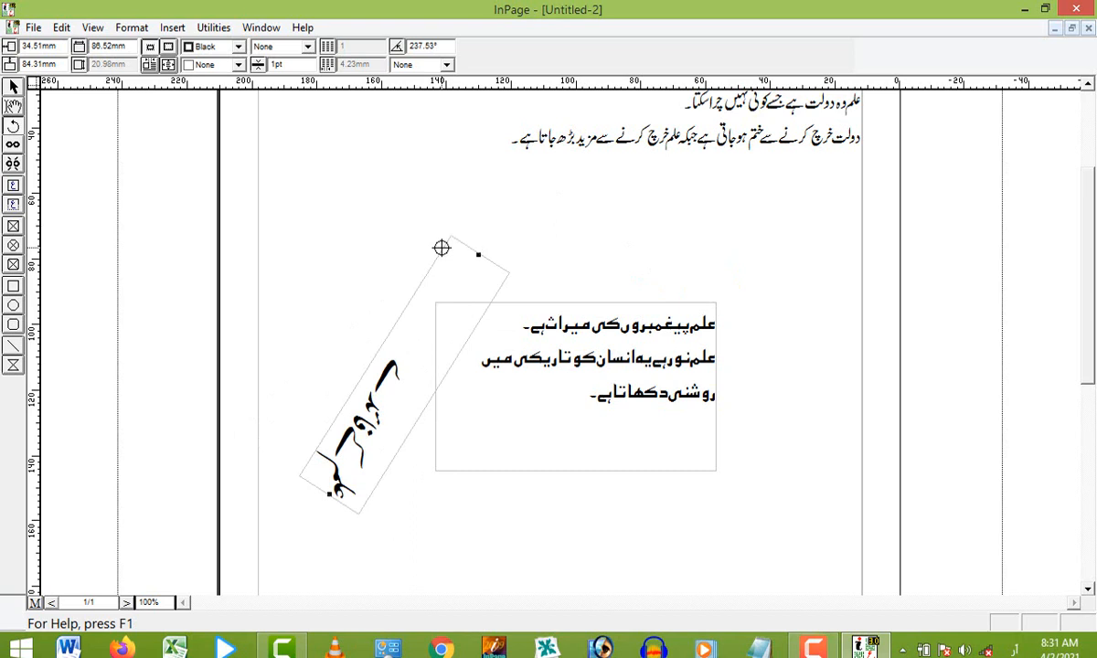
left_click_drag(347, 377, 499, 466)
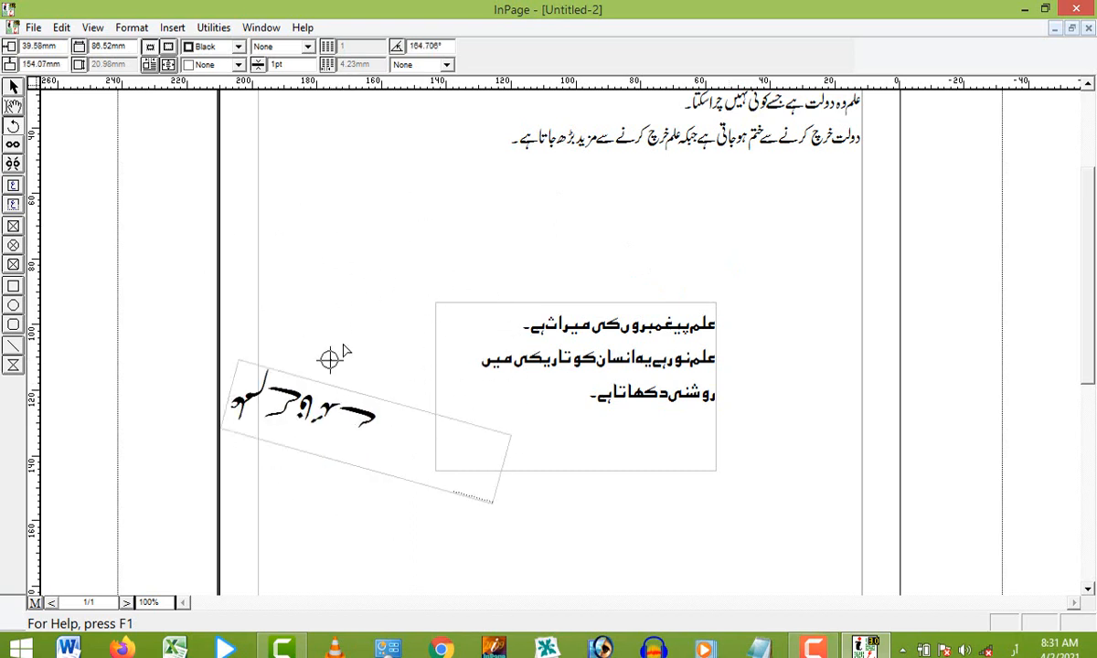
left_click_drag(330, 360, 556, 334)
left_click_drag(426, 287, 646, 385)
left_click_drag(271, 348, 232, 377)
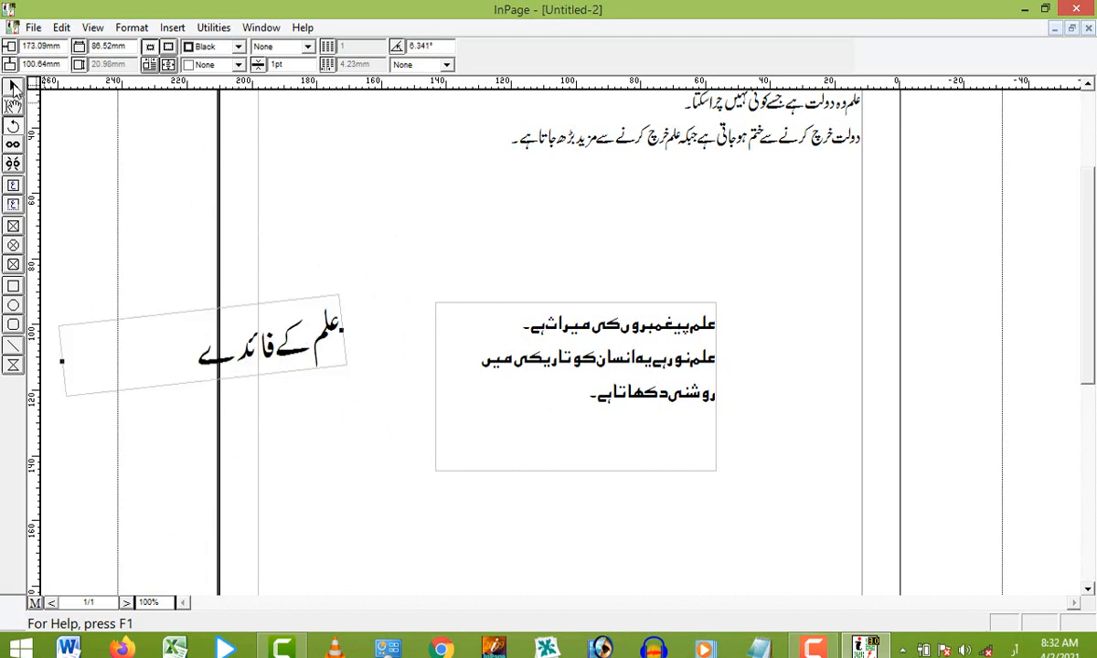
left_click(14, 87)
left_click_drag(306, 320, 640, 266)
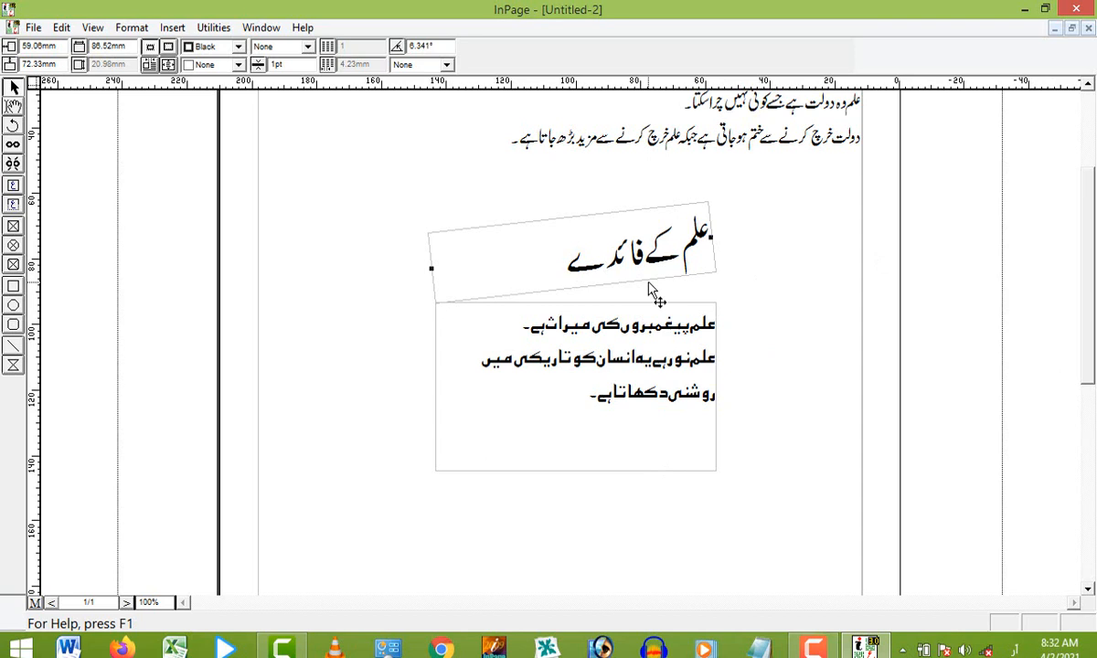
Step: Draw a rectangular picture box below the text box and import the 'urdu pamphlet' picture into it
left_click_drag(1088, 245, 1088, 276)
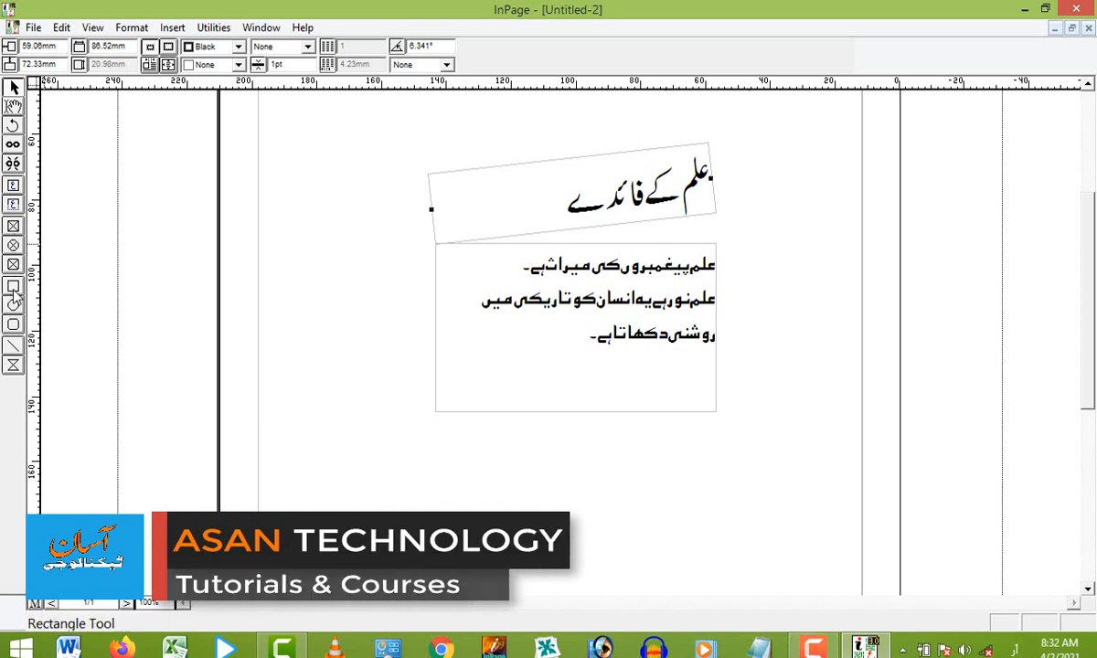
left_click(13, 228)
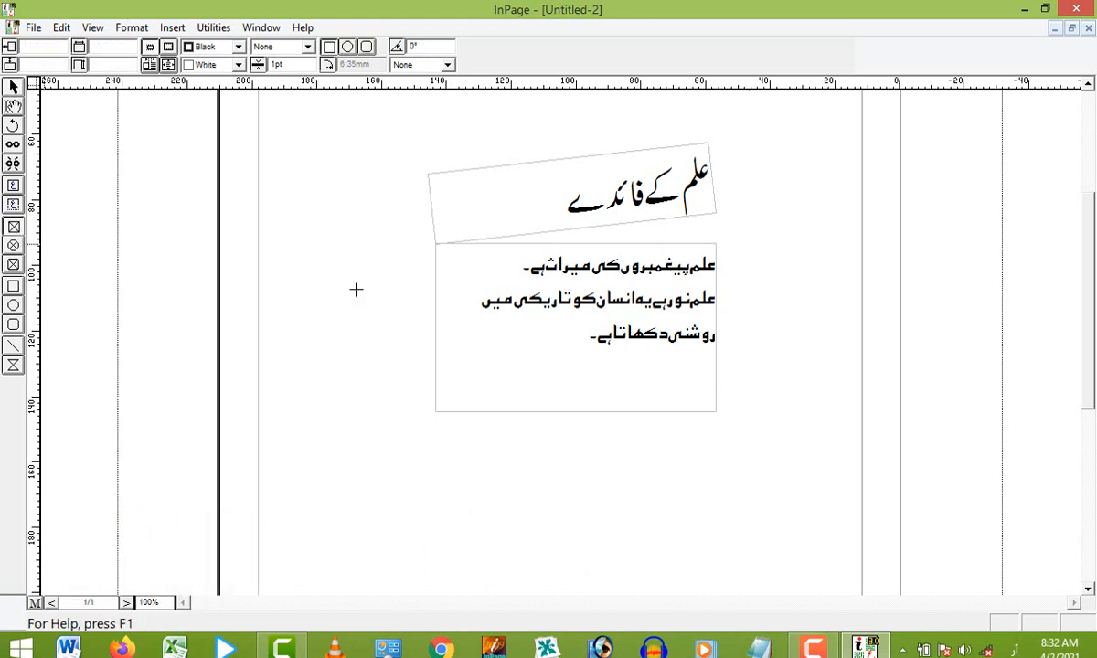
scroll(1021, 272, "down", 3)
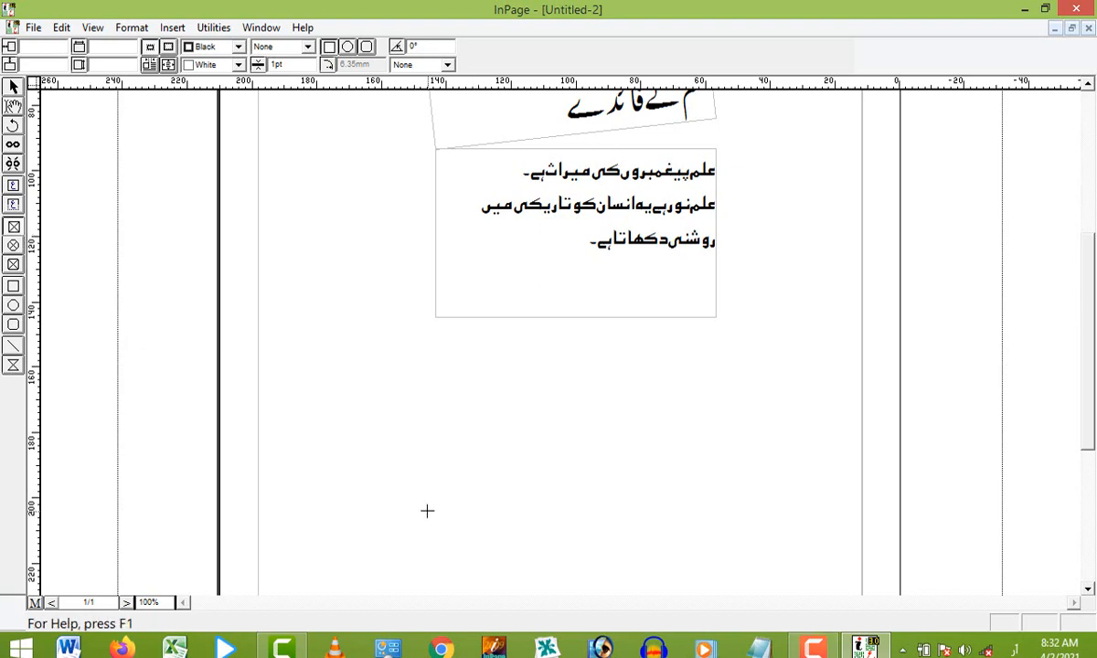
left_click_drag(427, 511, 652, 333)
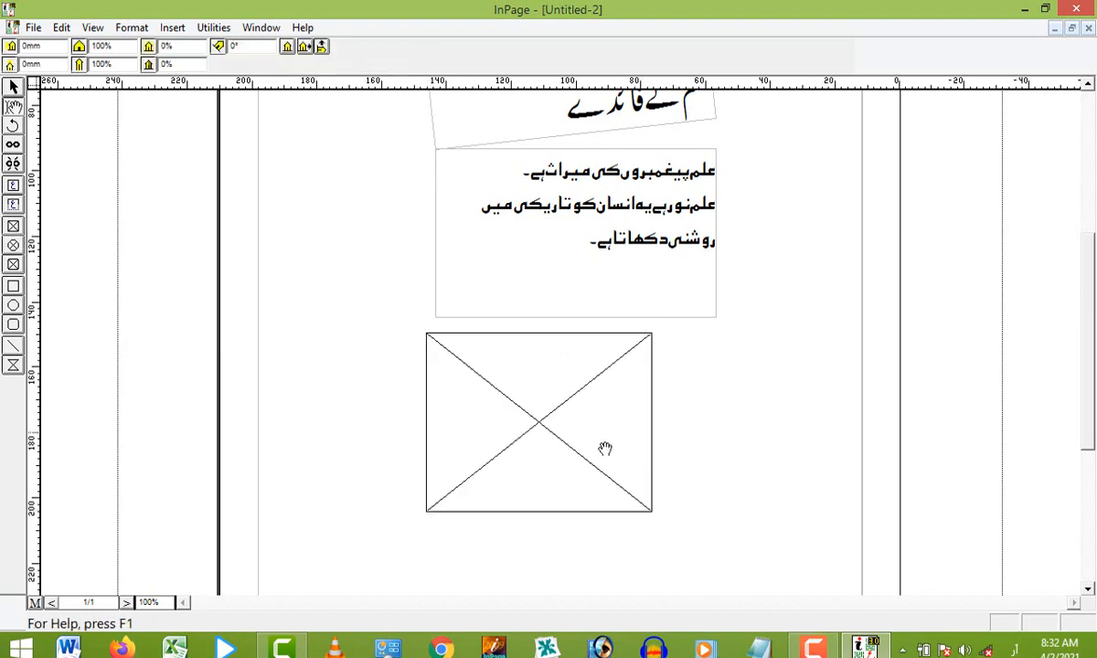
double_click(544, 407)
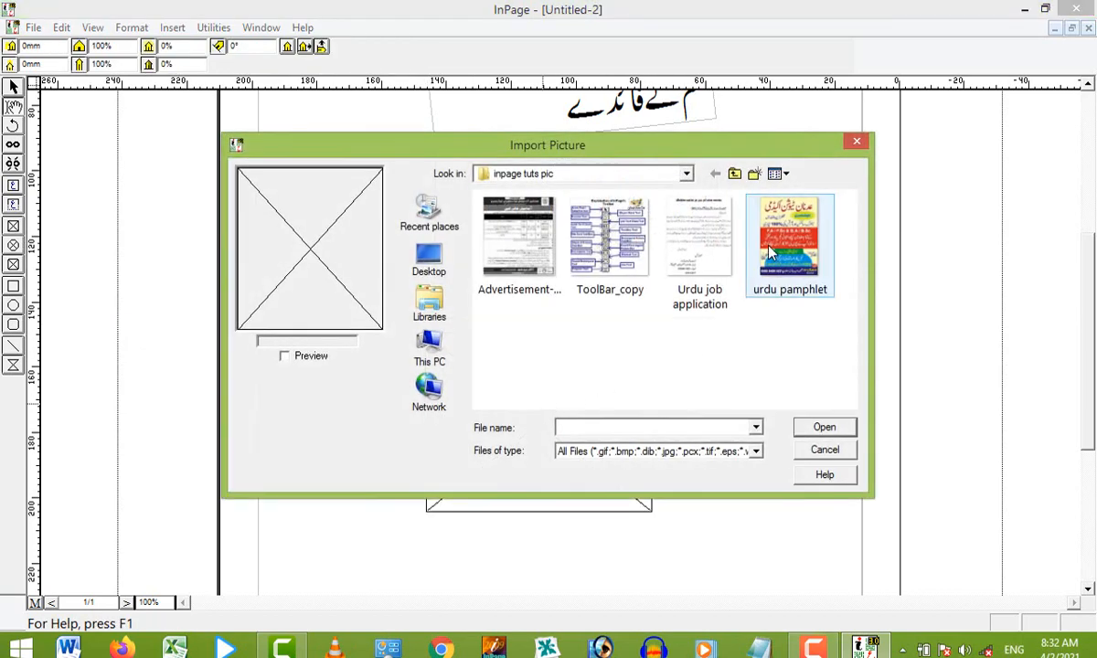
left_click(772, 249)
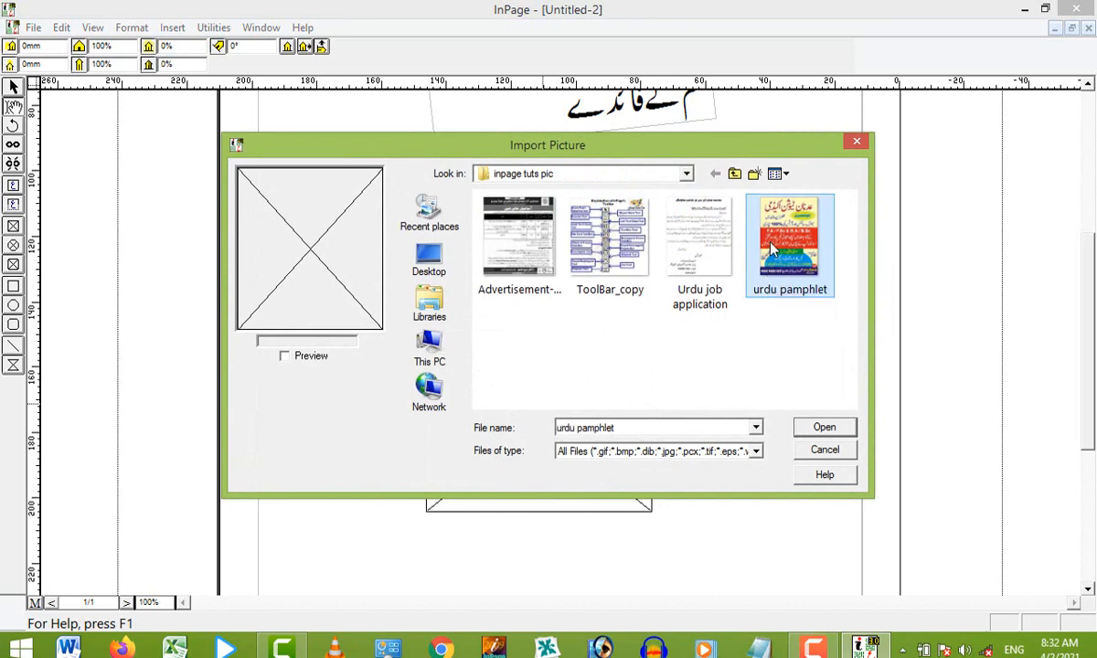
left_click(820, 427)
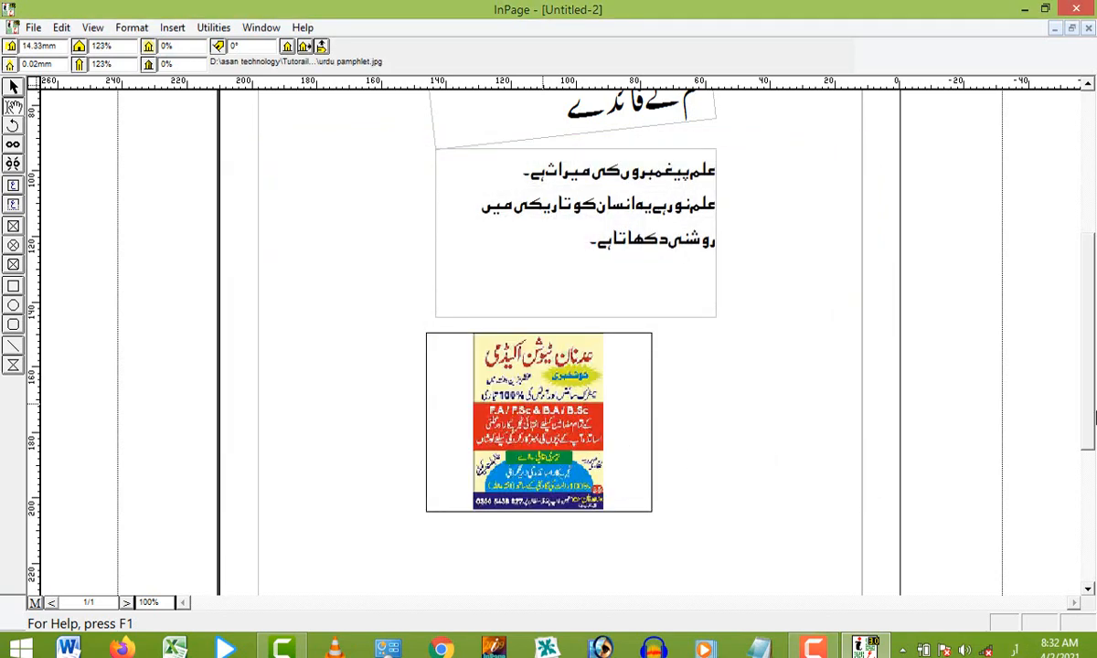
Step: Draw an elliptical picture box about 53 mm by 48 mm below the rectangular one and import the 'urdu pamphlet' picture into it
scroll(1085, 418, "down", 3)
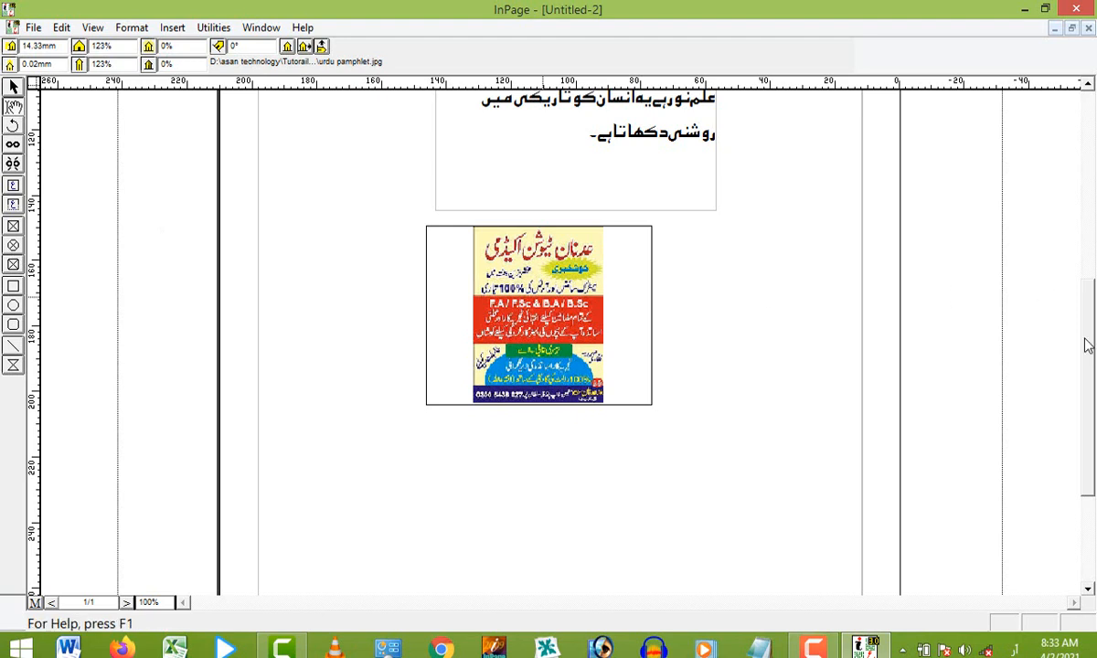
scroll(1084, 367, "down", 2)
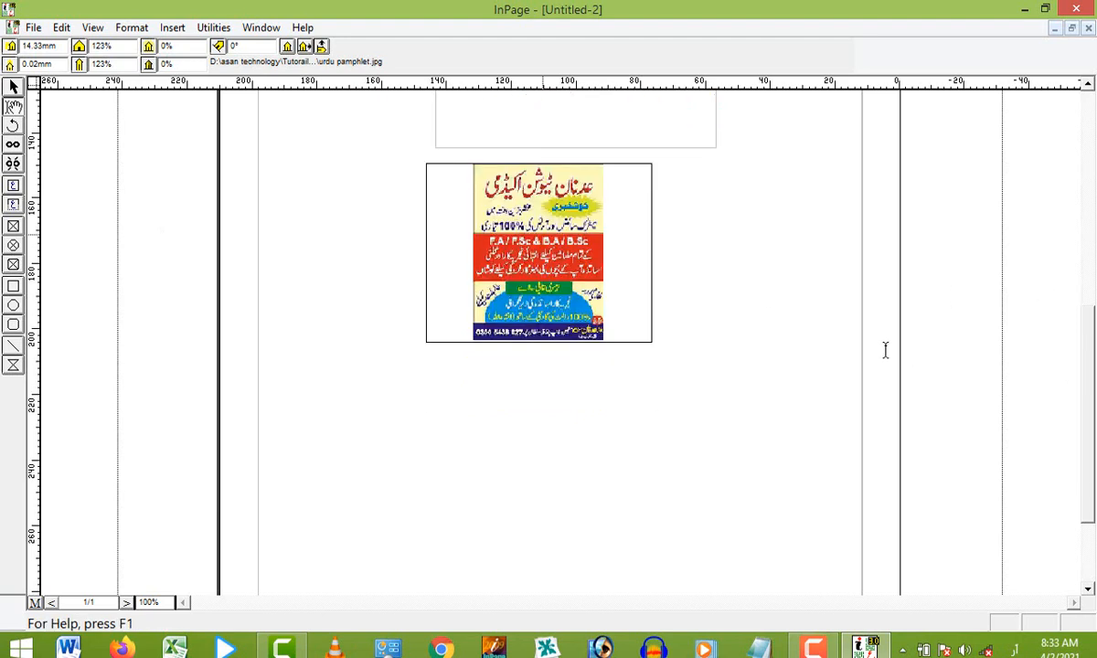
left_click(13, 245)
left_click_drag(426, 528, 599, 369)
double_click(504, 454)
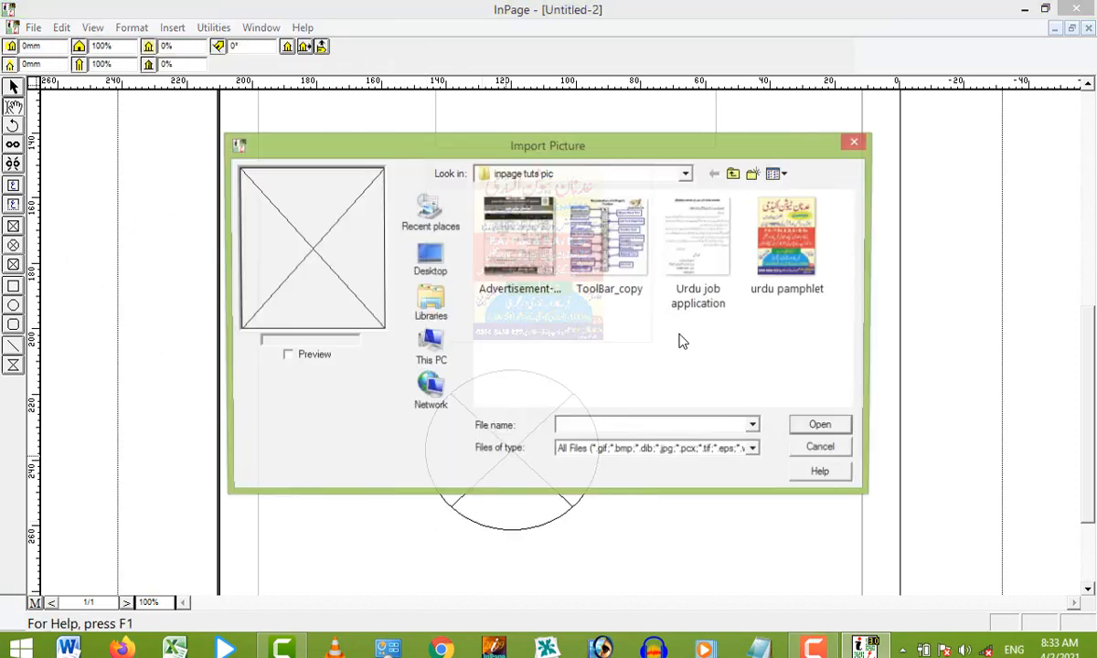
double_click(780, 263)
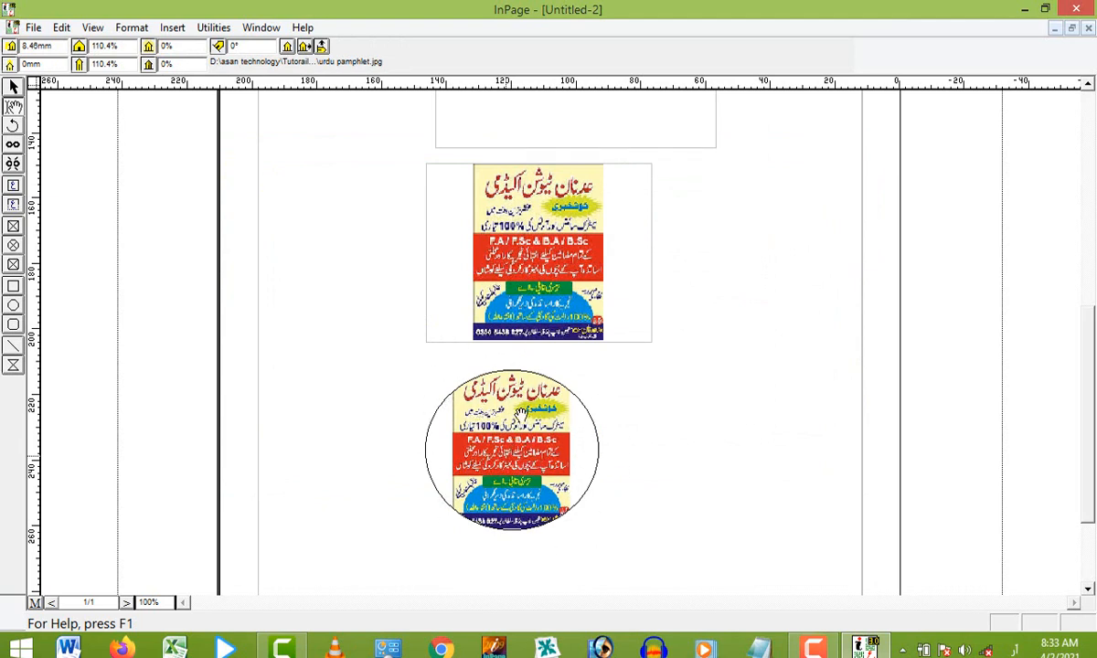
Step: Delete the elliptical and rectangular picture boxes together with their pamphlet pictures
scroll(1014, 424, "down", 2)
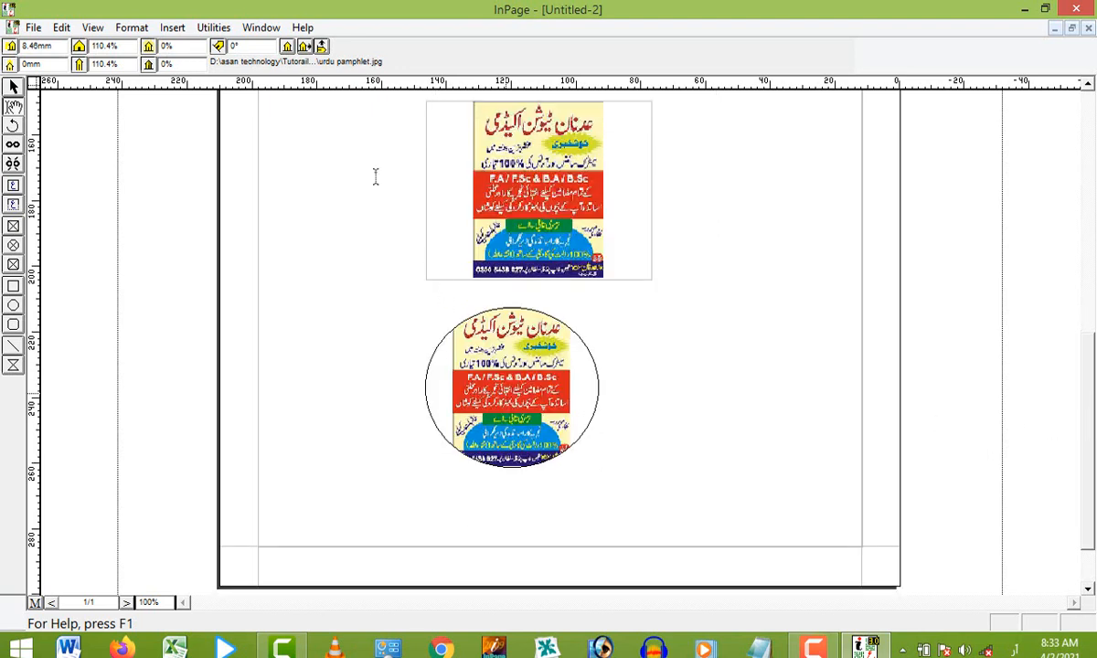
left_click(400, 249)
left_click(506, 373)
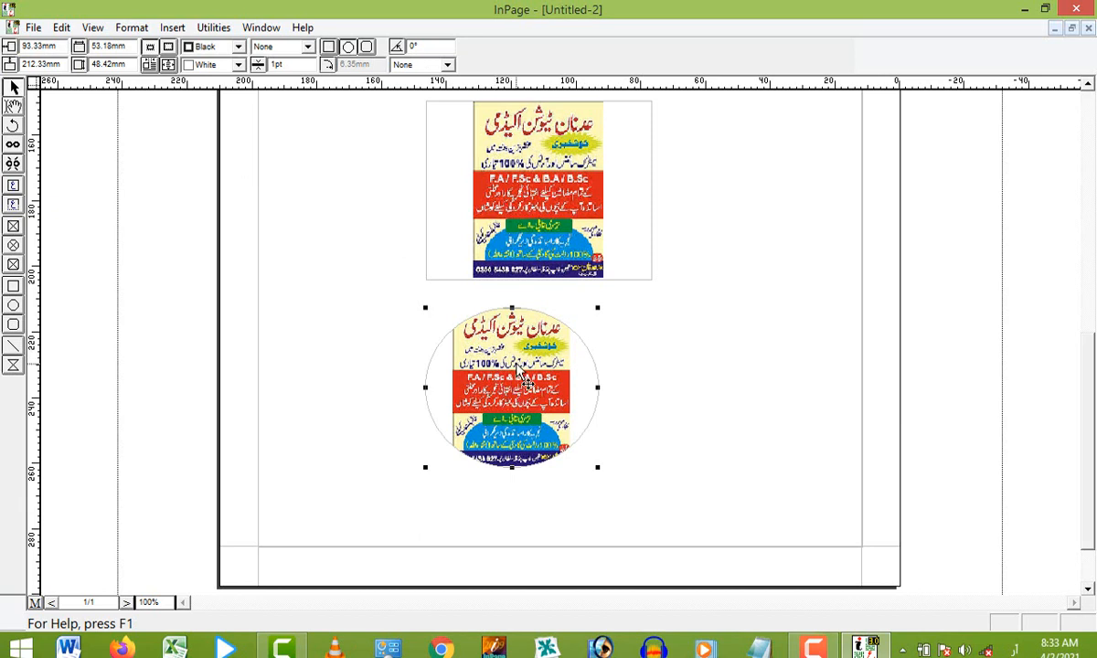
key("Delete")
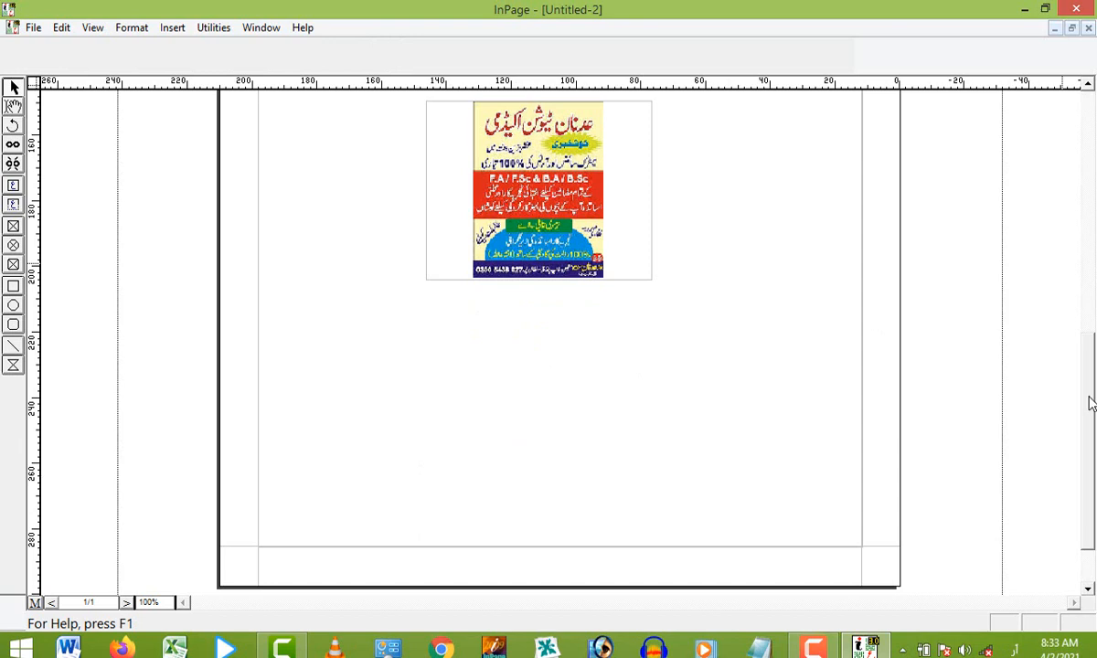
scroll(1091, 403, "up", 3)
left_click(574, 288)
key("Delete")
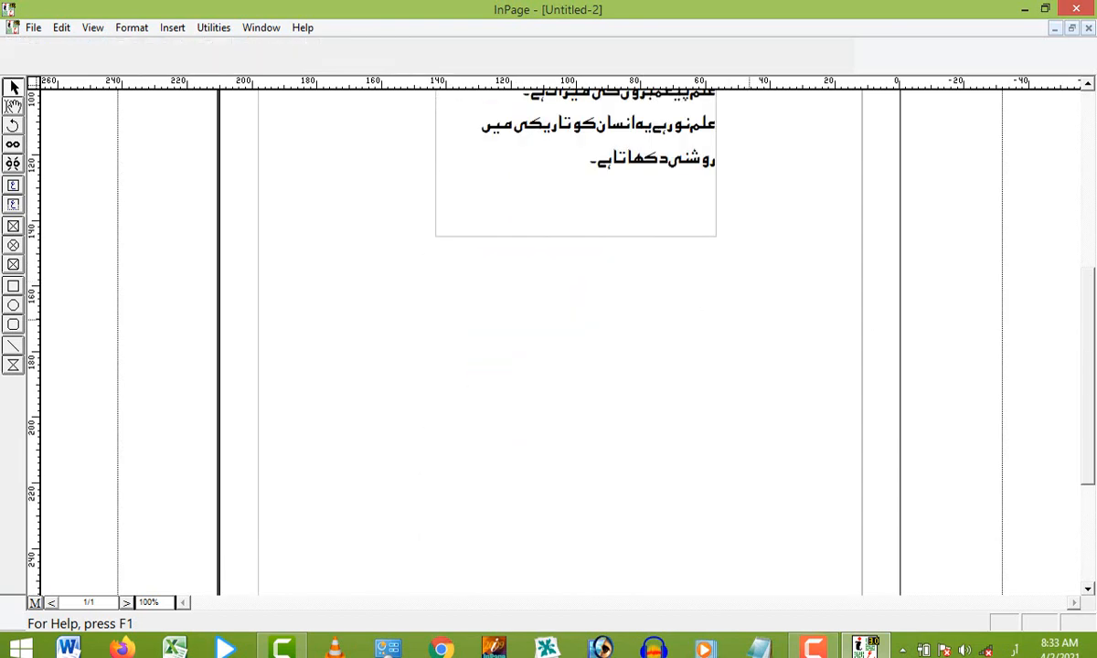
Step: Delete the rotated title box and the text box below it from the page
scroll(1091, 380, "up", 2)
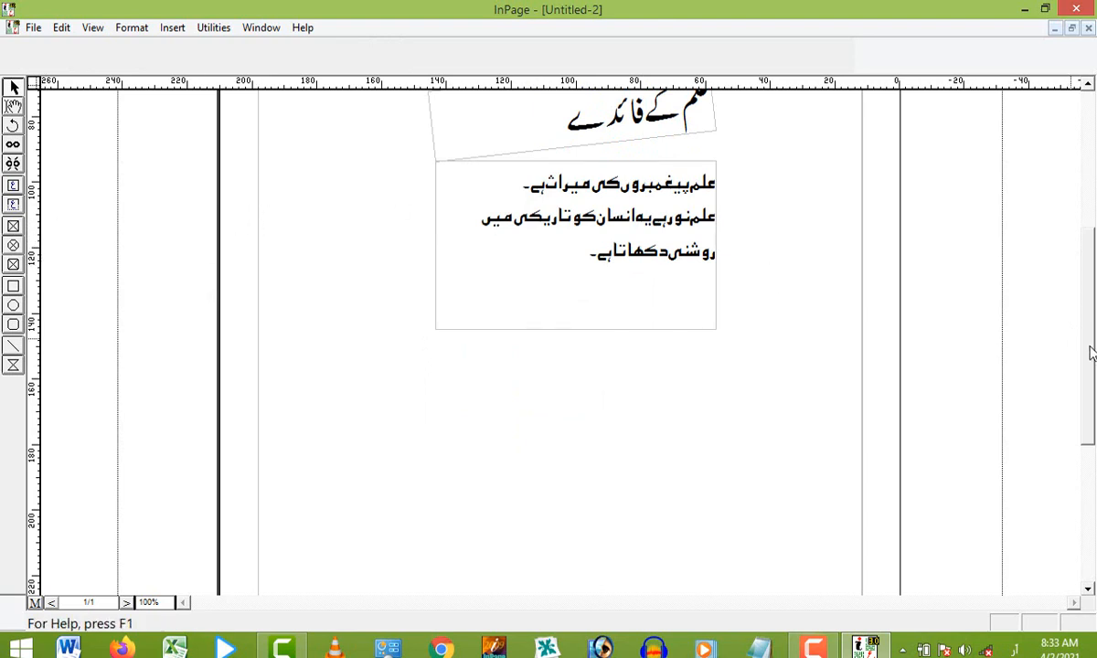
scroll(1021, 293, "up", 3)
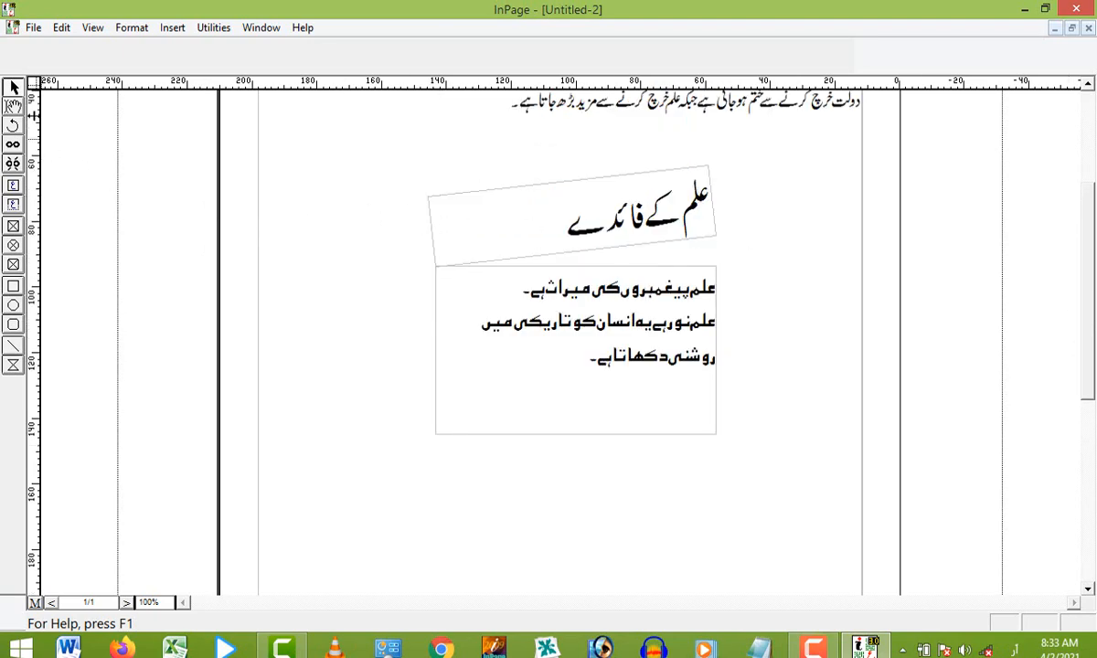
left_click(468, 211)
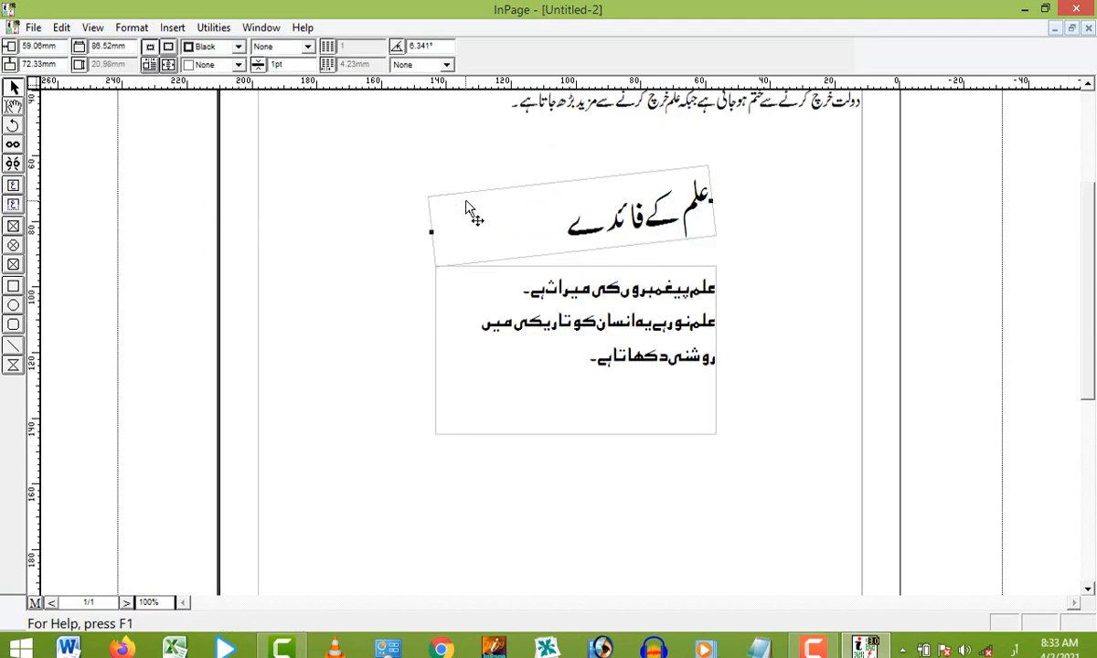
key("Delete")
left_click(509, 291)
key("Delete")
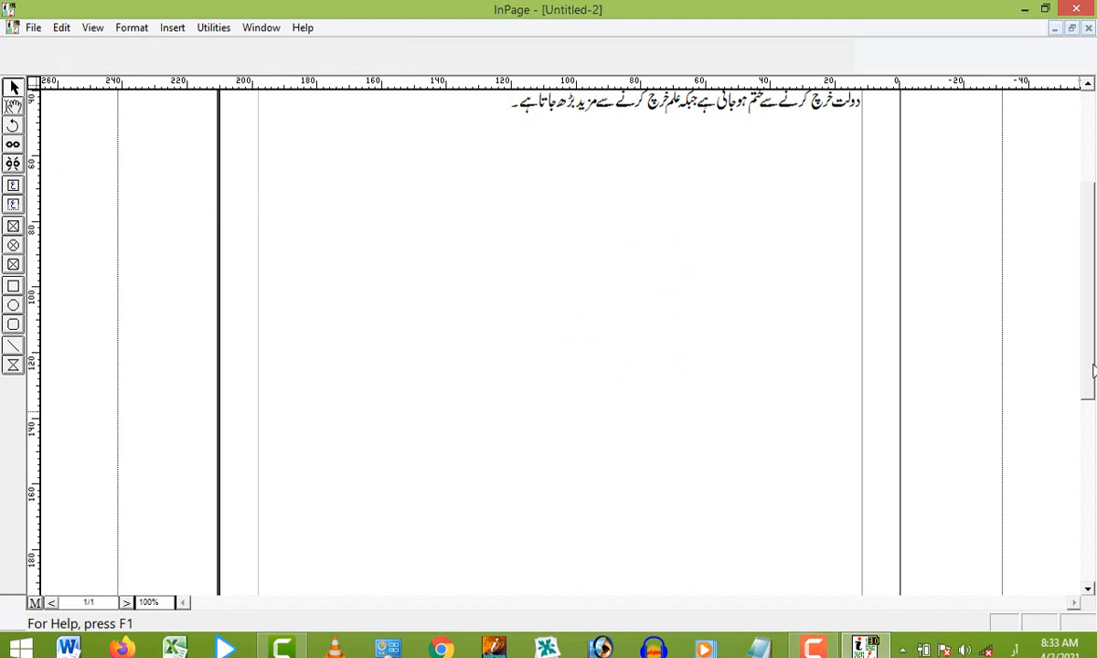
Step: Copy the two body lines, paste them repeatedly within the paragraph, and remove the surplus repeated lines at its end
scroll(681, 402, "up", 3)
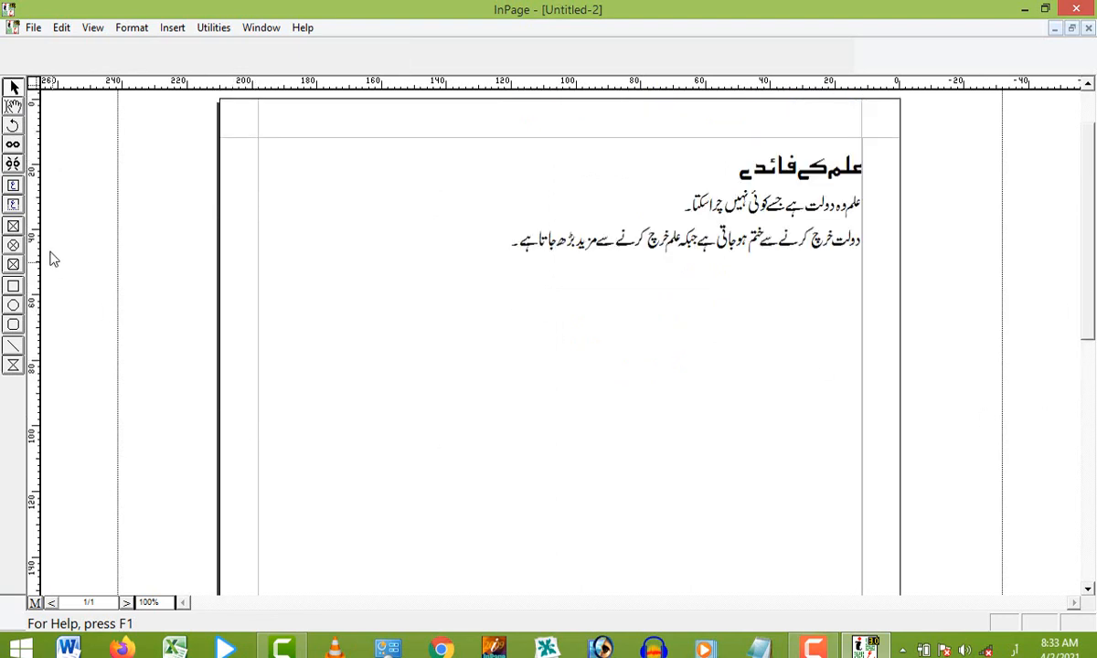
left_click(15, 108)
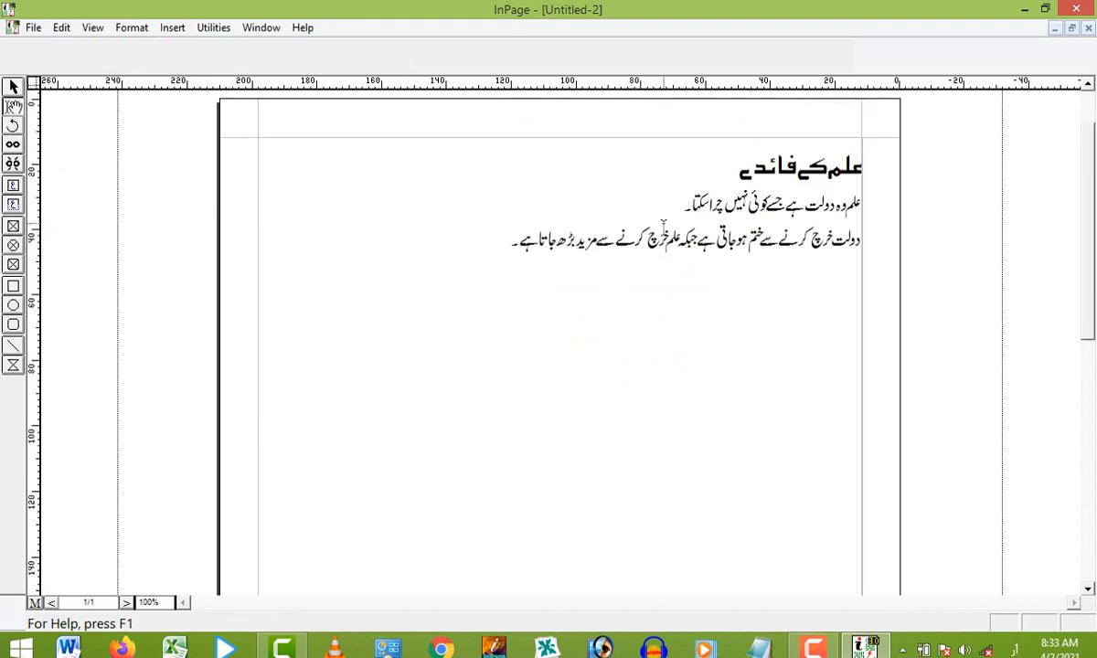
left_click_drag(513, 241, 875, 207)
key("ctrl+c")
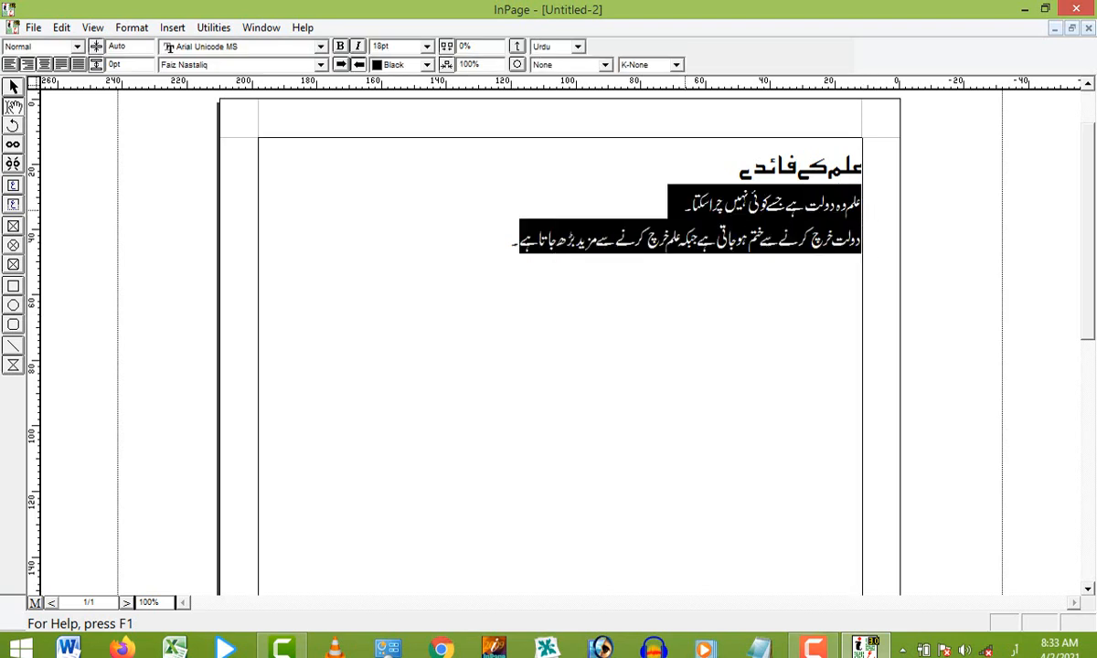
left_click(682, 201)
type("علم وہ دولت ہے جسے کوئی نہیں چرا سکتا۔ دولت خرچ کرنے سے ختم ہوجاتی ہے جبکہ علم خرچ کرنے سے مزید بڑھ جاتا ہے")
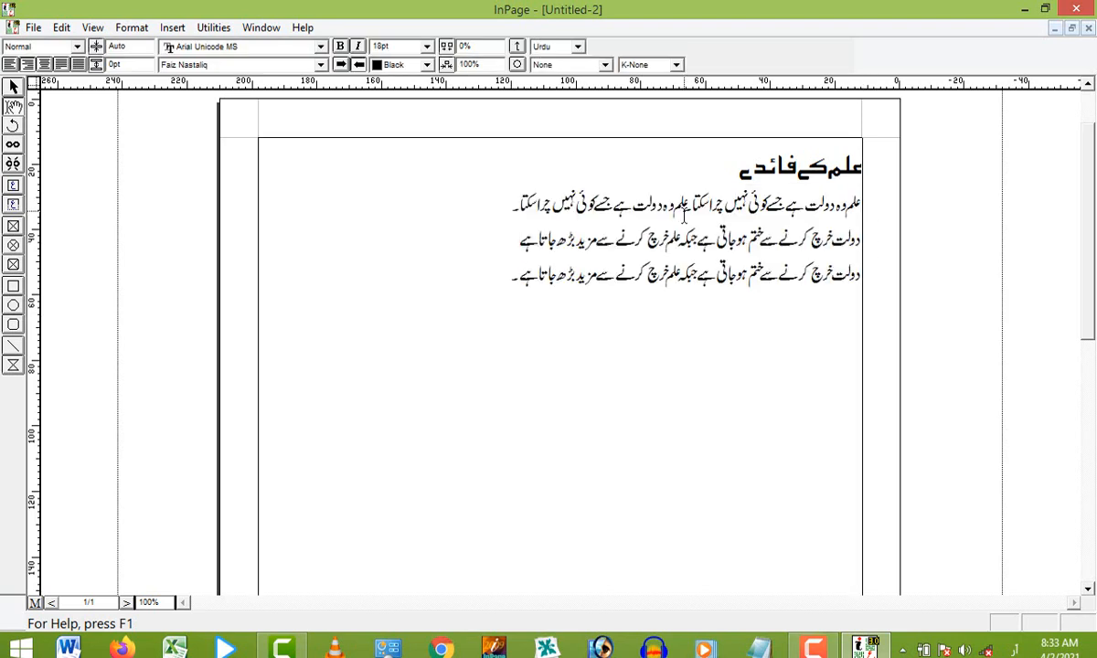
type("علم وہ دولت ہے جسے کوئی نہیں چرا سکتا۔ دولت خرچ کرنے سے ختم ہوجاتی ہے جبکہ علم خرچ کرنے سے مزید بڑھ جاتا ہے")
left_click(512, 201)
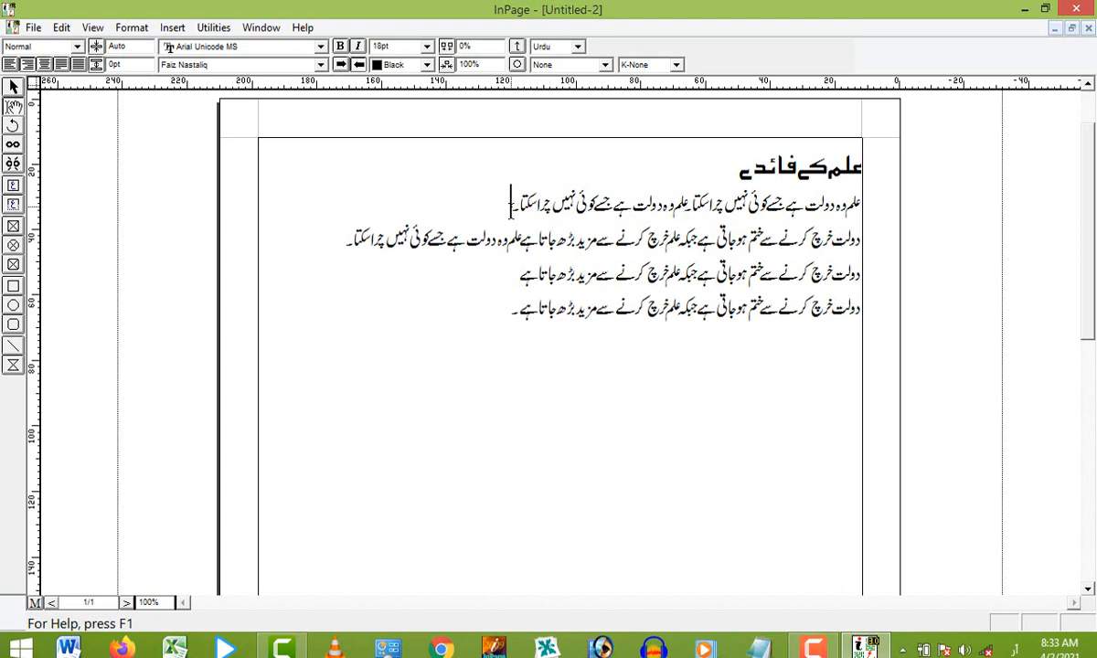
type("علم وہ دولت ہے جسے کوئی نہیں چرا سکتا۔ دولت خرچ کرنے سے ختم ہوجاتی ہے جبکہ علم خرچ کرنے سے مزید بڑھ جاتا ہے")
key("ctrl+v")
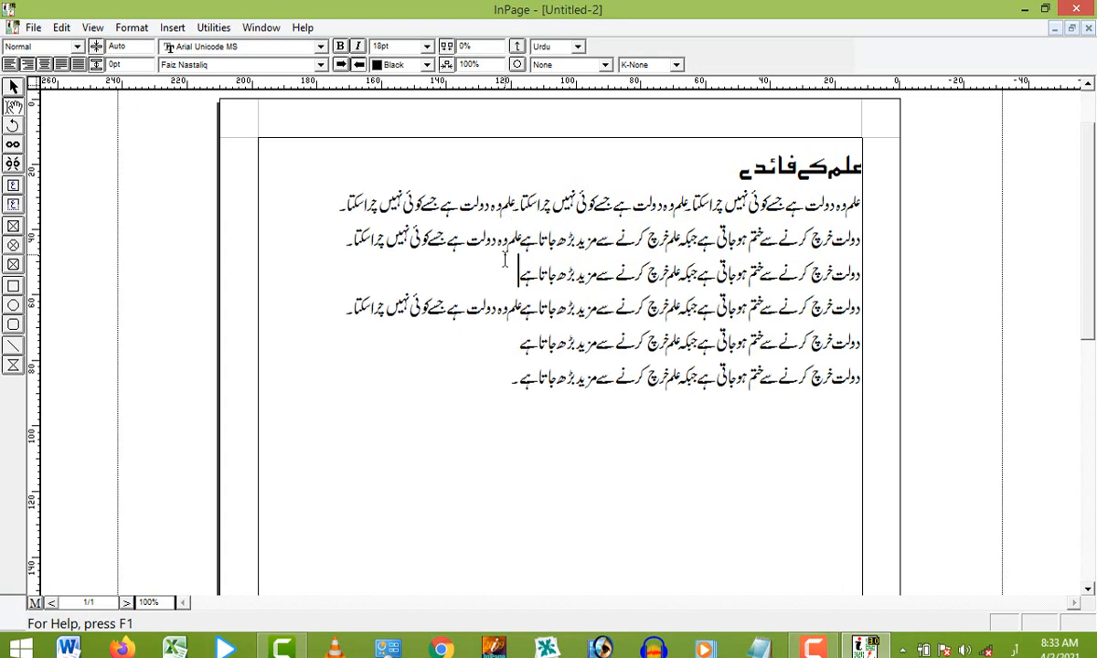
left_click_drag(518, 375, 864, 313)
key("Delete")
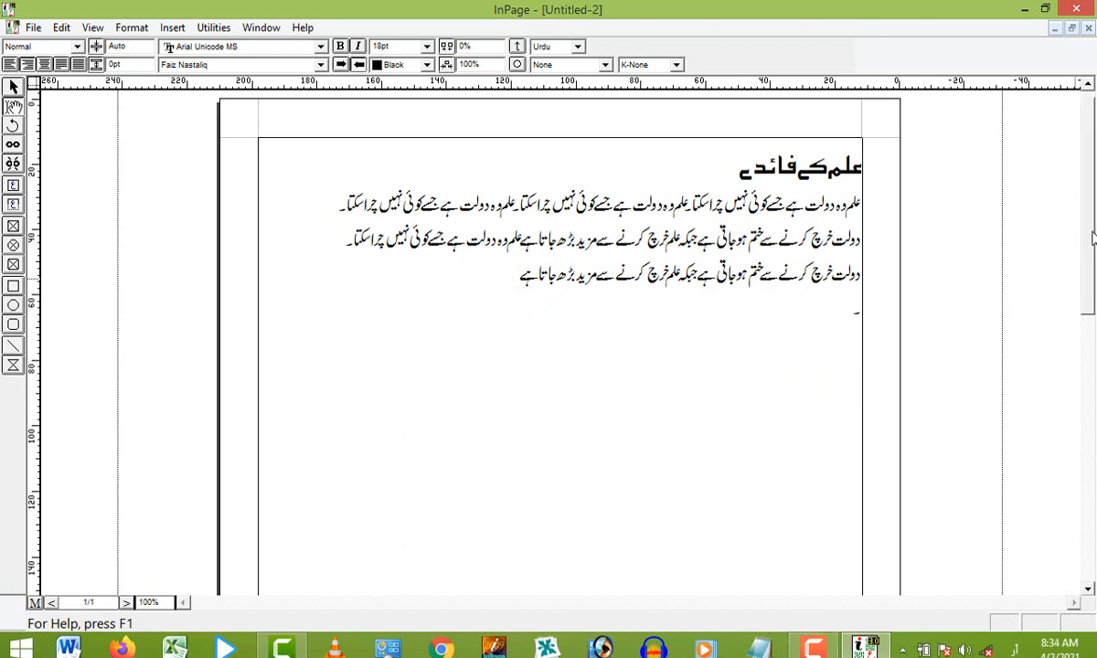
Step: Centre the heading 'علم کے فائدے' and add an empty line below and above it
scroll(362, 229, "up", 1)
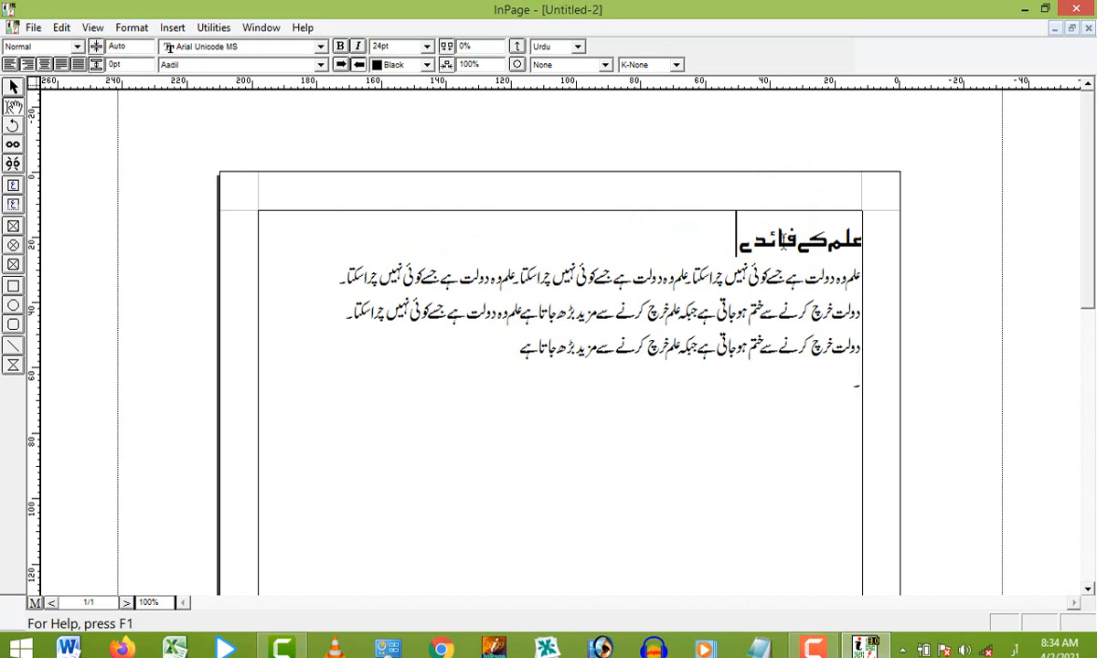
left_click_drag(736, 240, 902, 250)
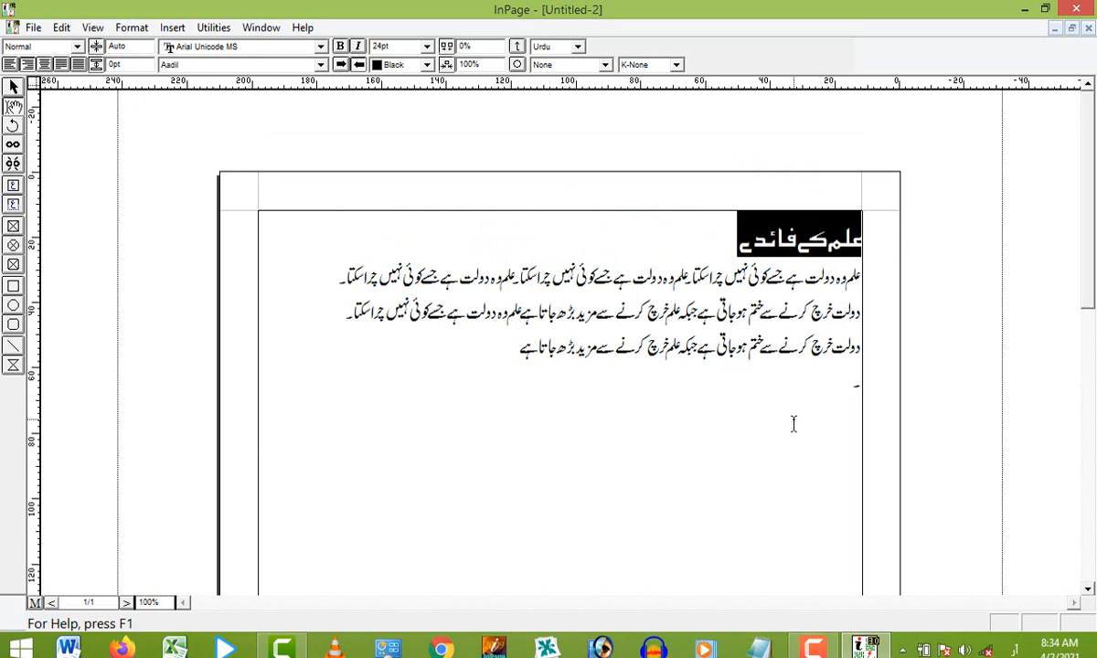
left_click(44, 64)
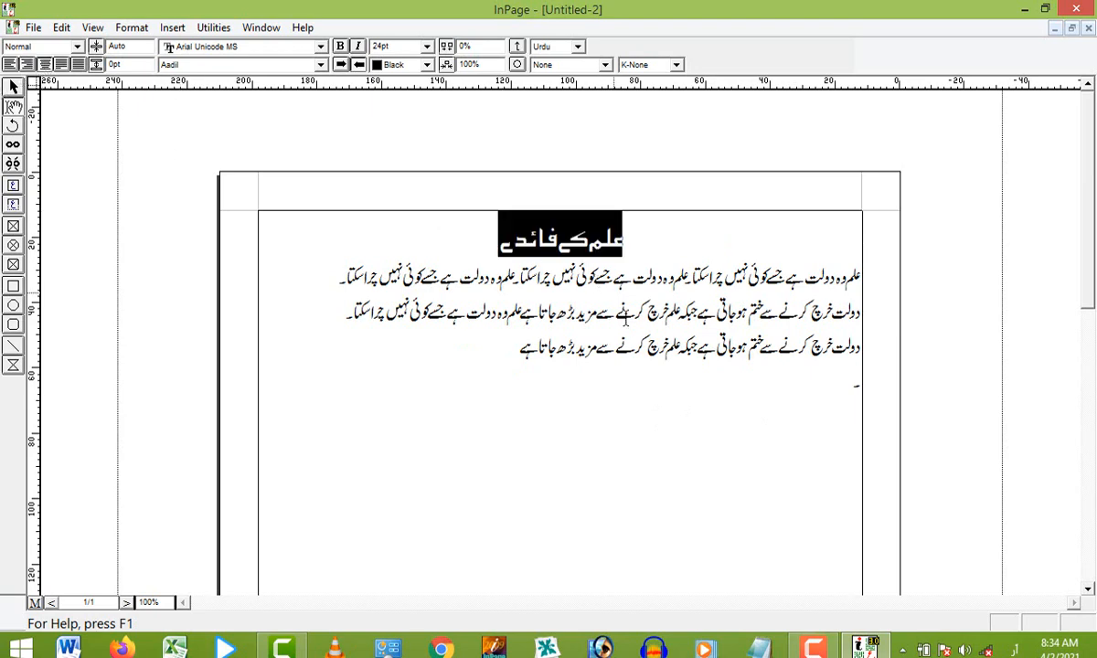
left_click(614, 347)
left_click(493, 239)
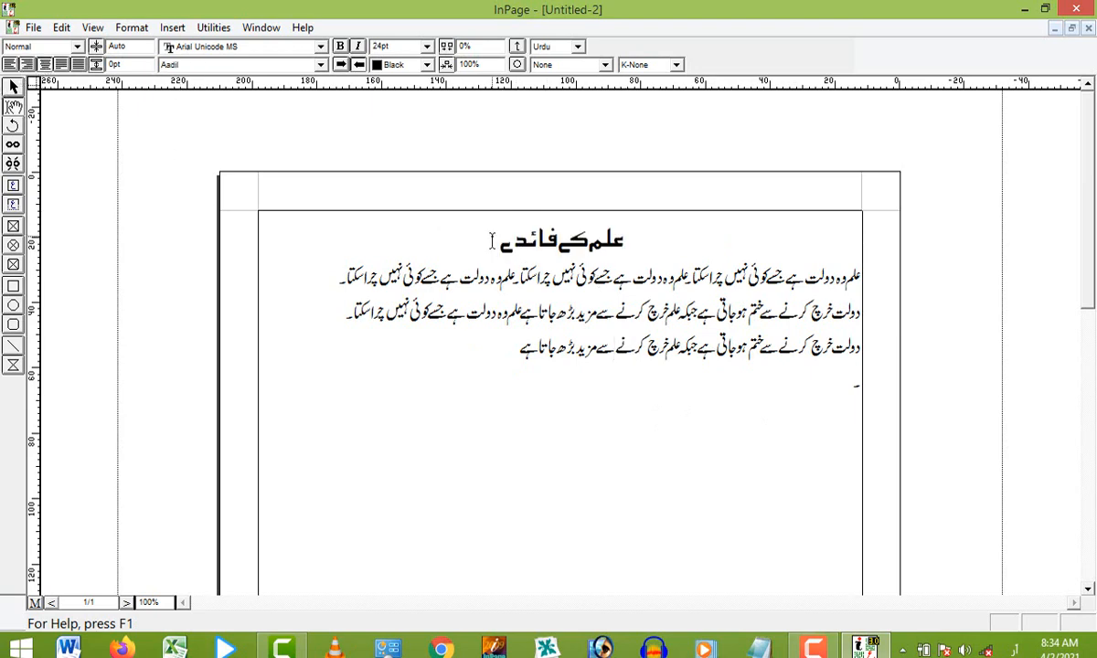
key("Return")
left_click(639, 238)
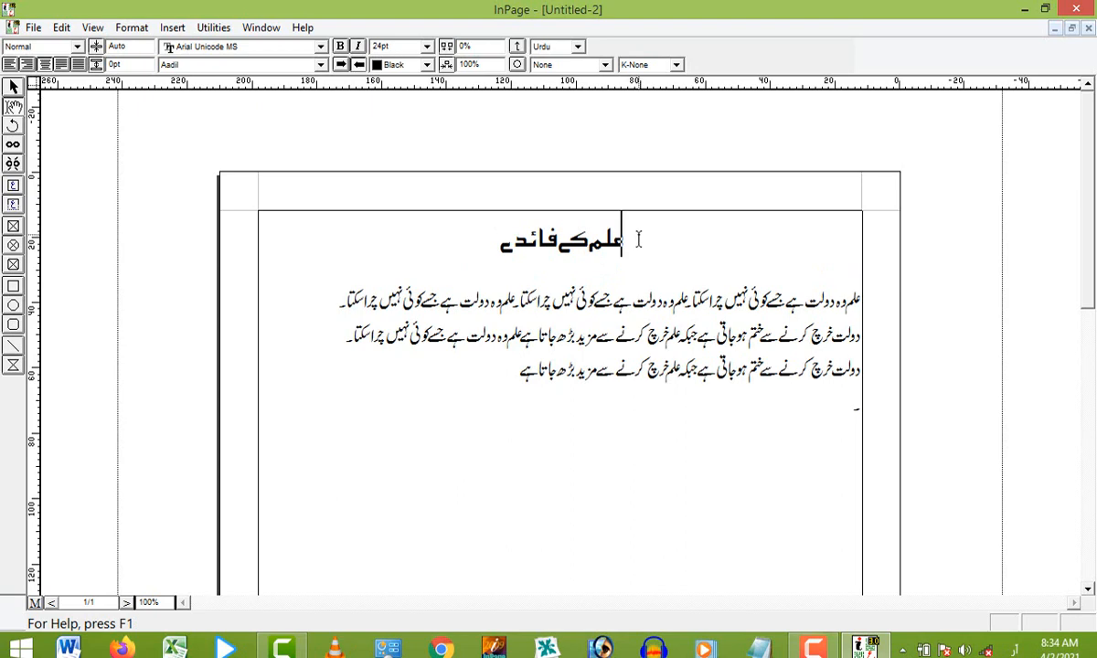
key("Return")
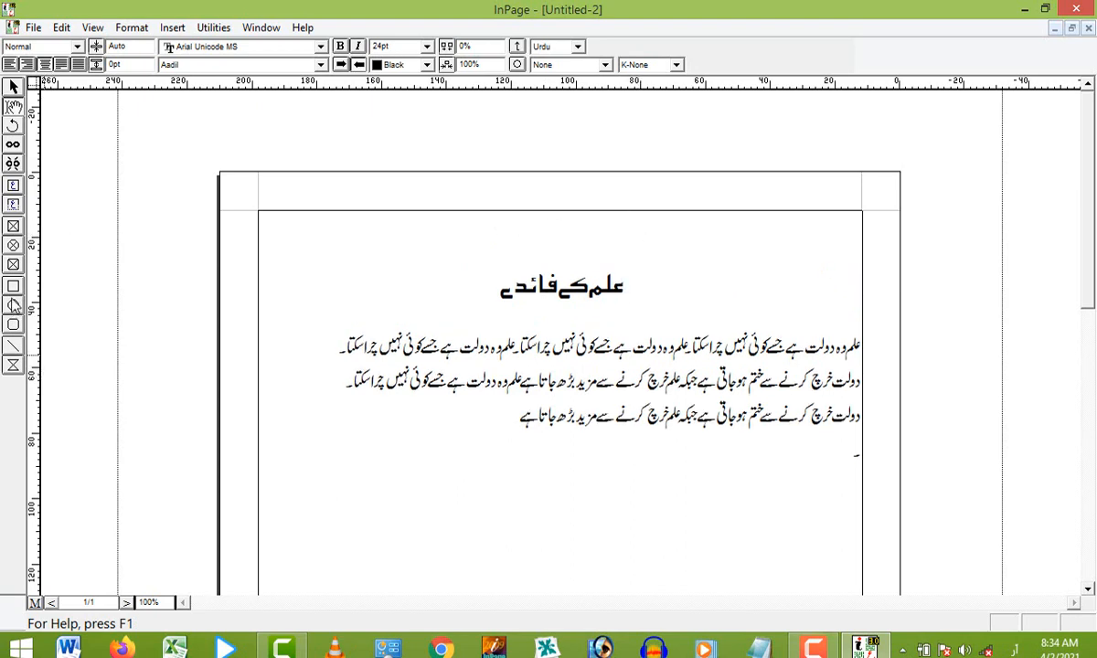
Step: Copy the centred heading and paste it twice on new lines directly below the original
left_click_drag(498, 290, 663, 300)
key("ctrl+c")
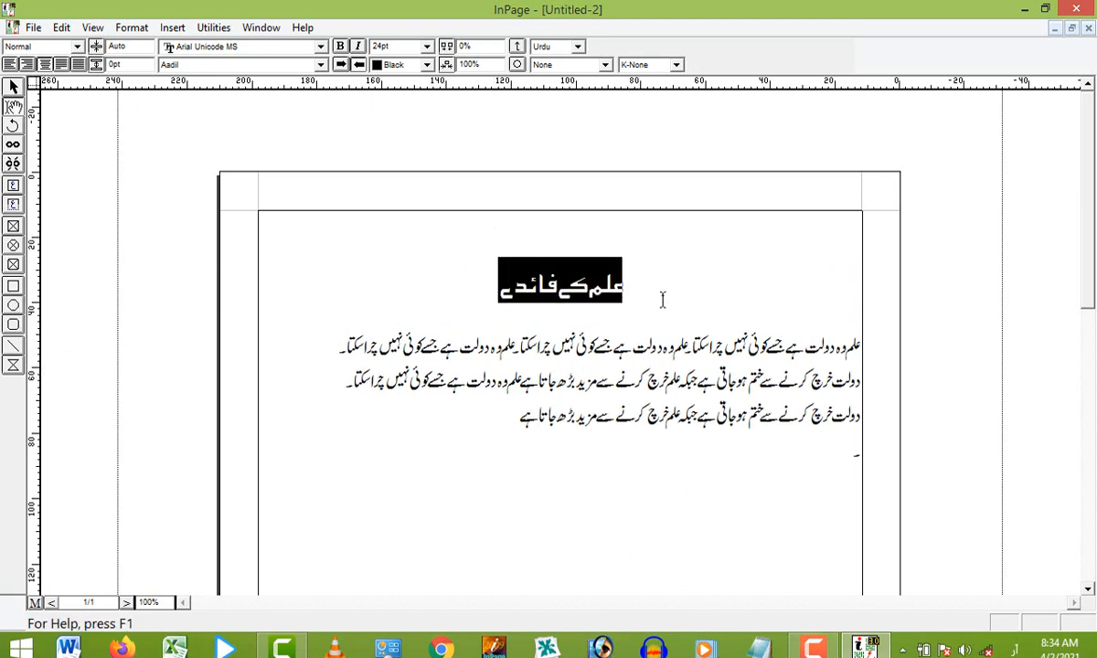
left_click(524, 307)
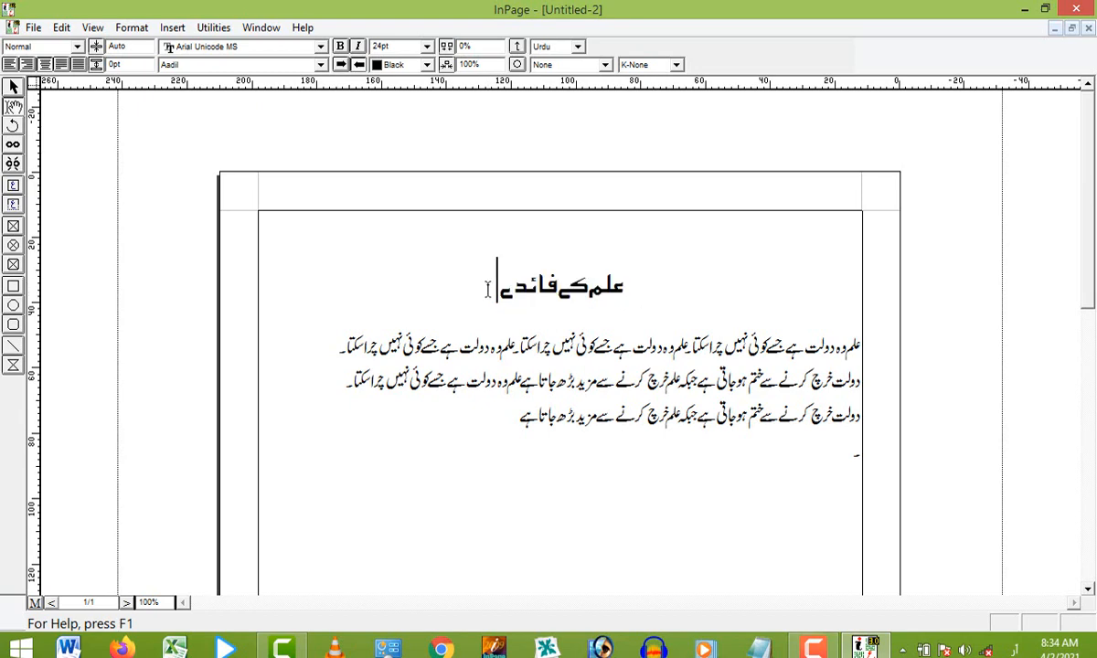
key("Return")
key("ctrl+v")
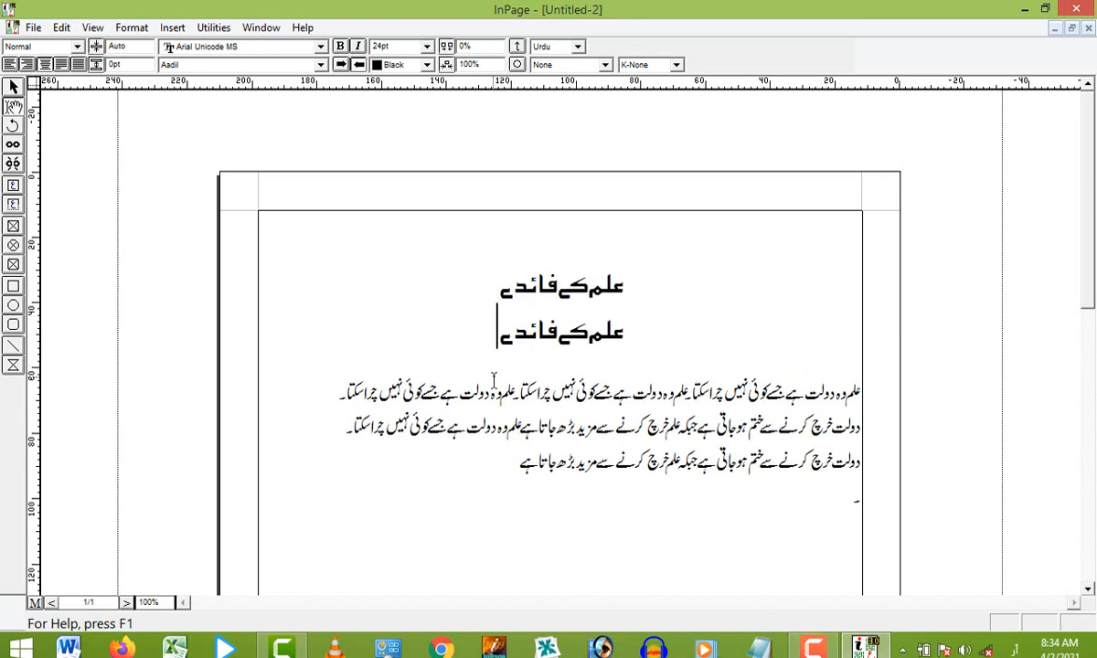
key("Return")
key("ctrl+v")
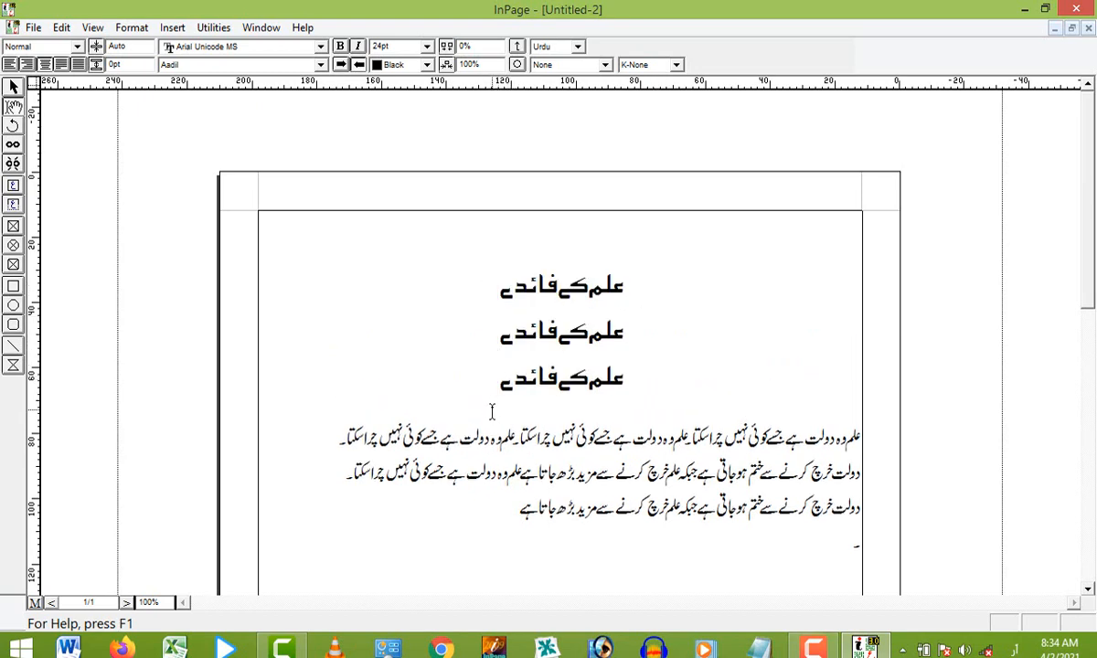
Step: Insert an empty line after the second heading and another after the first to space the three headings apart
left_click(499, 336)
key("Return")
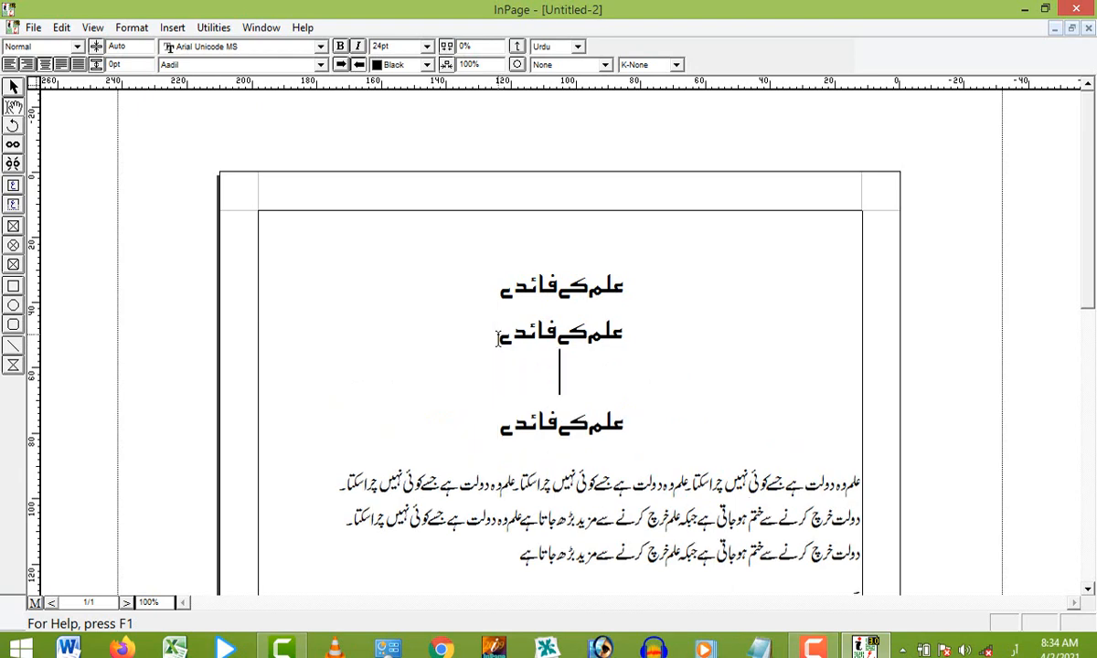
left_click(494, 292)
key("Return")
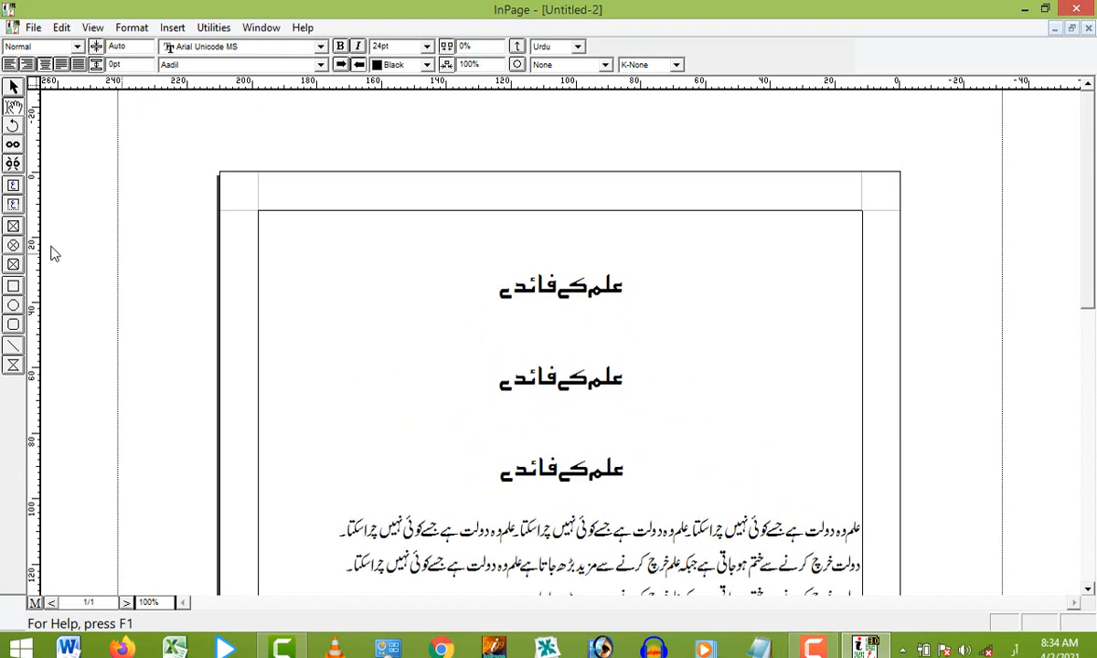
Step: Draw a rectangle about 51 mm by 14 mm around the first heading and an ellipse about 53 mm by 17 mm around the second
left_click(14, 286)
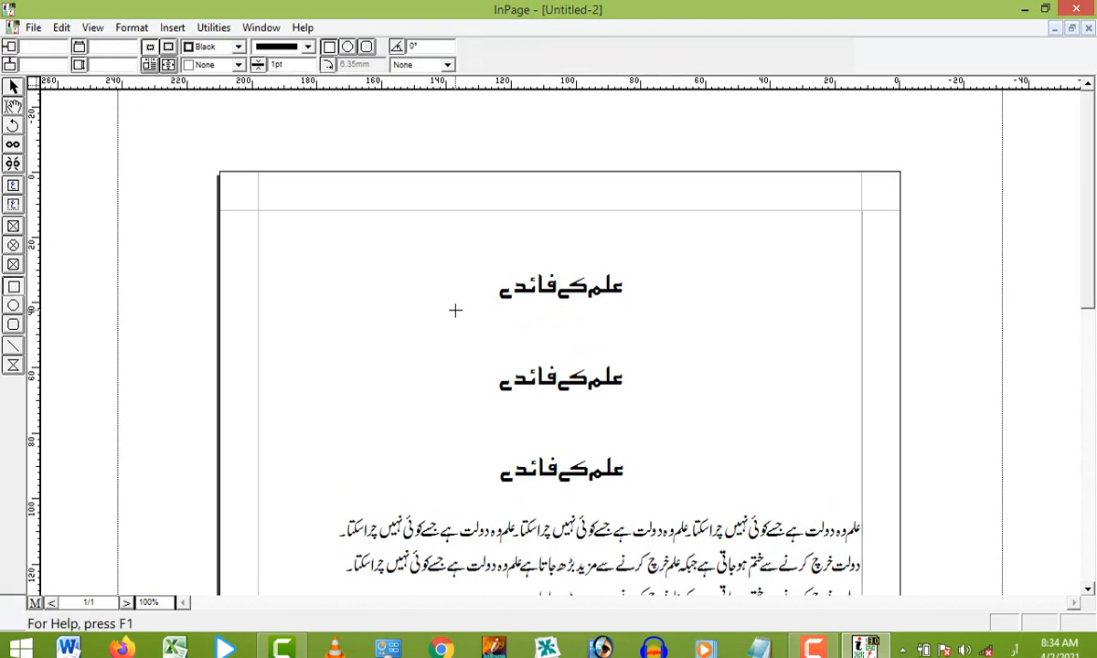
left_click_drag(477, 309, 644, 260)
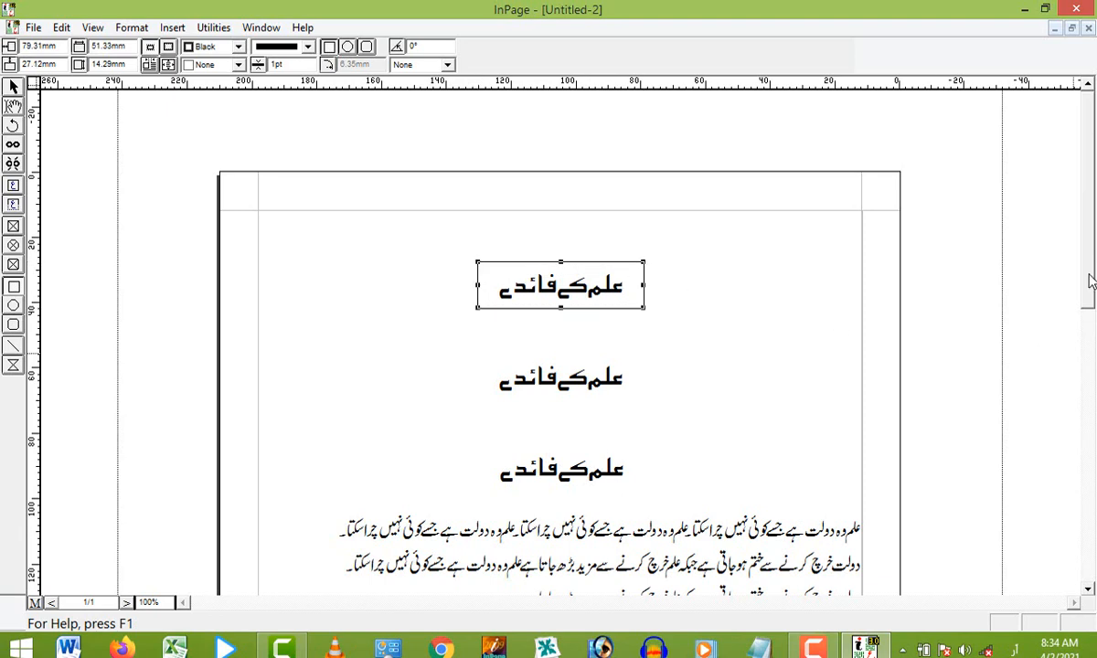
scroll(1087, 301, "down", 2)
left_click(15, 307)
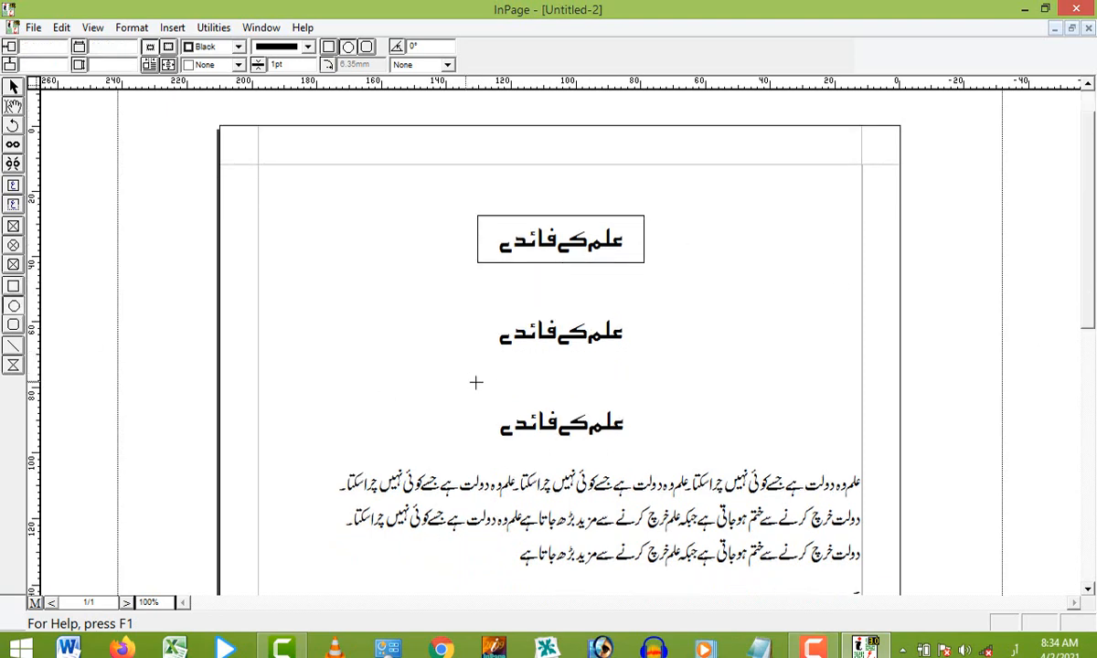
left_click_drag(478, 362, 650, 307)
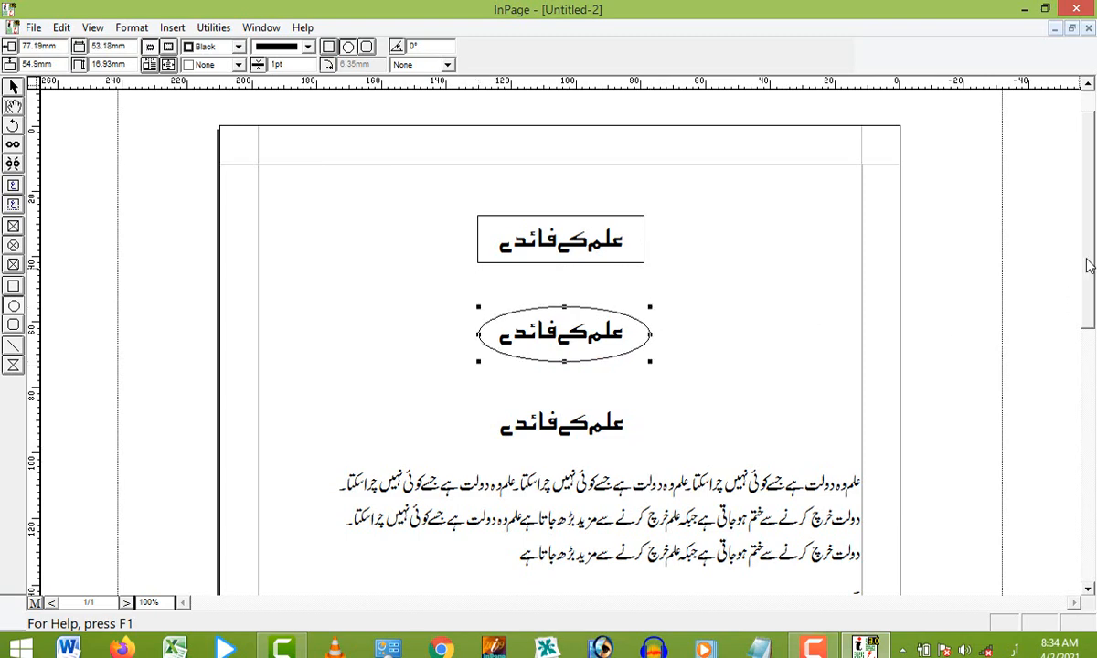
Step: Draw a rounded rectangle about 45 mm by 12 mm around the third heading
scroll(1015, 293, "down", 3)
left_click(14, 340)
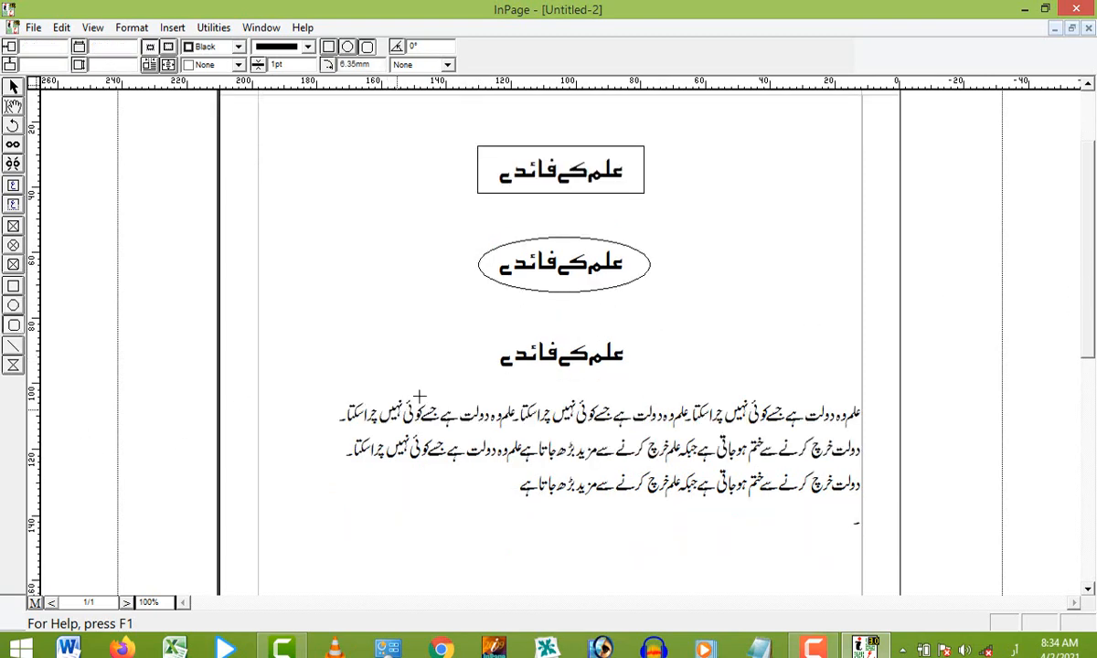
left_click_drag(494, 375, 640, 335)
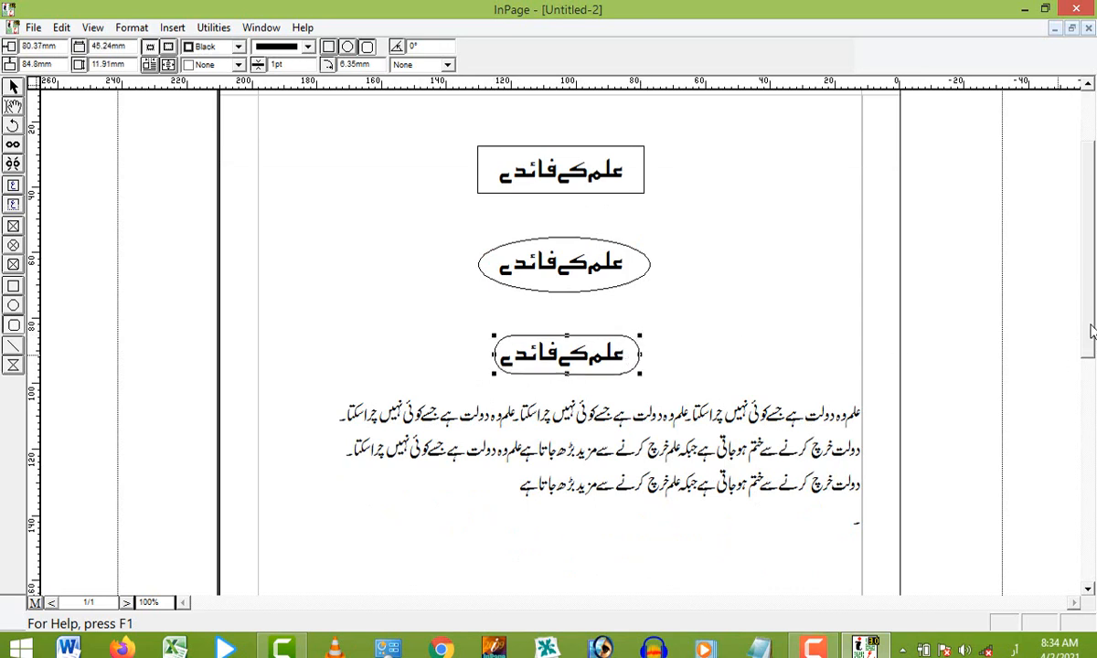
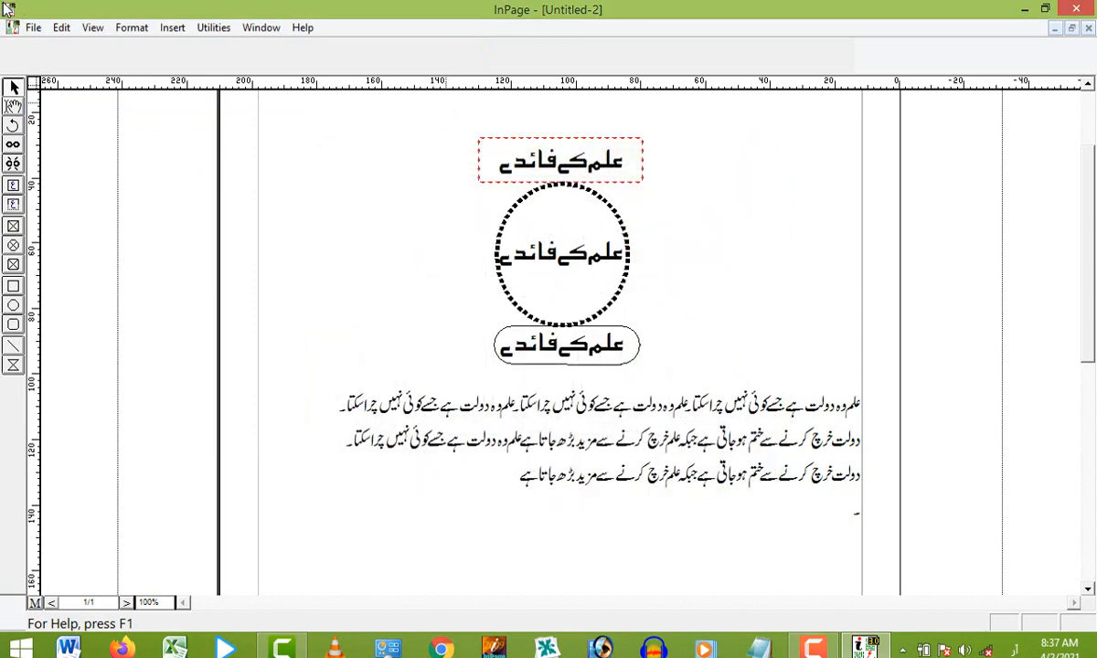
Step: Save the document as 'inpage traning' in the 'inpage tuts pic' folder
key("ctrl+s")
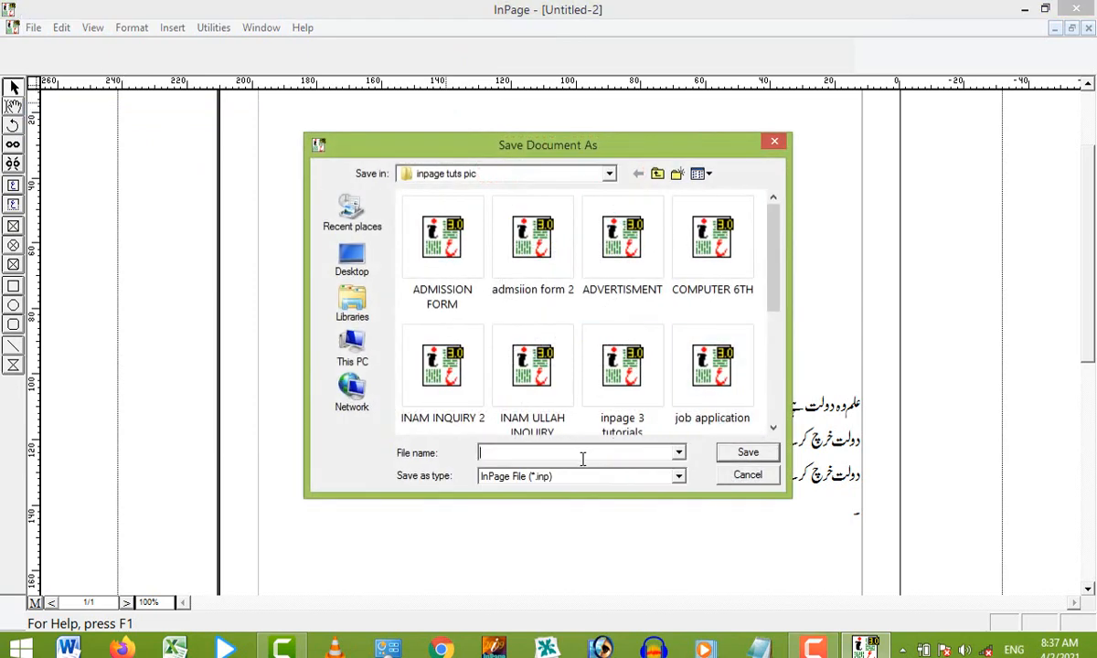
type("inpage traning")
left_click(742, 452)
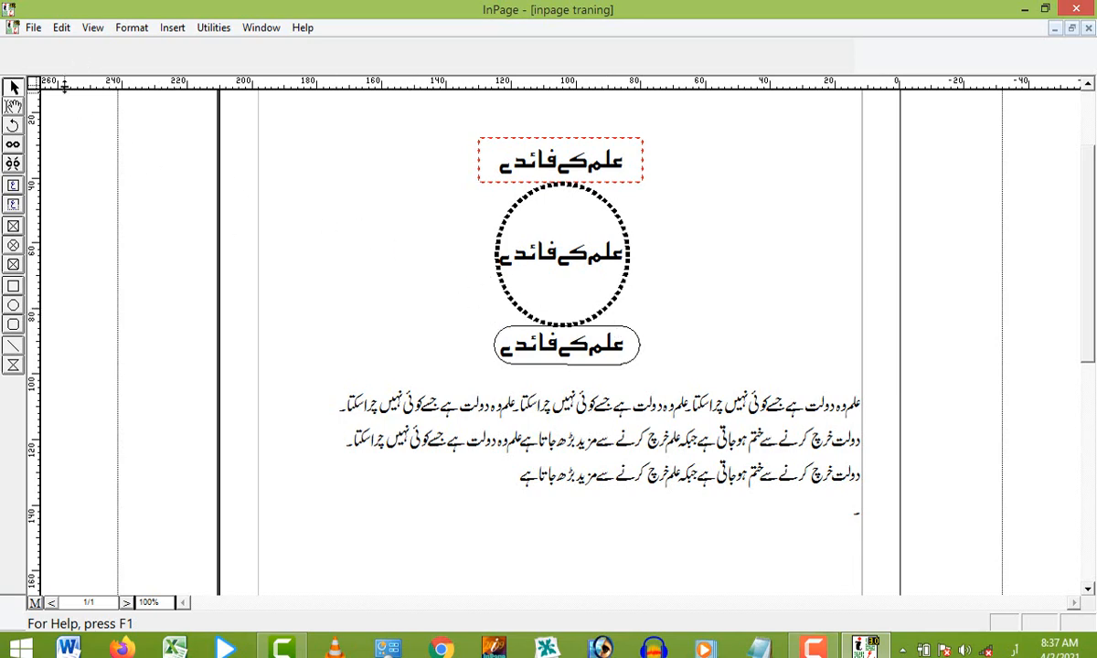
Step: Open the existing 'job application' document from the 'inpage tuts pic' folder
left_click(33, 27)
left_click(57, 67)
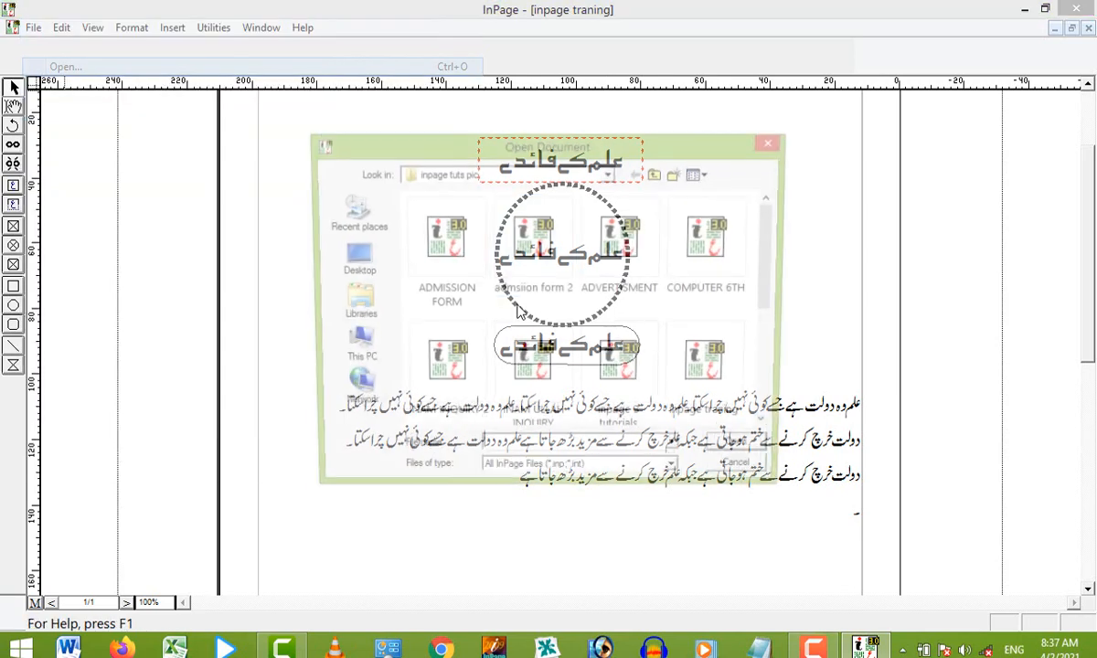
left_click_drag(771, 272, 770, 398)
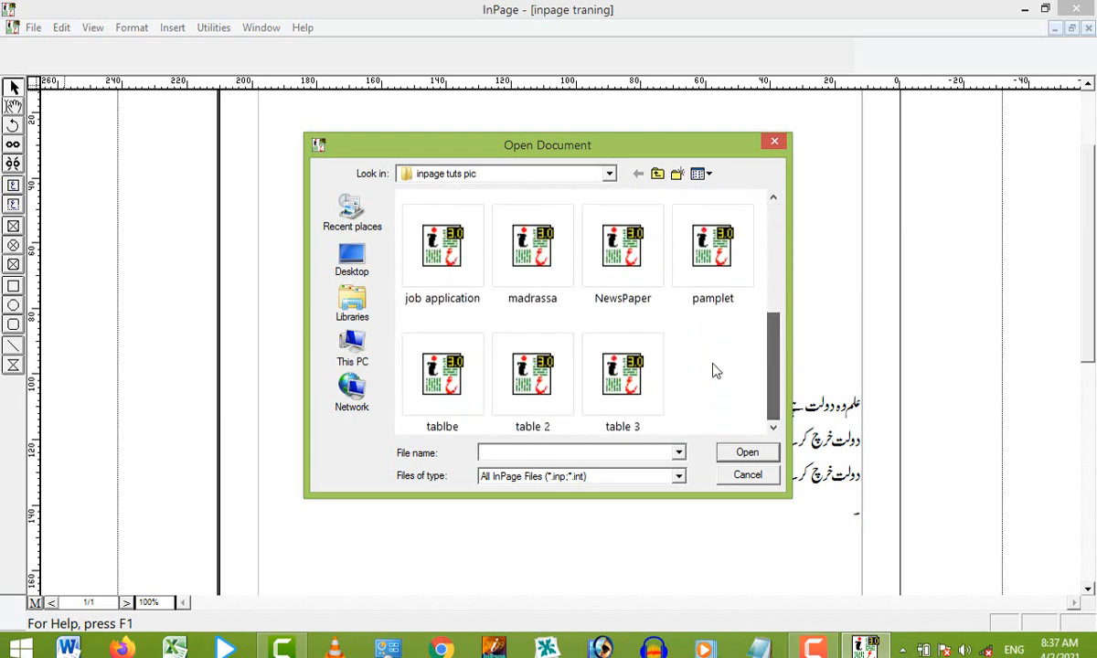
left_click(623, 251)
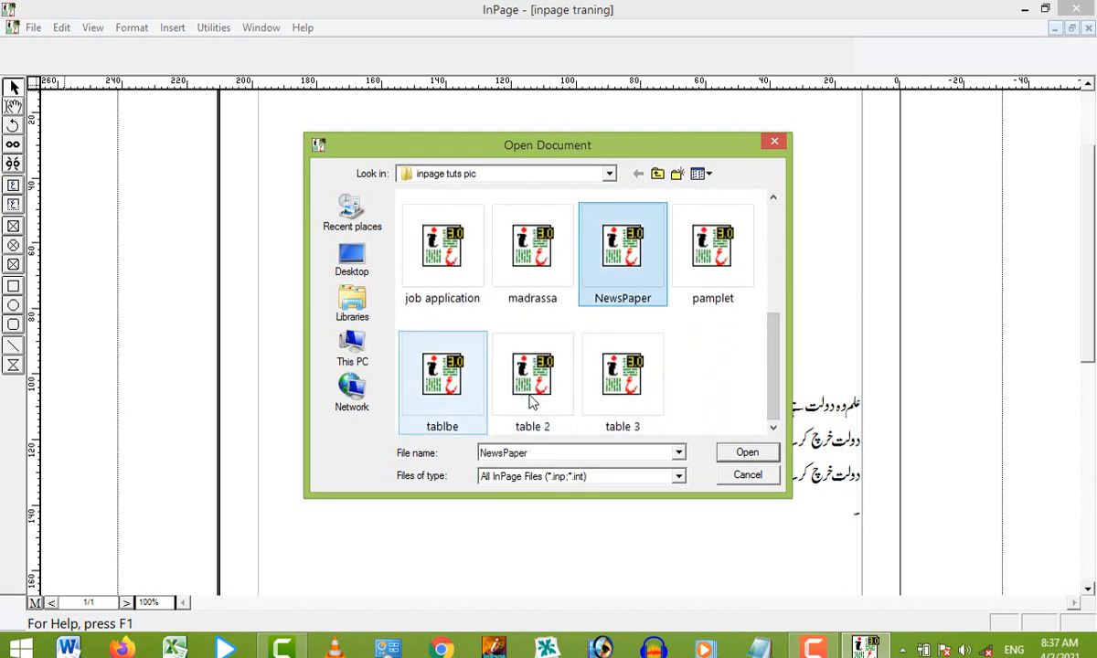
left_click(468, 274)
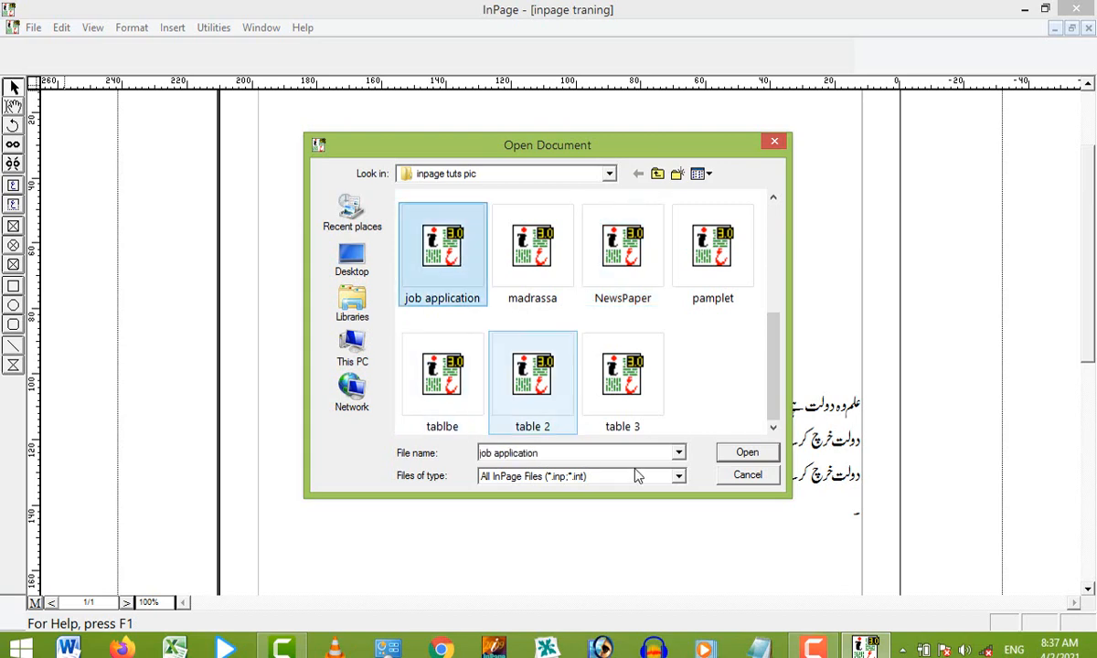
left_click(759, 453)
left_click(776, 382)
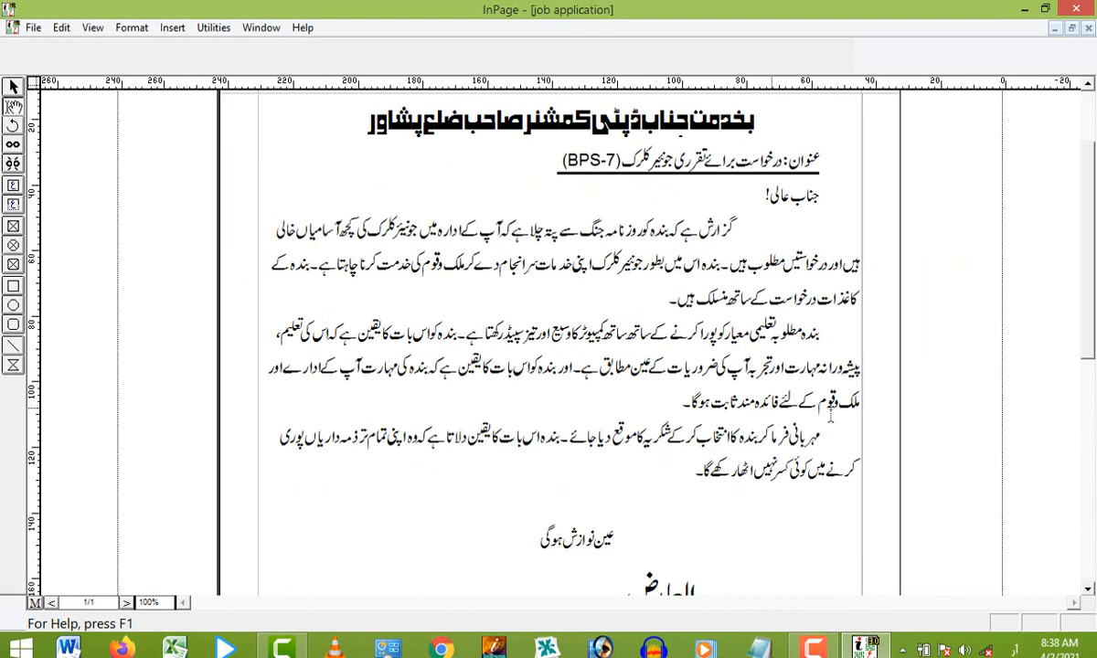
Step: Look through the lower part of the job application and close that document
mouse_move(1087, 302)
left_mouse_down()
mouse_move(1092, 199)
mouse_move(1087, 297)
left_mouse_up()
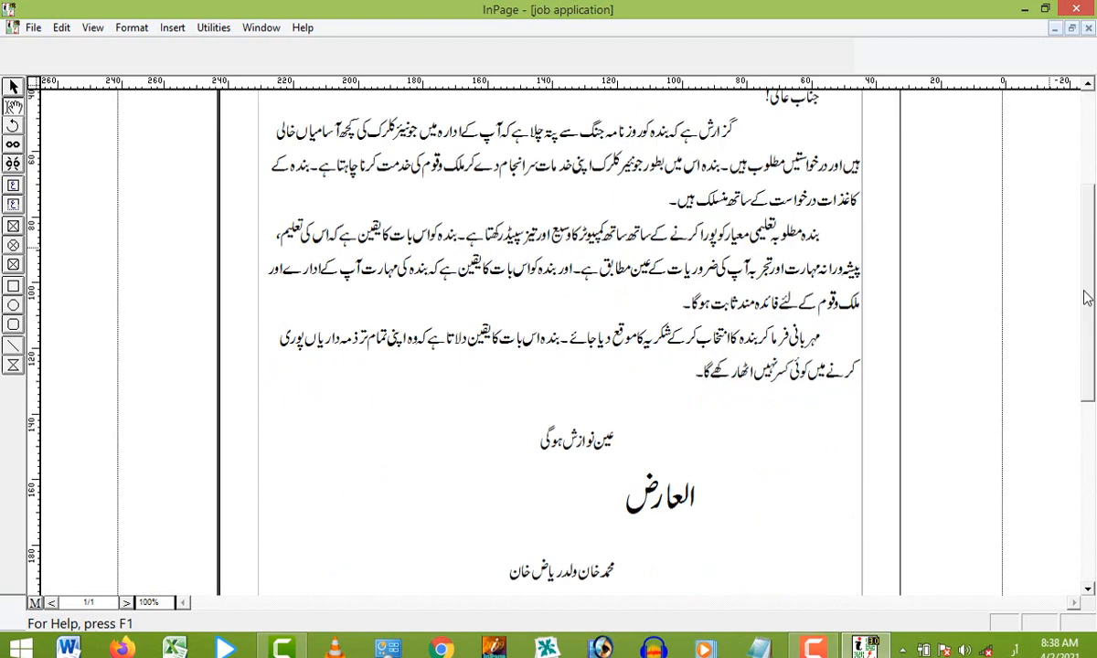
left_click(1087, 28)
left_click(596, 369)
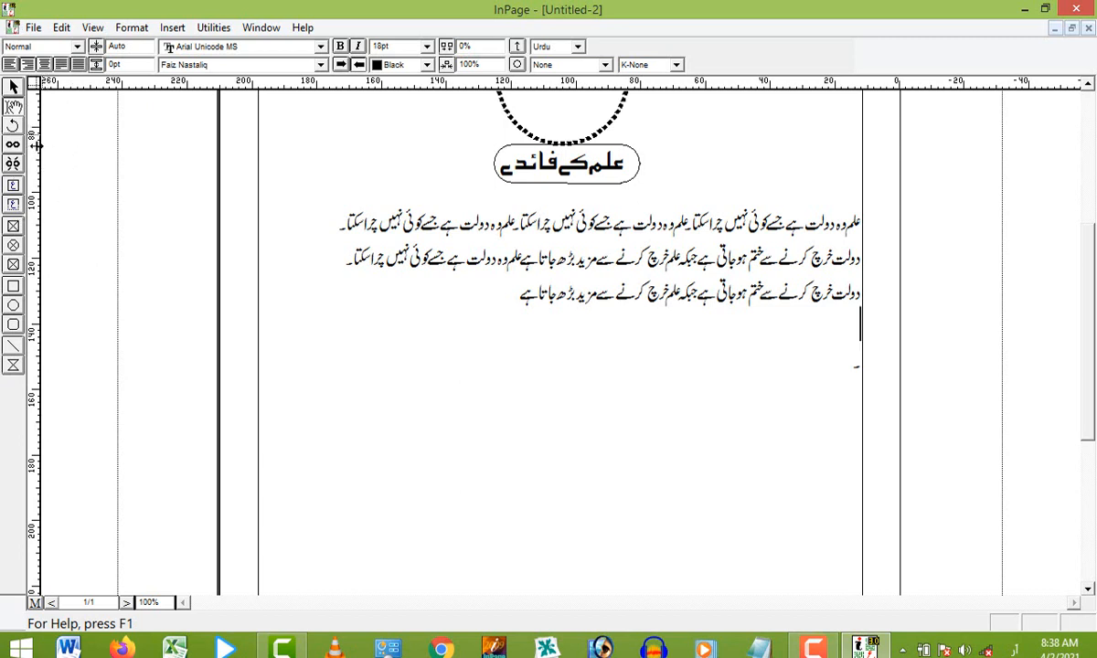
Step: End the last line of the body paragraph with an Urdu full stop '۔' and start a new line below it
left_click(489, 300)
type("۔")
key("Return")
Step: Insert a table with 5 rows and 3 columns below the body paragraph
left_click(174, 27)
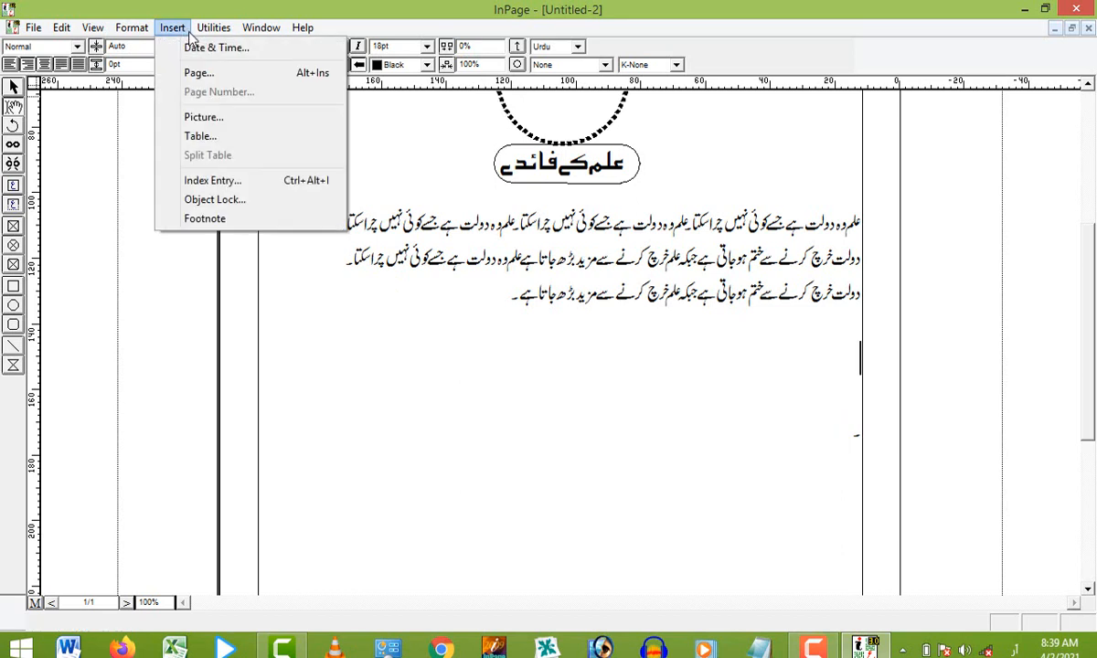
left_click(221, 139)
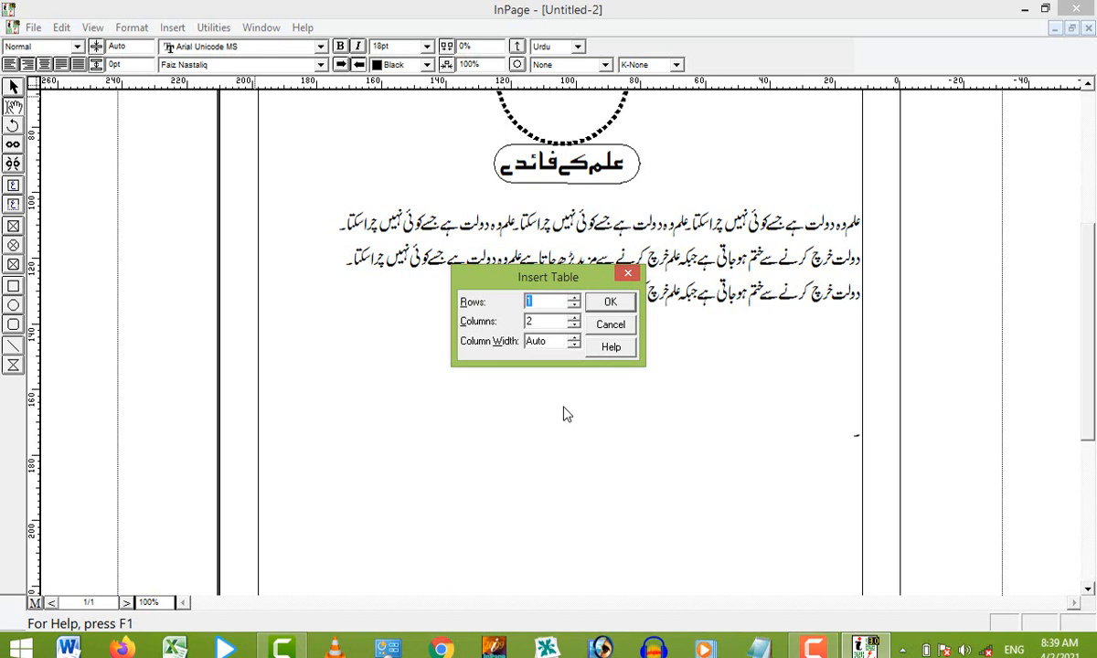
double_click(529, 322)
type("3")
left_click(605, 303)
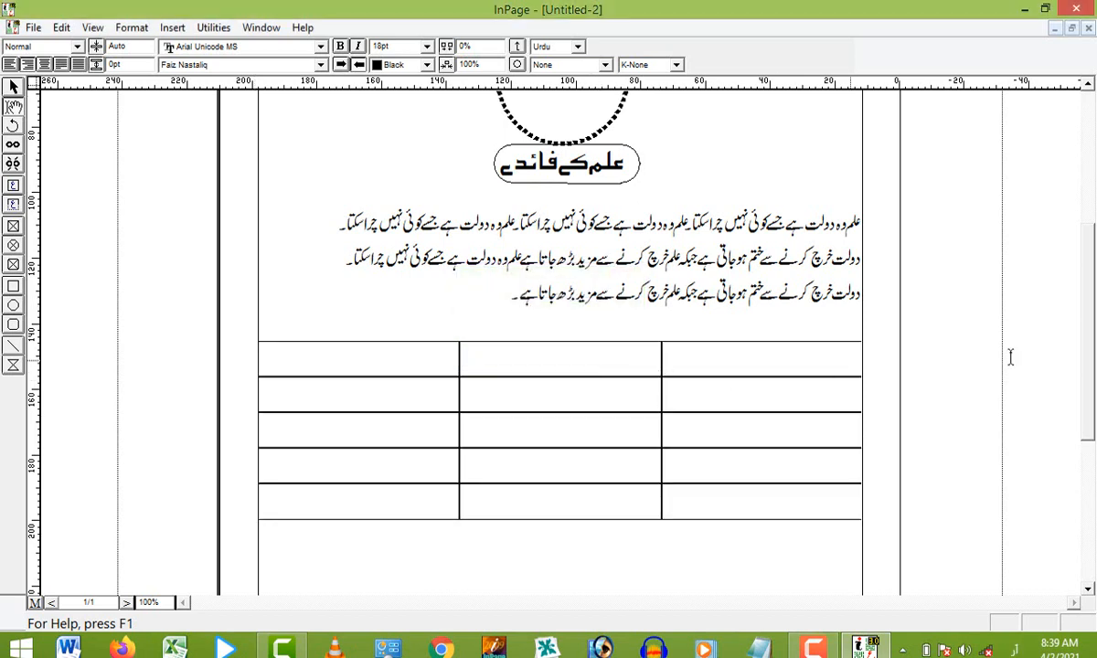
Step: Resize the table columns so the rightmost is about 38 mm wide and the middle one about 63 mm
scroll(1017, 421, "down", 1)
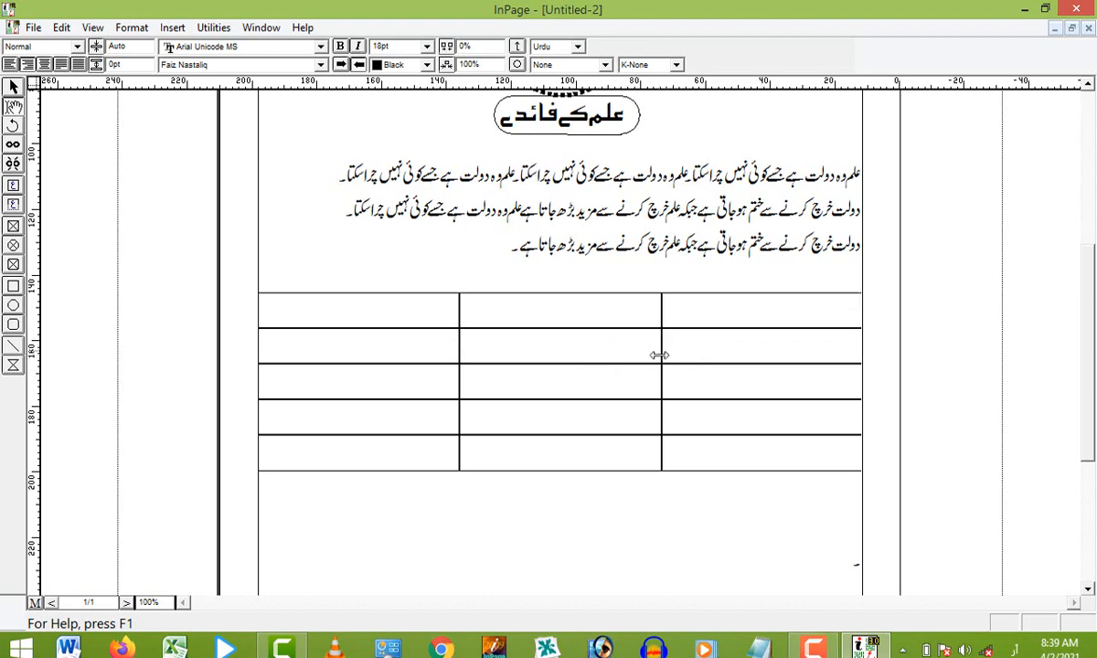
left_click_drag(658, 358, 737, 327)
left_click_drag(460, 333, 530, 331)
Step: Fill the table's header row, from right to left, with 'سریل نمبر', 'نام' and 'ولدیت'
left_click(797, 318)
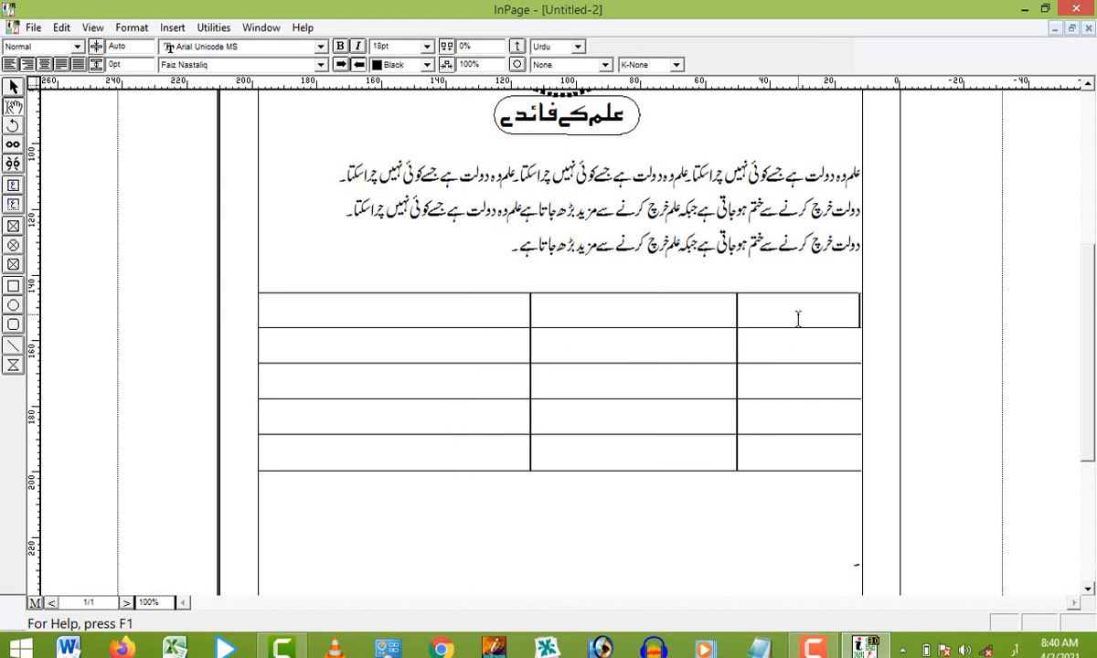
type("سریل نمبر")
key("Tab")
type("نام")
key("Tab")
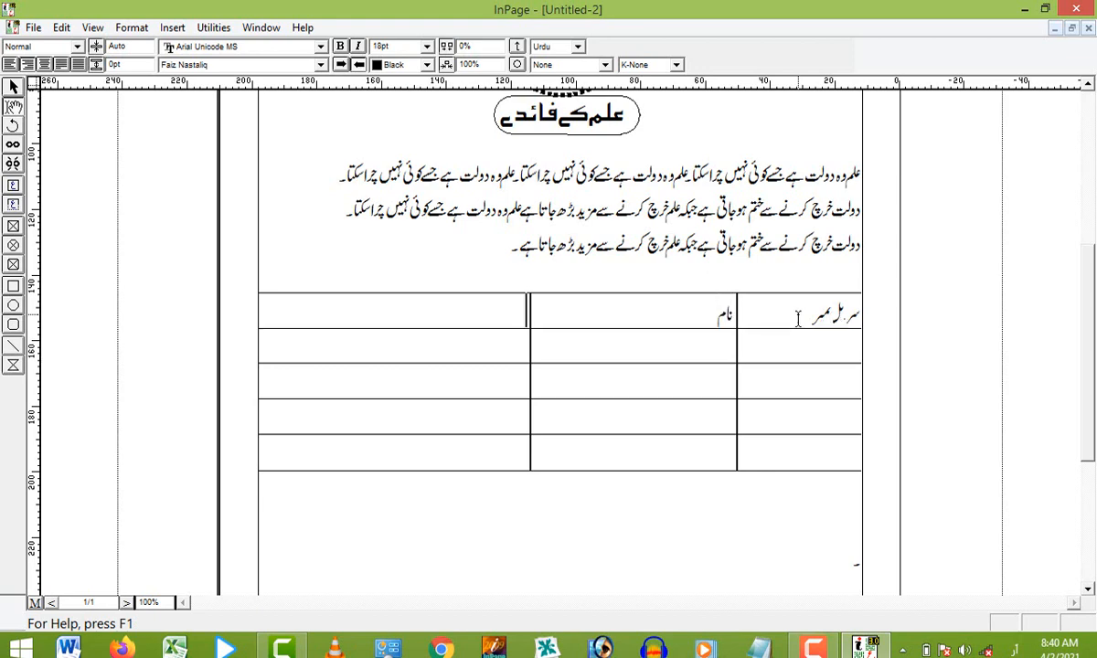
type("ولدین")
key("BackSpace")
key("BackSpace")
type("یت")
Step: Number the four rows under the serial-number header 1, 2, 3 and 4
left_click(812, 341)
type("1")
key("Down")
type("2")
key("Down")
type("3")
key("Down")
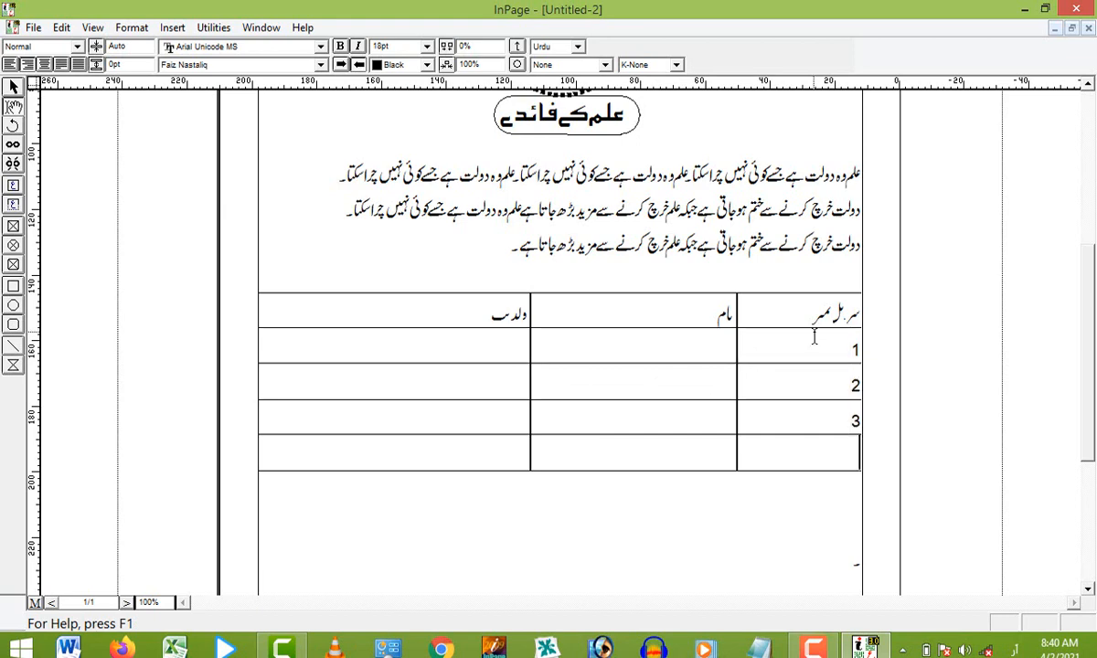
type("4")
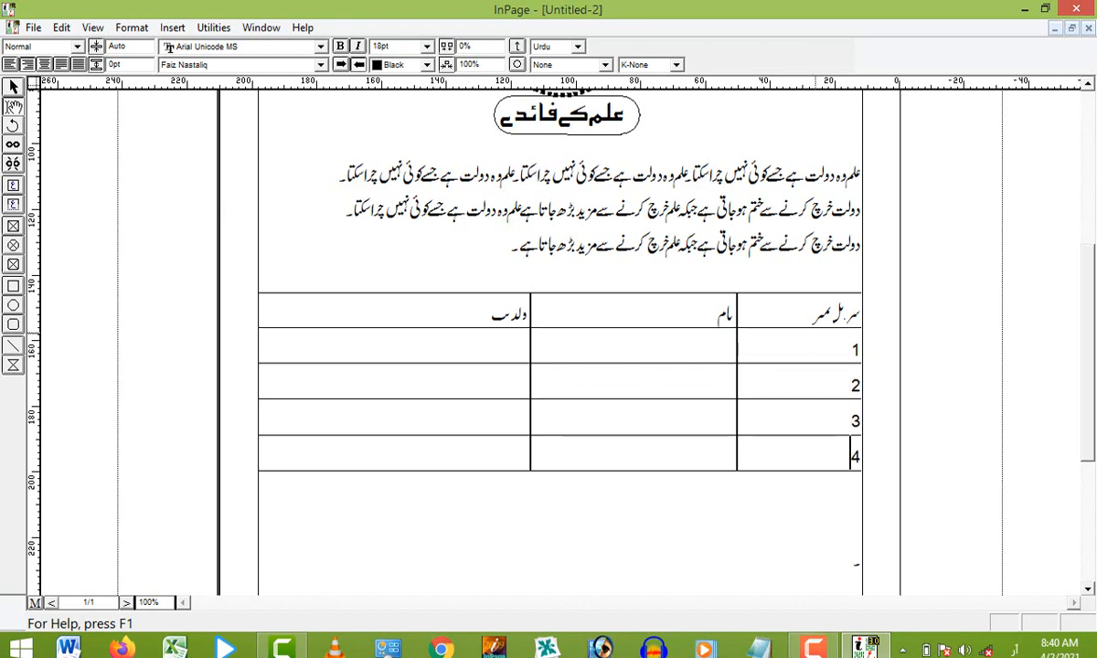
Step: Enter a person's name and father's name in the table rows numbered 1 and 2
left_click(620, 344)
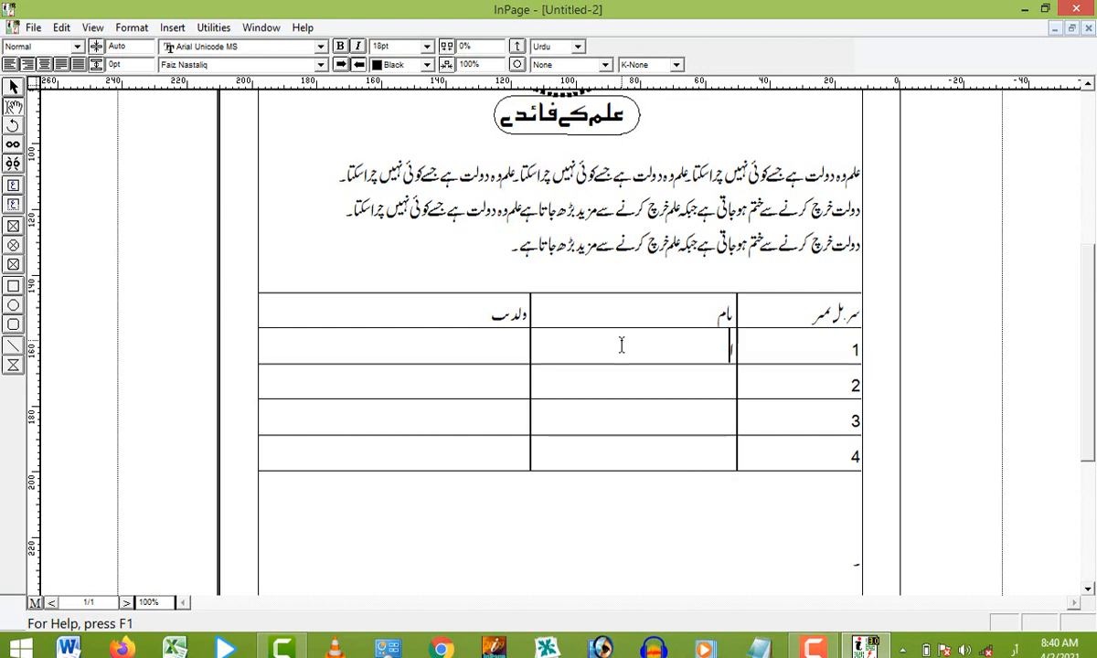
type("احمد")
key("Tab")
key("Tab")
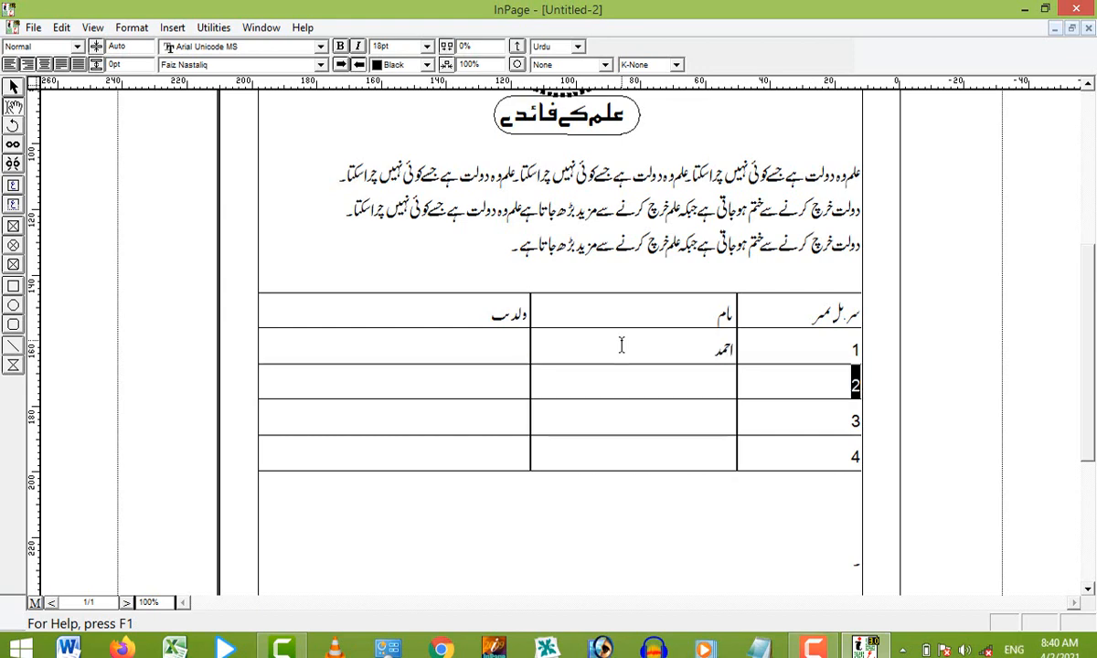
left_click(498, 351)
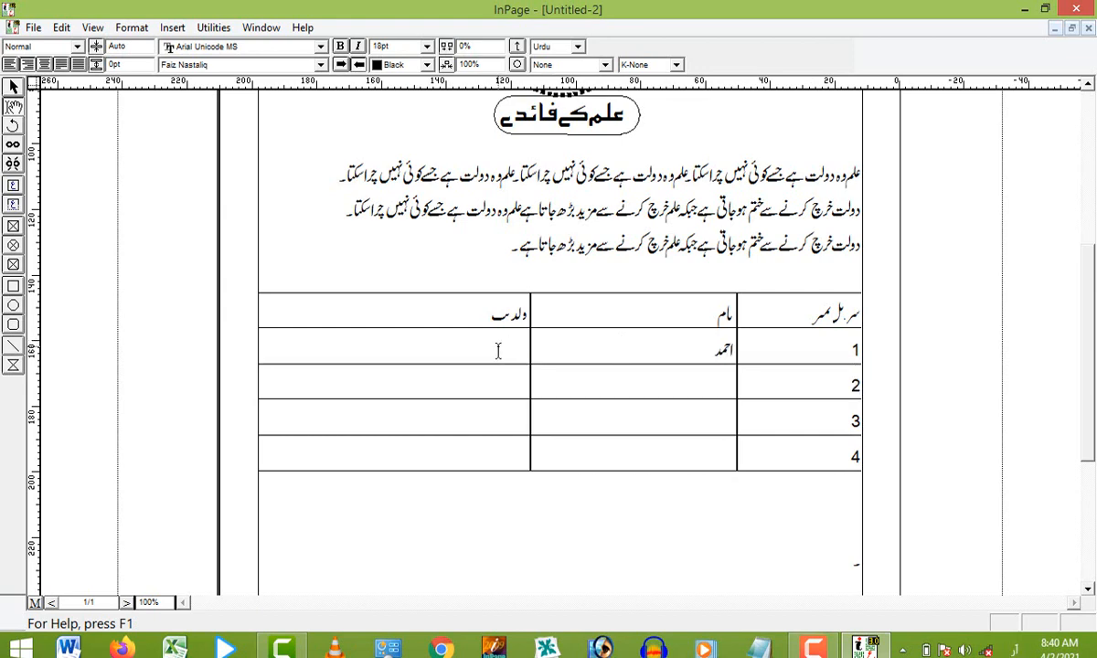
type("علی")
left_click(589, 389)
type("ابرار")
key("Tab")
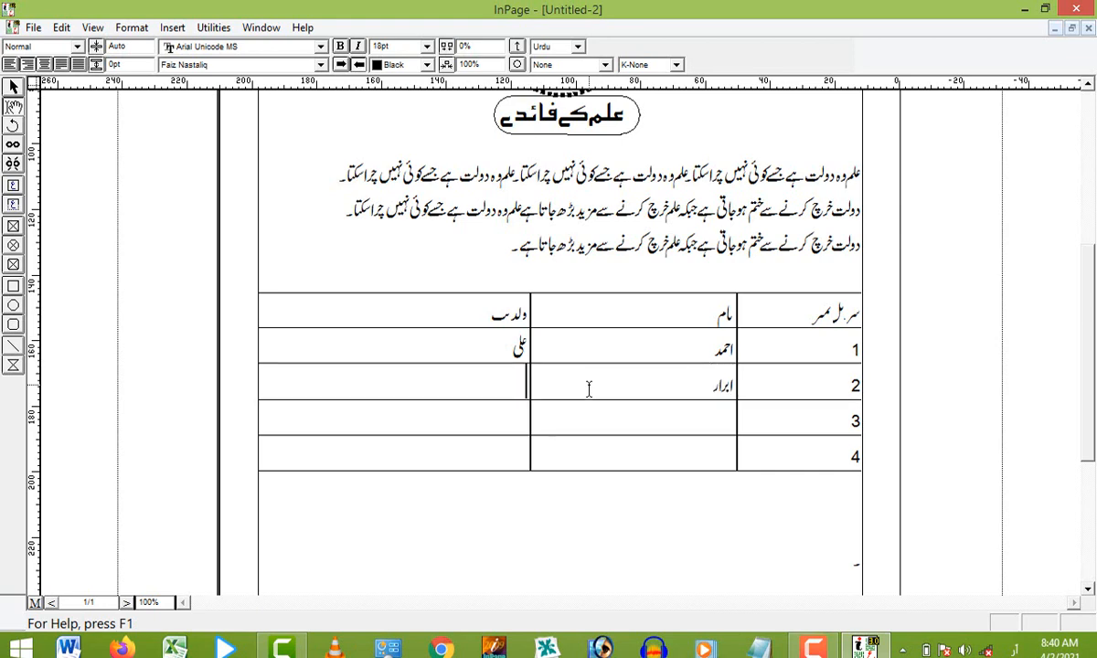
type("محمد")
Step: Enter a person's name and father's name in the table rows numbered 3 and 4
left_click(623, 411)
type("زبیر")
key("Tab")
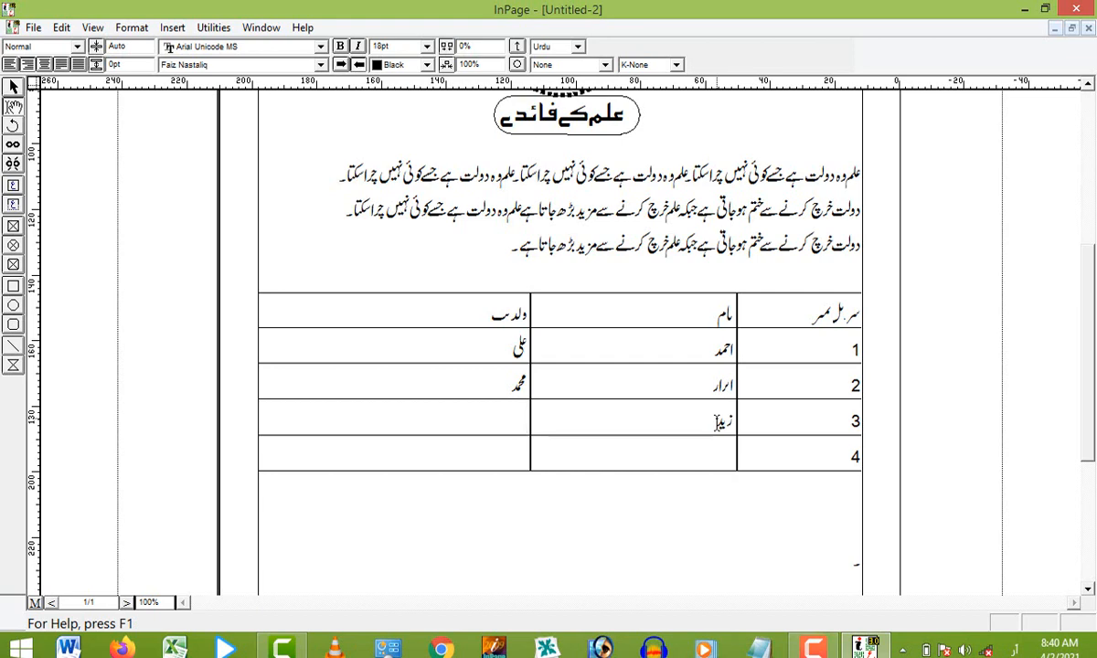
type("طلحہ")
left_click(715, 457)
type("فضل")
key("Tab")
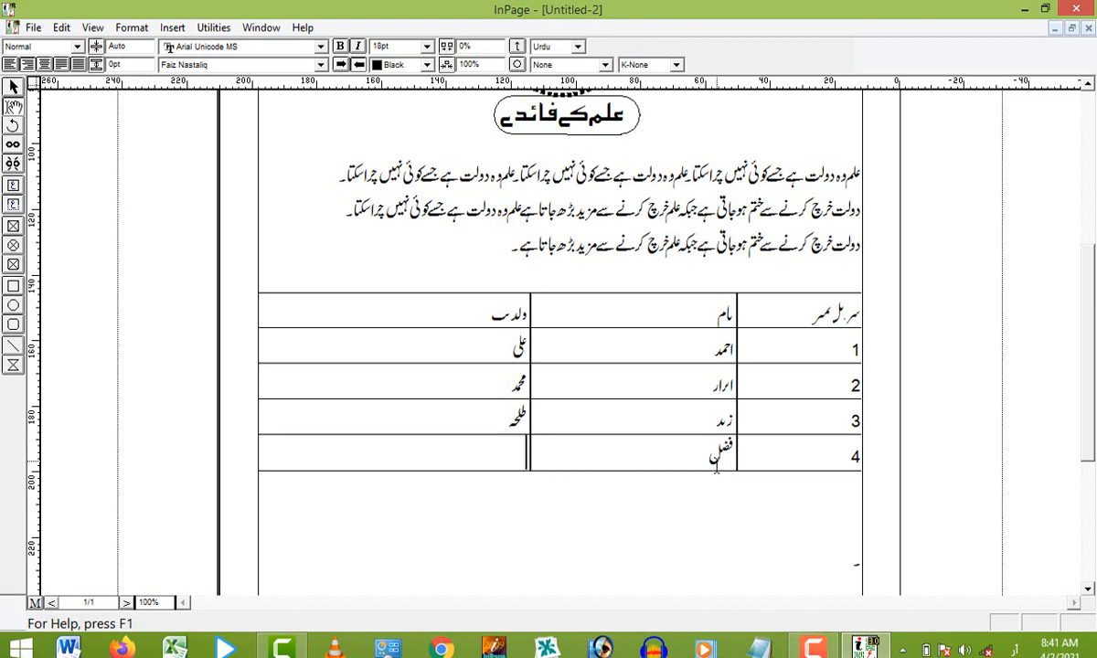
type("محمود")
Step: Change the Urdu font of the table's header row to Andalus
scroll(1088, 339, "down", 1)
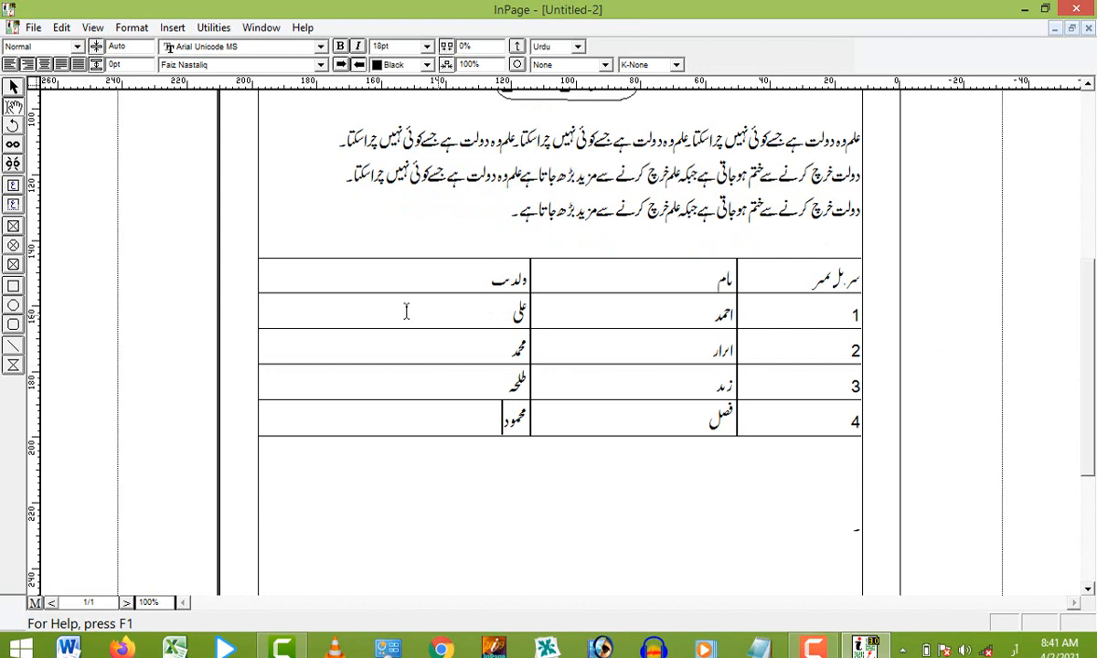
left_click_drag(366, 288, 848, 293)
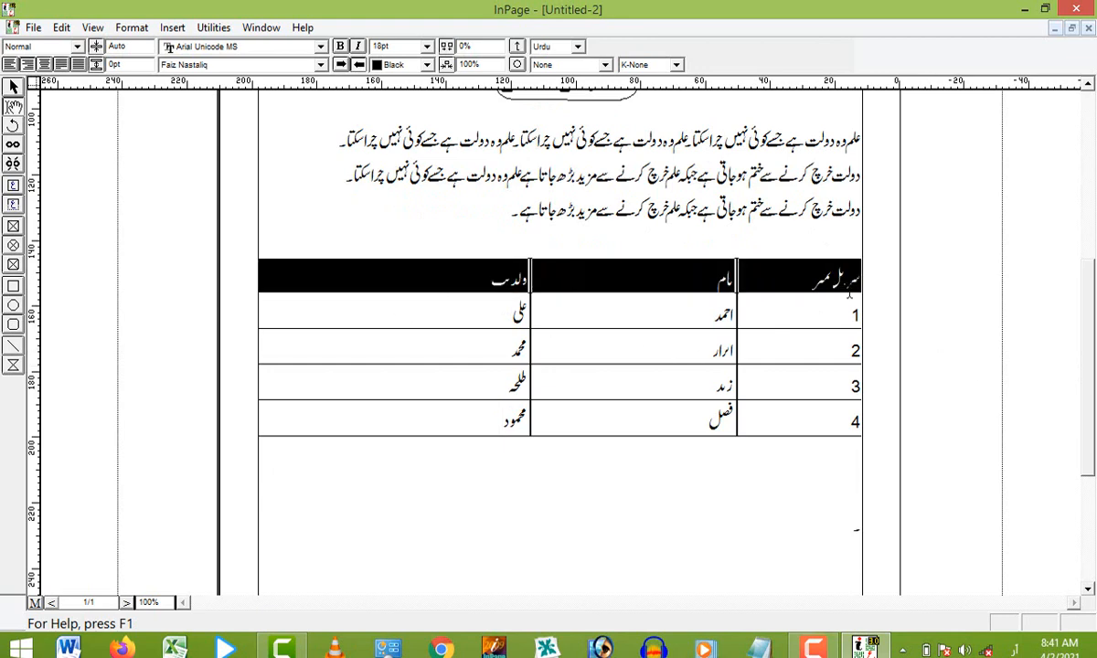
left_click(321, 65)
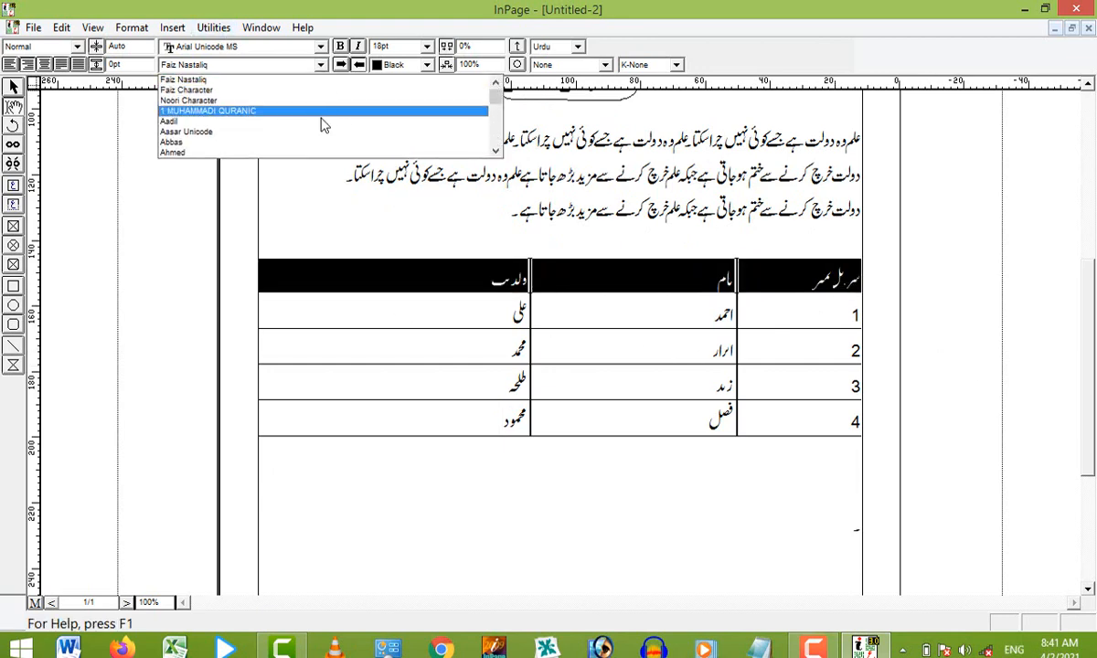
left_click(313, 143)
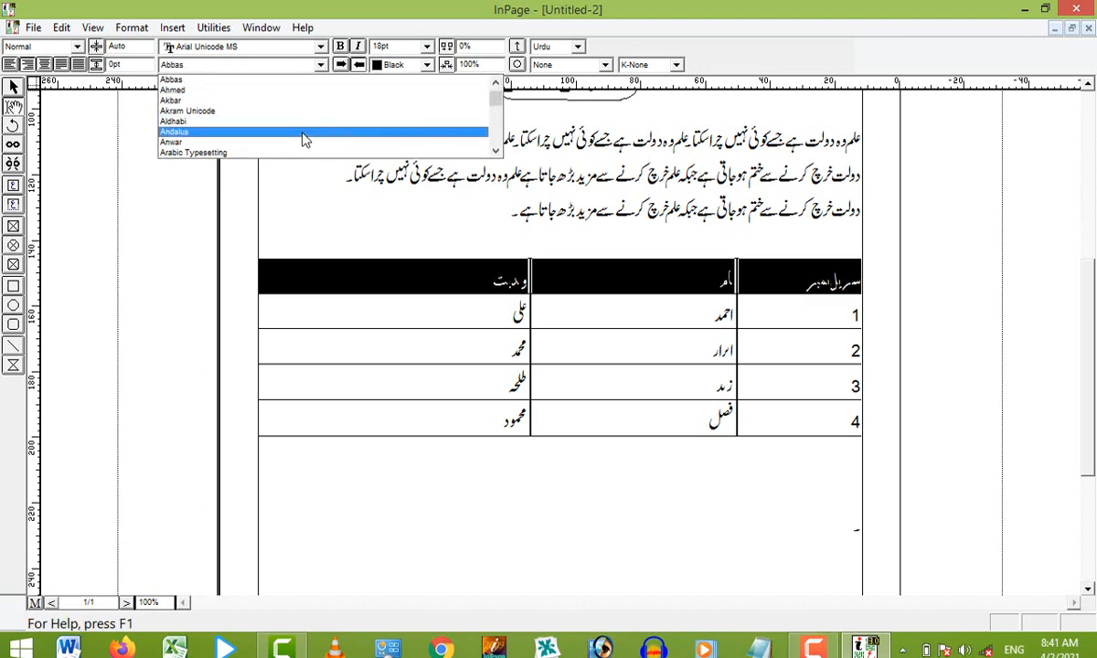
left_click(305, 136)
left_click(566, 353)
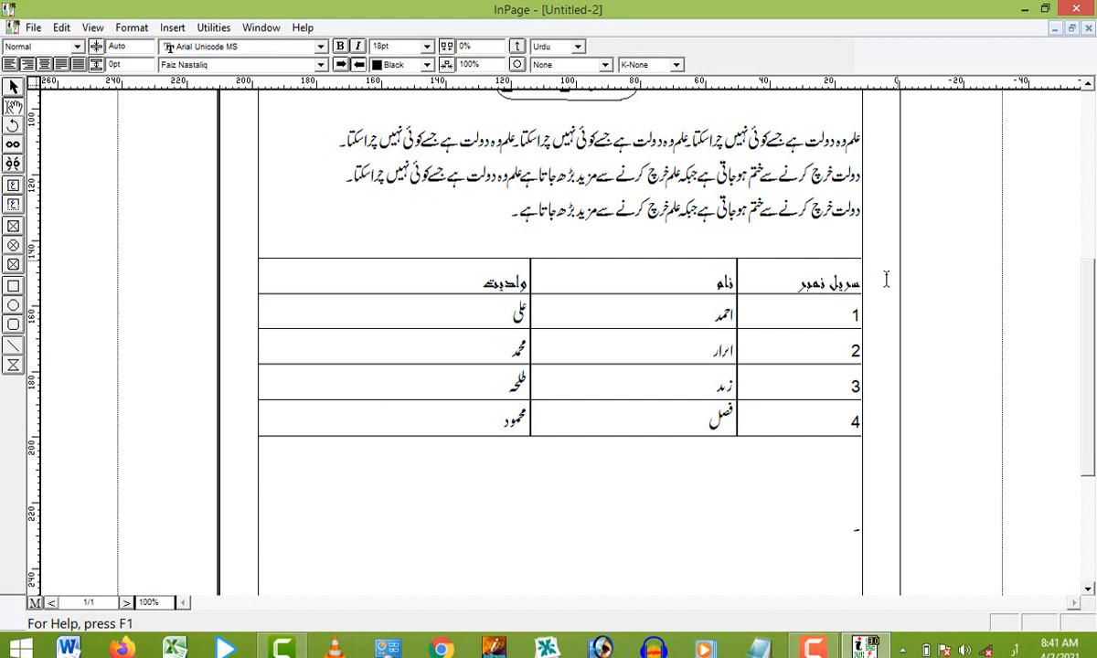
Step: Fill all cells of the table with red through the Table Format settings
left_click_drag(856, 284, 457, 426)
right_click(457, 428)
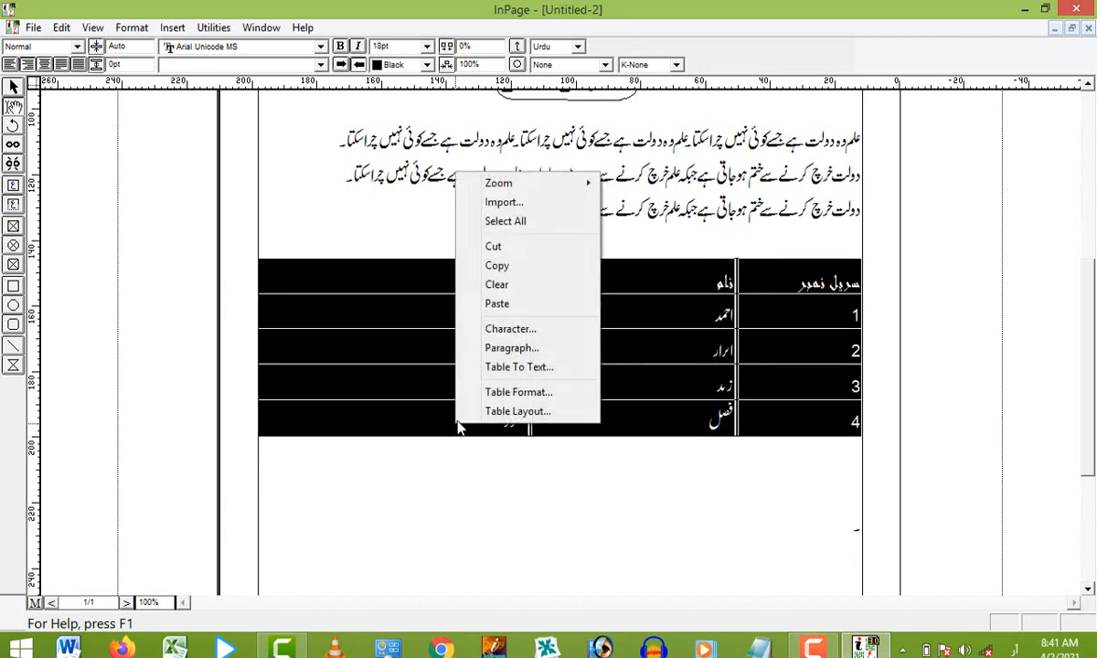
left_click(563, 394)
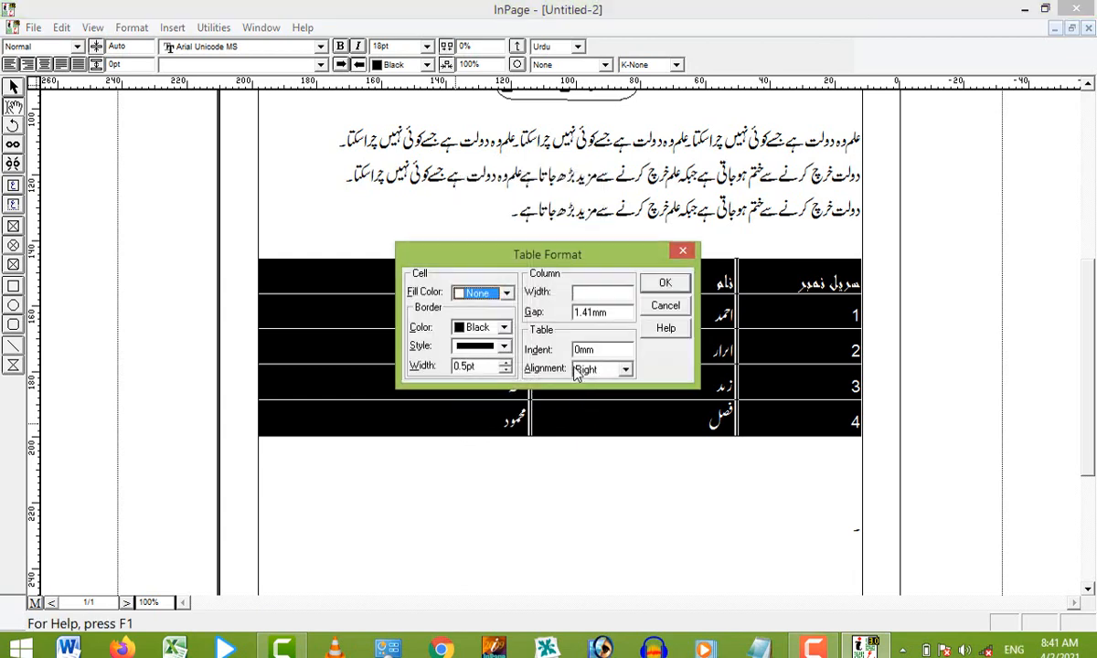
left_click_drag(468, 257, 466, 230)
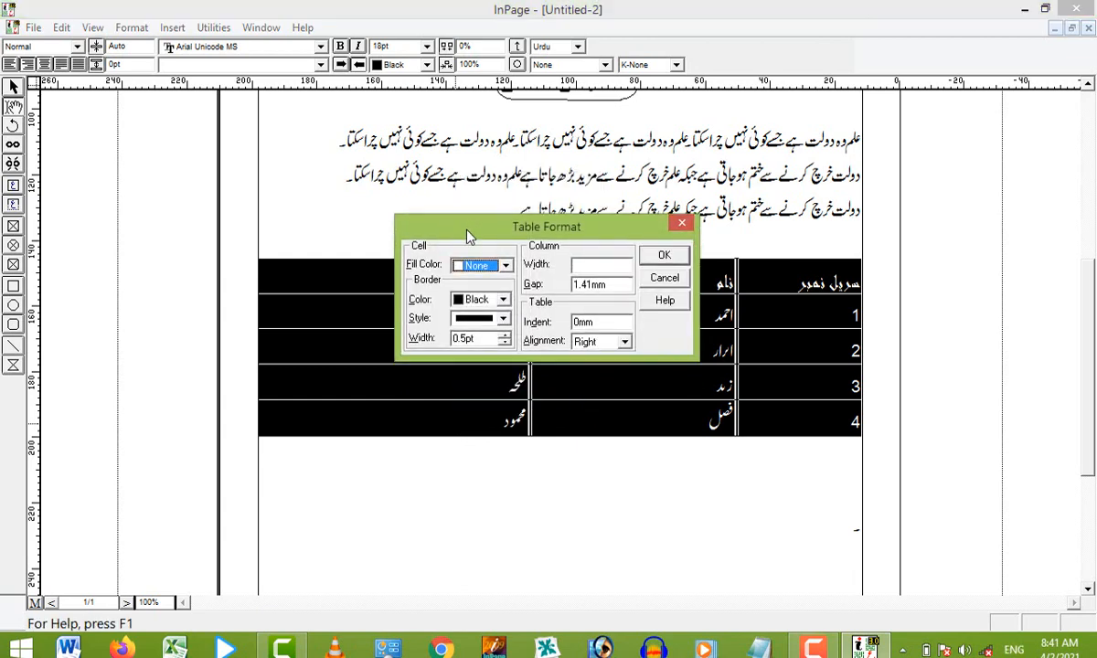
left_click(503, 266)
left_click(508, 313)
left_click(508, 313)
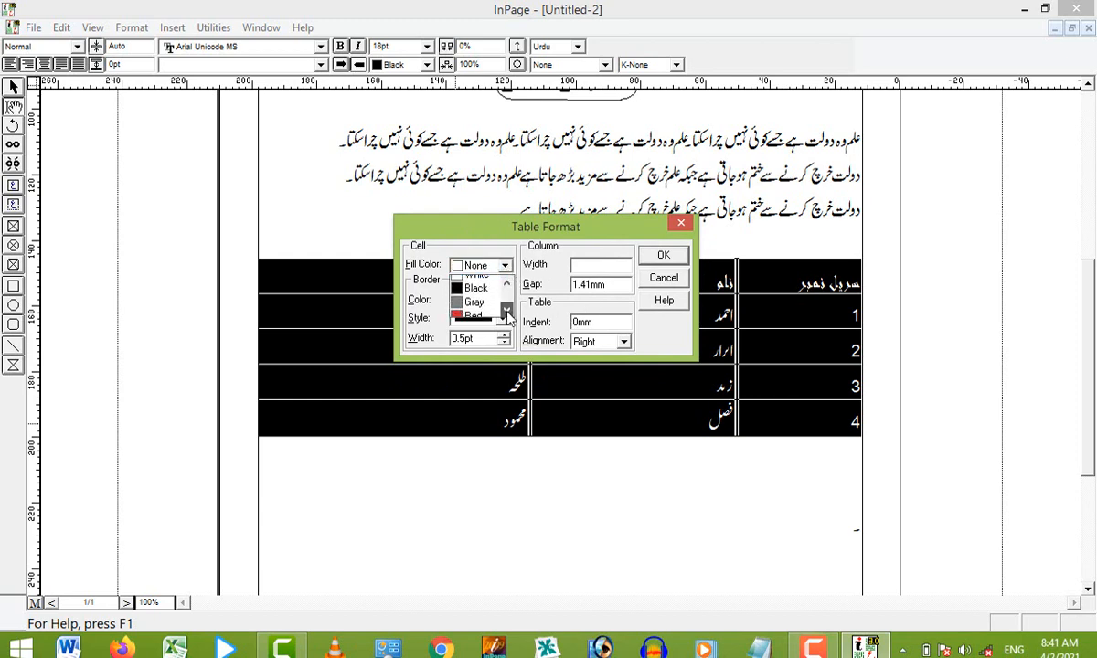
left_click(507, 312)
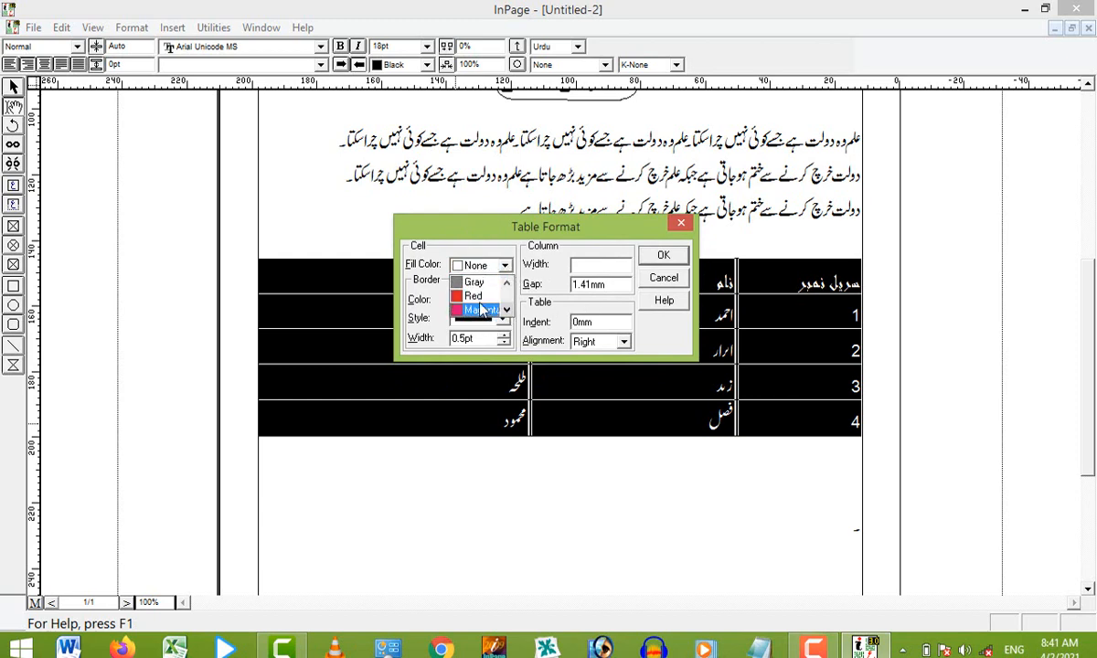
left_click(462, 294)
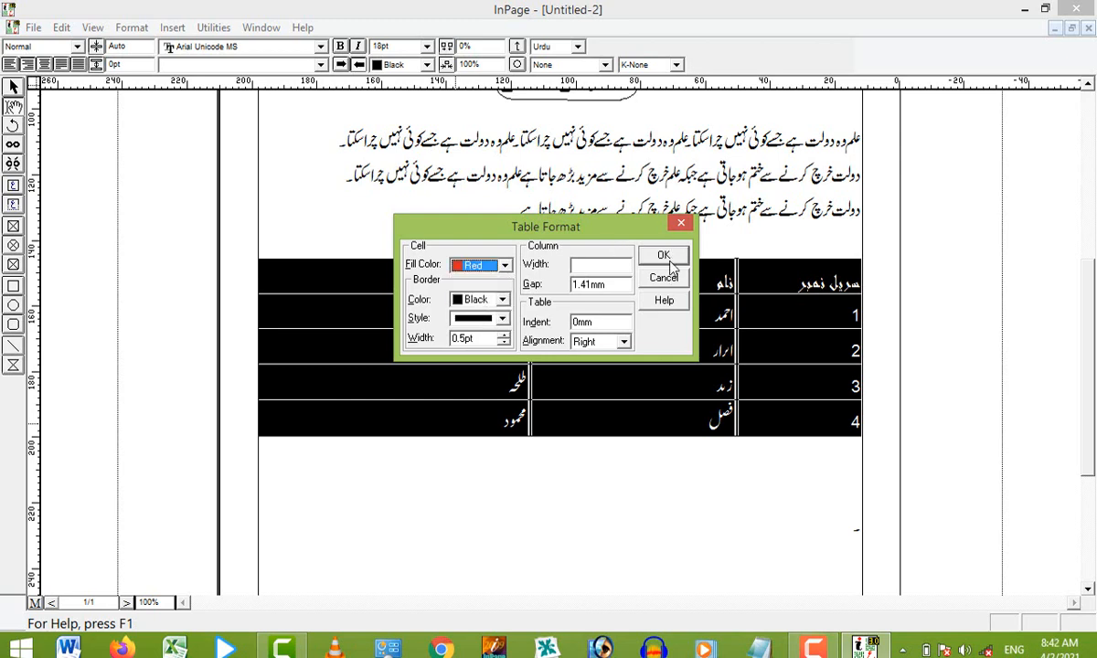
left_click(670, 260)
left_click(758, 448)
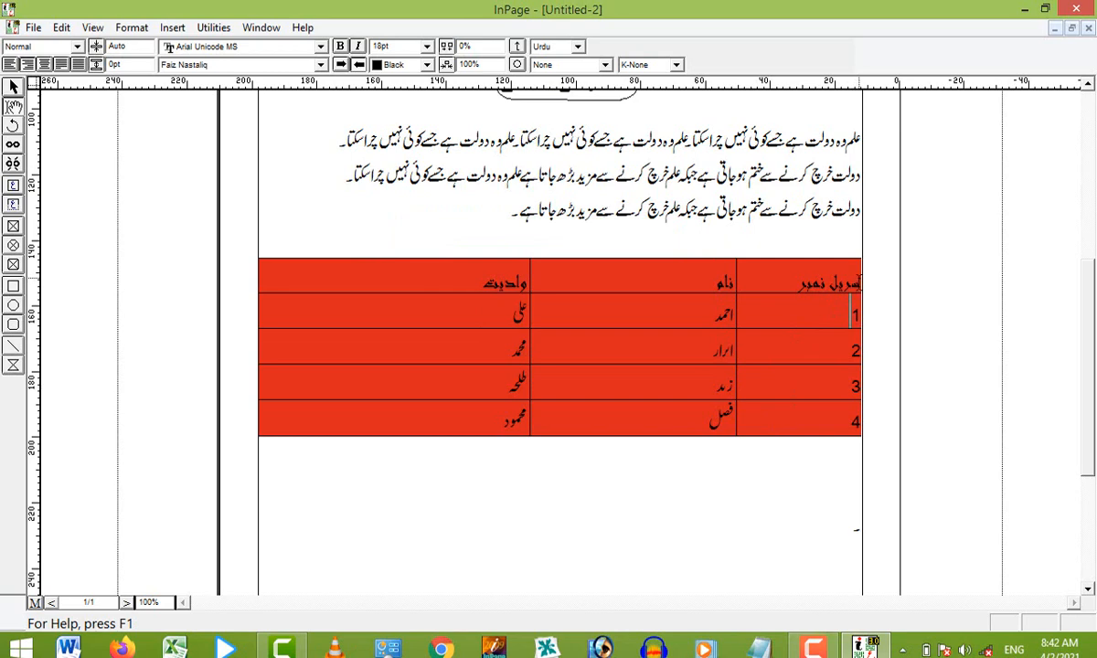
Step: Set the border width of all table cells to 0.2 pt in the Table Format settings
left_click_drag(858, 281, 773, 316)
left_click_drag(719, 346, 473, 414)
right_click(471, 411)
left_click(781, 342)
left_click_drag(791, 270, 475, 409)
right_click(477, 408)
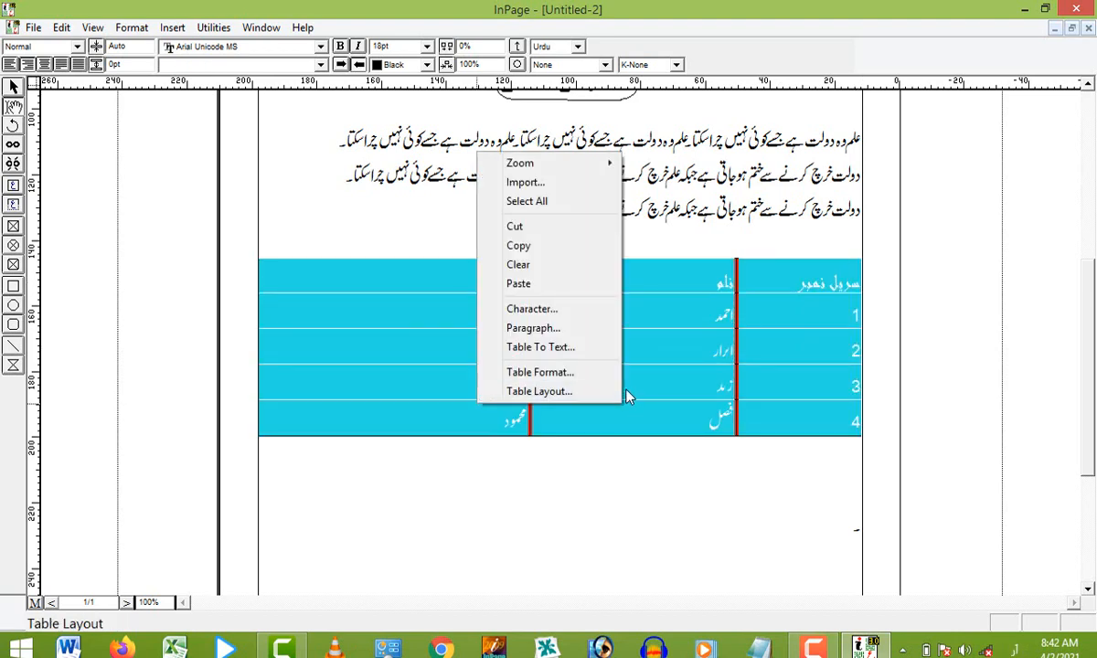
left_click(605, 372)
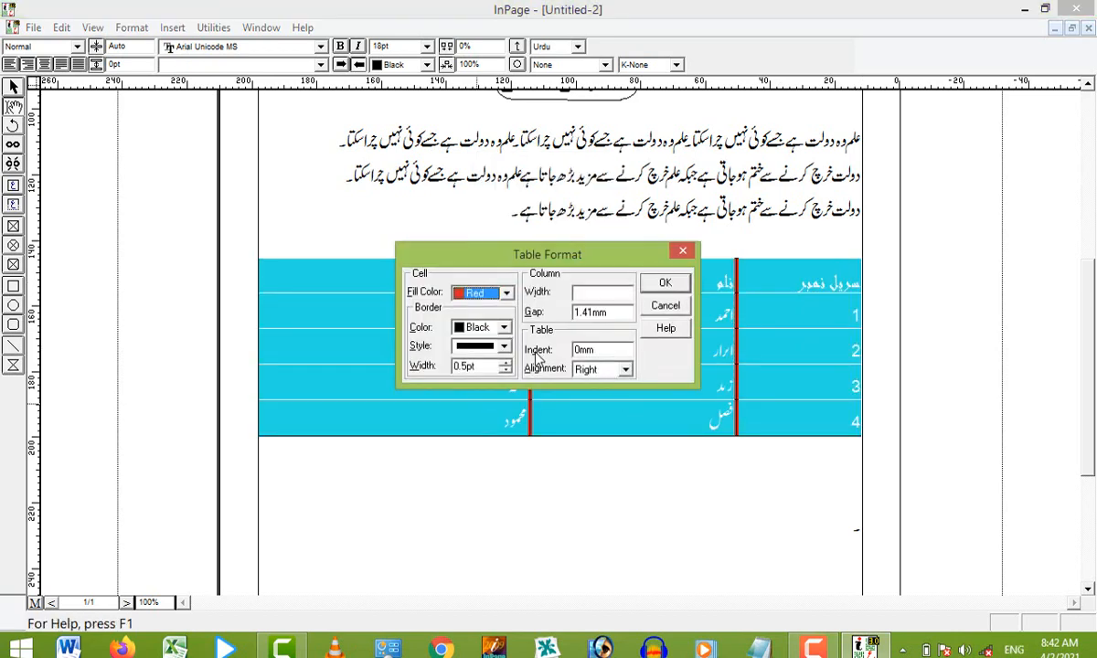
left_click(467, 366)
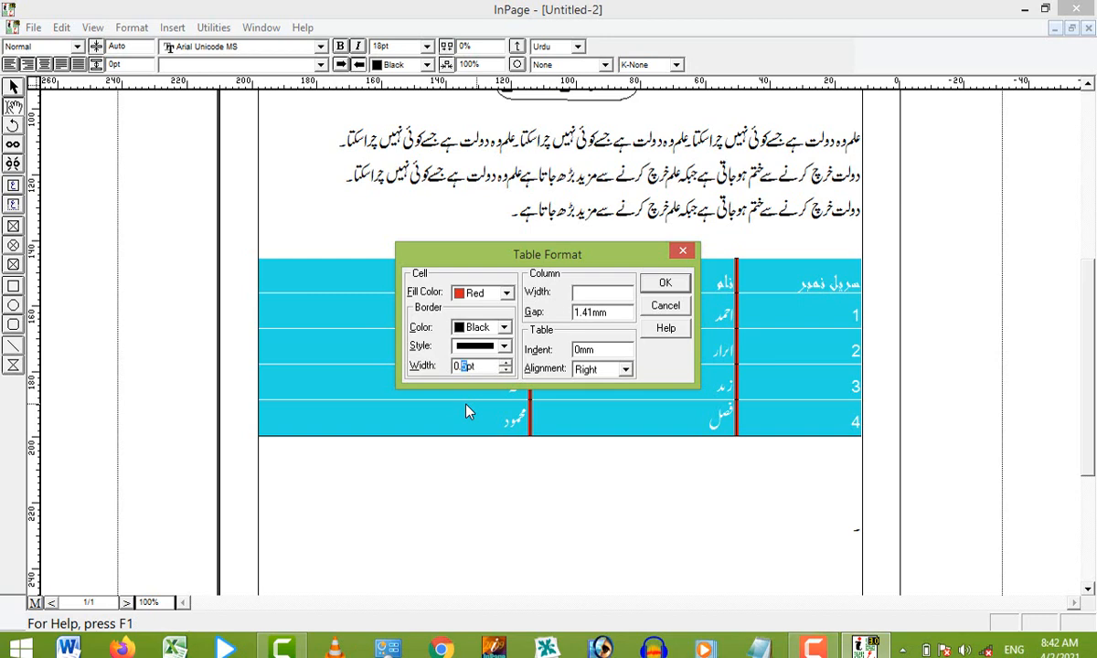
left_click(475, 368)
type(".")
left_click(654, 284)
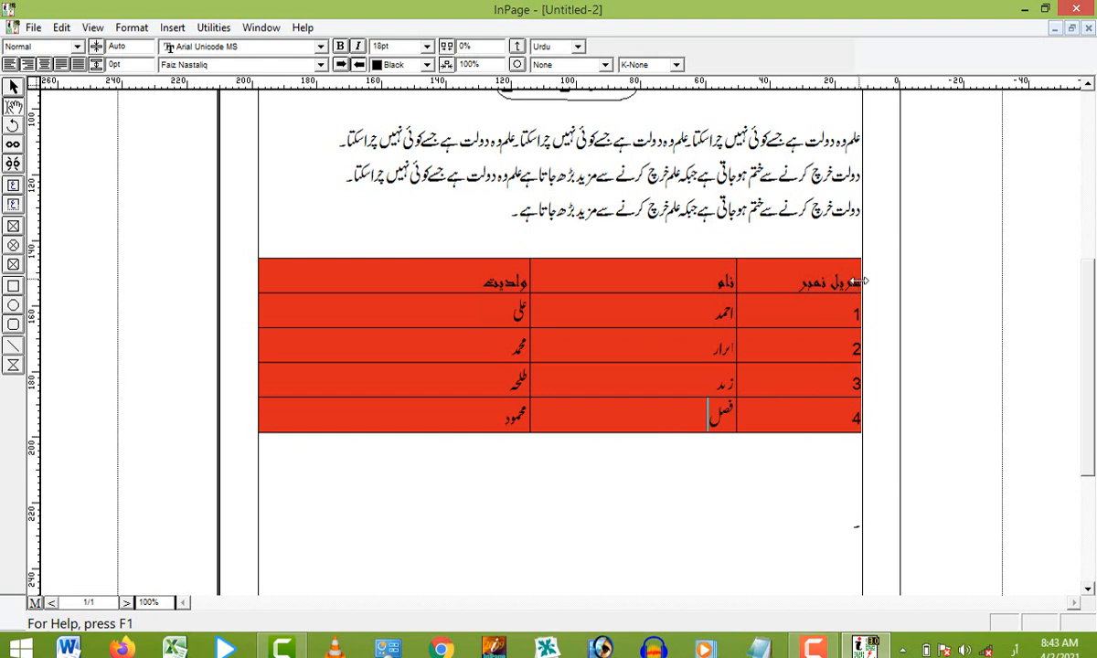
Step: Pull the table's right edge inward, widen the name column, and give all columns one equal narrow width through Table Format
left_click_drag(861, 405, 604, 390)
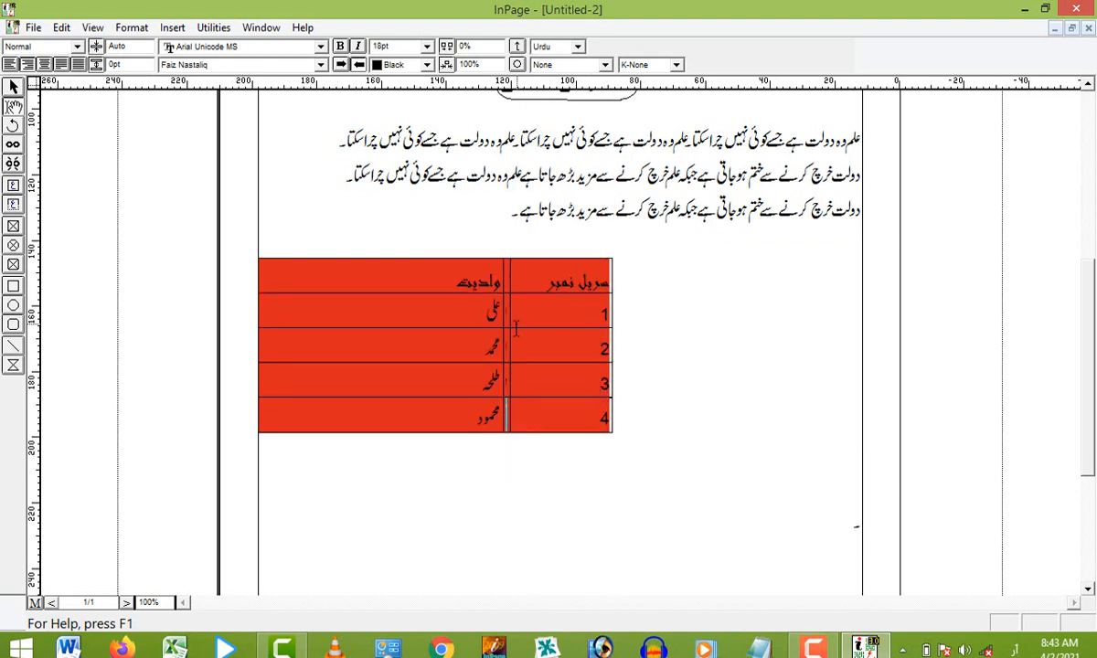
left_click_drag(507, 321, 651, 320)
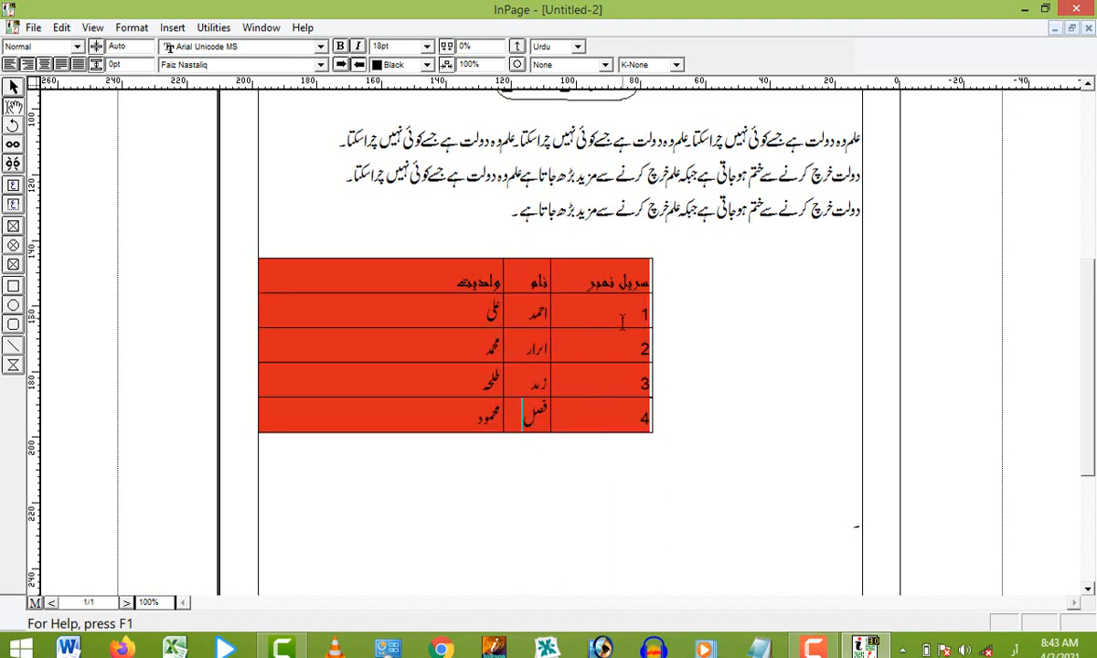
left_click_drag(600, 274, 424, 406)
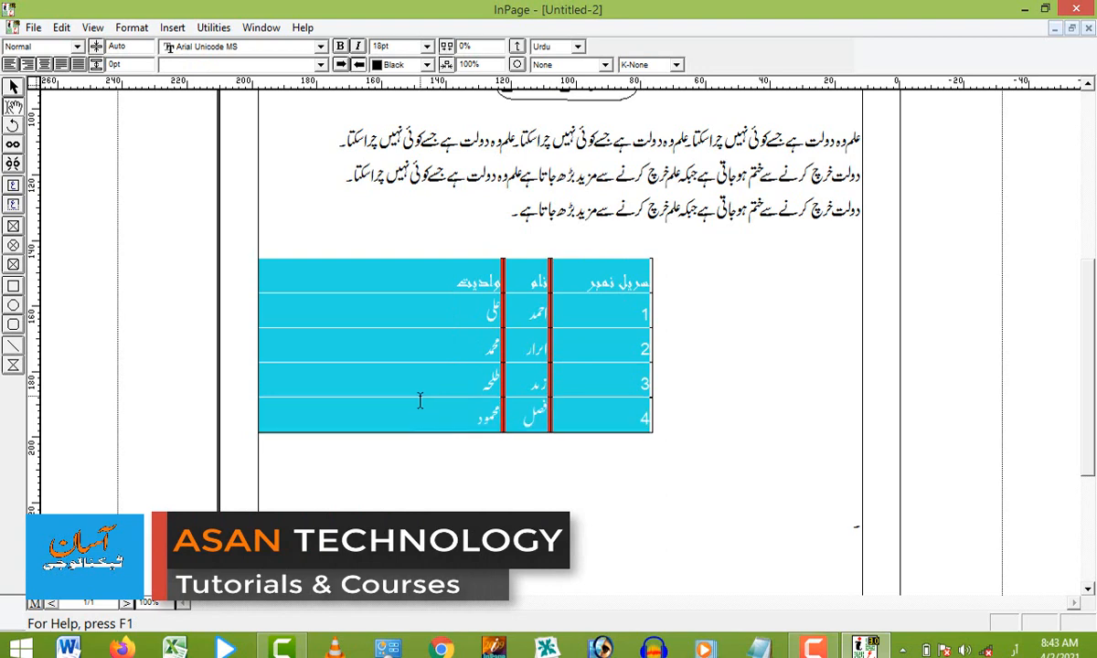
right_click(423, 416)
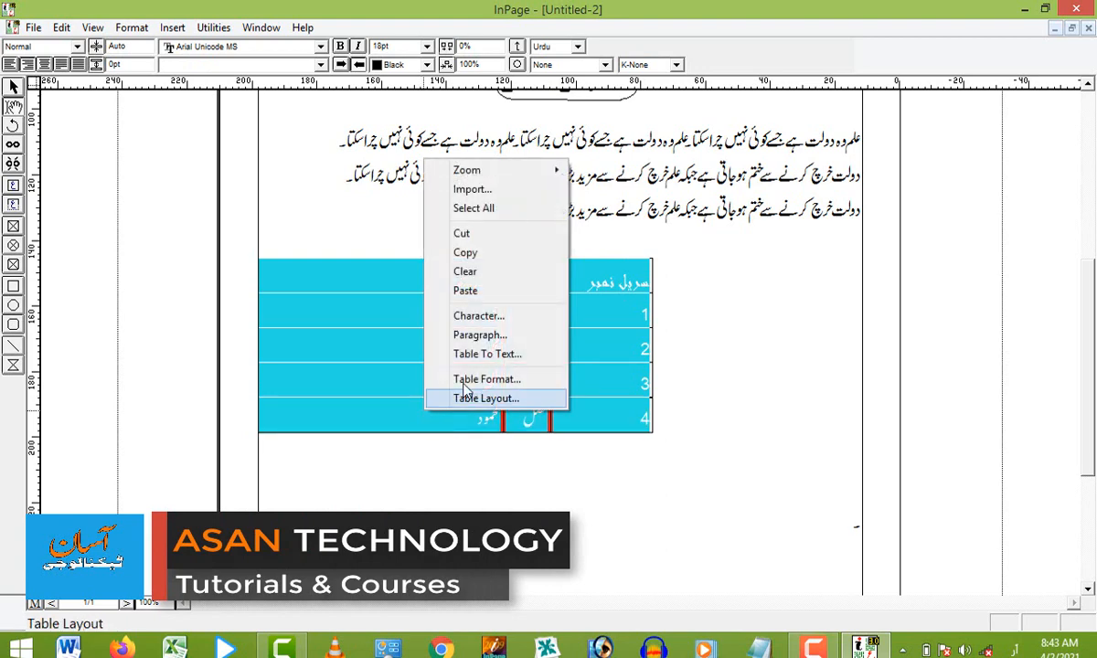
left_click(433, 374)
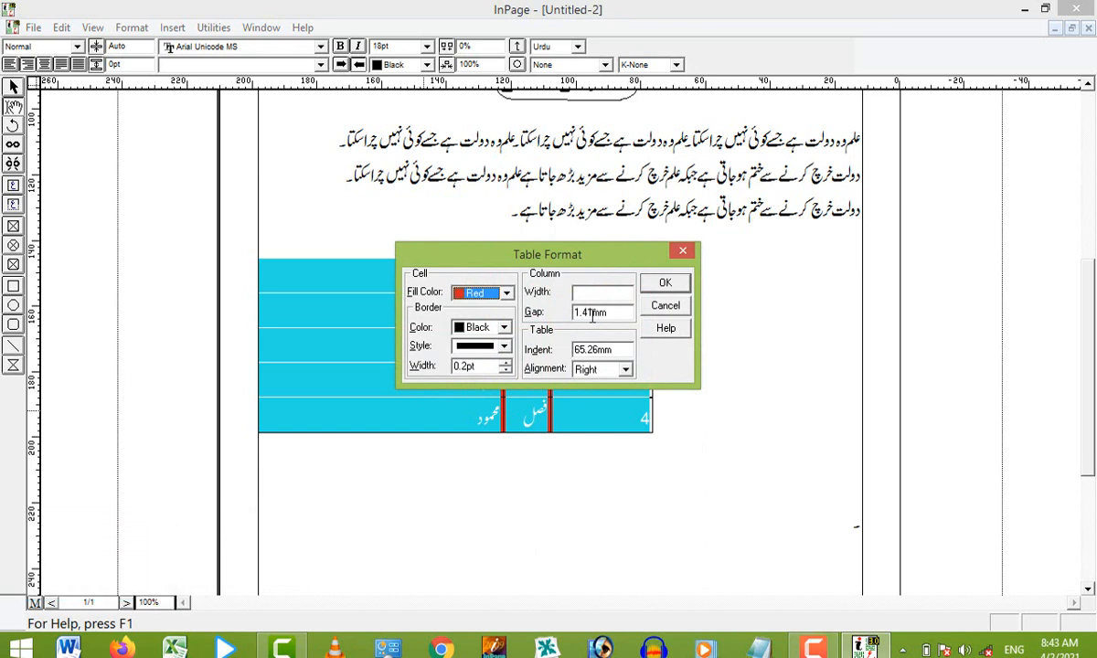
left_click(601, 296)
left_click(664, 282)
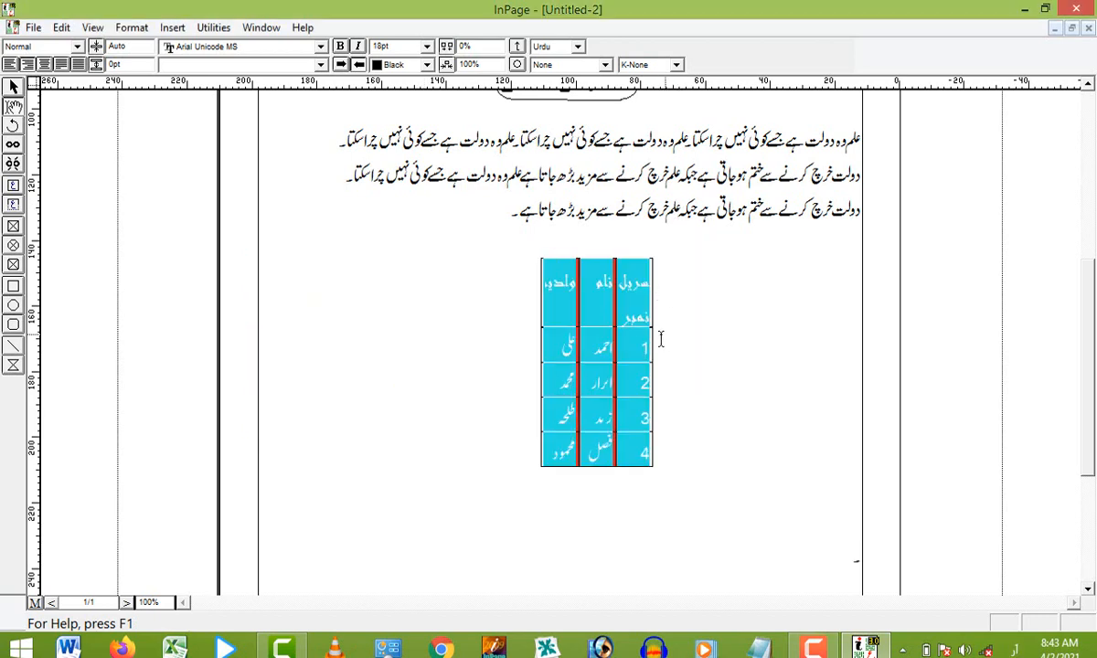
Step: Widen the serial number, name and father's name columns by moving the table's outer edges and inner column border outward
left_click(720, 334)
left_click_drag(720, 334, 733, 335)
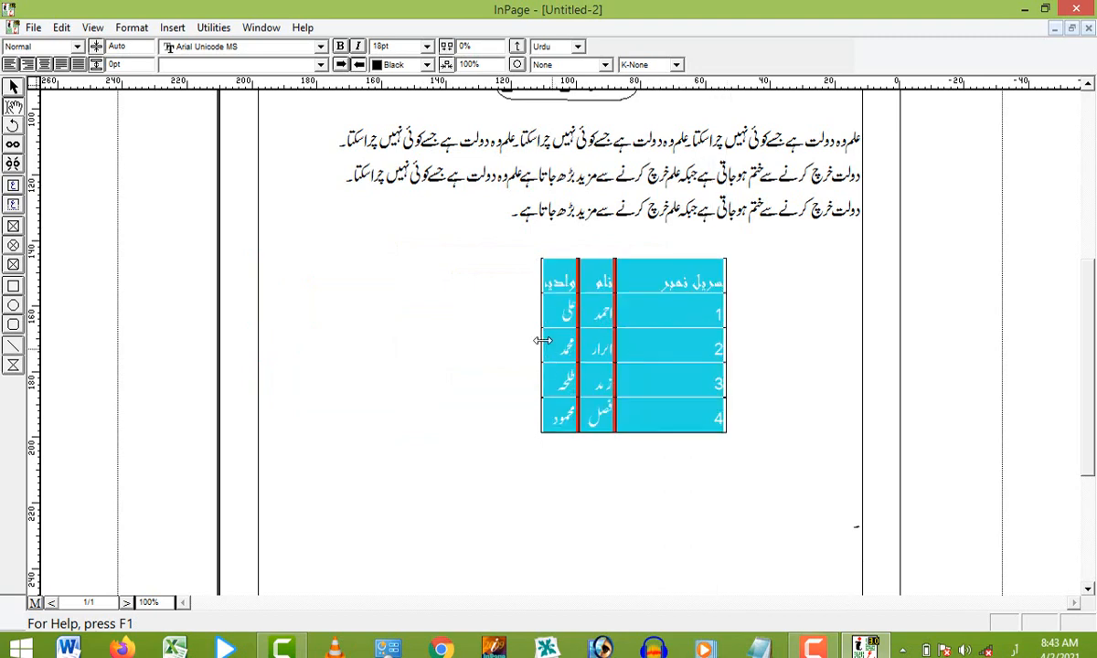
left_click_drag(546, 340, 468, 339)
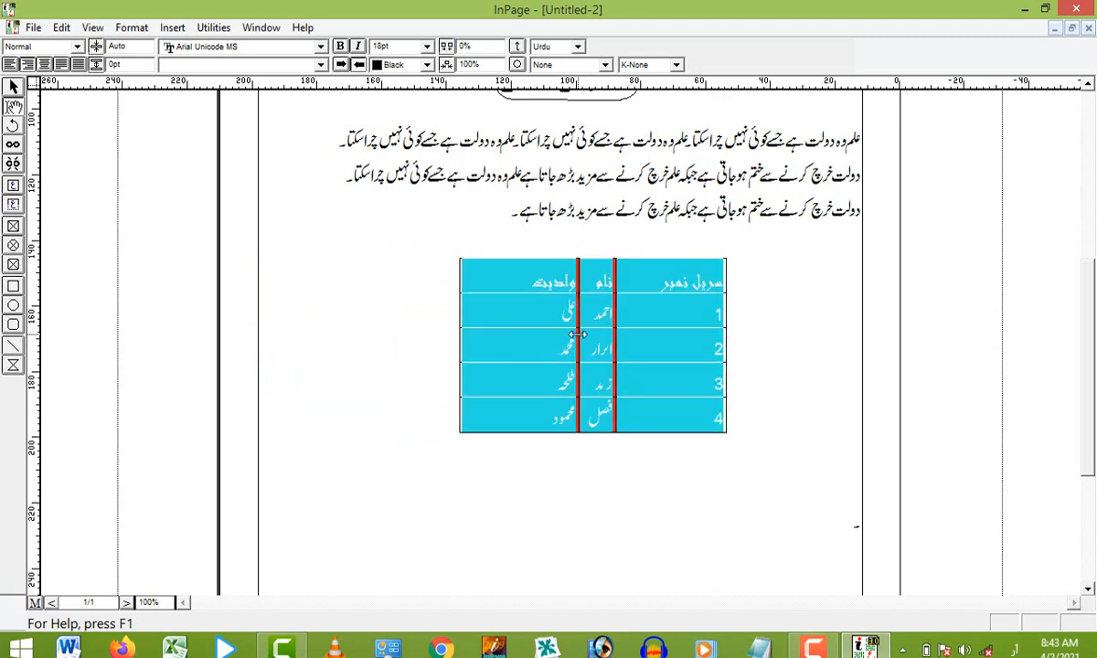
left_click_drag(578, 335, 530, 335)
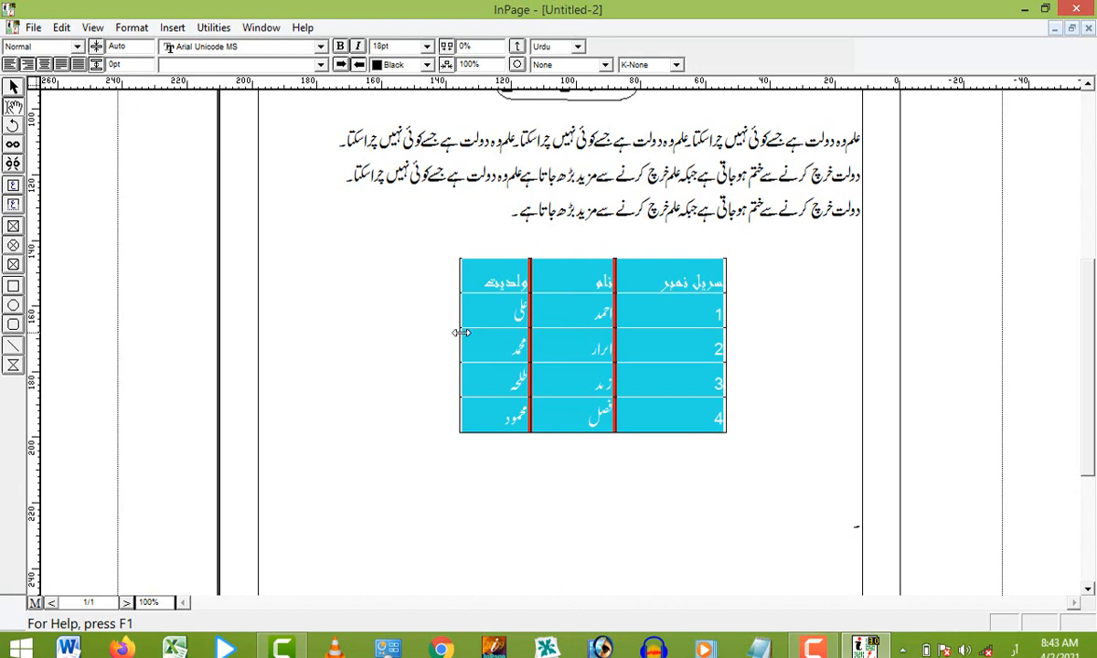
left_click_drag(457, 330, 402, 330)
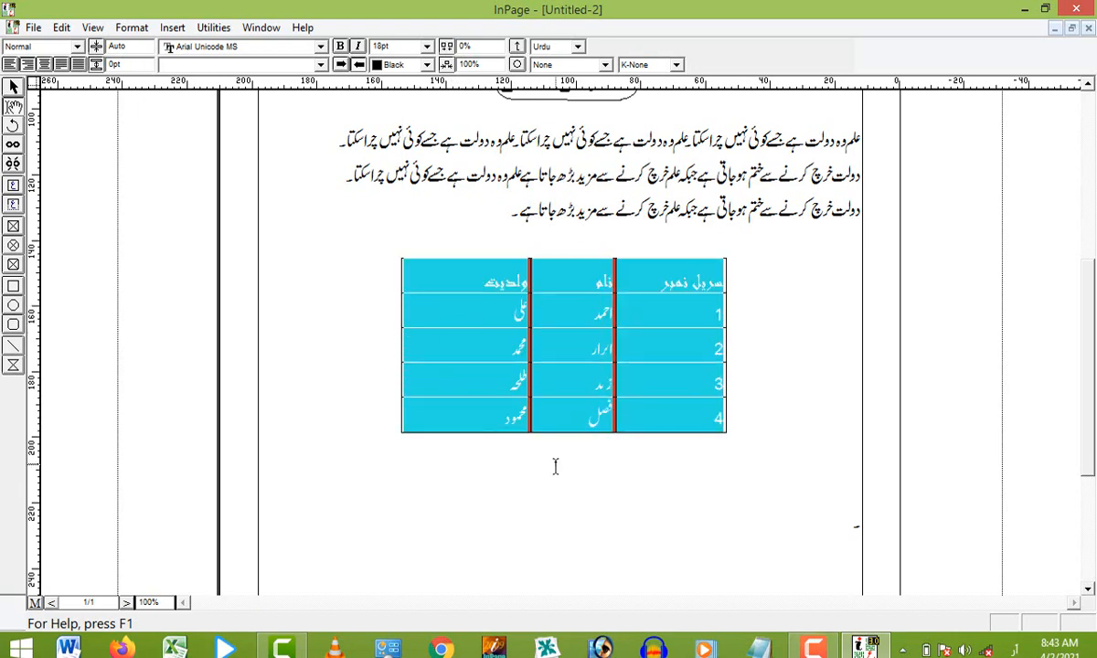
left_click(677, 311)
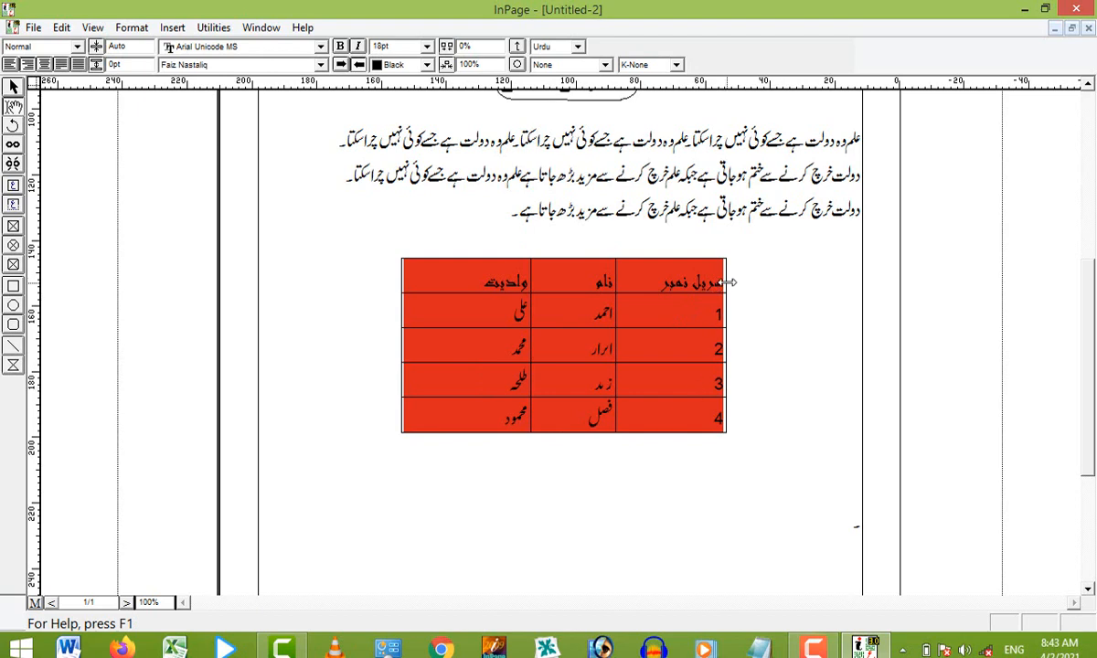
Step: Change the border style of all table cells to the dotted diamond pattern in the Table Format settings
left_click_drag(681, 274, 458, 403)
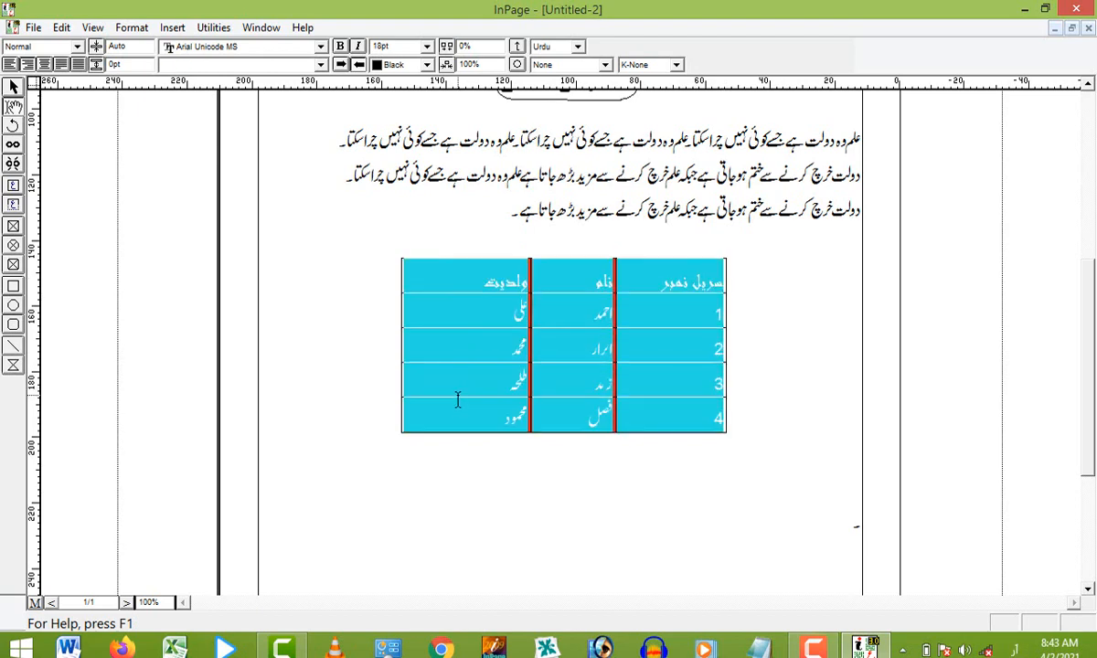
right_click(429, 374)
left_click(479, 345)
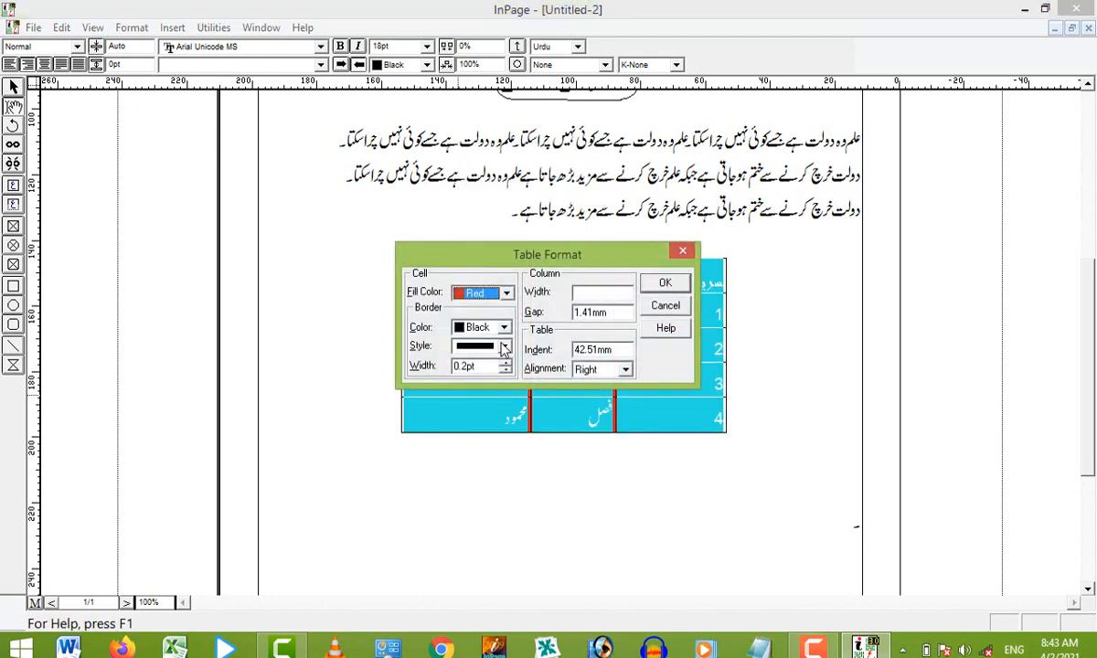
left_click(504, 347)
left_click(493, 376)
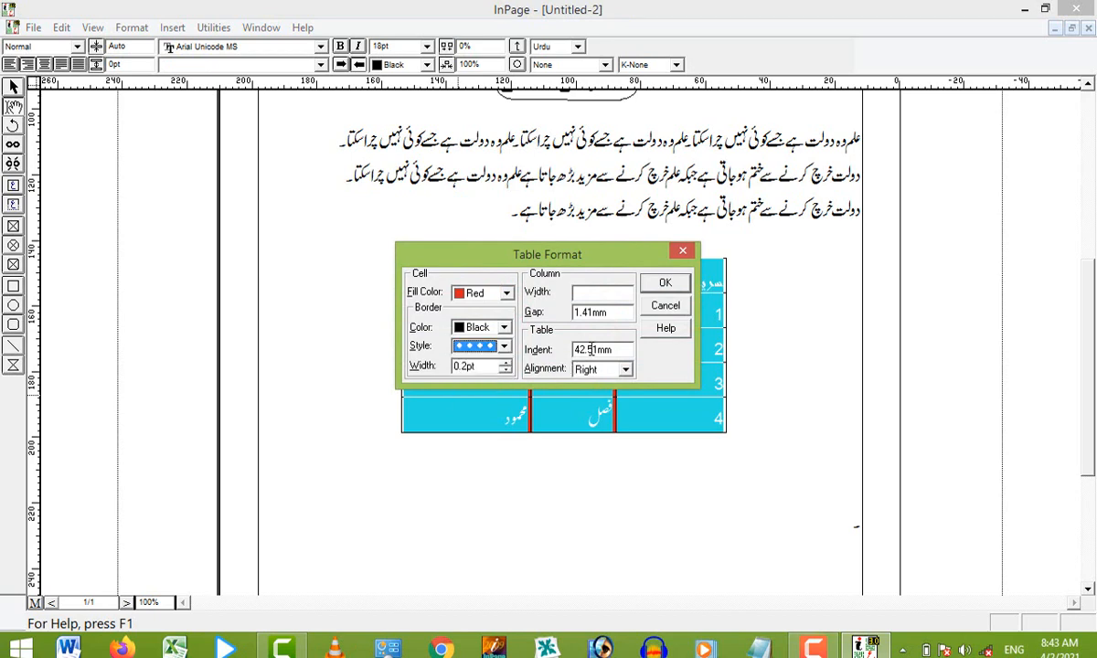
left_click(660, 285)
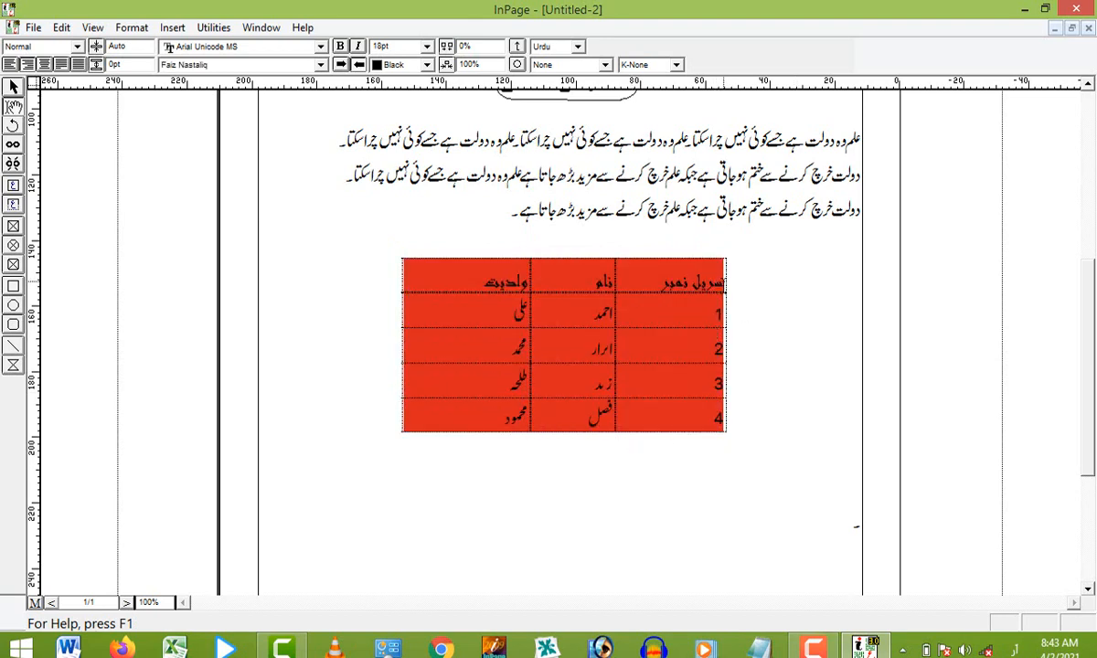
Step: Delete the table row numbered 4 through the Table Layout settings
left_click_drag(677, 268, 486, 417)
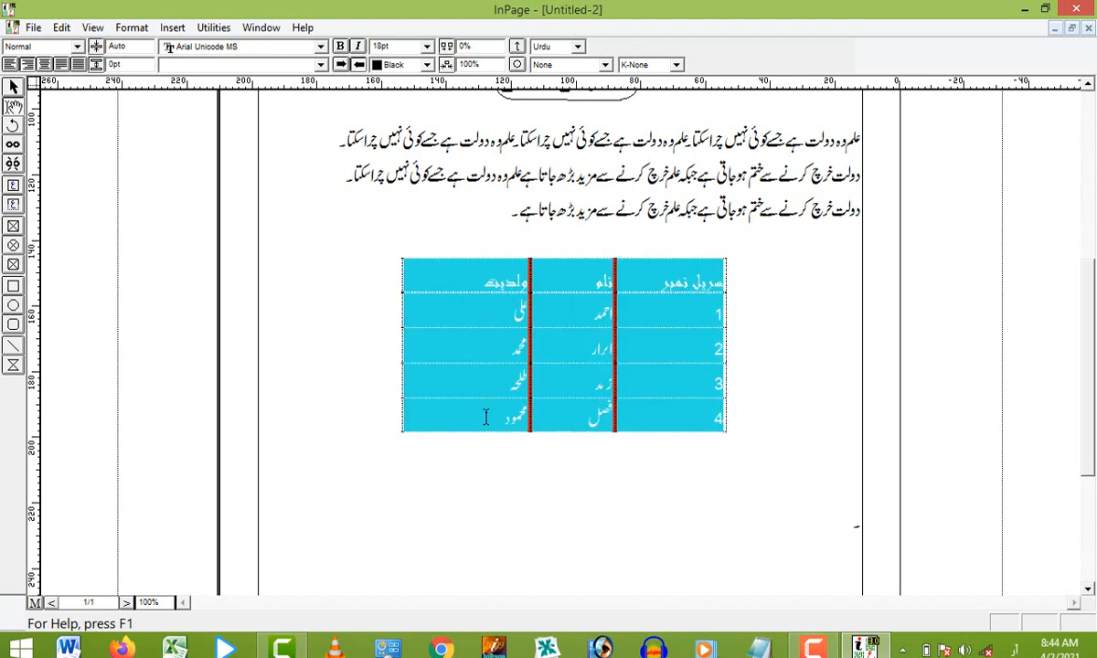
left_click(553, 357)
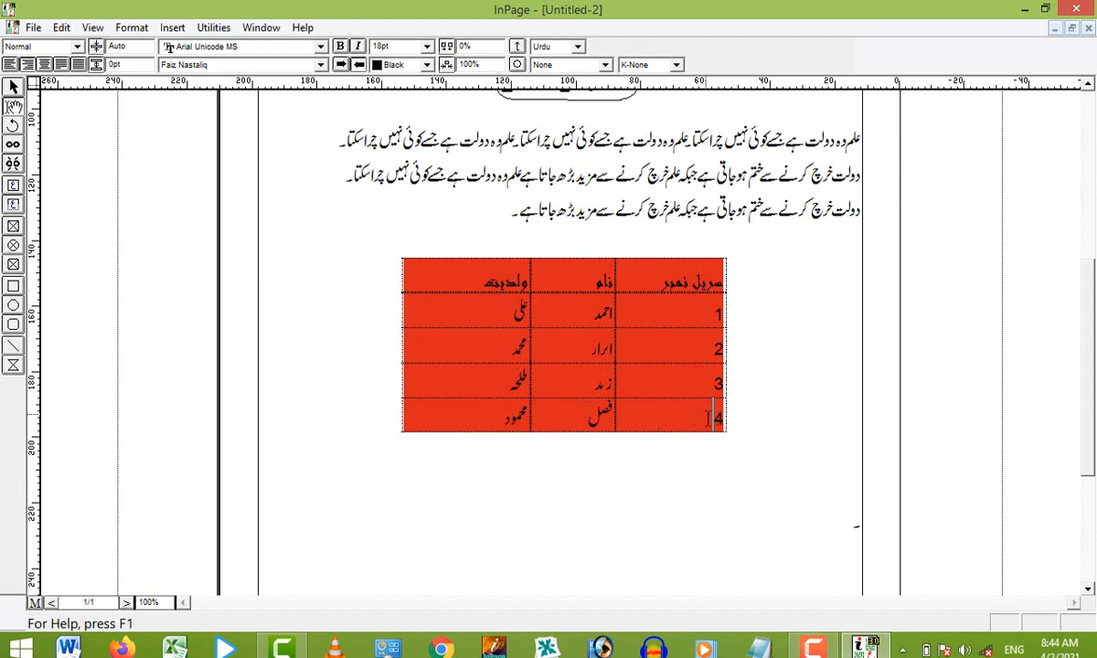
left_click_drag(704, 416, 448, 388)
right_click(477, 417)
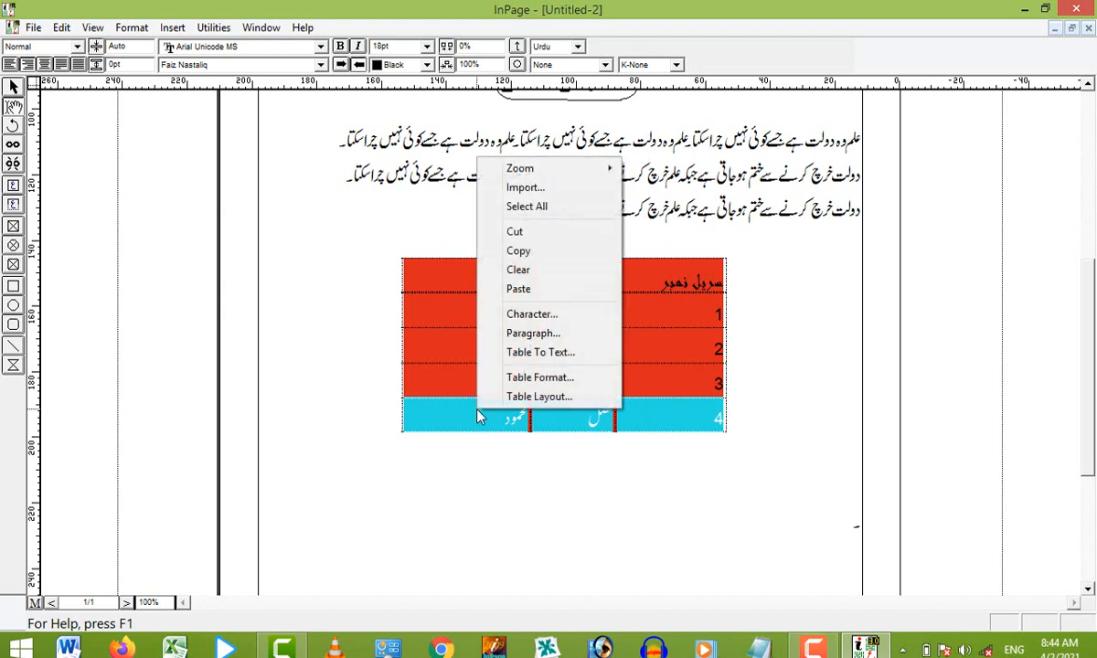
left_click(539, 397)
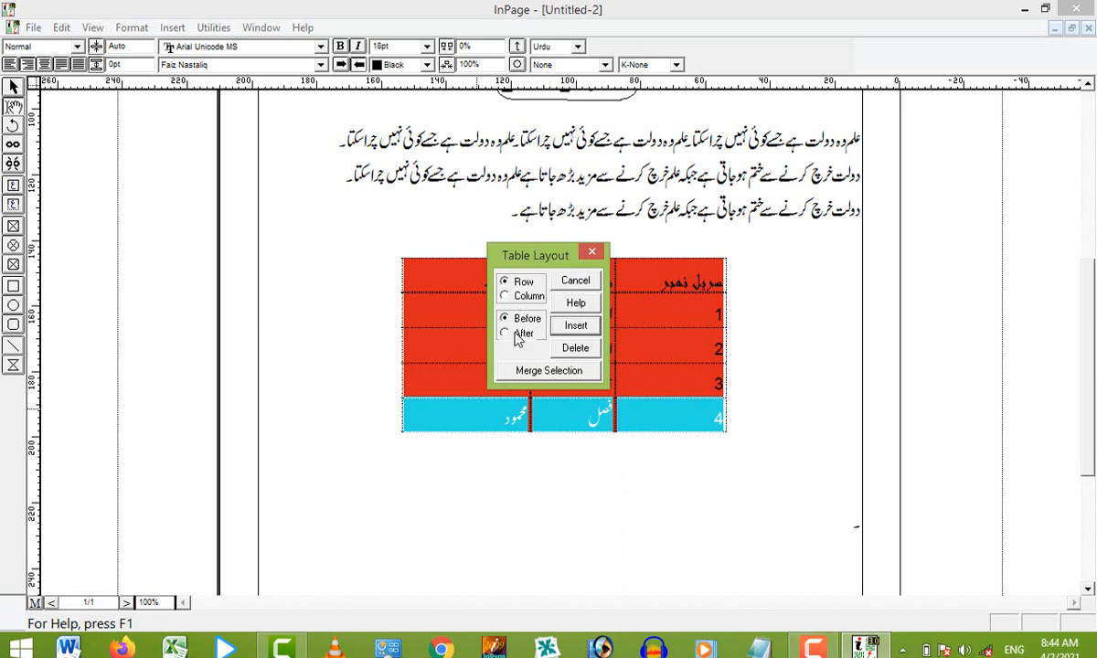
left_click(590, 351)
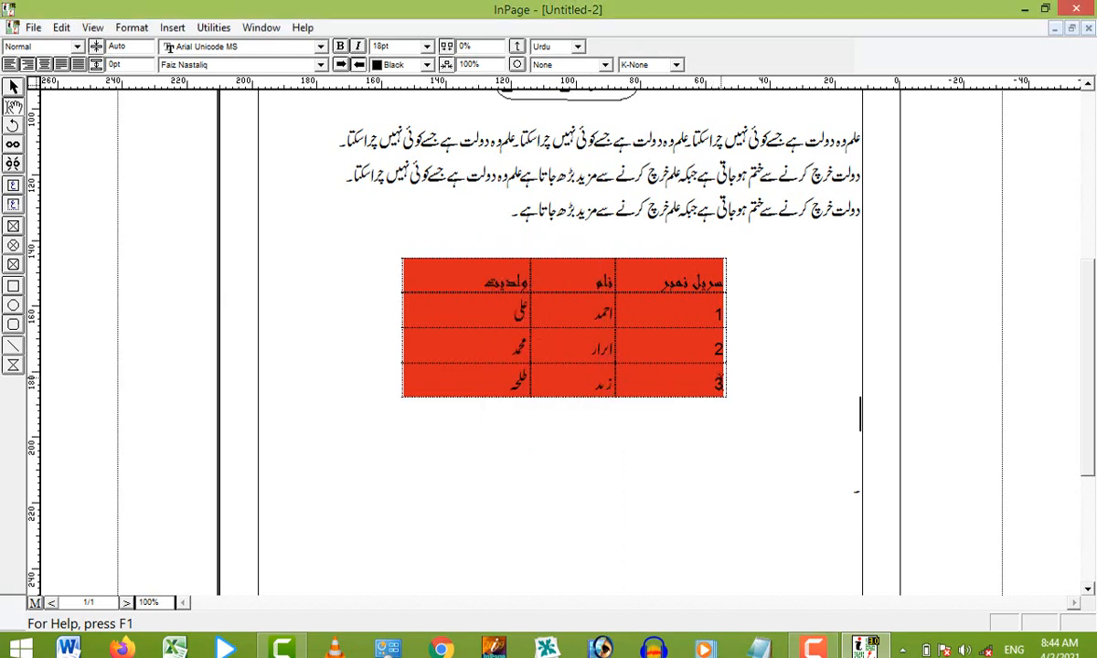
Step: Insert an empty row after the row numbered 3 through the Table Layout settings
left_click_drag(720, 380, 493, 377)
right_click(493, 377)
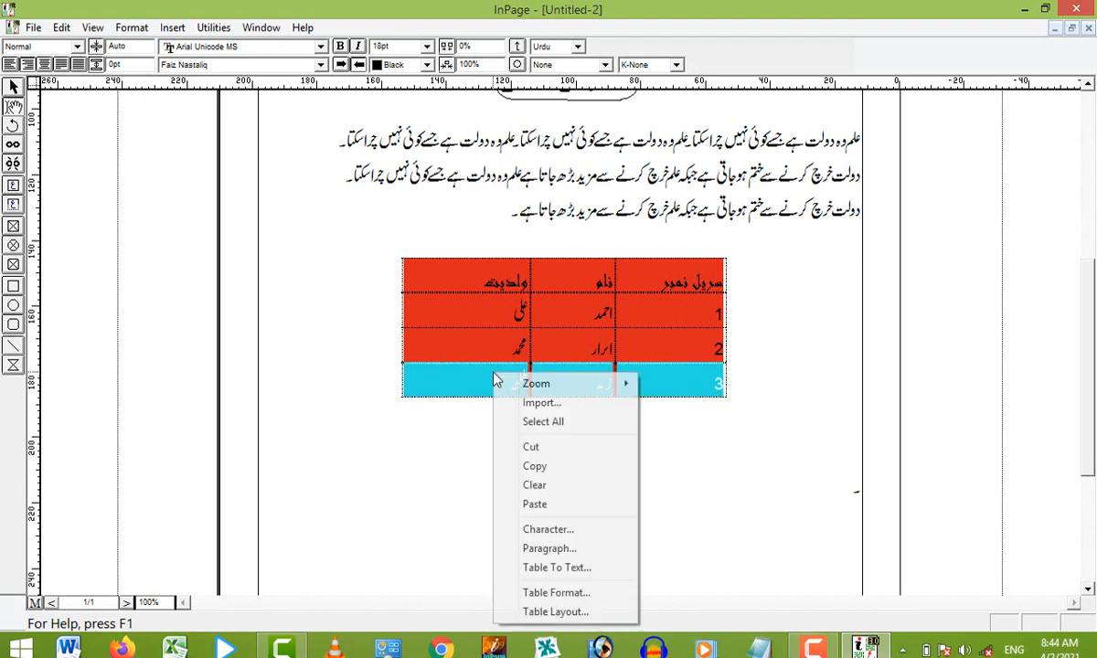
left_click(583, 614)
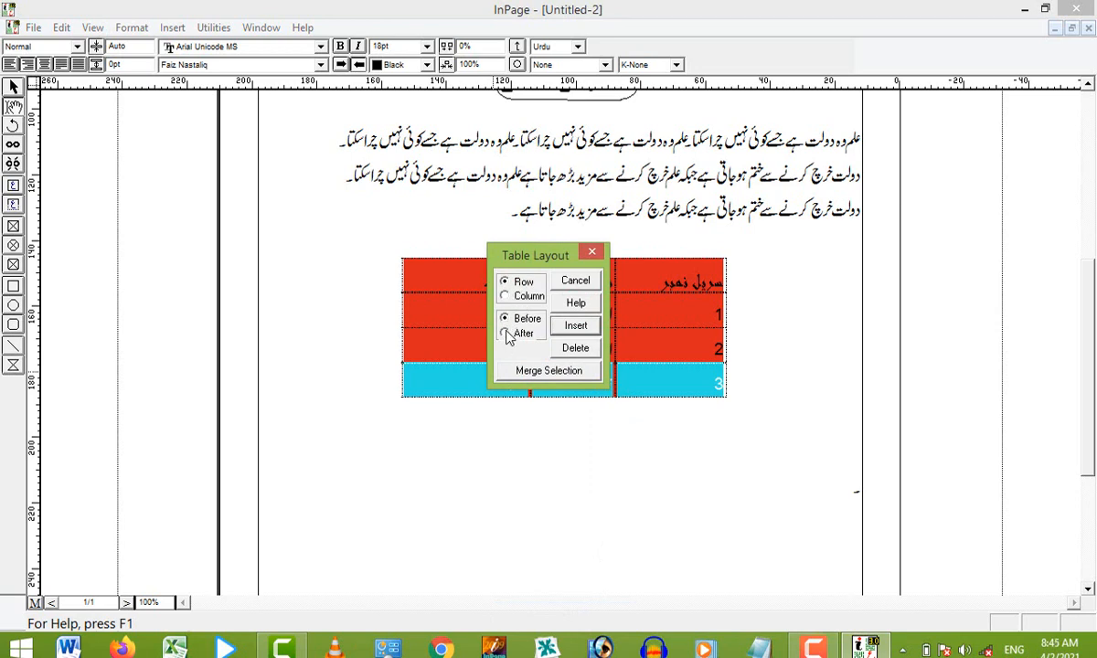
left_click(576, 326)
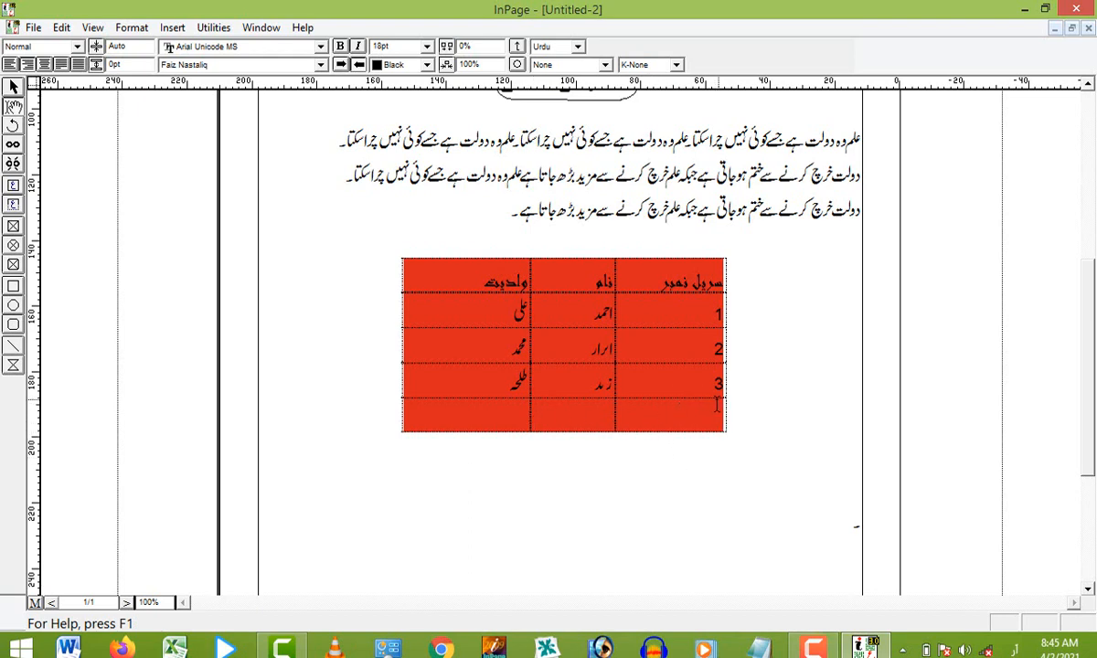
Step: Set the table's alignment to Left in the Table Format settings
key("shift+Tab")
left_click(697, 417)
left_click(131, 26)
left_click(588, 356)
right_click(711, 407)
left_click(772, 570)
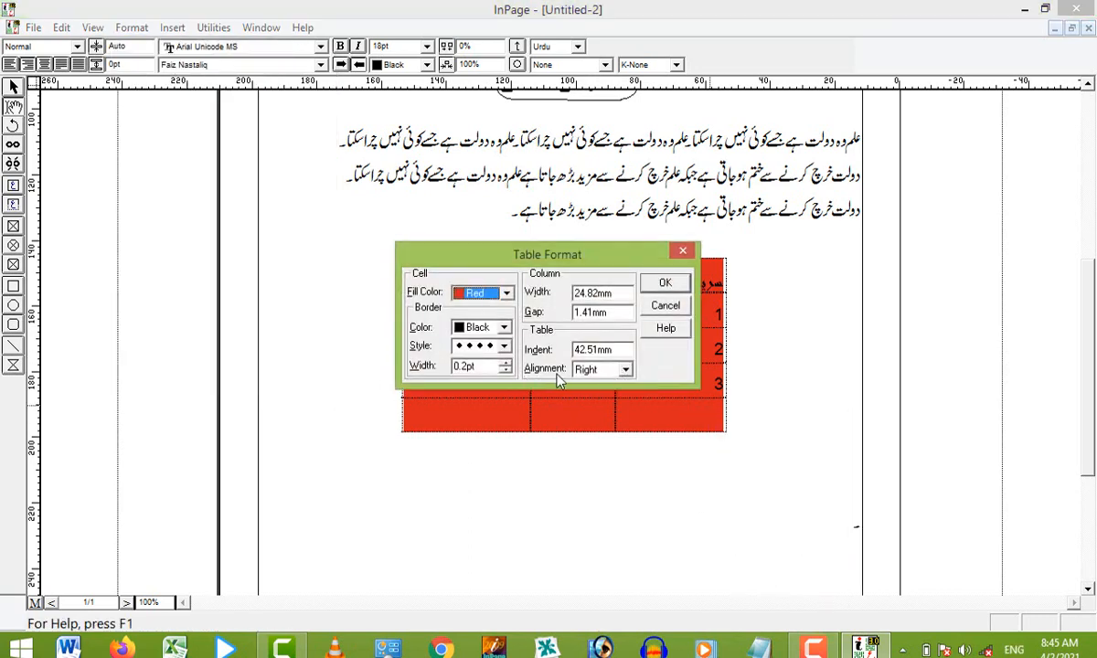
left_click(626, 371)
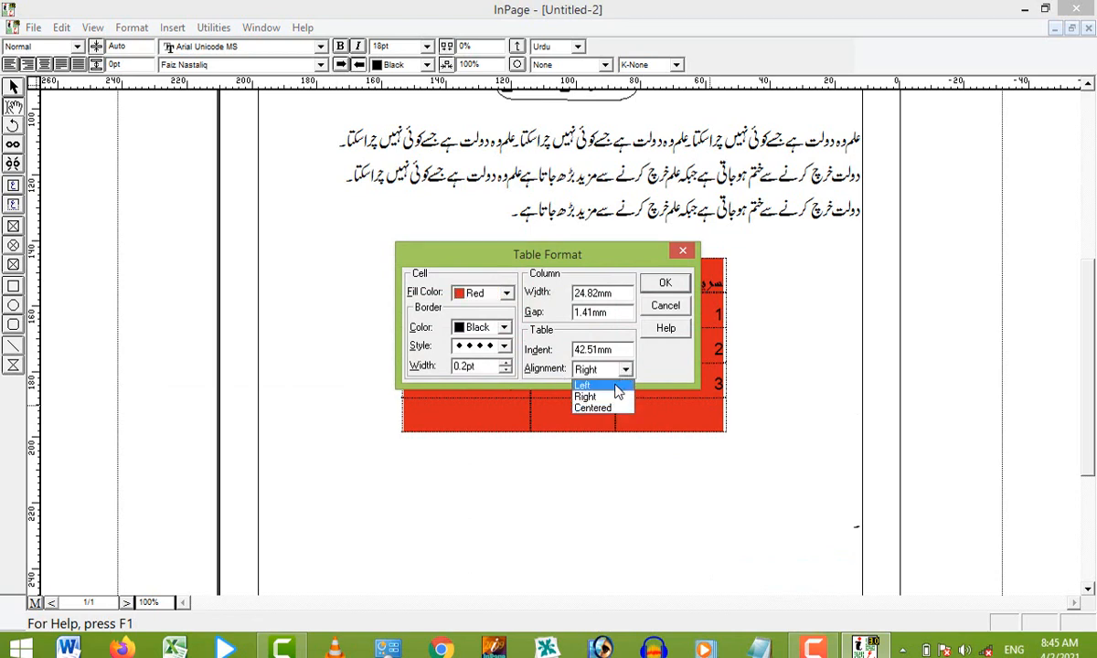
left_click(619, 385)
left_click(664, 285)
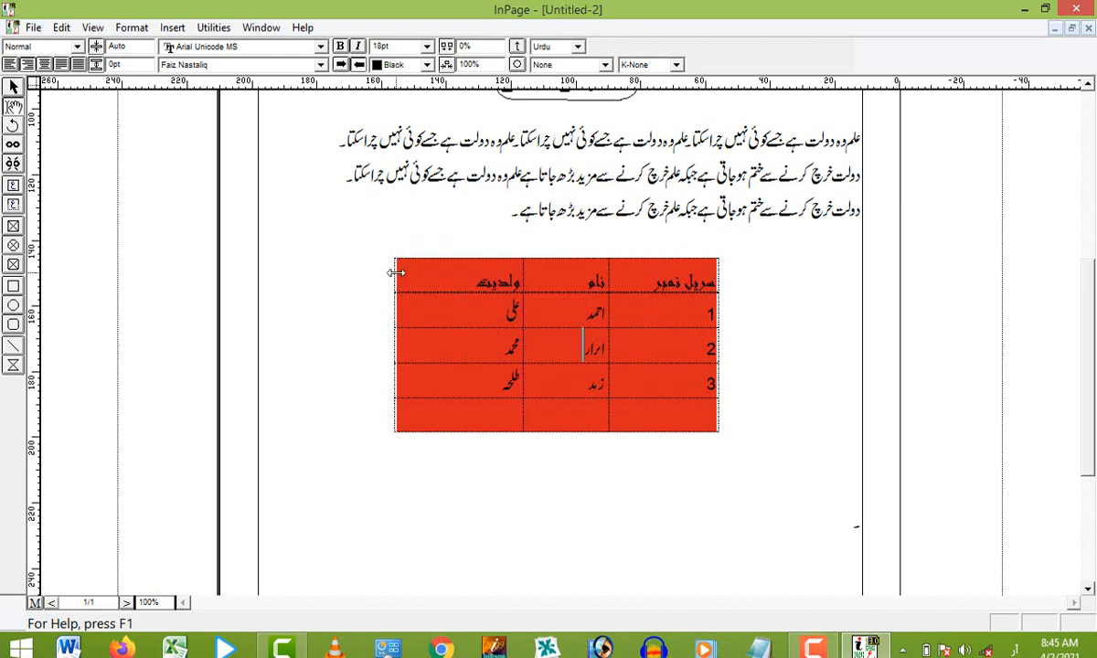
Step: Widen the father's name column by stretching the table's outer edge
left_click_drag(394, 288, 280, 280)
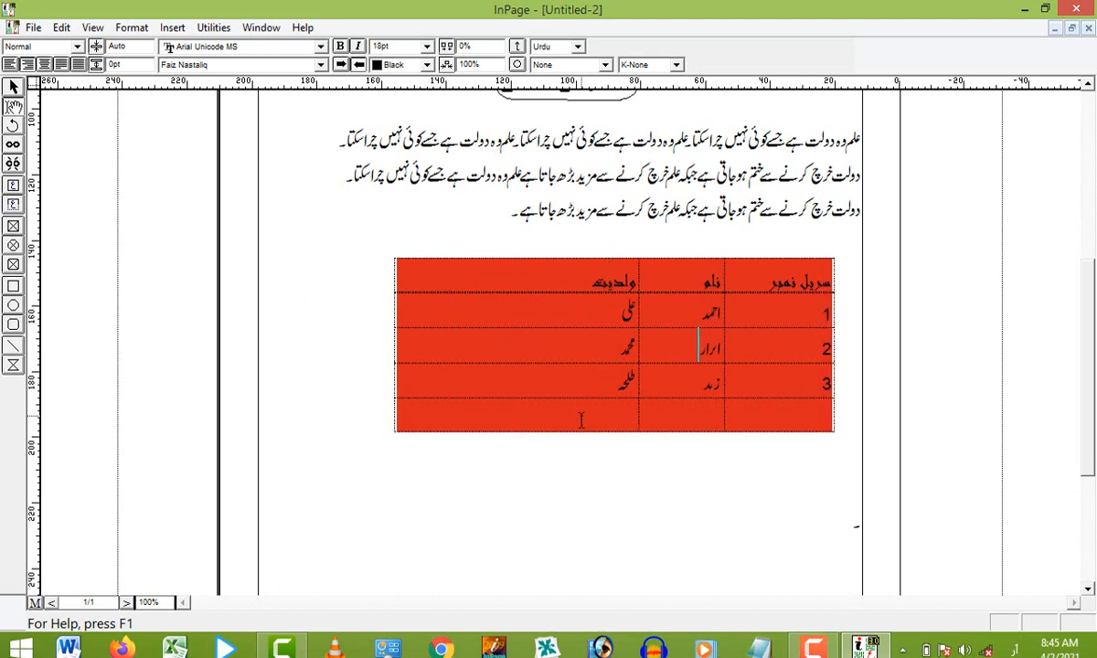
left_click_drag(681, 416, 742, 352)
left_click(742, 352)
left_click(714, 484)
Step: Copy the three-line Urdu paragraph above the table and paste it below the table
left_click_drag(473, 227, 947, 144)
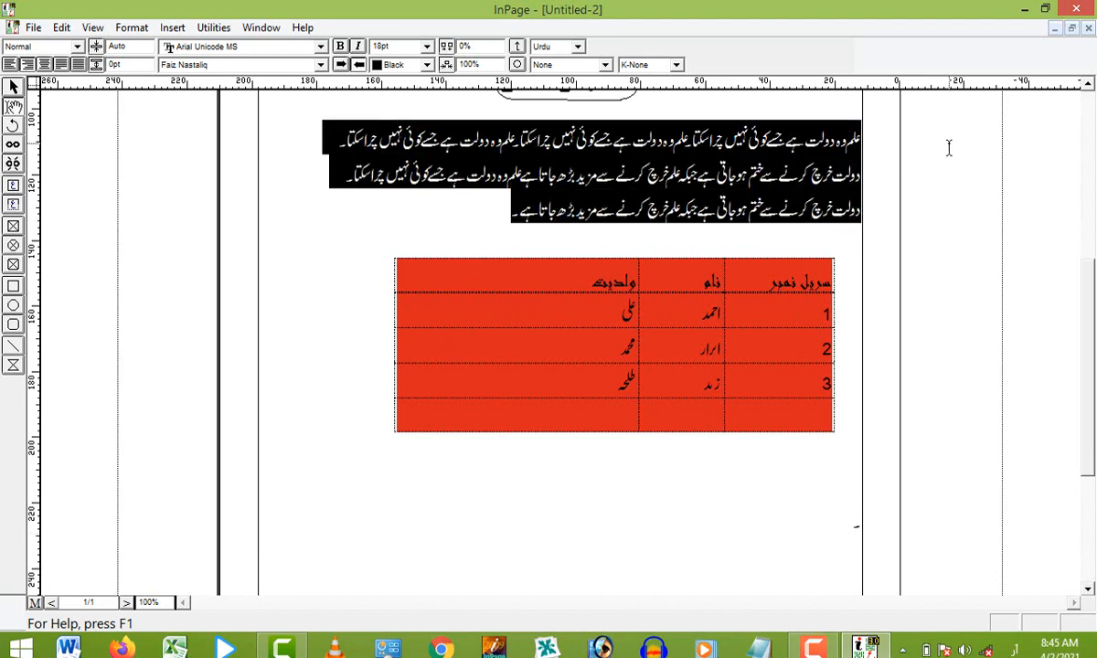
left_click(808, 474)
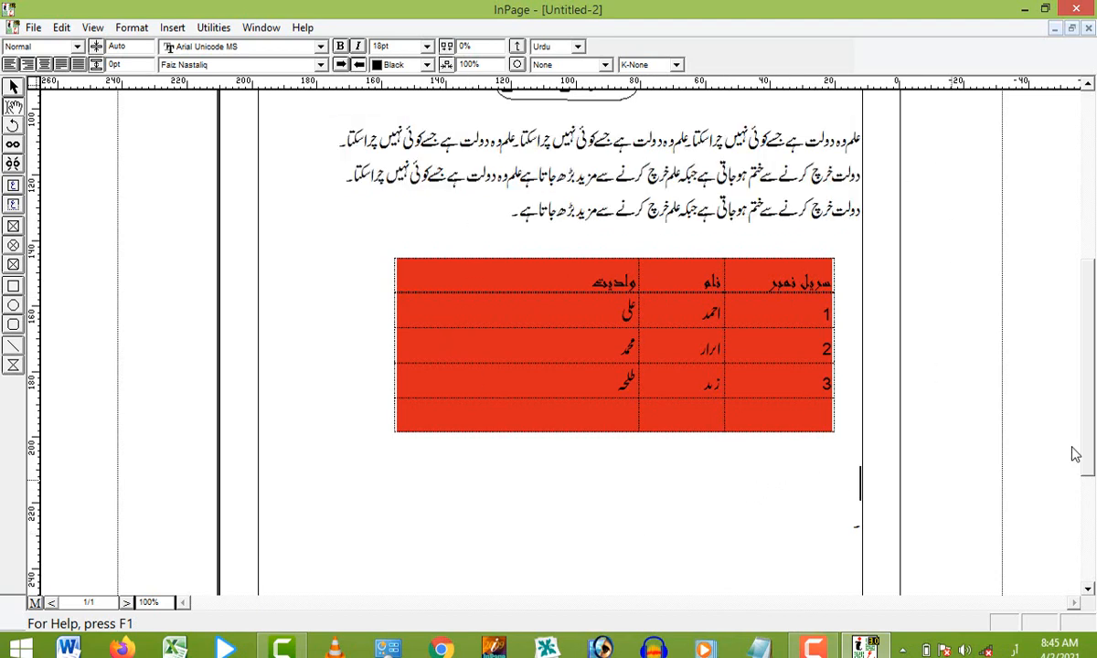
scroll(1092, 384, "down", 1)
key("ctrl+v")
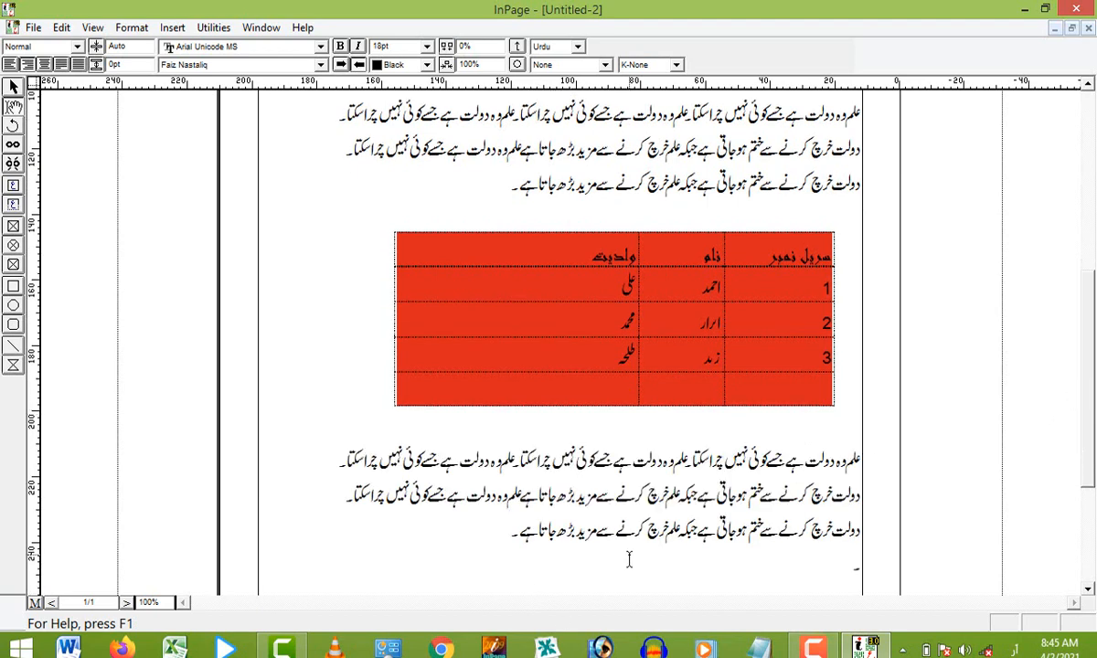
scroll(1078, 425, "down", 1)
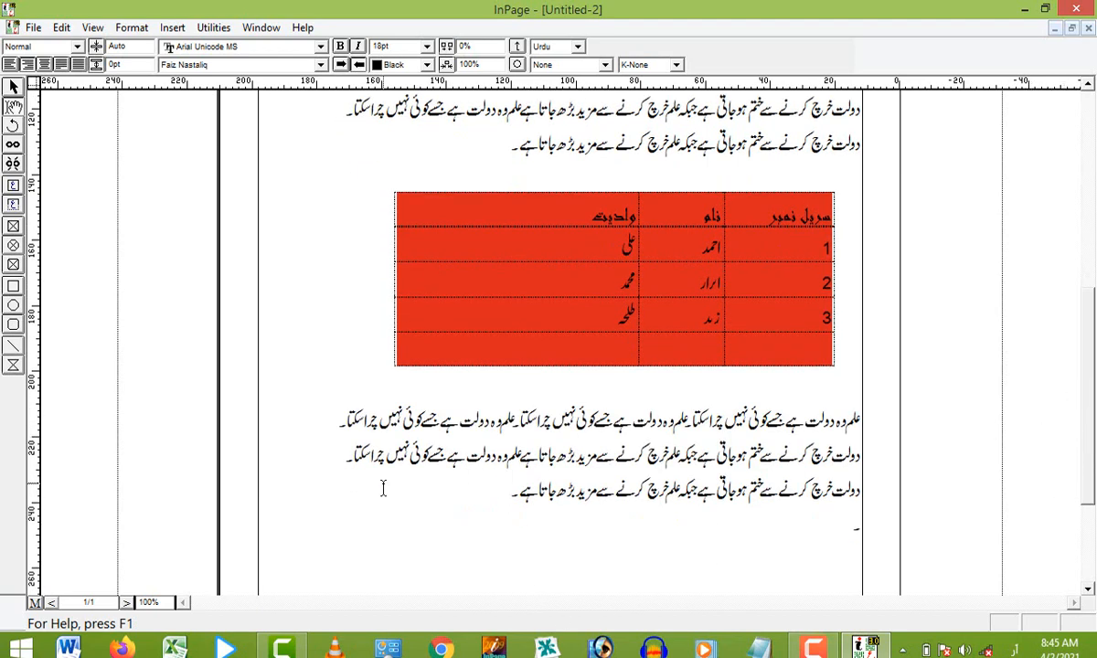
Step: Add blank lines after the pasted paragraph below the table until the text continues on a second page
left_click(518, 491)
key("Return")
key("Return")
key("Return")
key("Return")
key("Return")
key("Return")
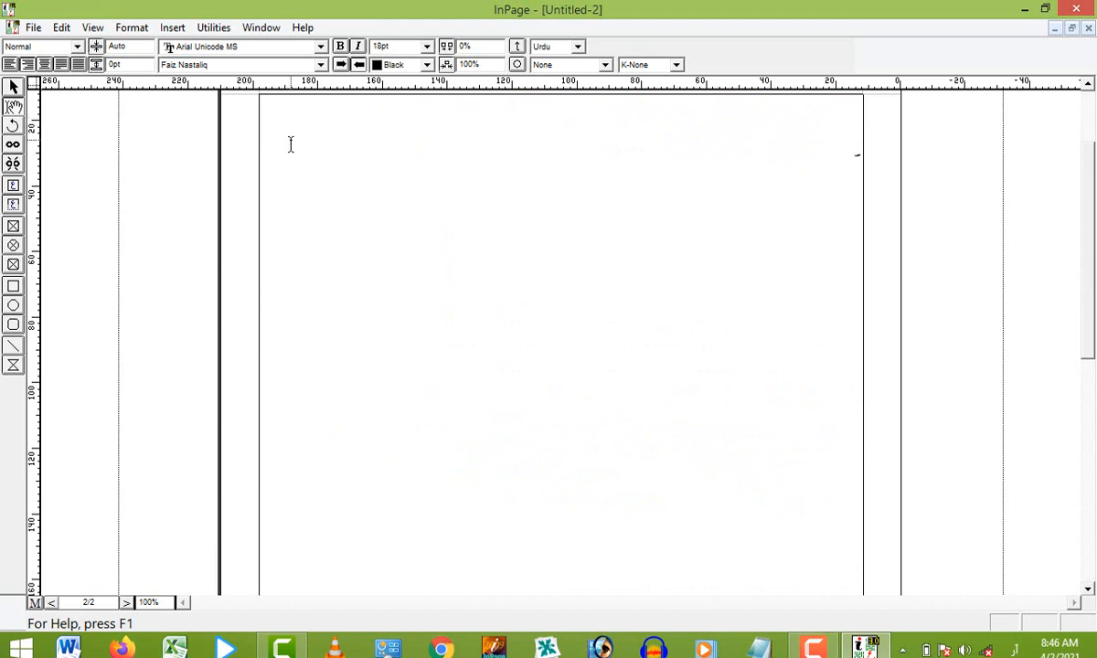
Step: Copy the محمد ﷺ symbol from the Symbols document and paste it at the top of the second page of Untitled-2
left_click(215, 28)
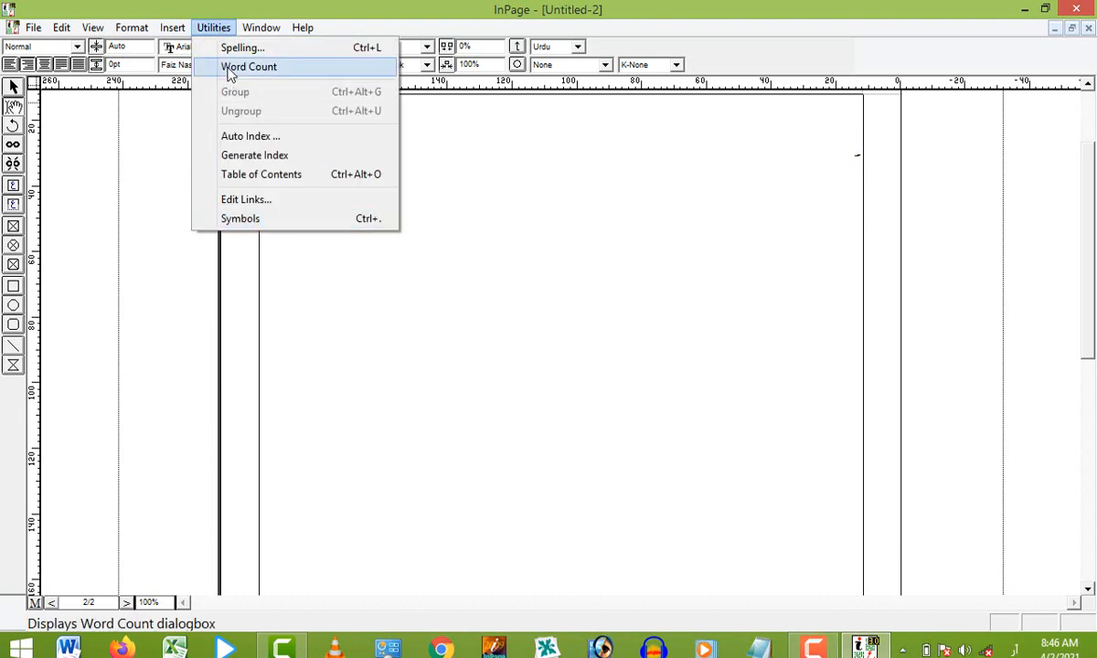
left_click(306, 220)
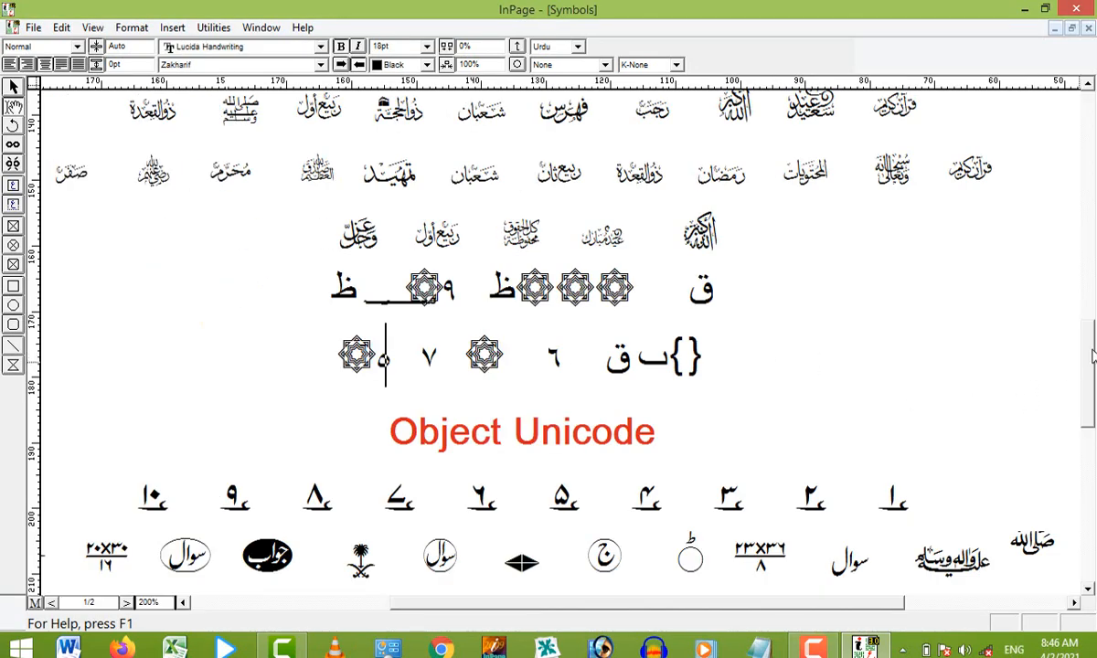
mouse_move(1093, 259)
left_mouse_down()
mouse_move(1093, 121)
mouse_move(1086, 277)
left_mouse_up()
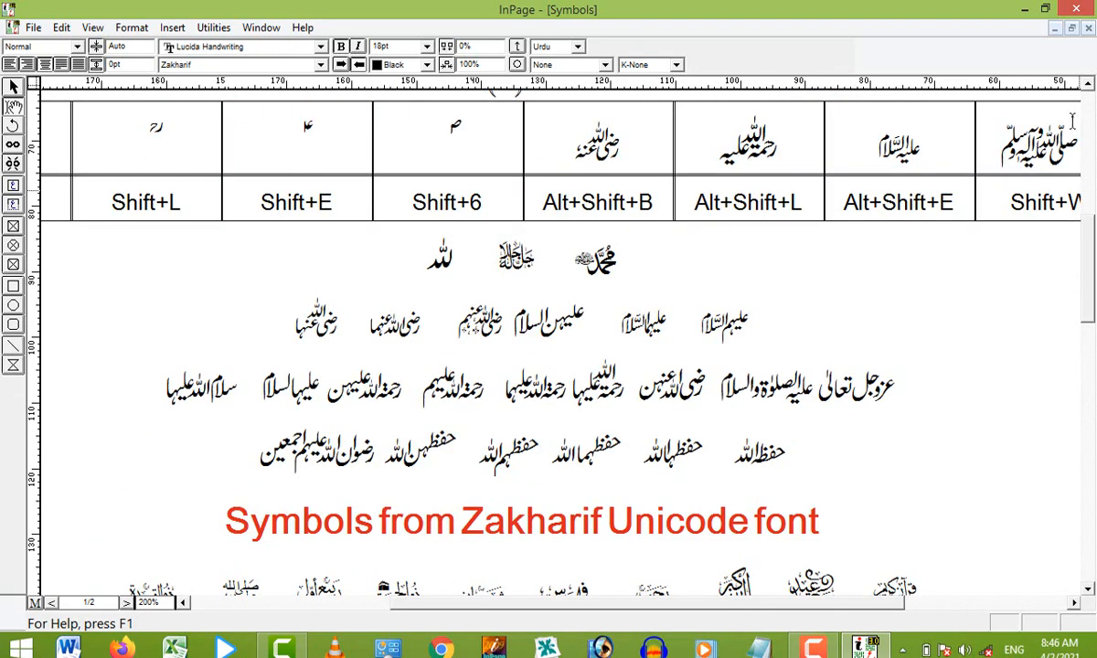
left_click_drag(544, 239, 636, 266)
left_click(584, 259)
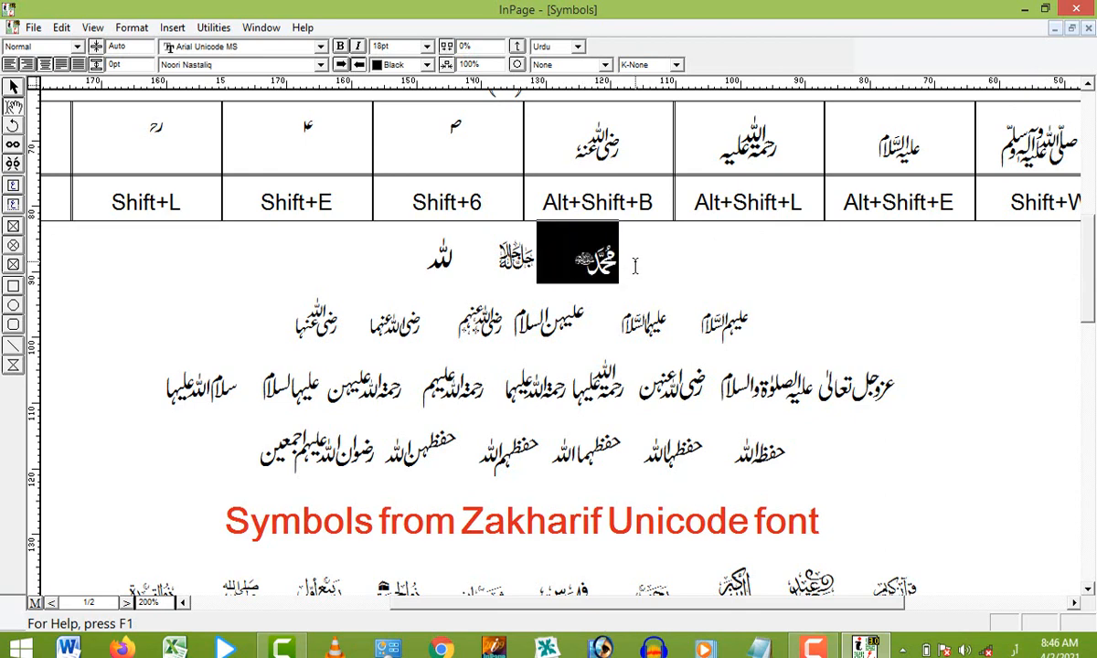
left_click(1055, 28)
left_click(895, 114)
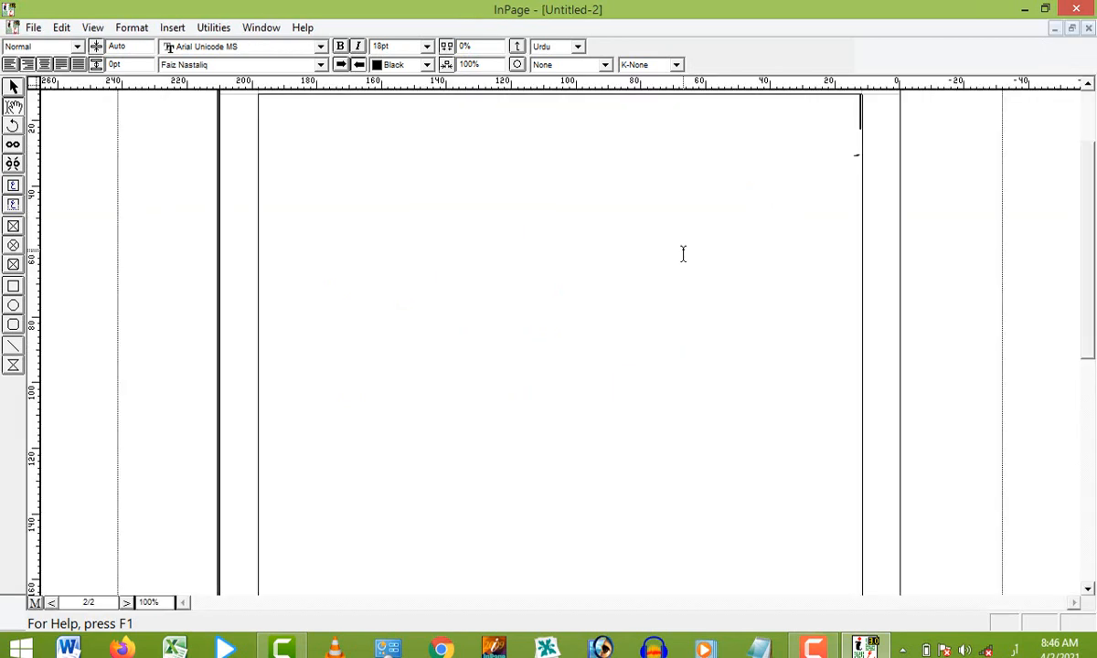
key("ctrl+v")
Step: Set the font size of the pasted محمد ﷺ symbol to 48pt
left_click_drag(830, 116, 635, 111)
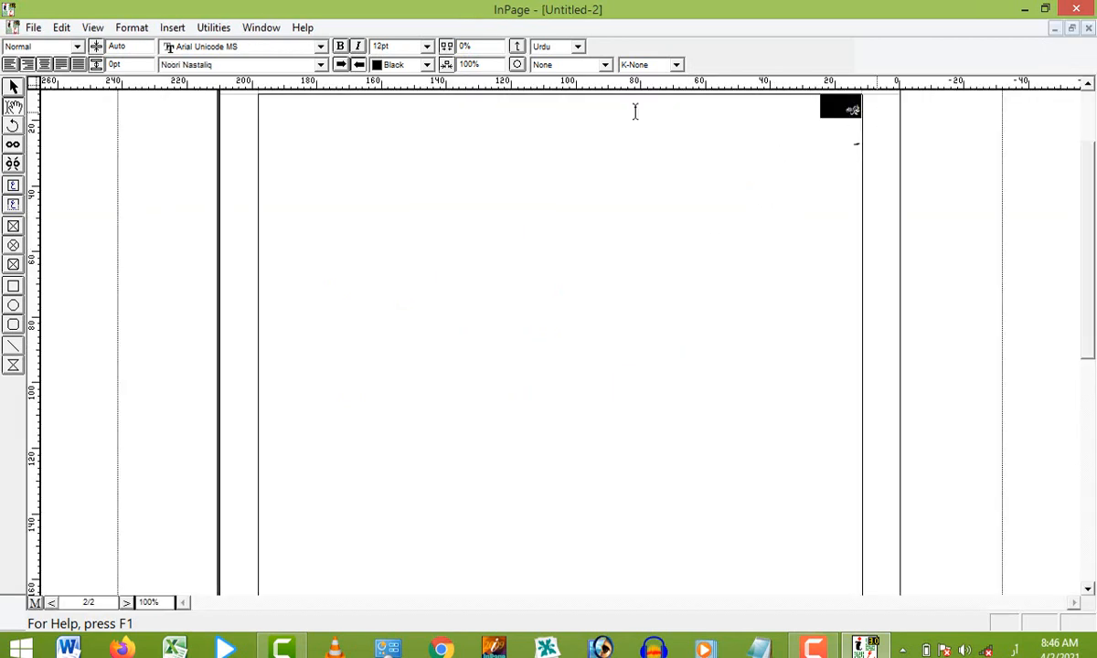
left_click(426, 46)
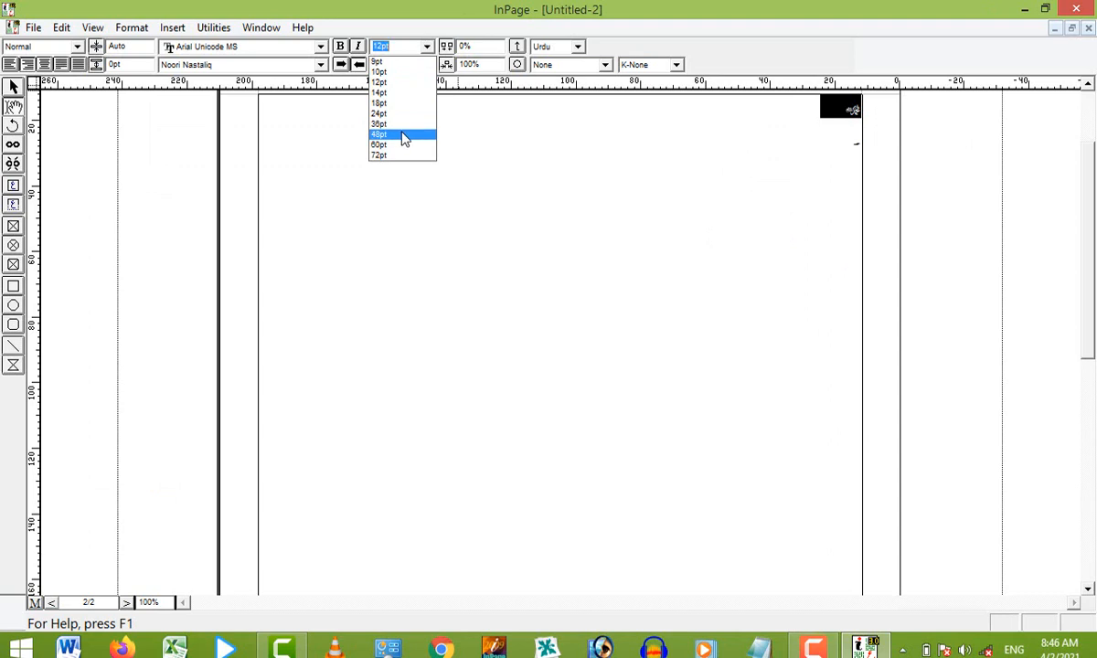
left_click(407, 140)
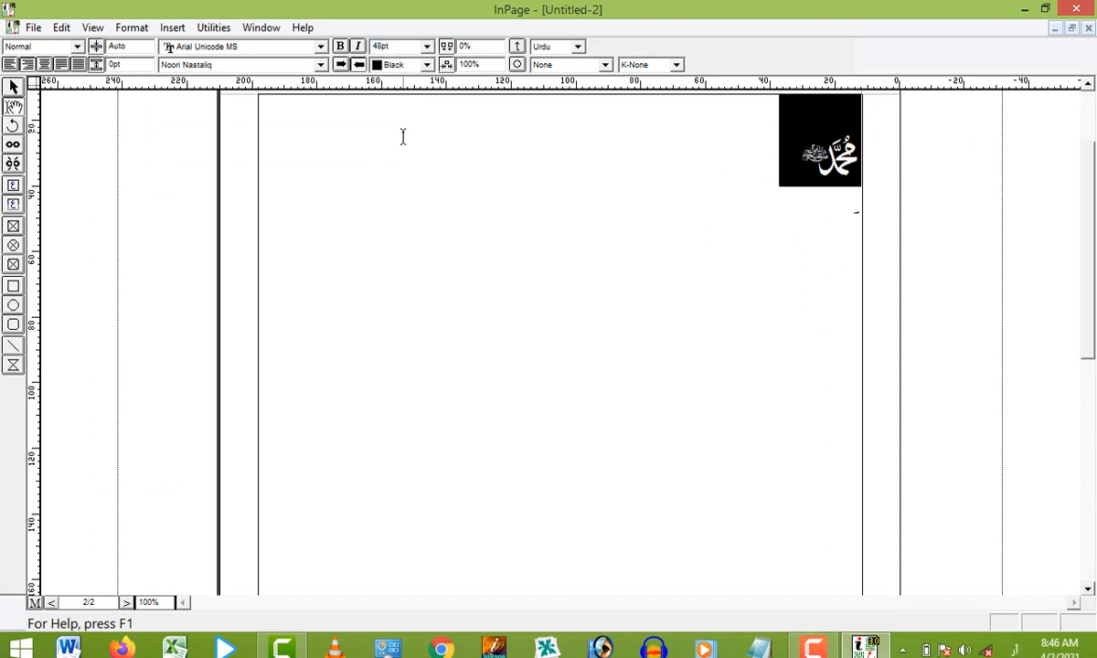
left_click(640, 222)
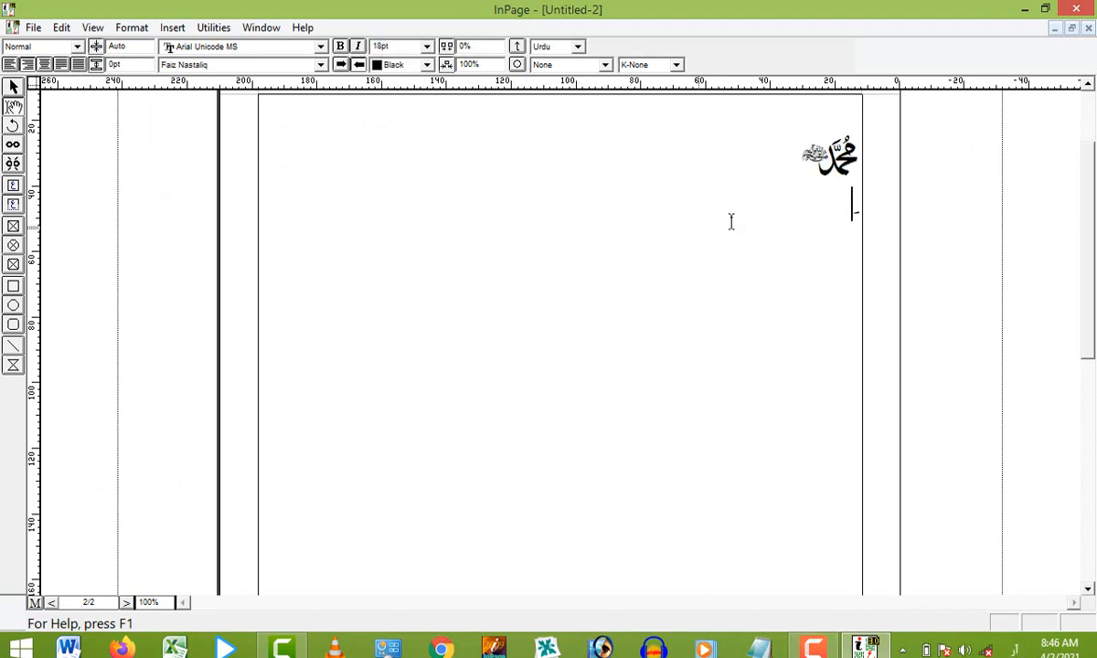
Step: Reopen the Symbols document and examine the honorific phrases with their shortcuts and the Zakharif Unicode font symbols
left_click(218, 28)
left_click(284, 219)
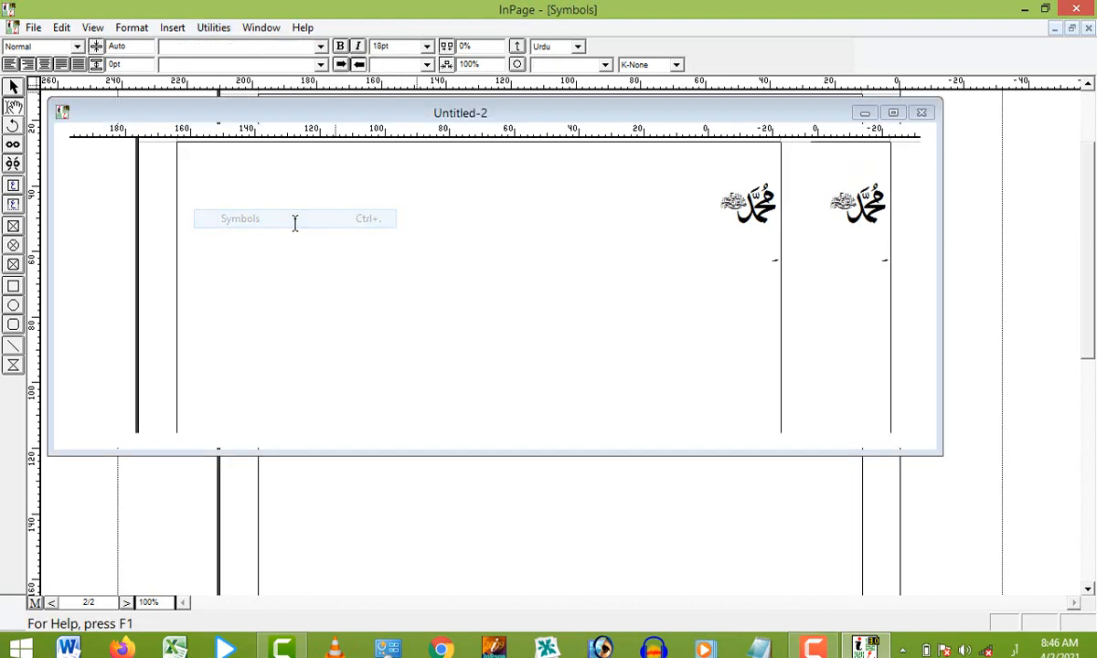
scroll(1088, 275, "up", 1)
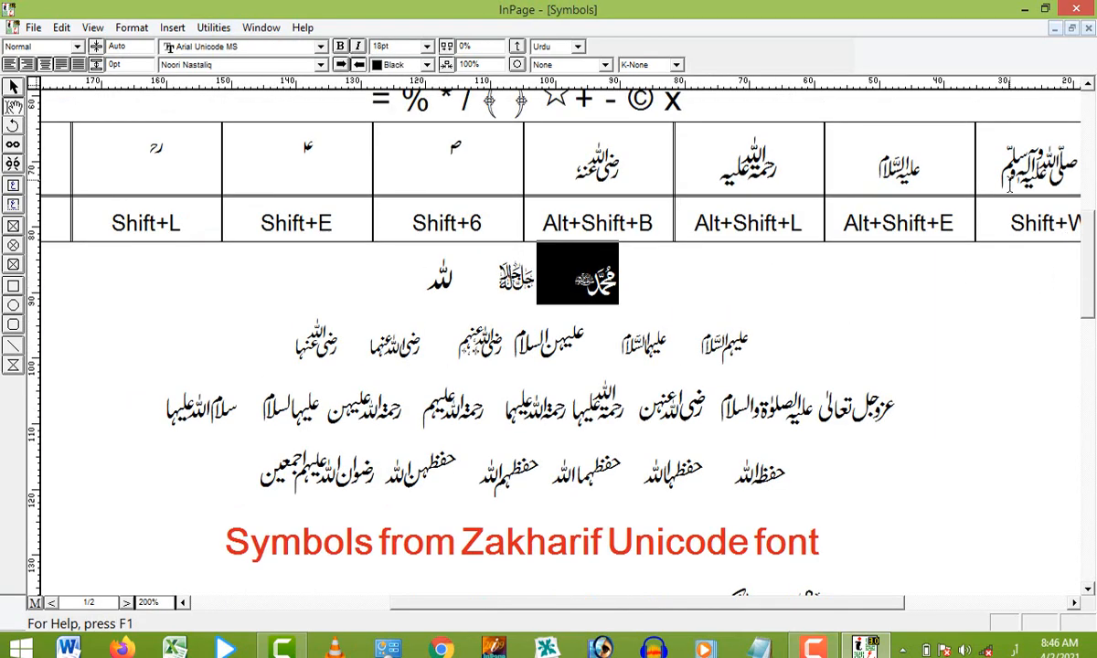
left_click(1077, 182)
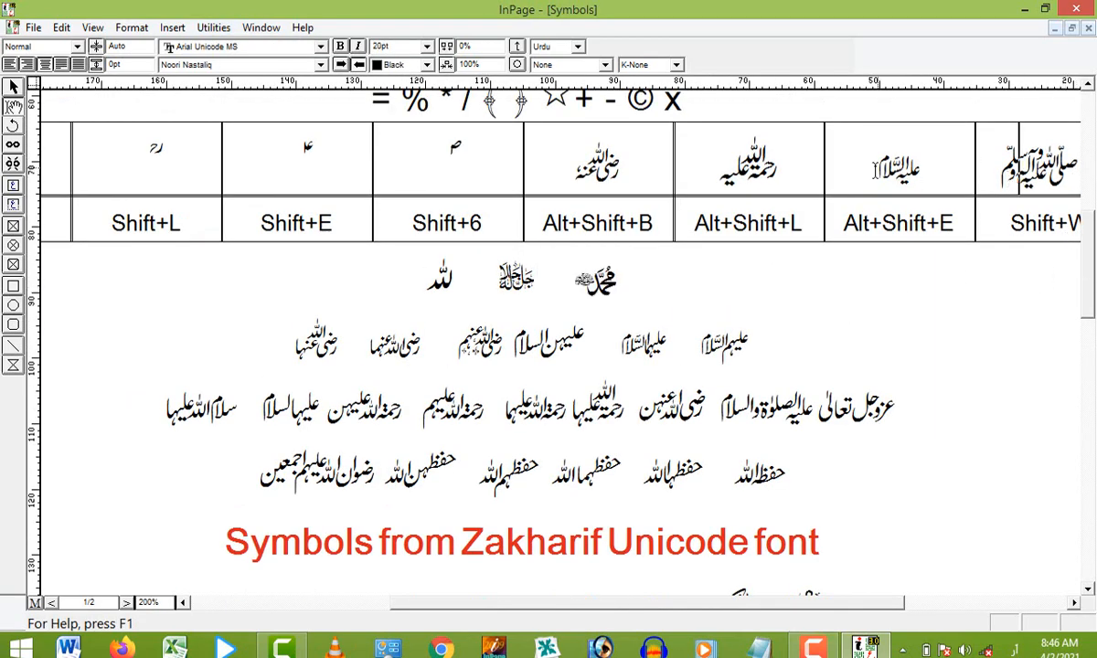
double_click(923, 169)
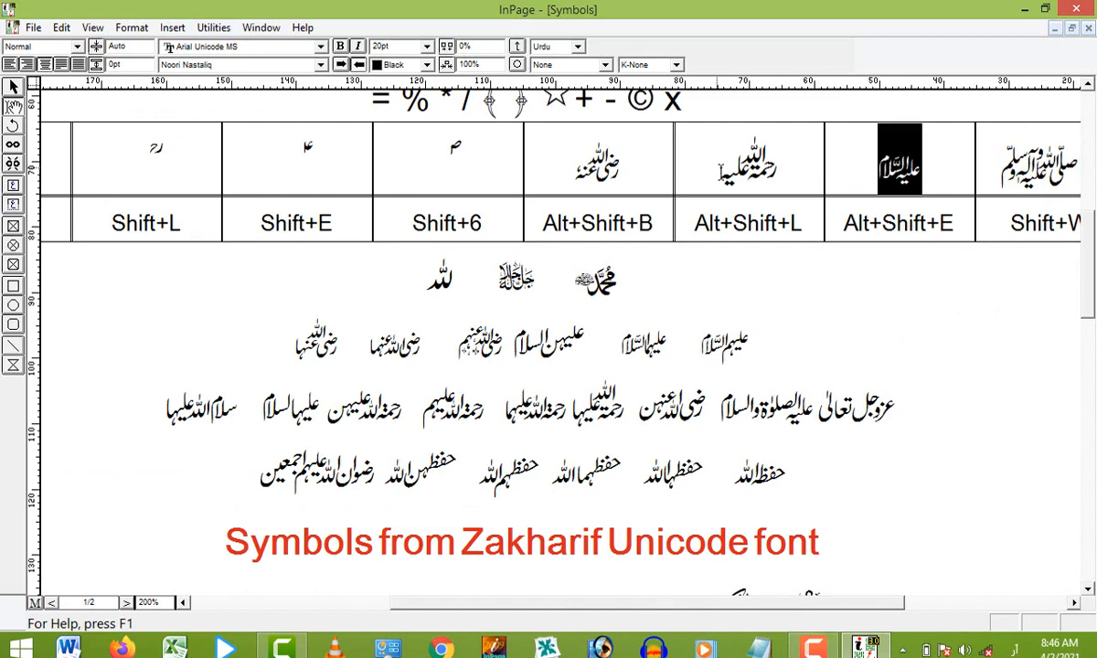
left_click_drag(718, 173, 785, 167)
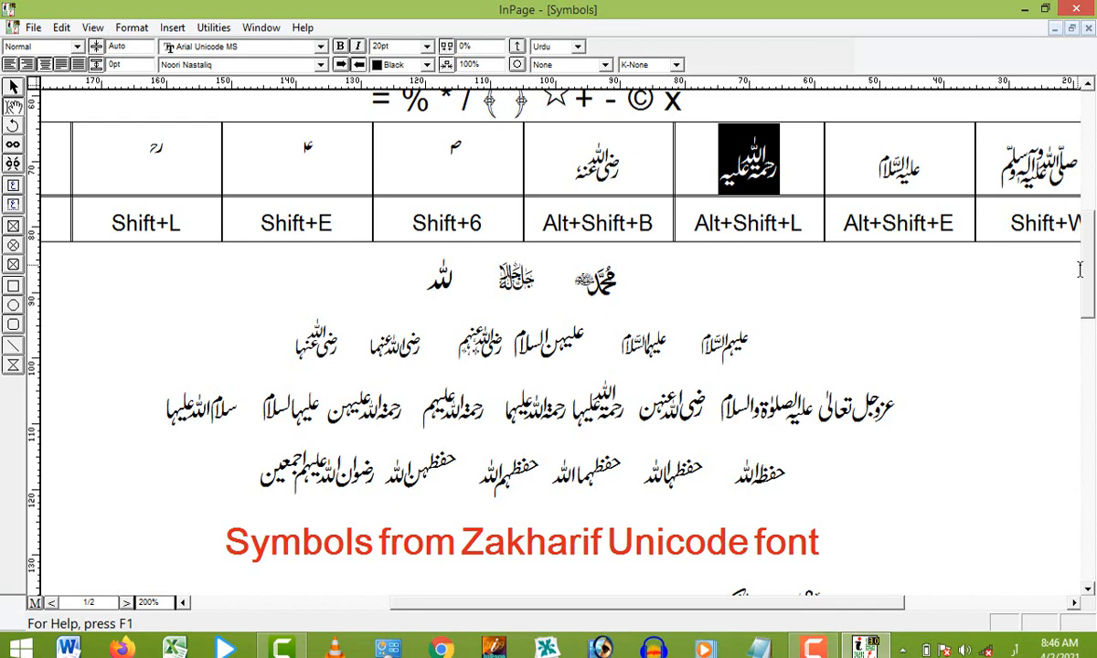
scroll(1020, 315, "down", 3)
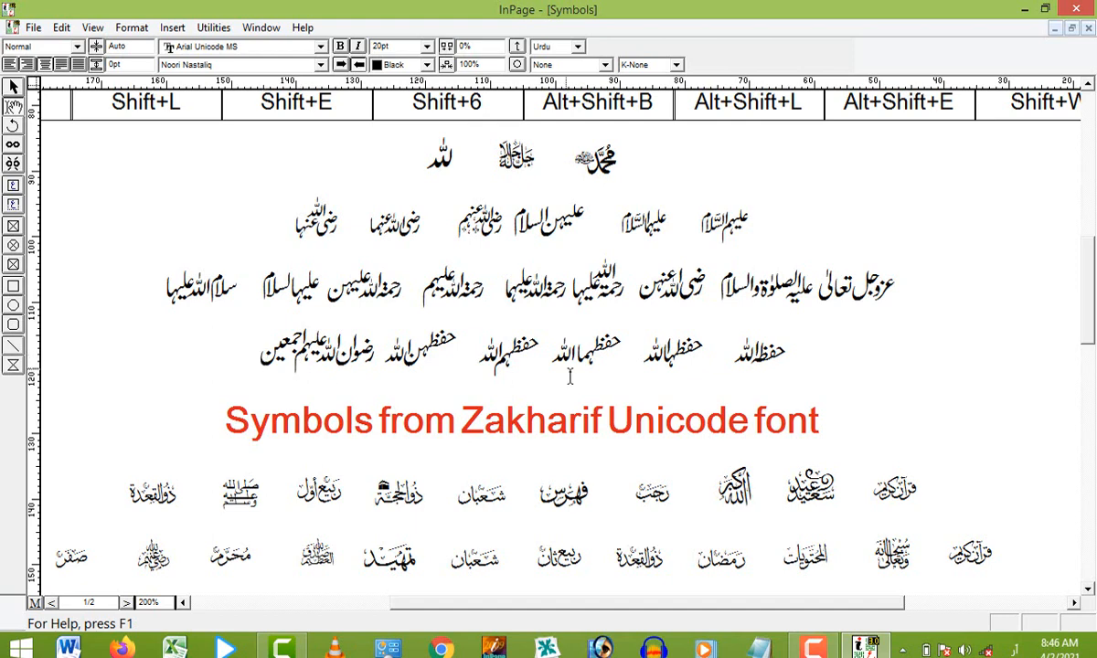
left_click_drag(1088, 277, 1086, 375)
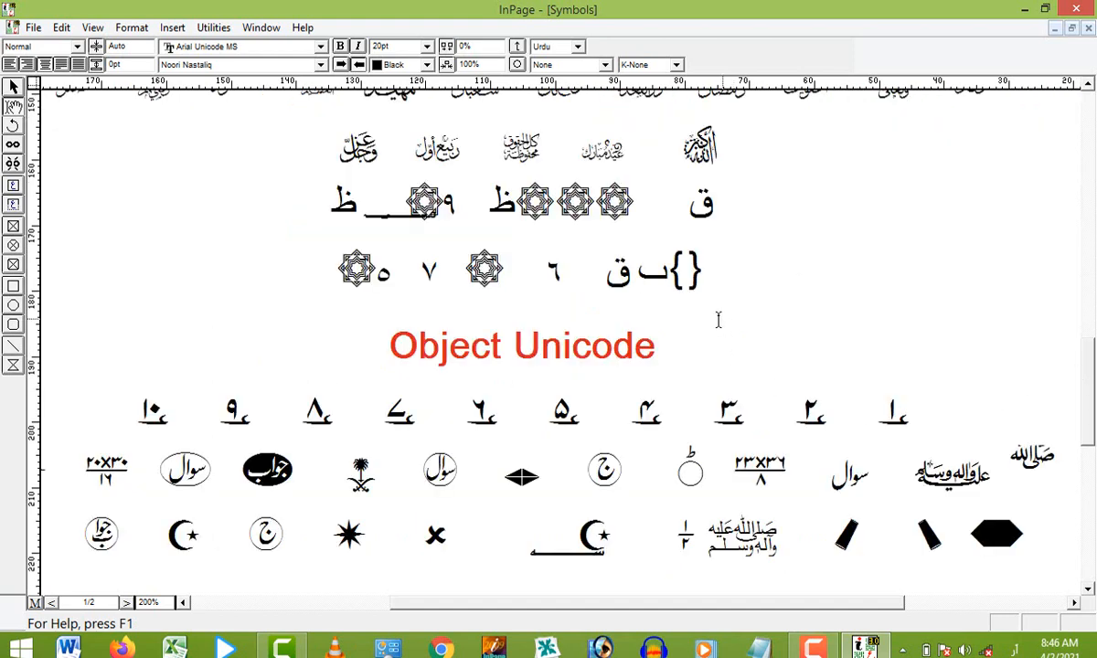
scroll(1014, 407, "up", 2)
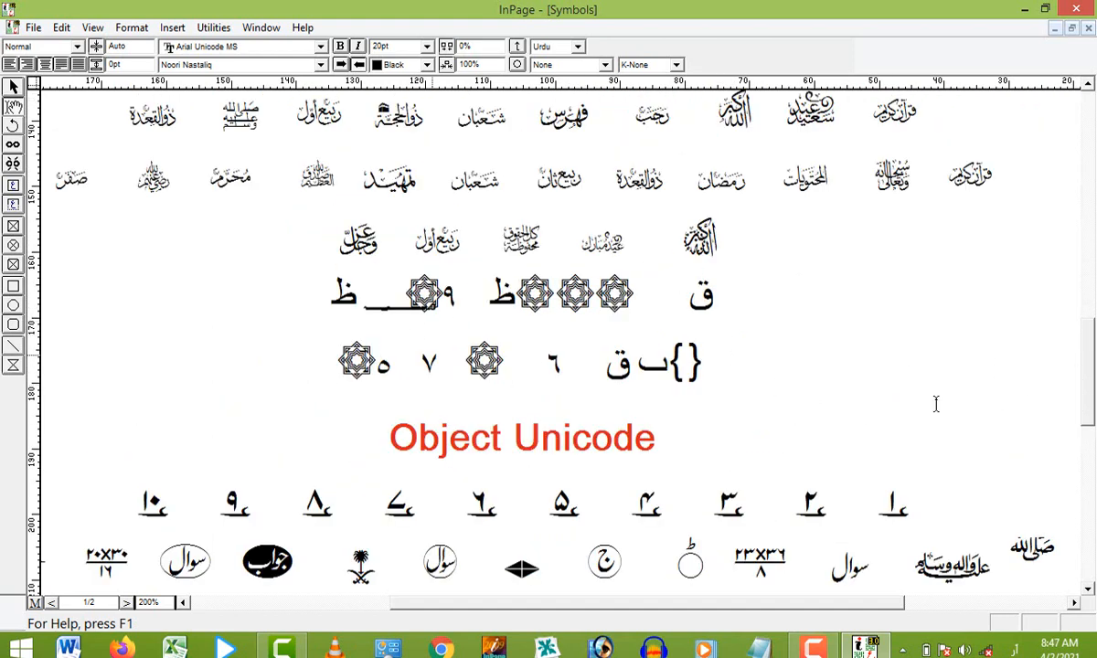
left_click_drag(1089, 354, 1086, 402)
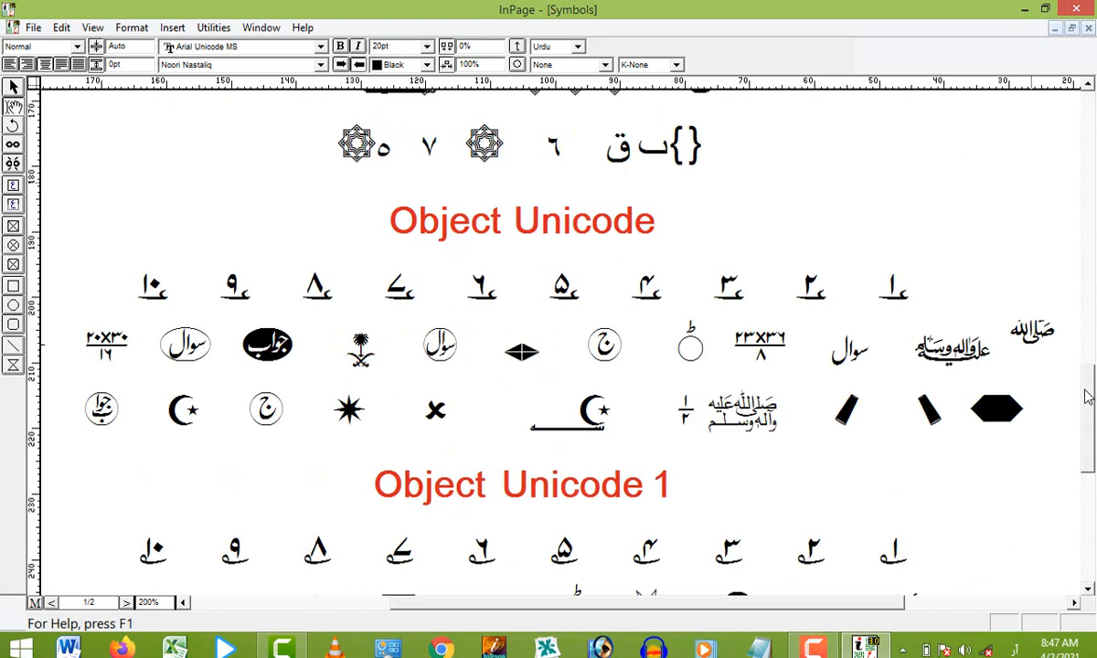
Step: Examine the numerals and ornaments in the Object Unicode, Object Unicode 1 and Object Unicode 2 sections of the Symbols document
left_click_drag(908, 291, 743, 288)
left_click_drag(600, 300, 105, 288)
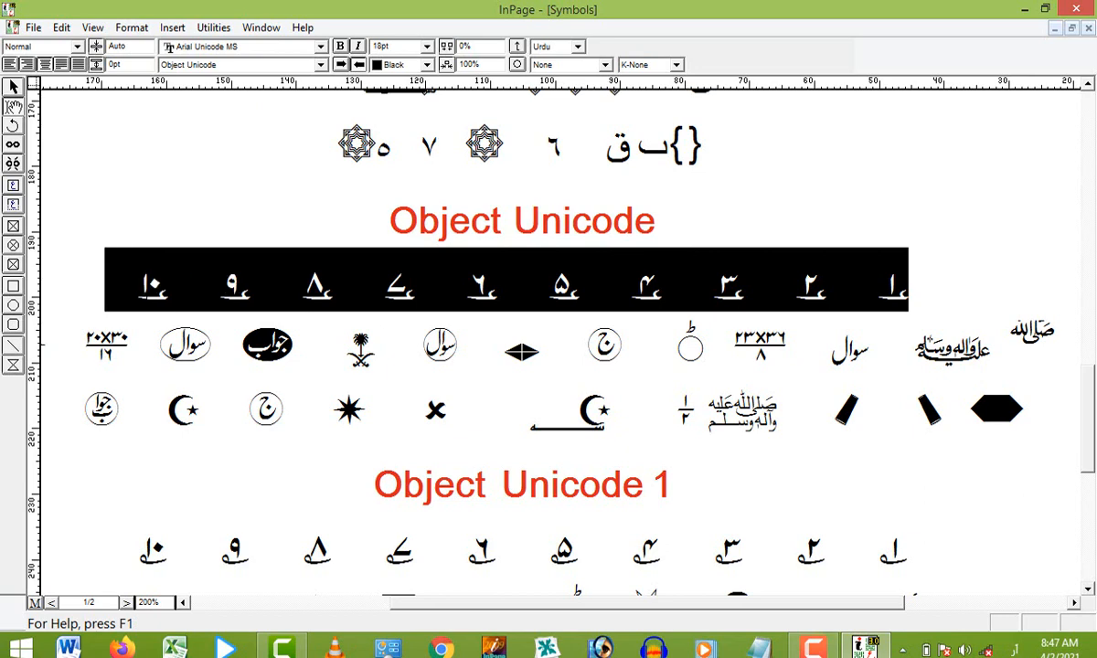
left_click(830, 300)
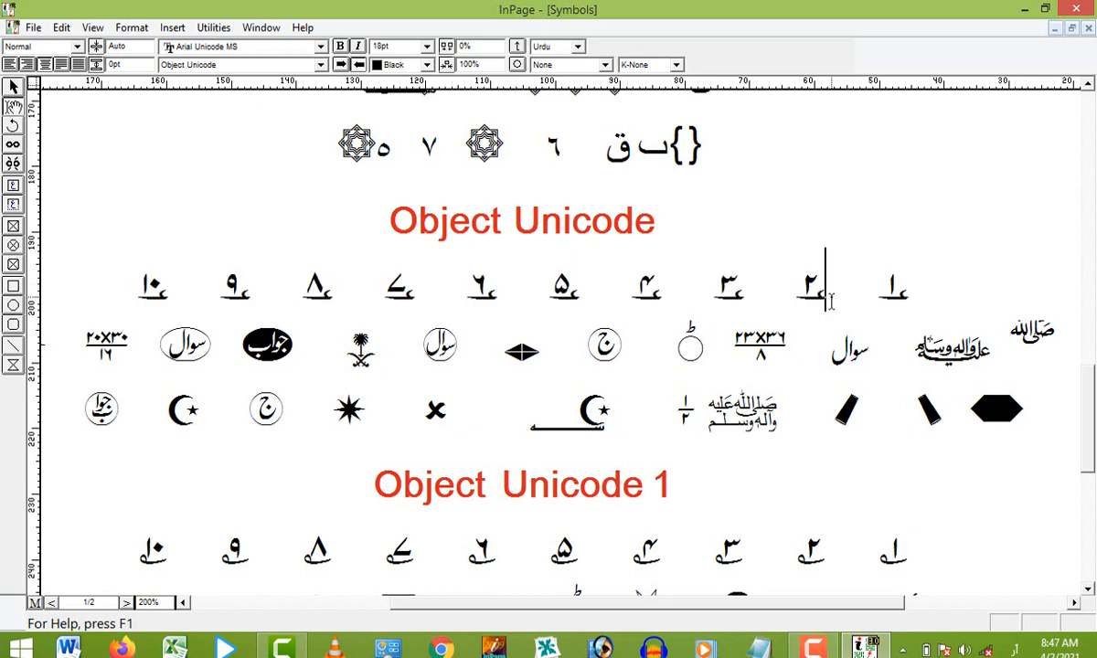
left_click(912, 293, "shift")
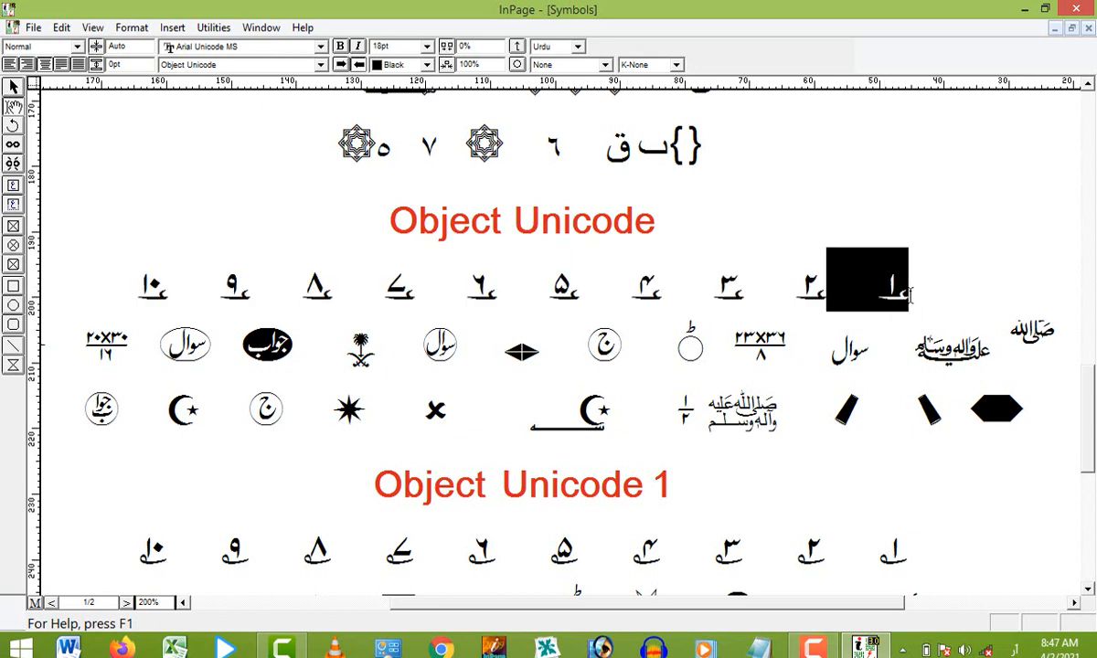
left_click(911, 294)
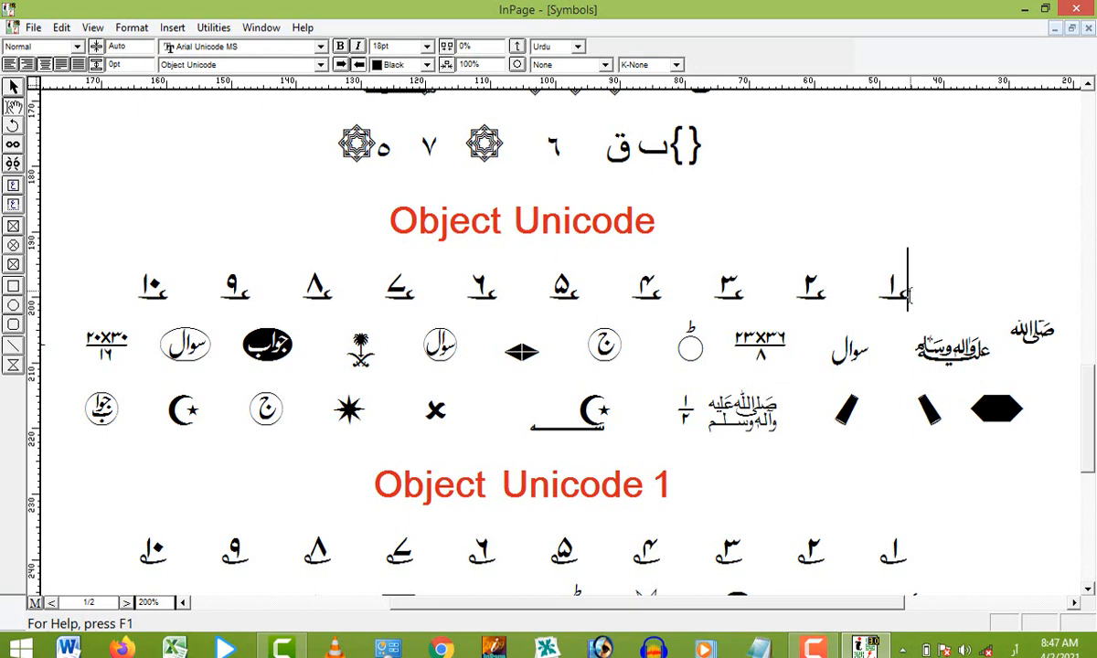
left_click(734, 342)
left_click(789, 345, "shift")
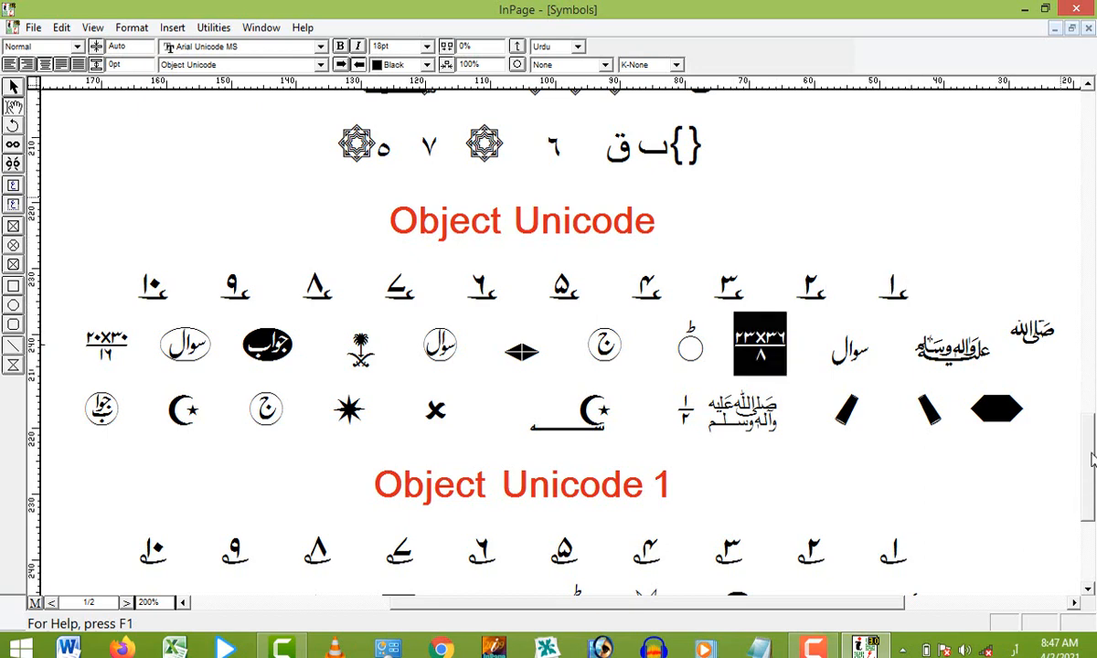
scroll(932, 430, "down", 3)
left_click_drag(539, 426, 581, 452)
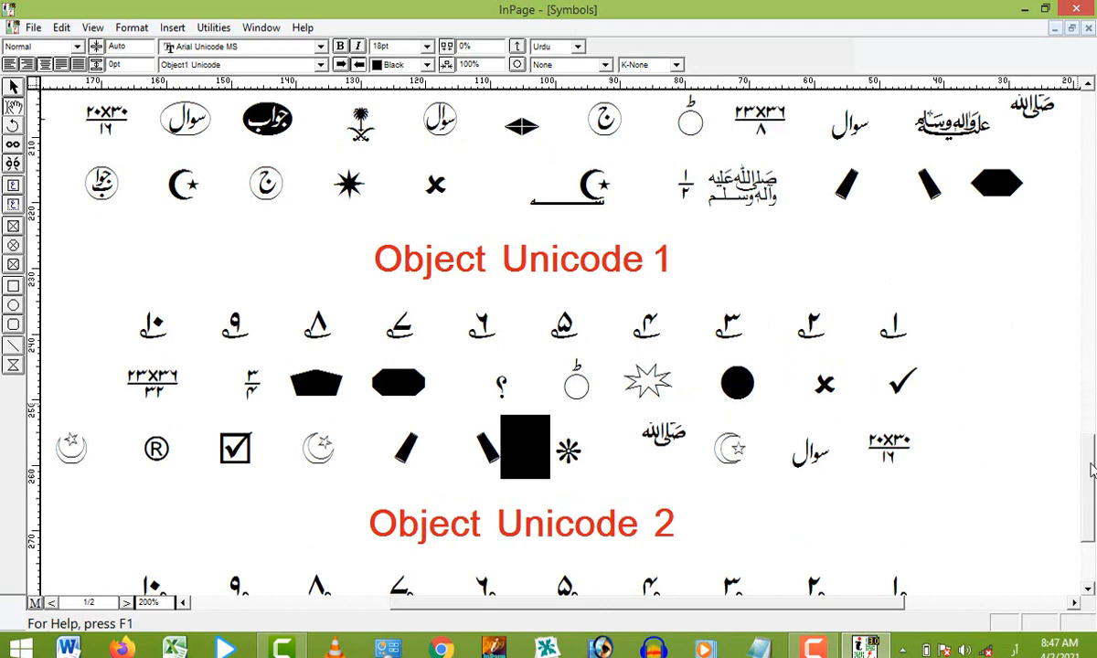
scroll(1019, 494, "down", 1)
left_click(745, 412)
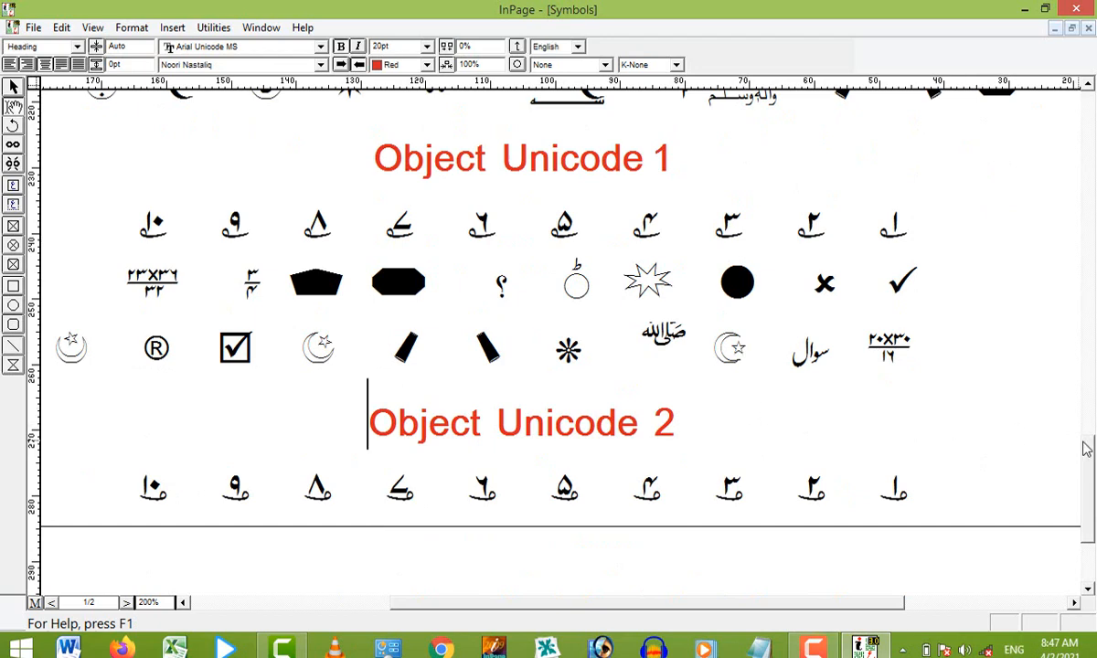
scroll(1086, 407, "up", 3)
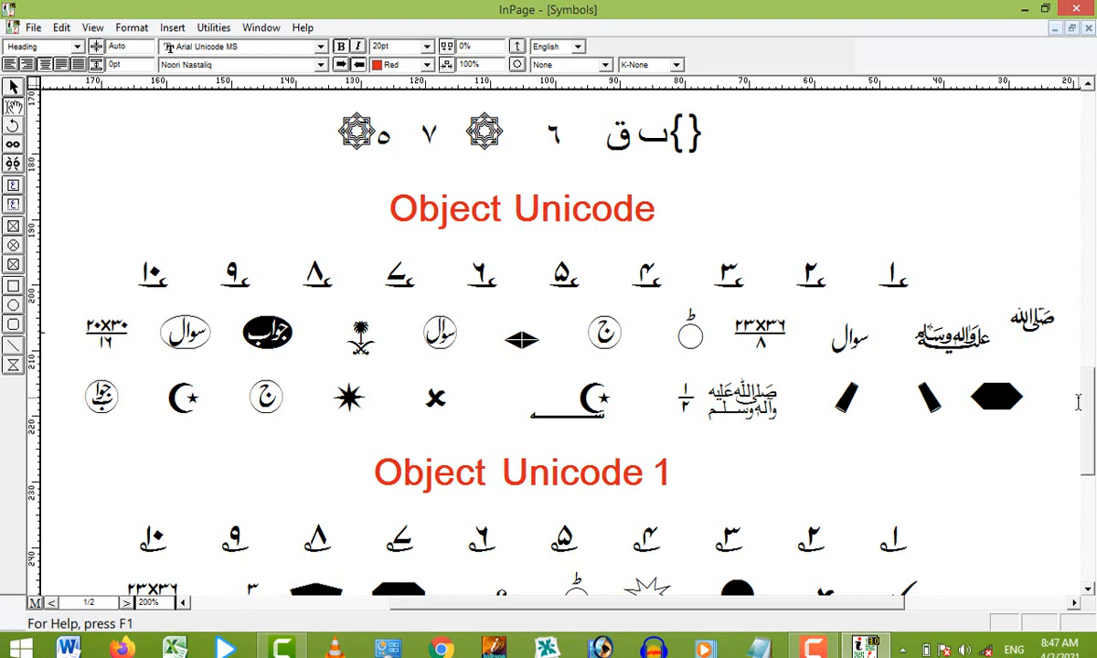
Step: Copy the رحمۃ اللہ علیہم symbol from the Symbols document and paste it below the محمد ﷺ symbol in Untitled-2
left_click_drag(1090, 425, 1093, 248)
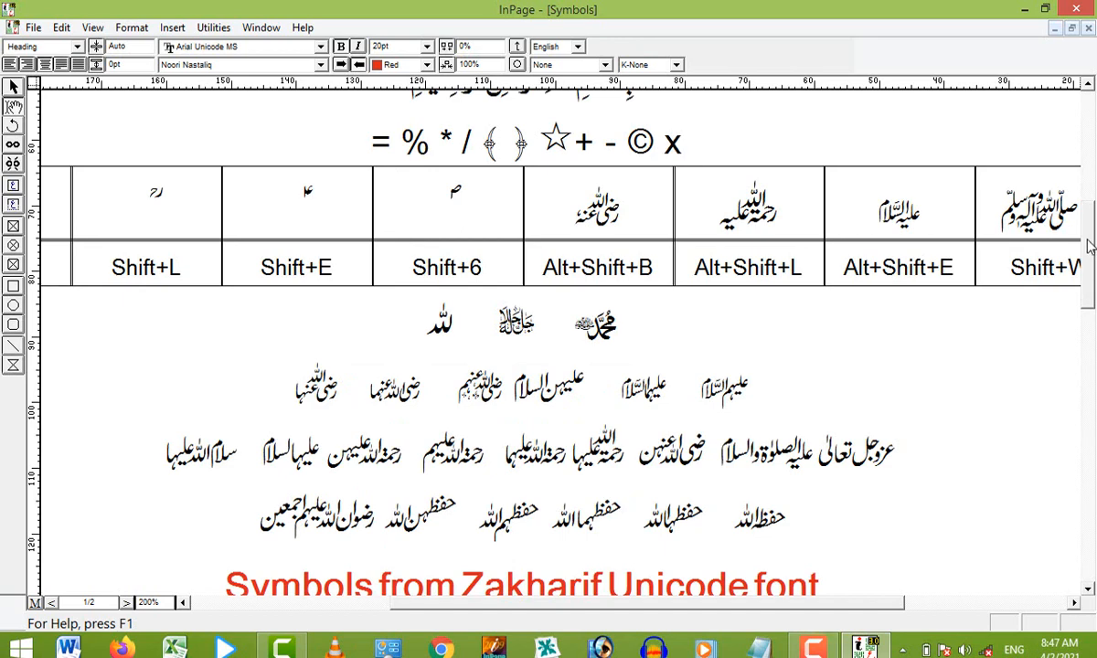
scroll(1019, 320, "down", 3)
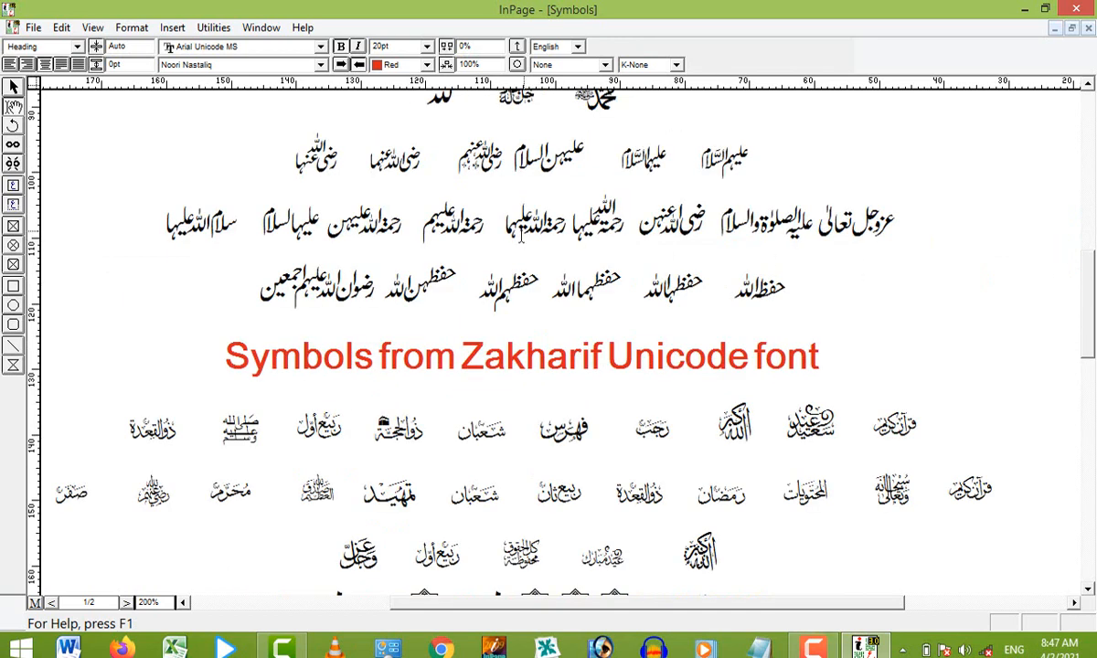
left_click_drag(422, 217, 485, 217)
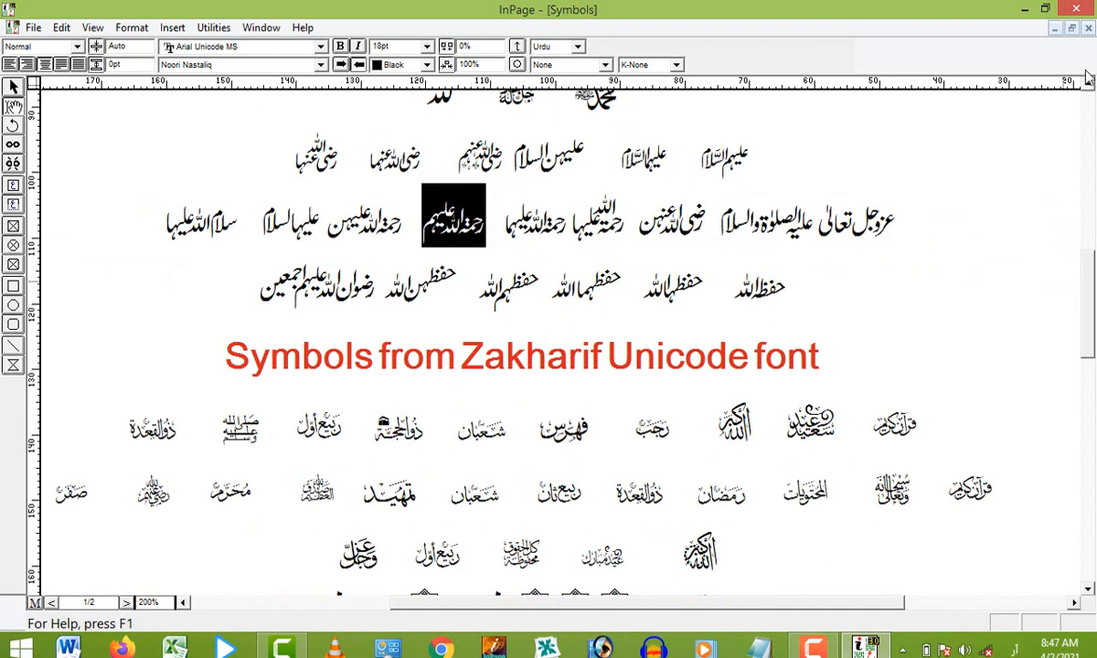
left_click(1054, 28)
key("ctrl+v")
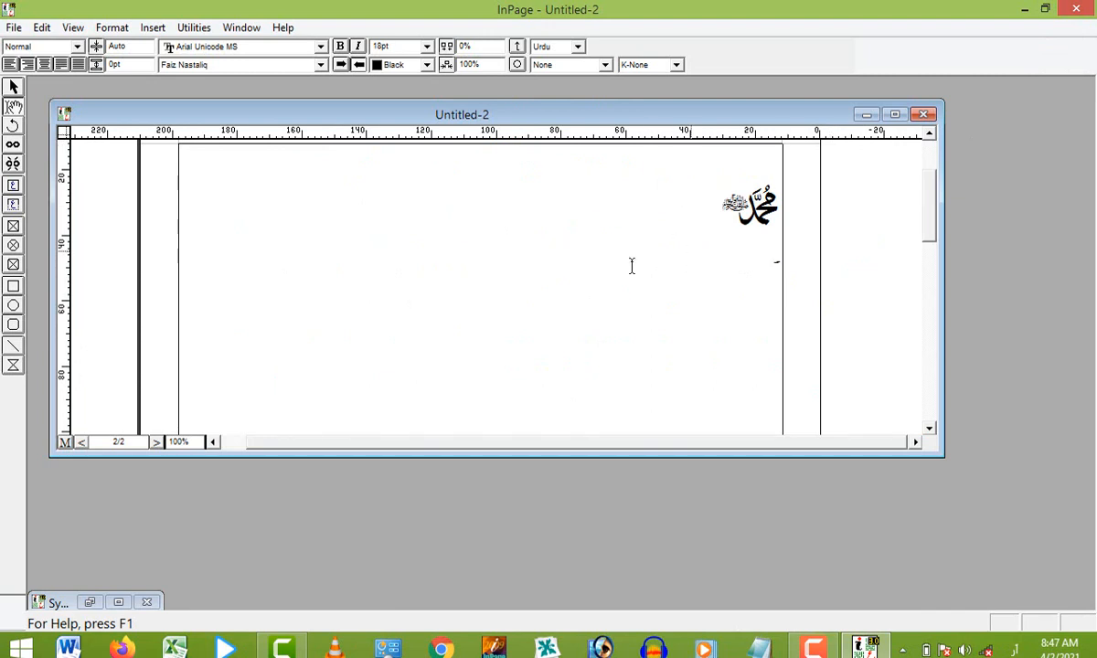
type("رحمۃاللہ علیہم")
Step: Set the font size of the pasted رحمۃ اللہ علیہم symbol to 60pt and maximize the Untitled-2 document window
left_click_drag(753, 281, 792, 278)
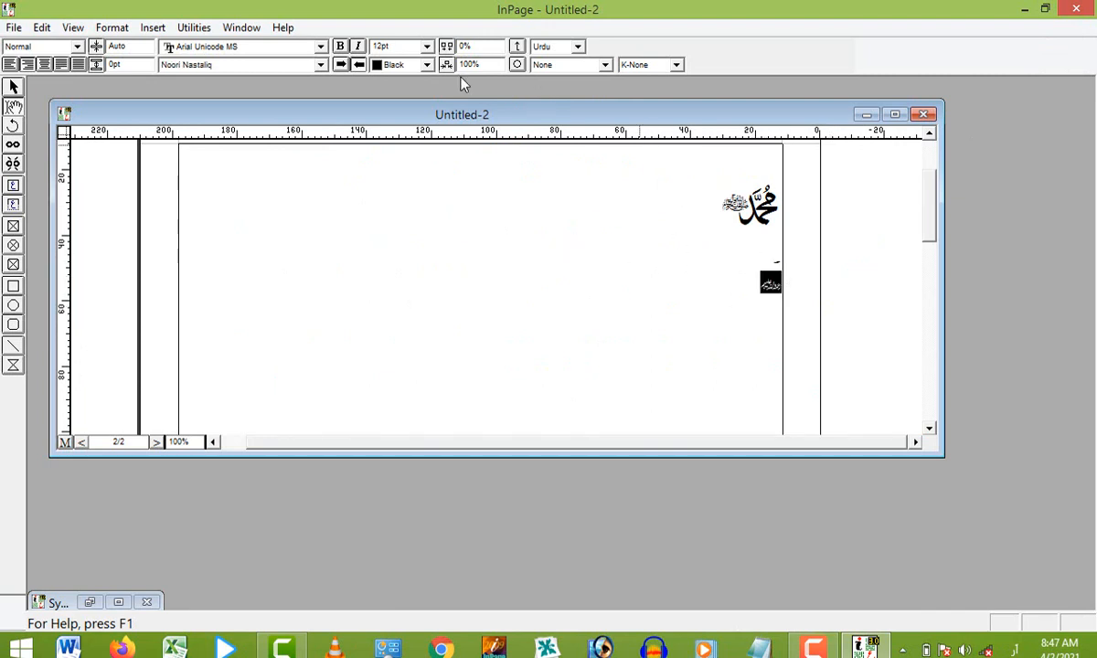
left_click(426, 46)
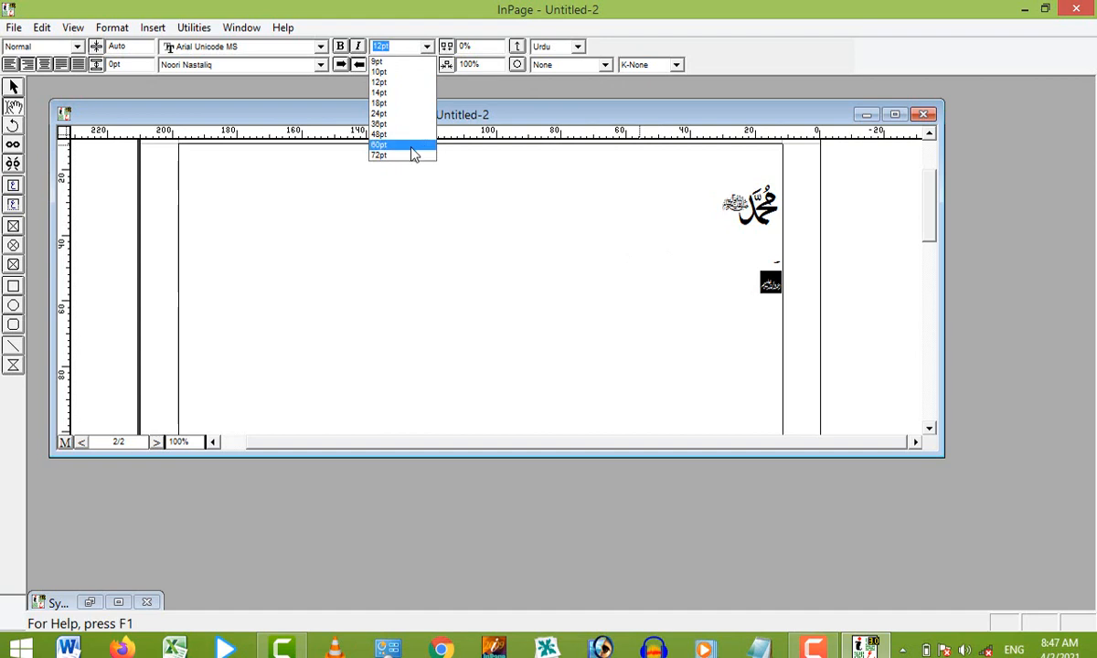
left_click(411, 153)
left_click(573, 325)
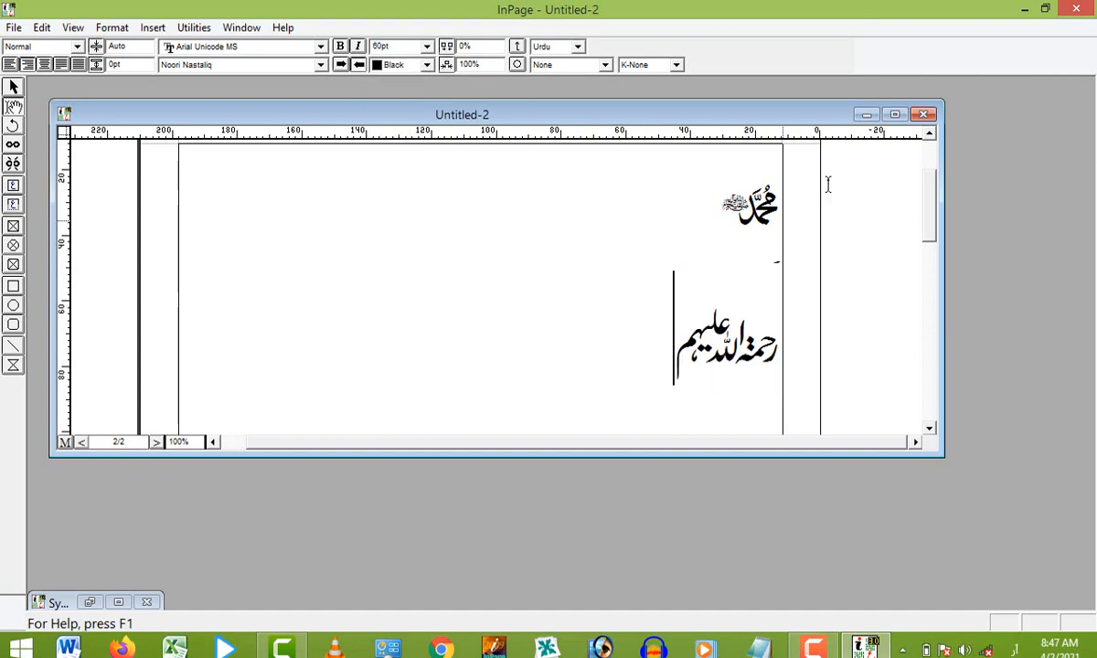
left_click(898, 116)
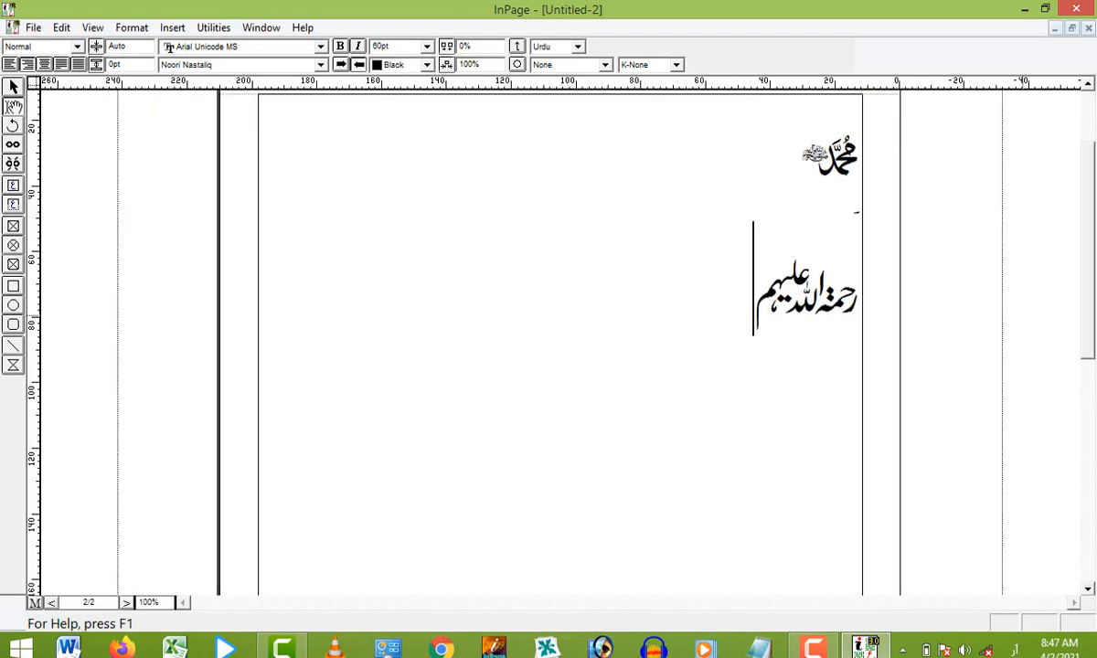
Step: Return to the first page of Untitled-2 and look over the Table of Contents, indexing and other utility commands
scroll(1072, 246, "up", 3)
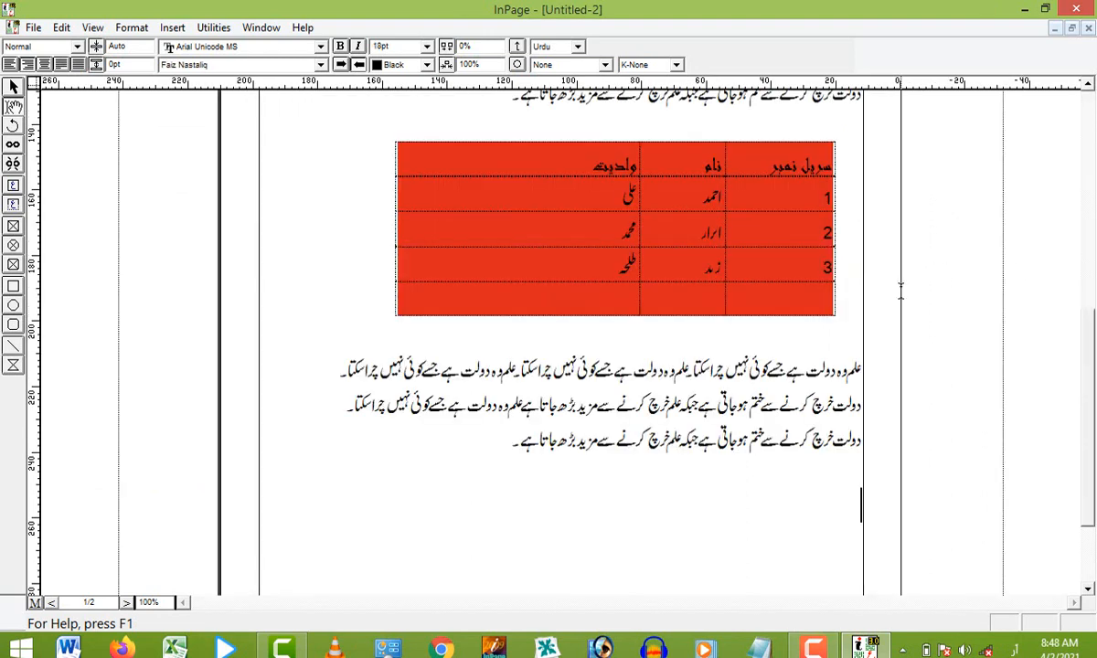
key("Up")
key("Up")
key("Up")
key("Up")
key("Up")
key("Up")
left_click(216, 28)
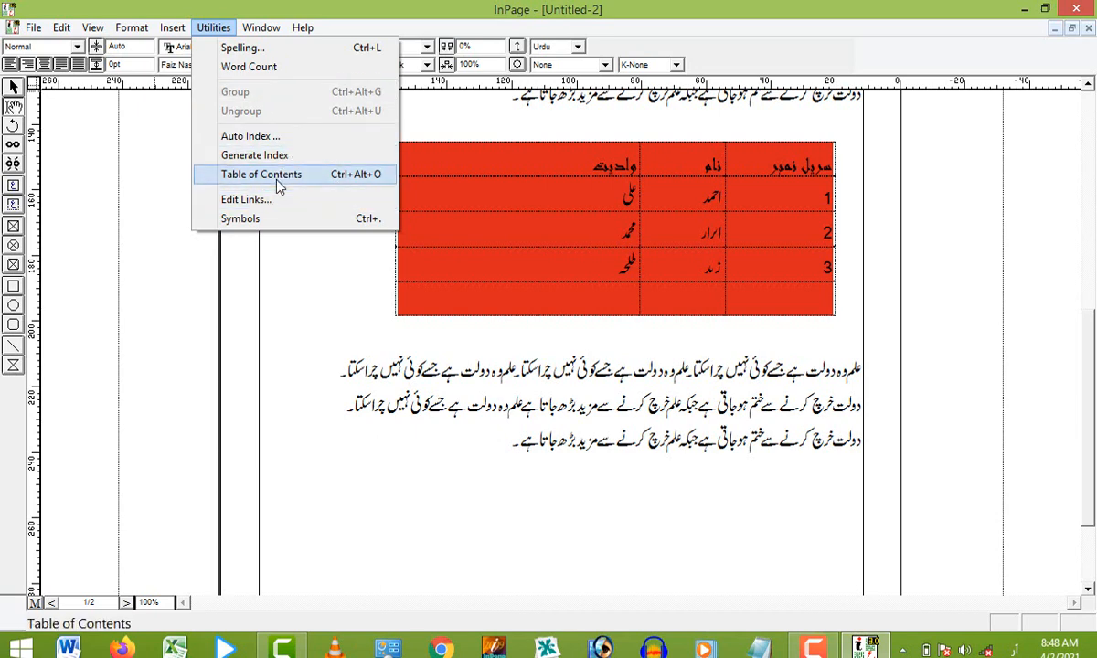
left_click(474, 370)
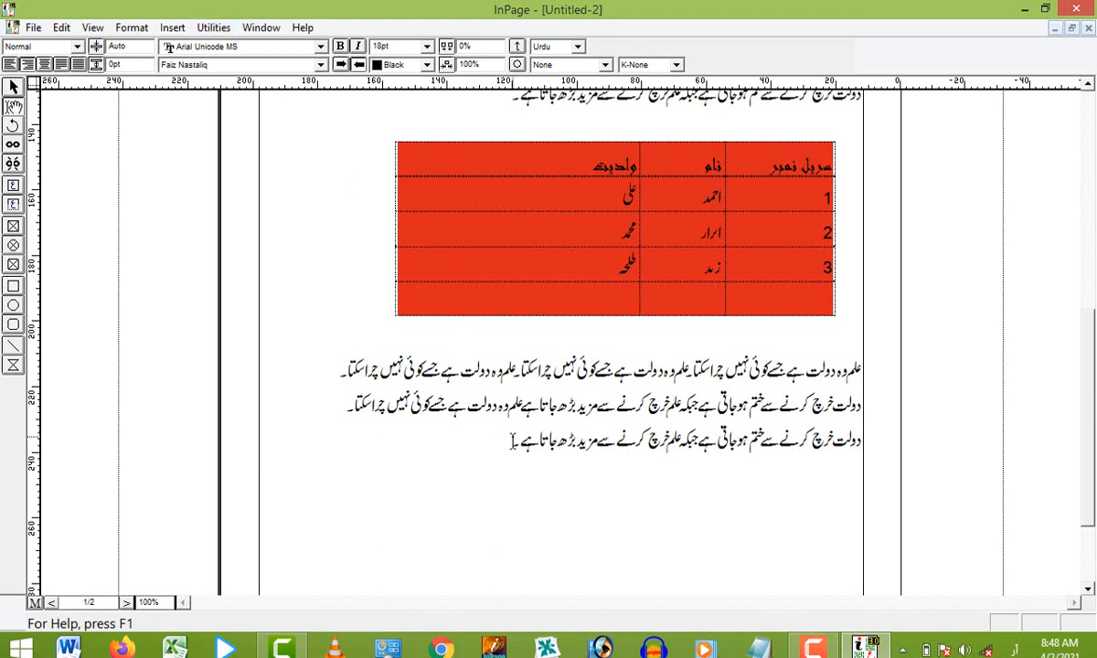
left_click(213, 29)
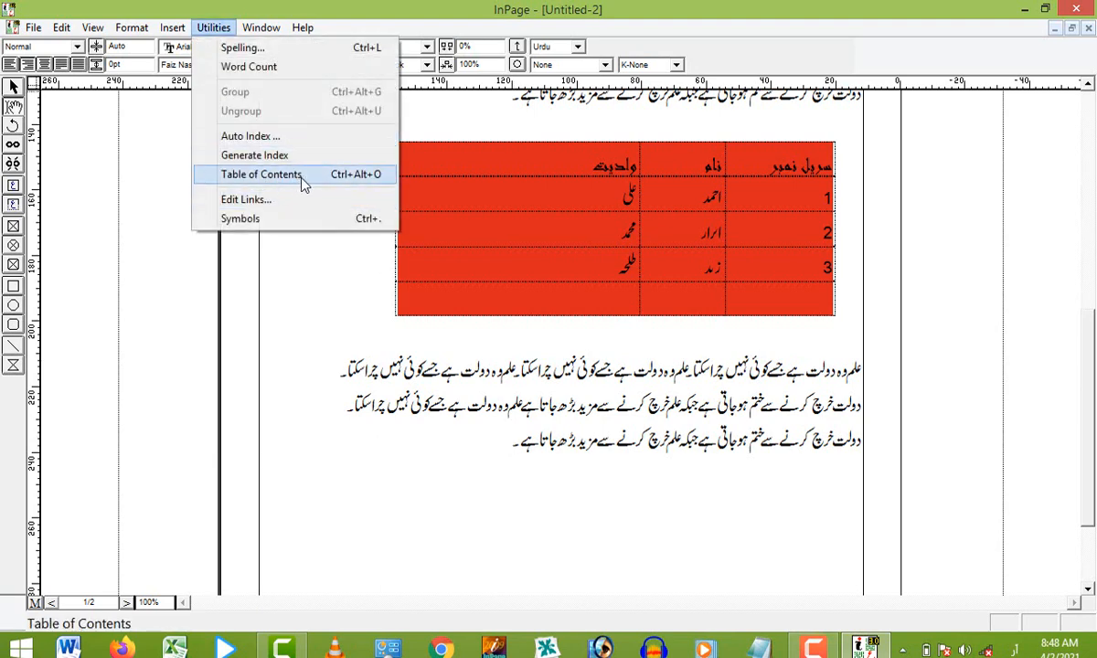
left_click(484, 425)
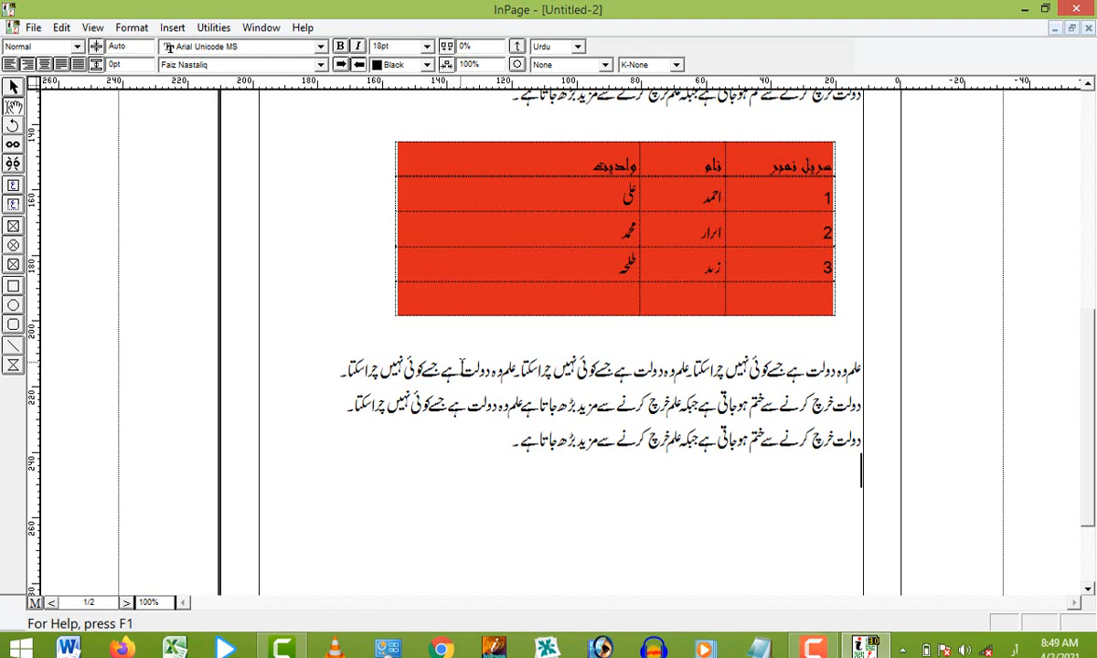
Step: Save pages 1 to 2 as Untitled-2.pdf in the inpage tuts pic folder, exporting all text as curves
left_click(31, 28)
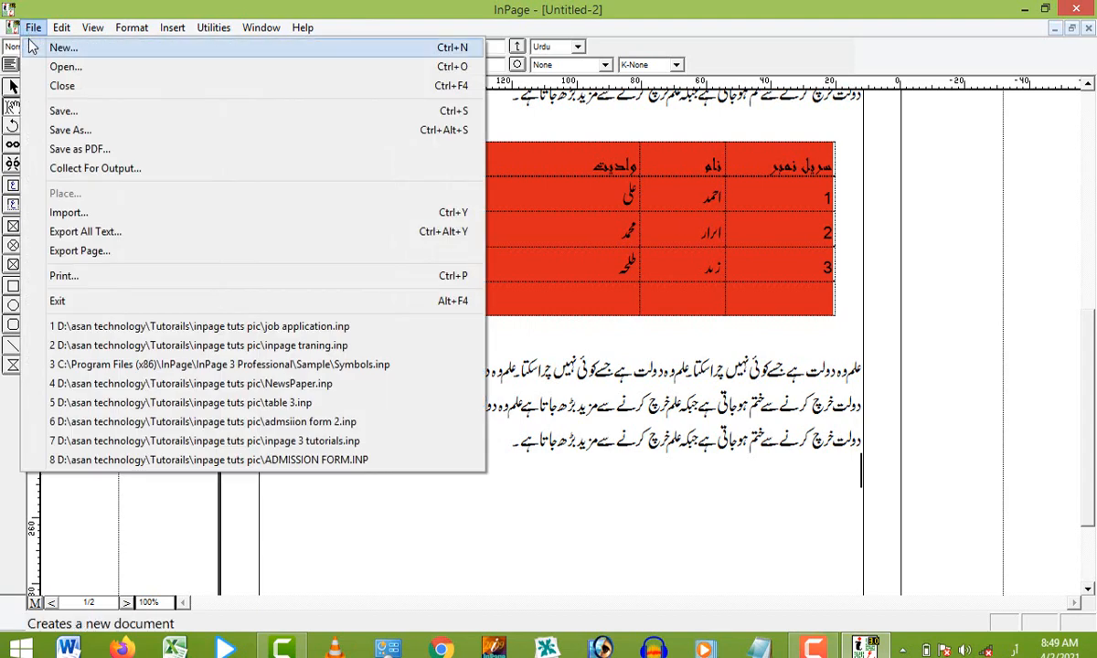
left_click(117, 156)
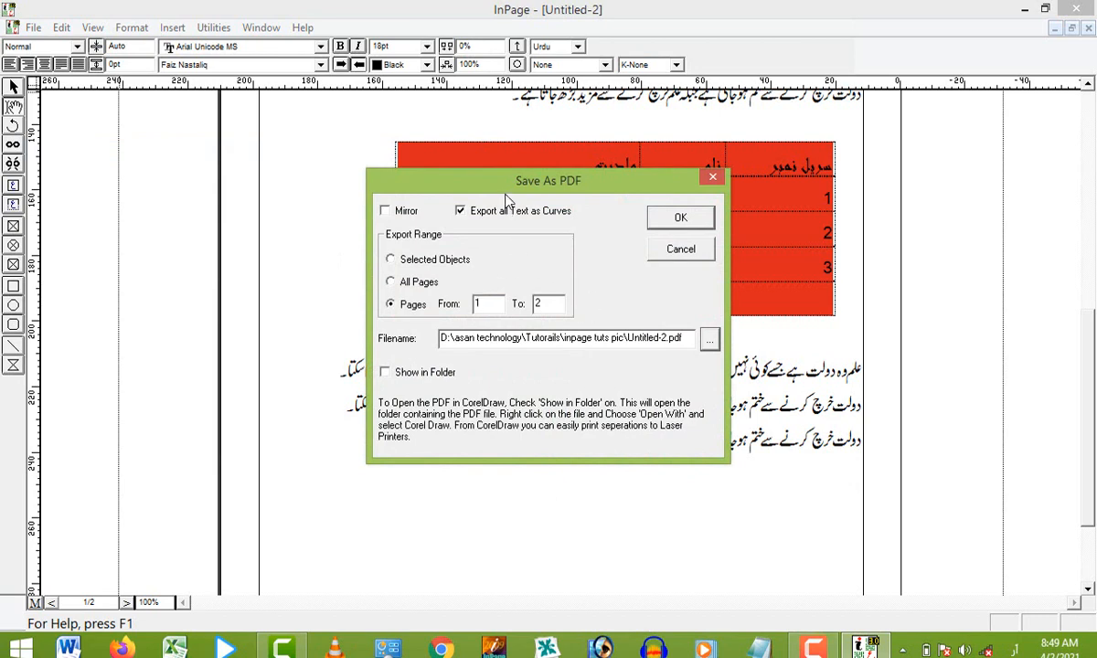
left_click_drag(503, 174, 502, 167)
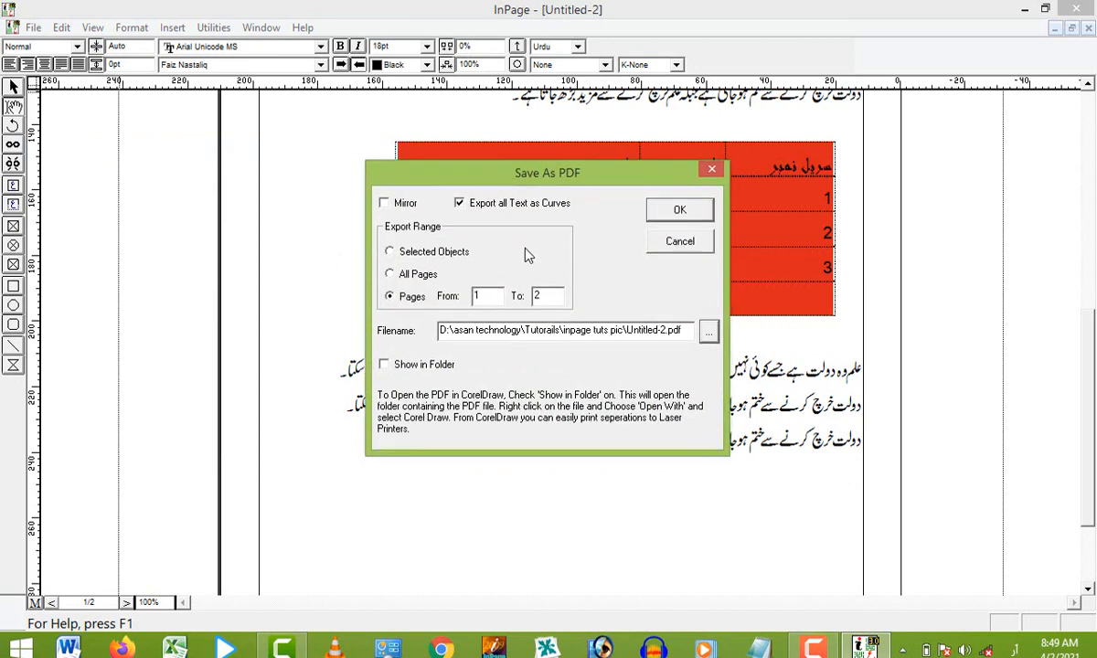
left_click(674, 213)
left_click_drag(606, 182, 667, 163)
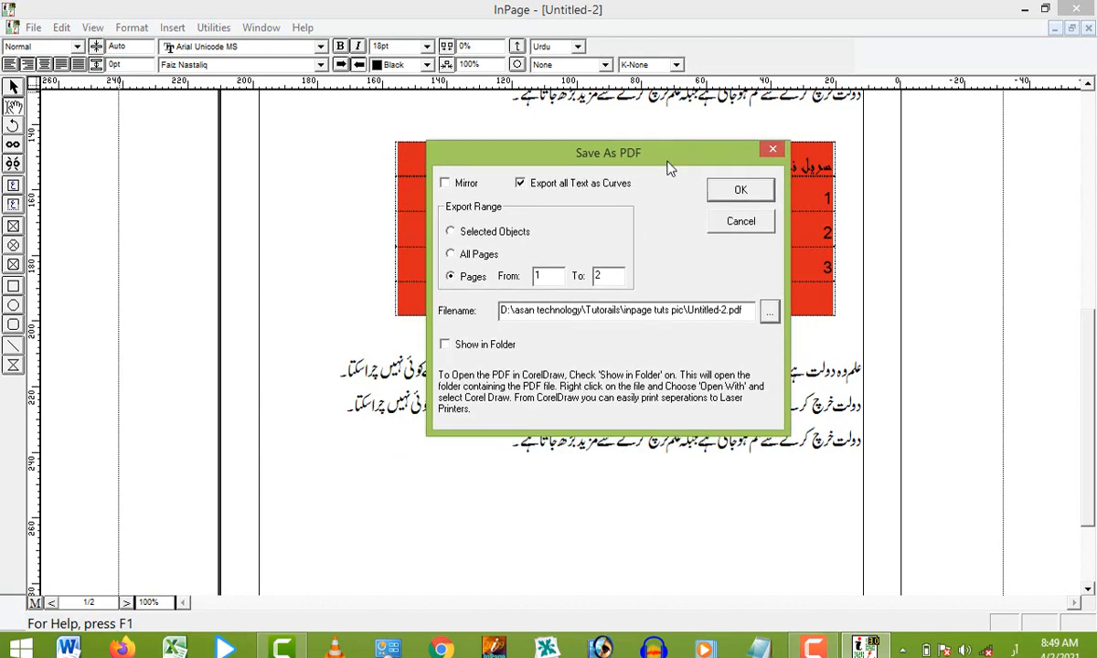
left_click(738, 192)
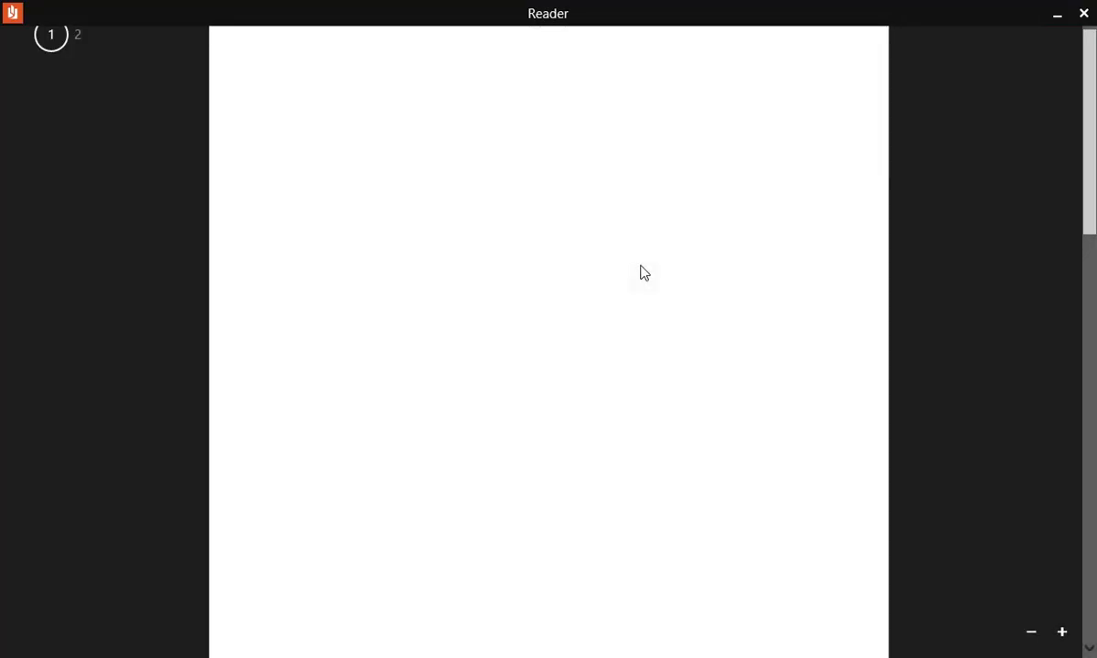
Step: Review both pages of the exported PDF in Reader and close it
scroll(642, 272, "down", 5)
scroll(642, 270, "down", 8)
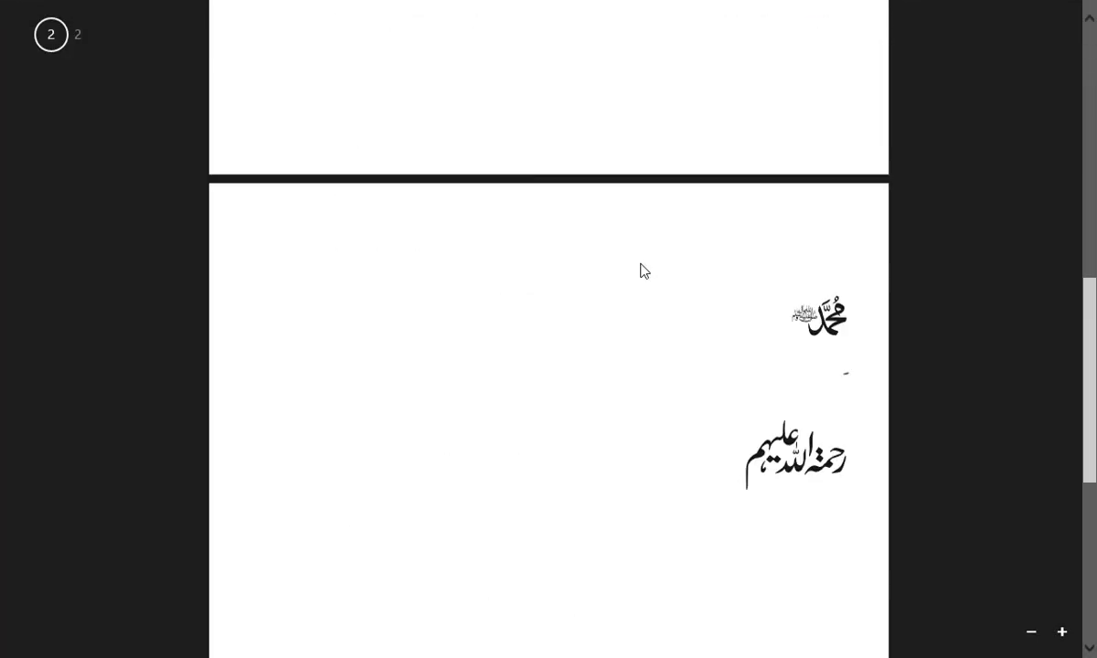
scroll(642, 270, "up", 5)
scroll(642, 271, "up", 8)
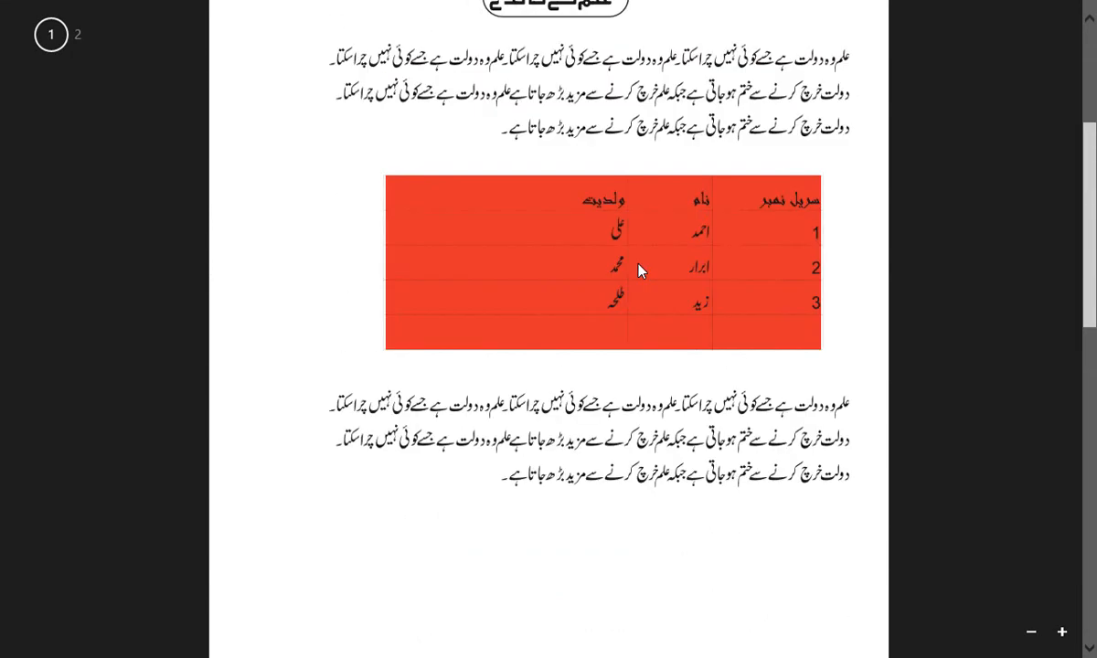
left_click(1087, 11)
Step: Add the line "English text is here." below the last Urdu paragraph, using the English keyboard layout
left_click(491, 449)
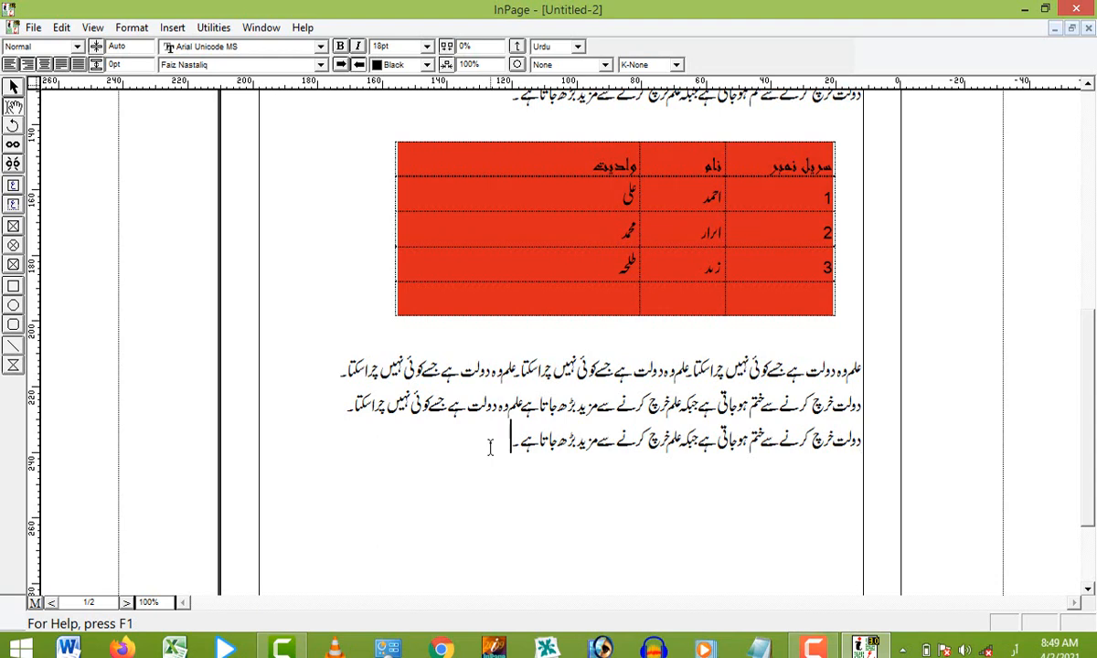
key("Return")
key("Return")
type("g")
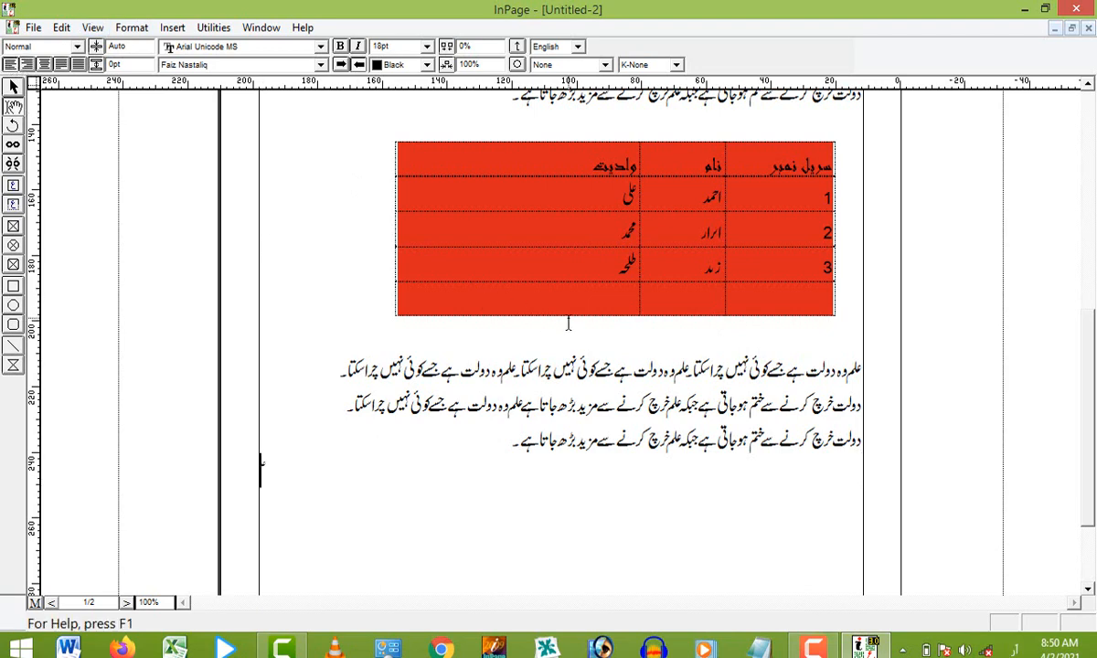
key("BackSpace")
key("alt+shift")
type("En")
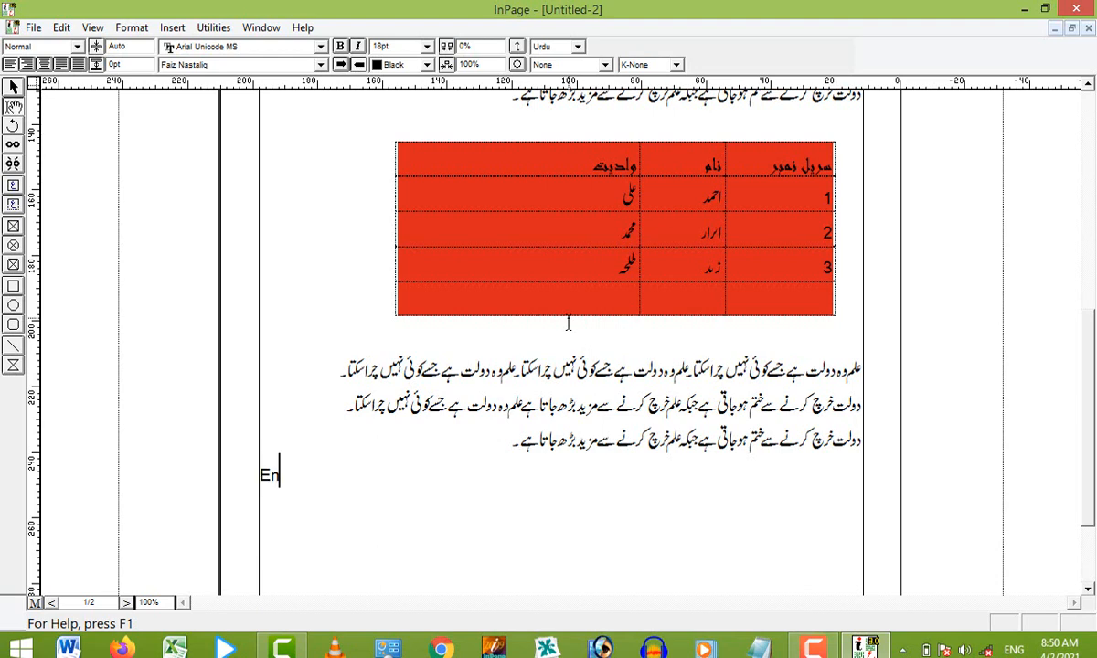
type("glish test")
key("BackSpace")
key("BackSpace")
type("x")
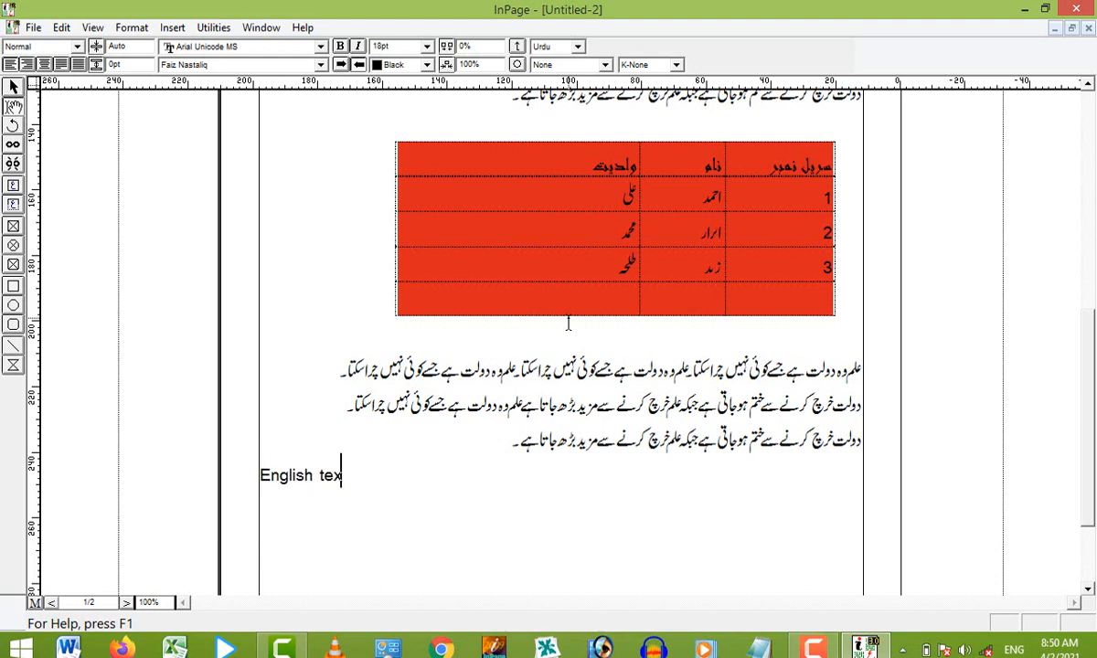
type("t is here.")
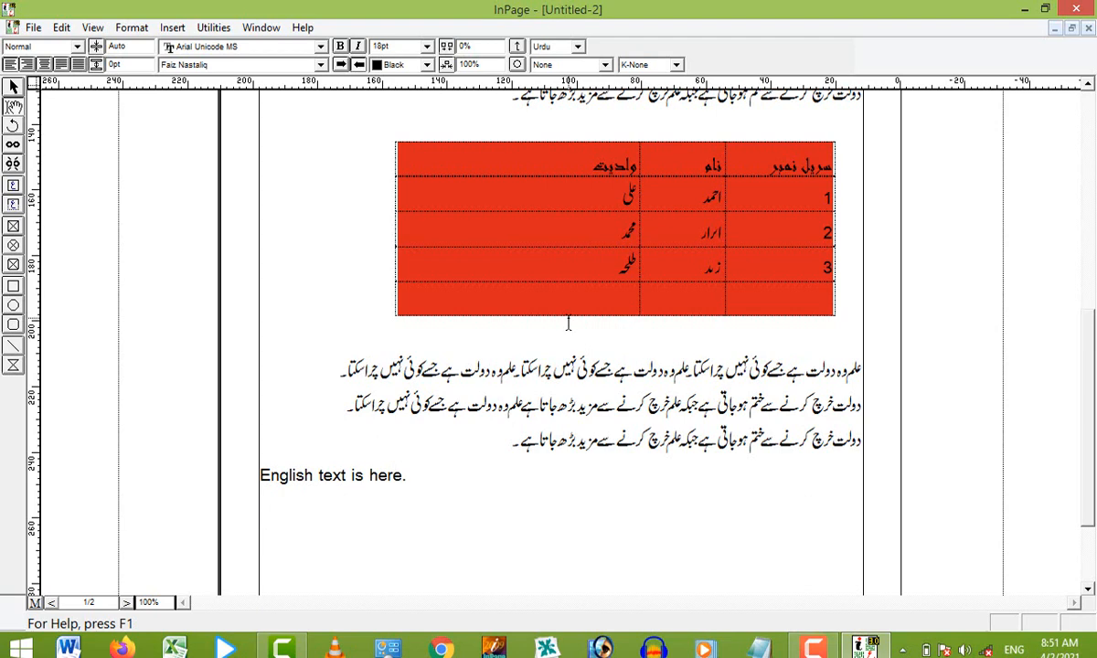
Step: Switch the keyboard back to Urdu, create a new document and enter the text آسان ٹیکنالوجی
key("alt+shift")
key("BackSpace")
key("ctrl+n")
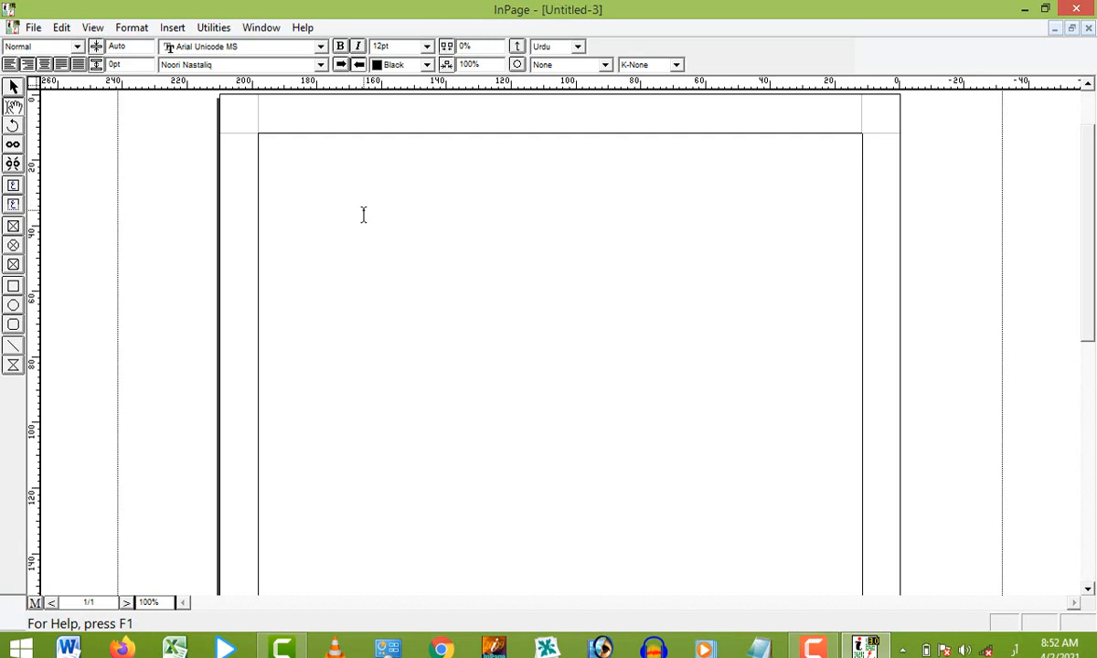
type("سان ٹیکنالوجی")
Step: Select the text frame holding آسان ٹیکنالوجی, switch to CorelDRAW and start a new graphic
left_click(13, 87)
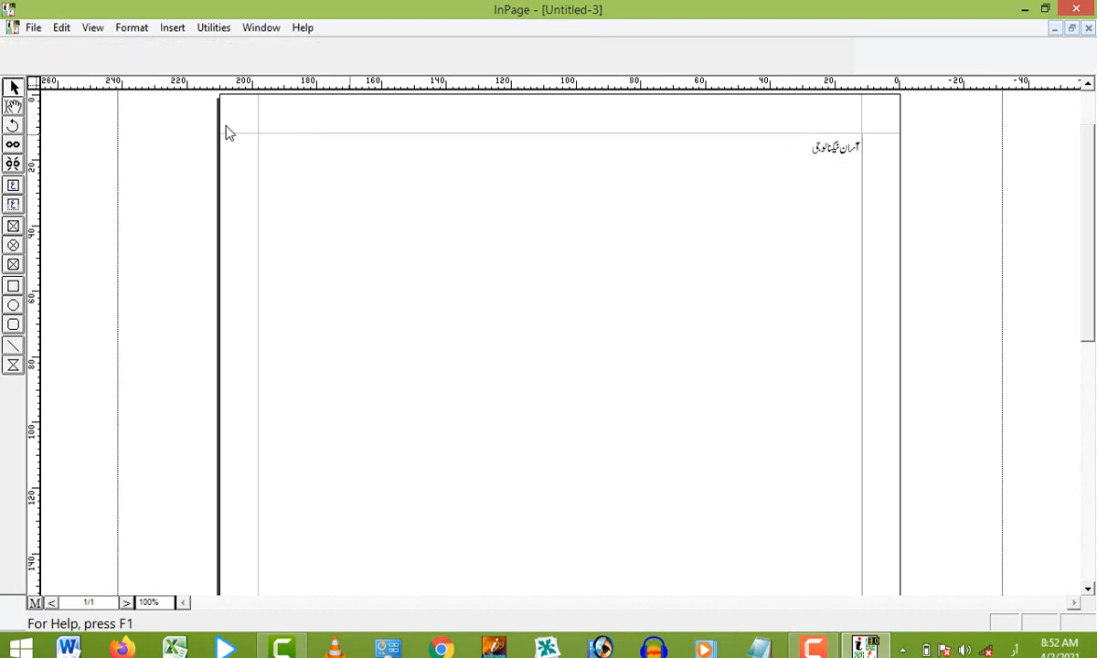
left_click(826, 150)
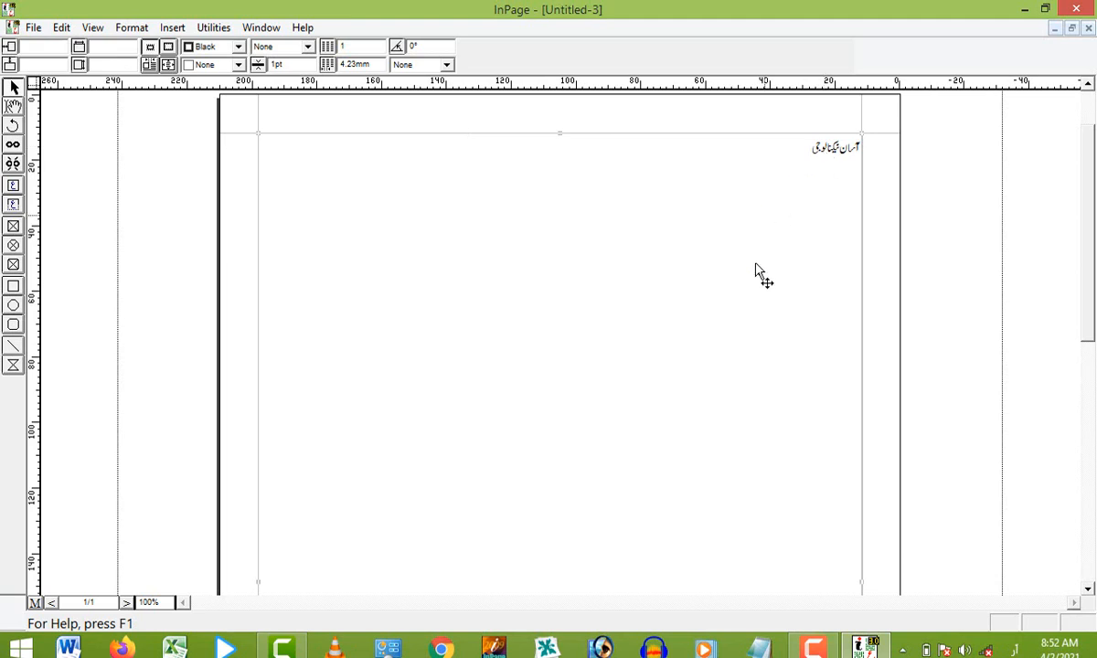
left_click(549, 641)
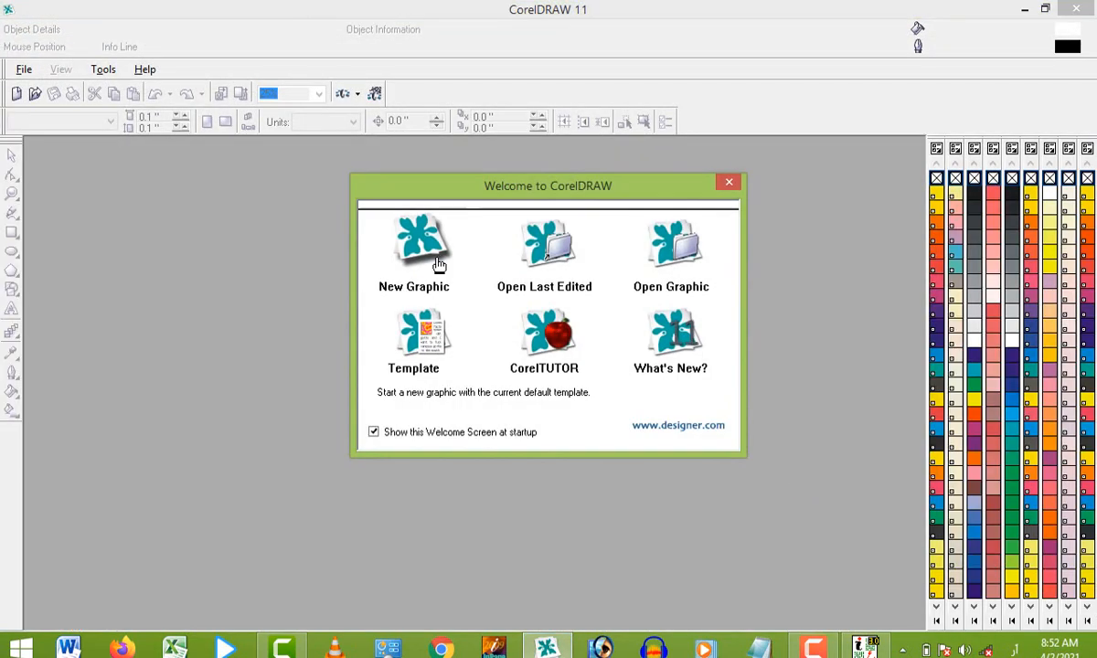
left_click(439, 264)
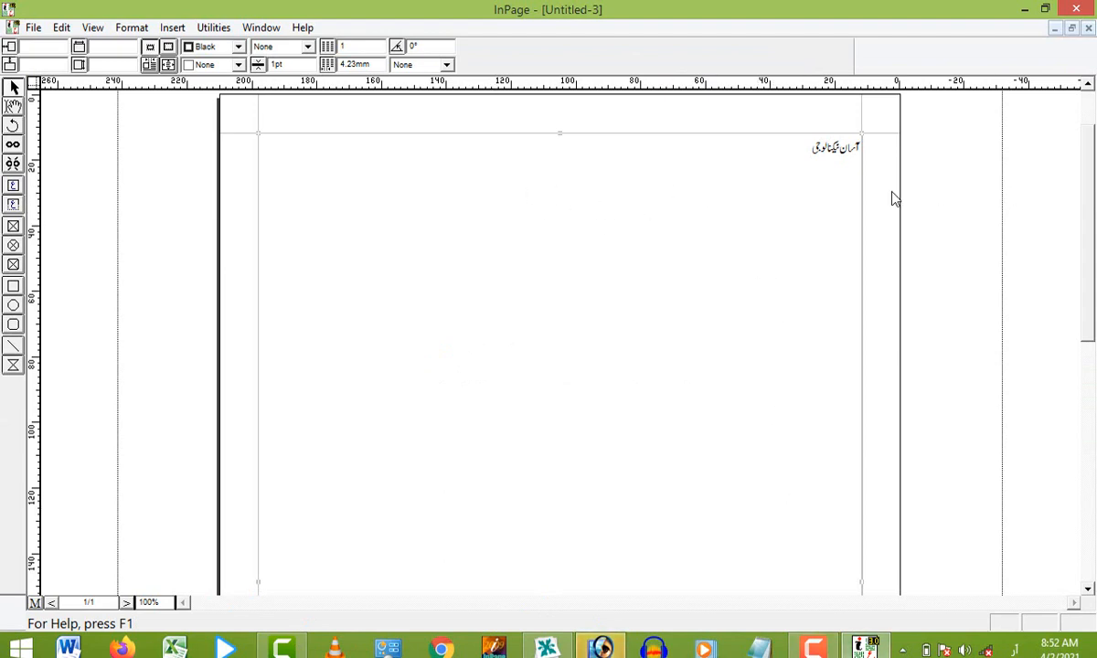
Step: Return to InPage and set the font of the whole آسان ٹیکنالوجی text to Aadil
left_click(13, 105)
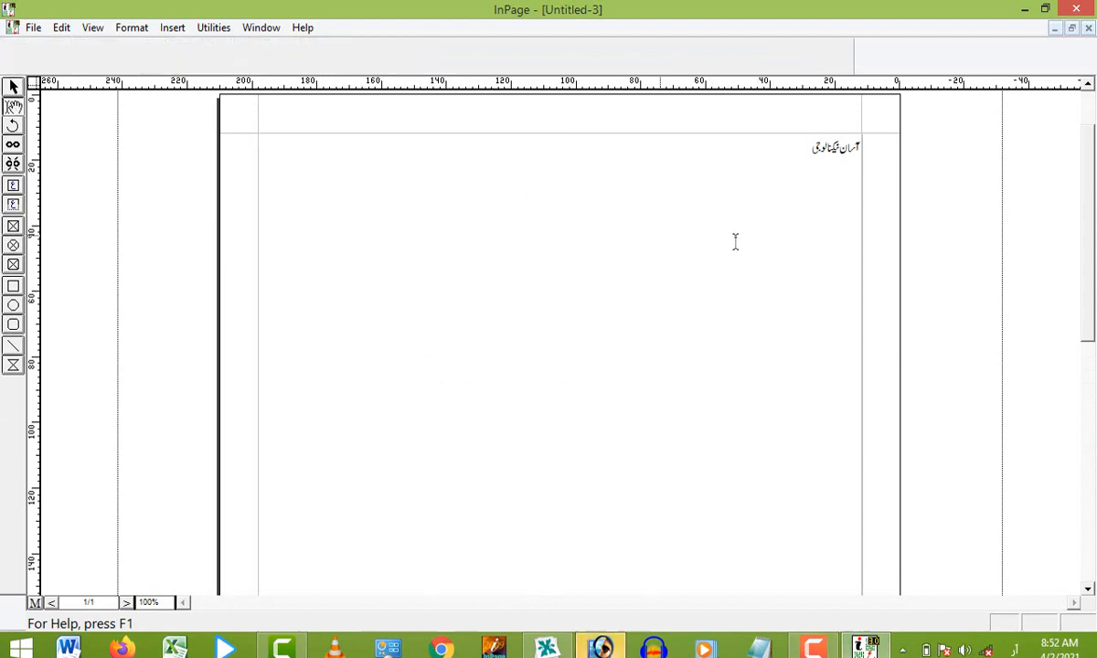
left_click(787, 174)
key("ctrl+a")
left_click(321, 65)
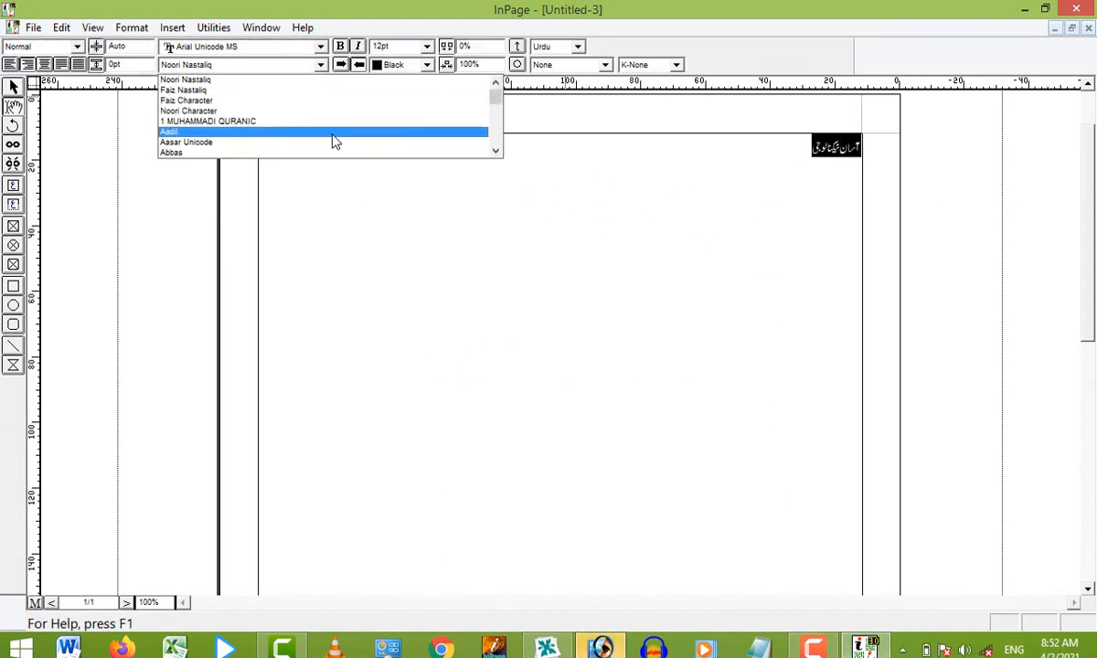
left_click(333, 134)
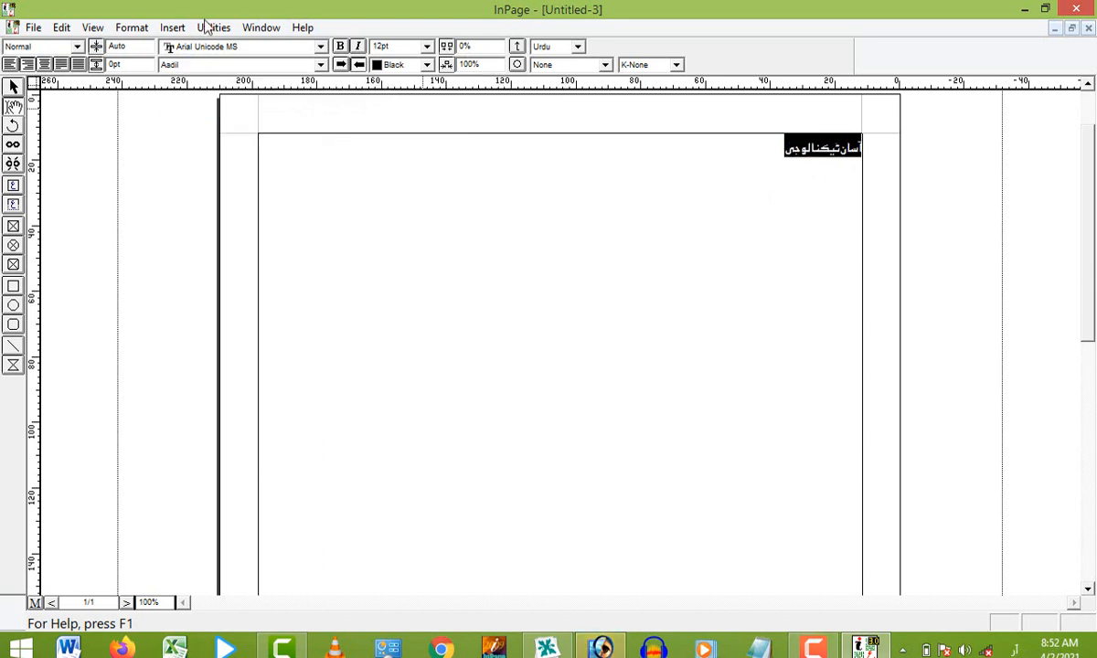
left_click(430, 188)
Step: Copy the آسان ٹیکنالوجی text frame as an object and paste it onto the blank CorelDRAW page
left_click(14, 86)
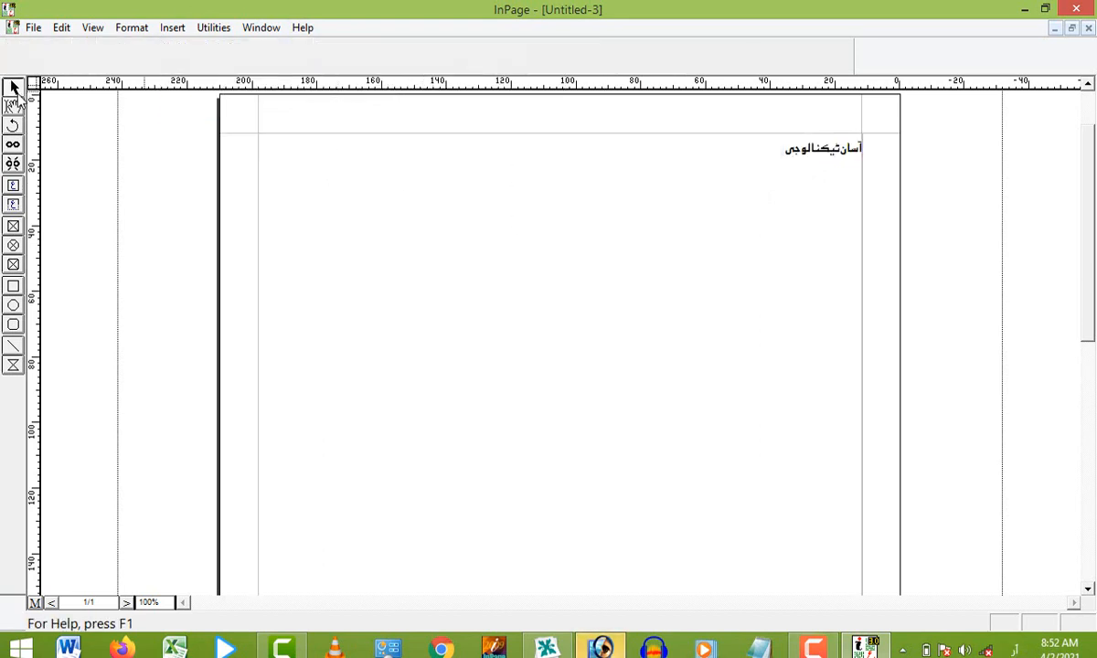
right_click(805, 154)
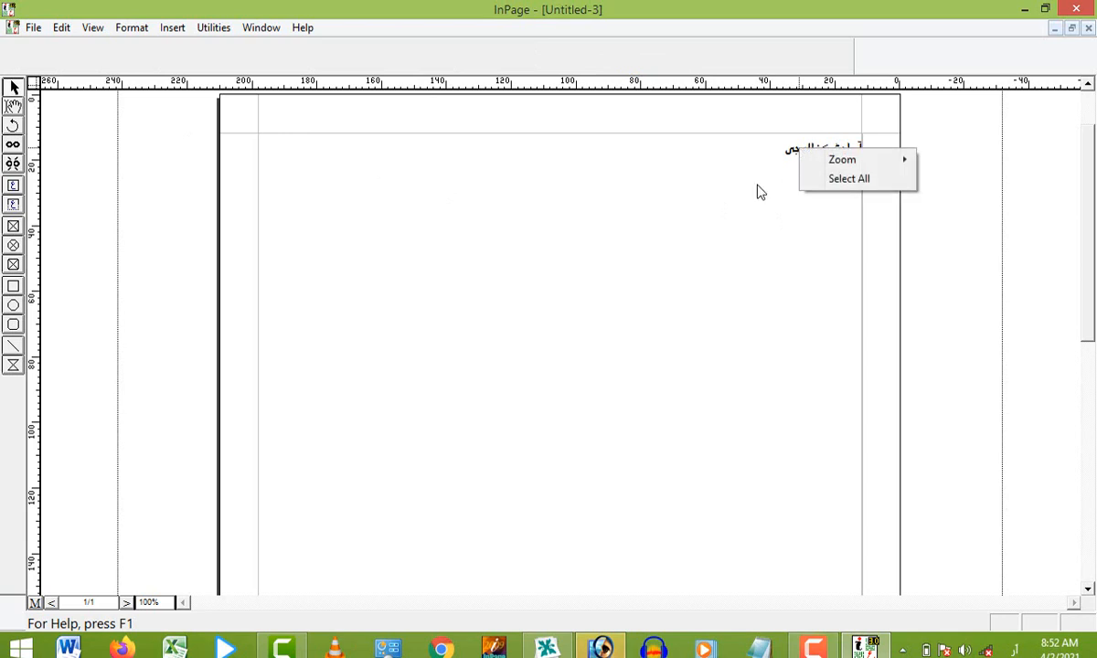
left_click(759, 189)
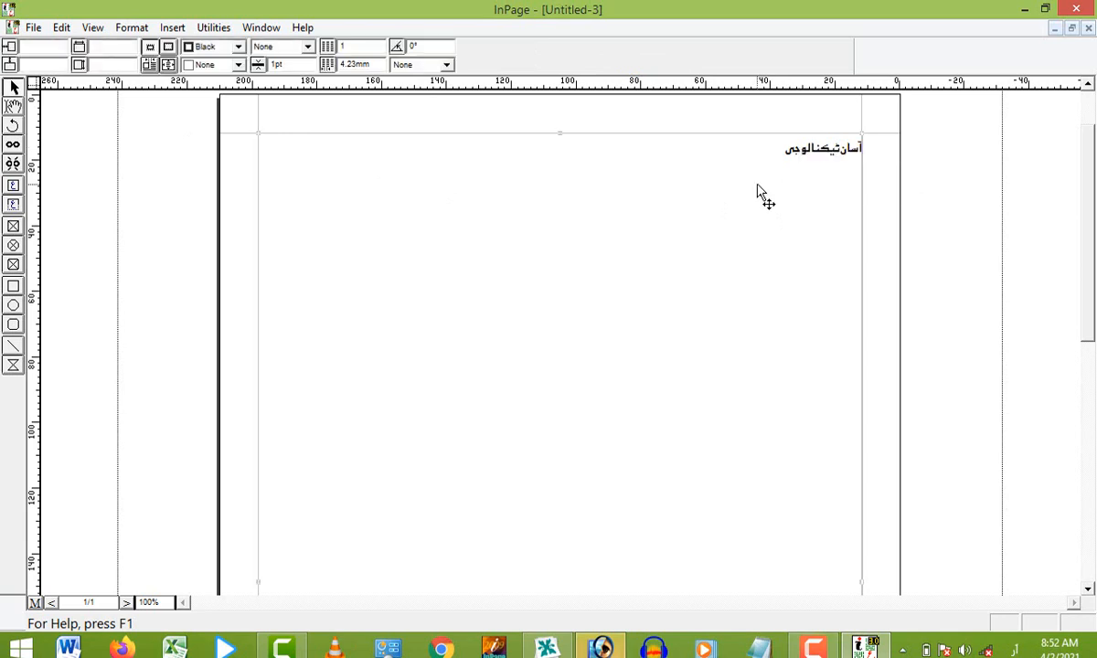
right_click(814, 162)
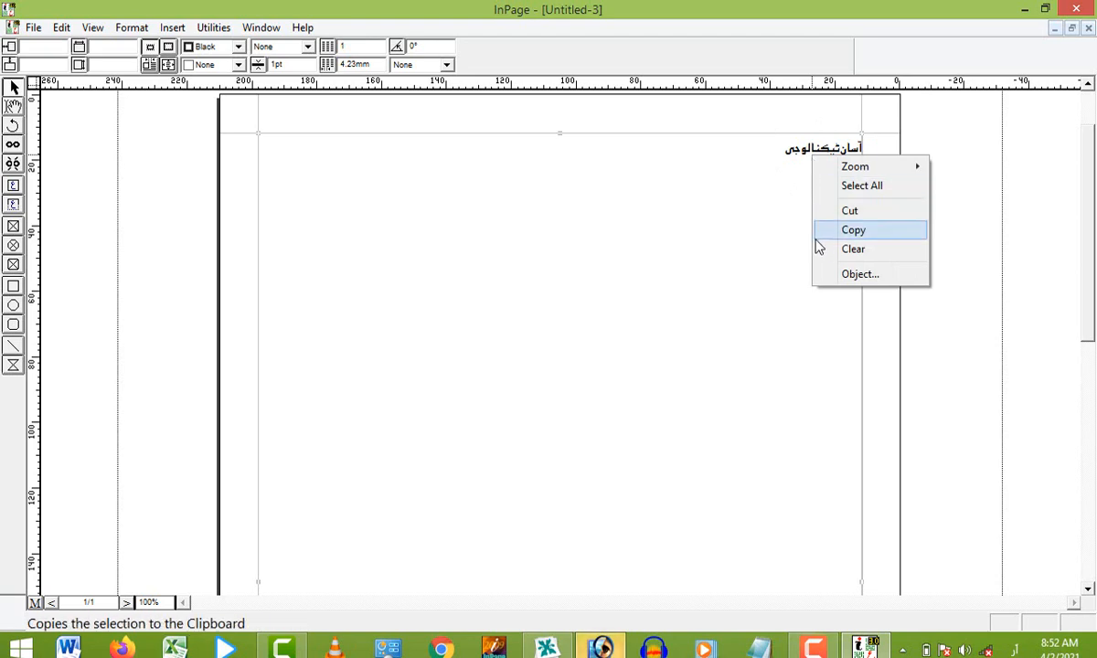
left_click(865, 231)
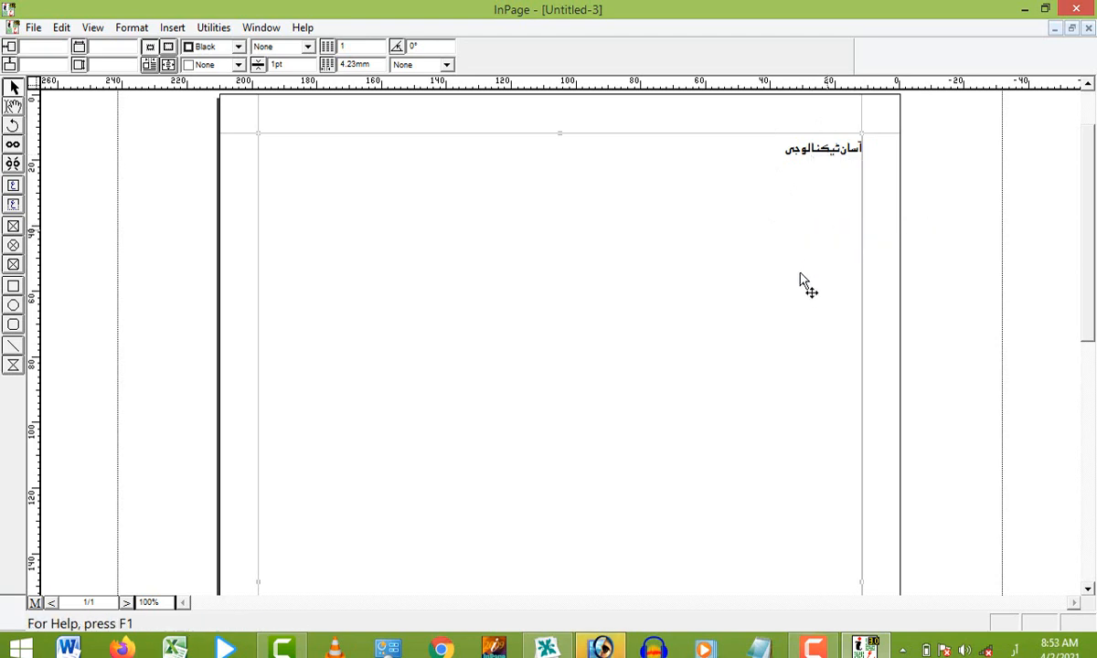
left_click(545, 647)
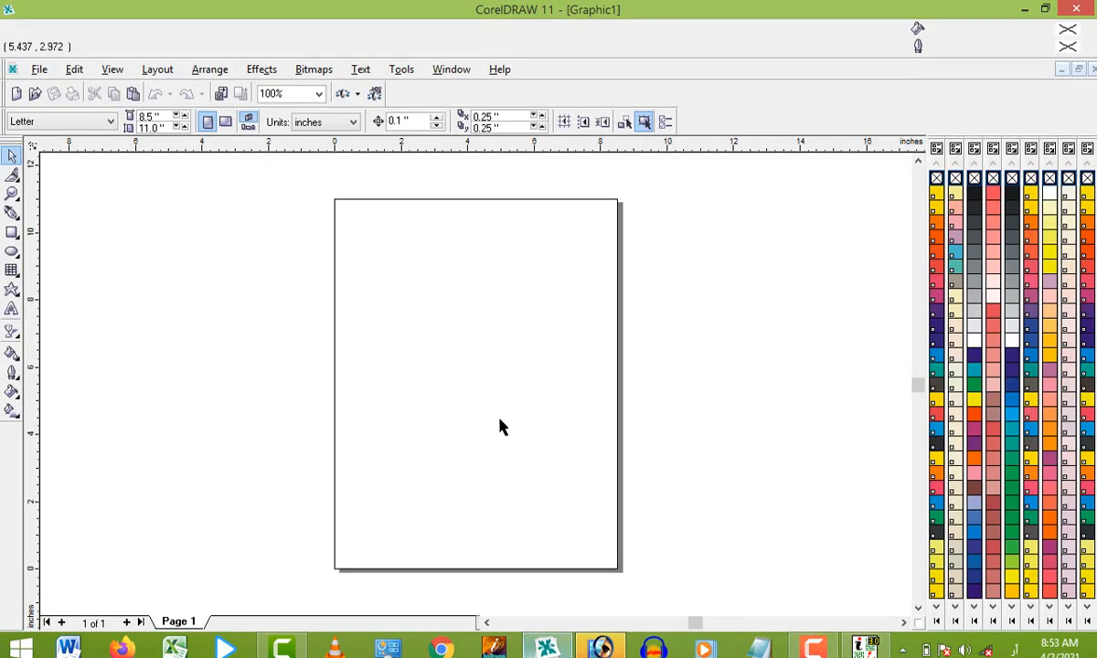
right_click(499, 426)
left_click(541, 524)
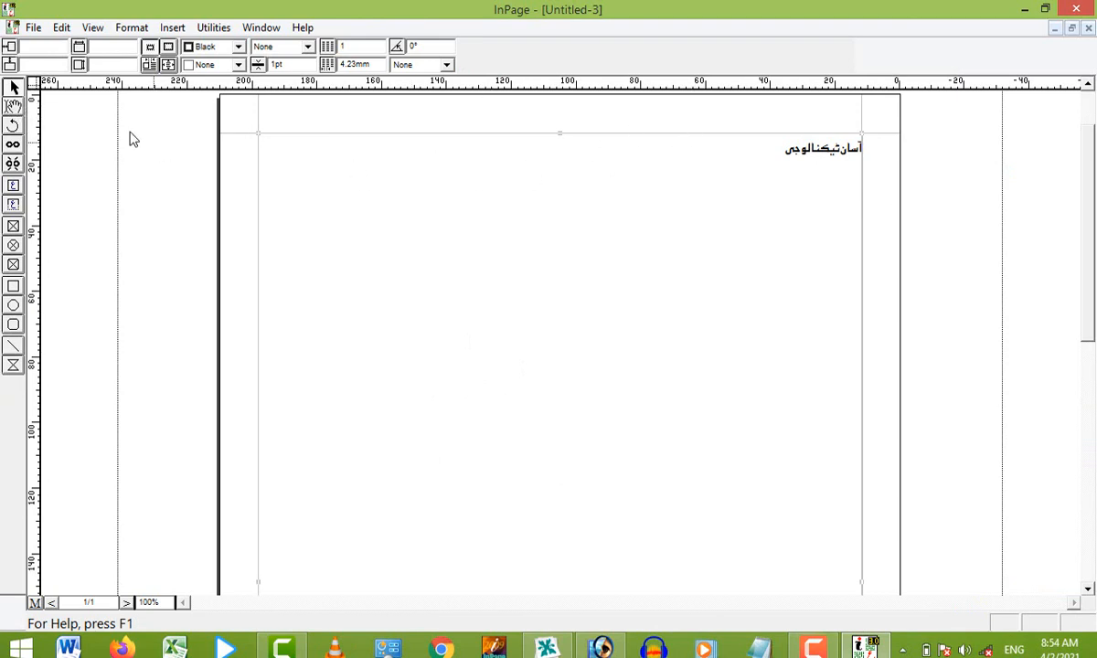
left_click(13, 106)
left_click_drag(731, 148, 852, 154)
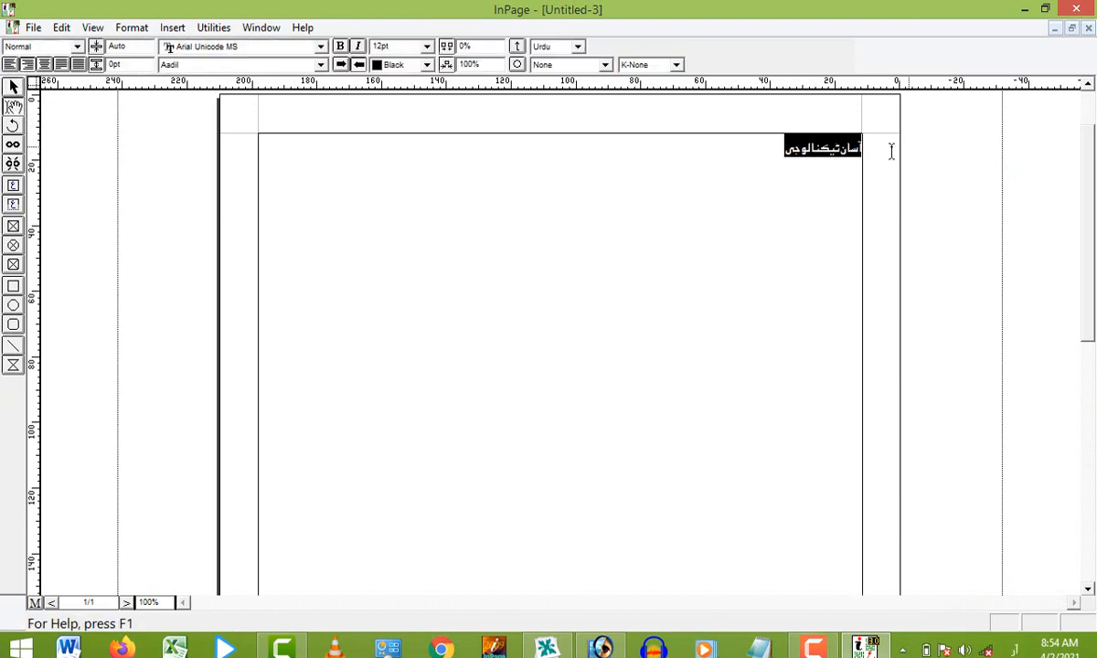
left_click(14, 87)
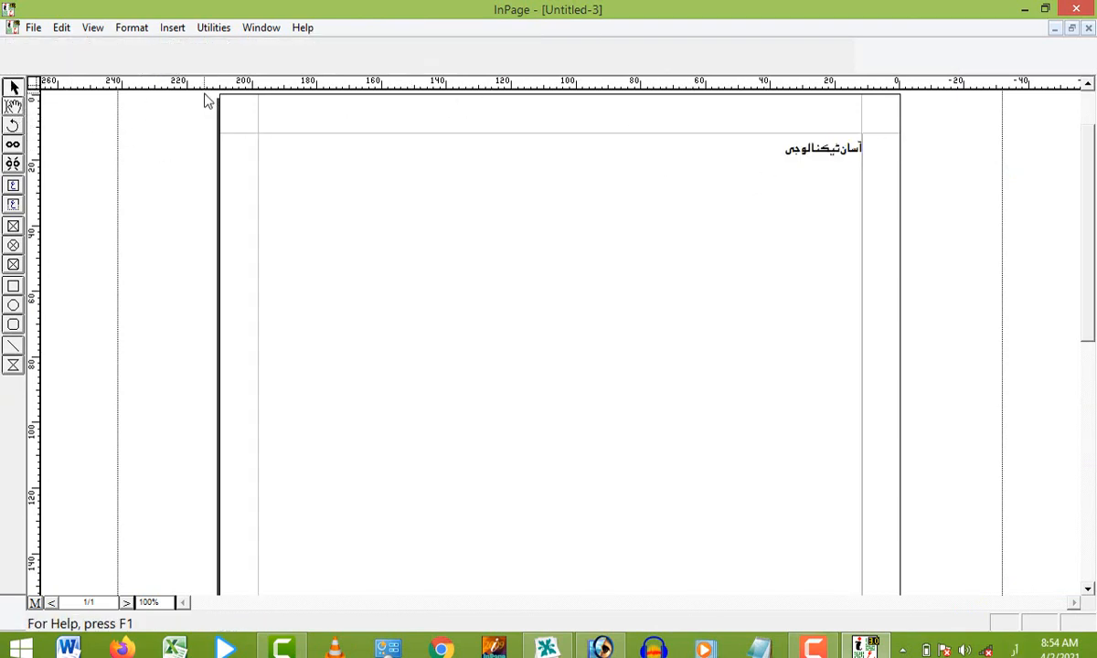
left_click(797, 180)
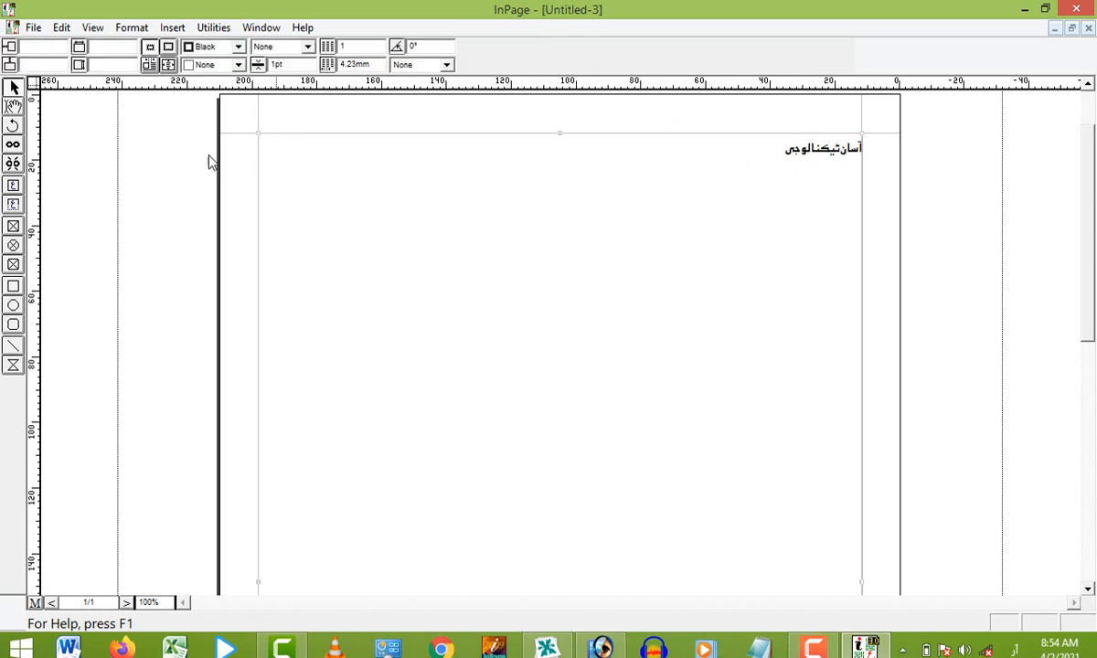
left_click(13, 106)
left_click(667, 192)
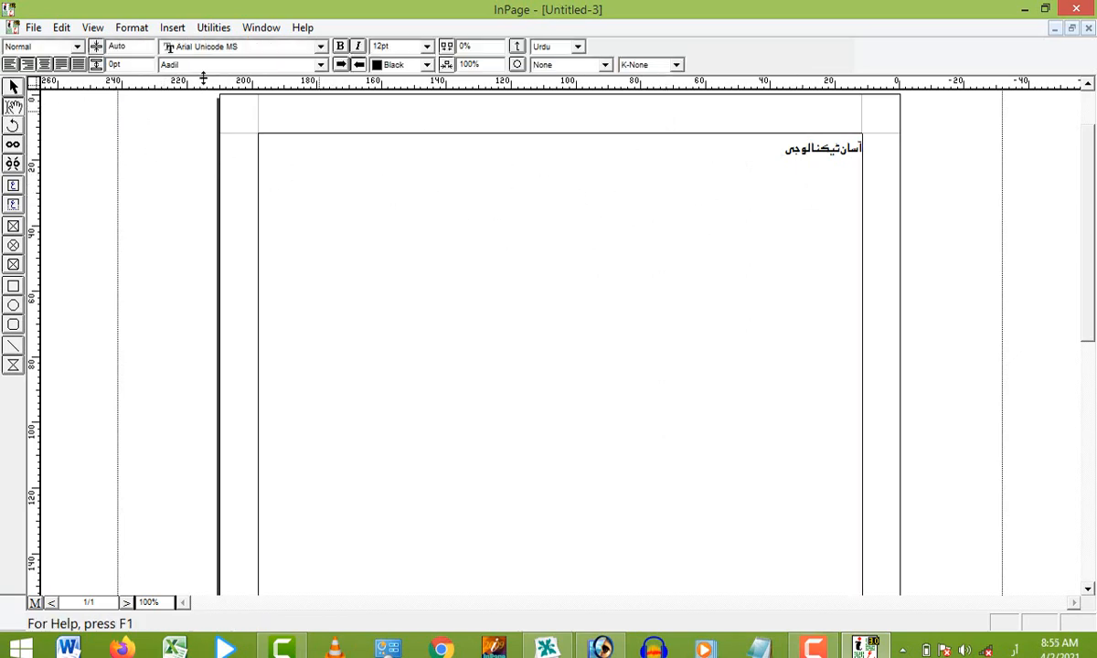
Step: Export page 1 as an EPS picture named text to the Desktop
left_click(36, 28)
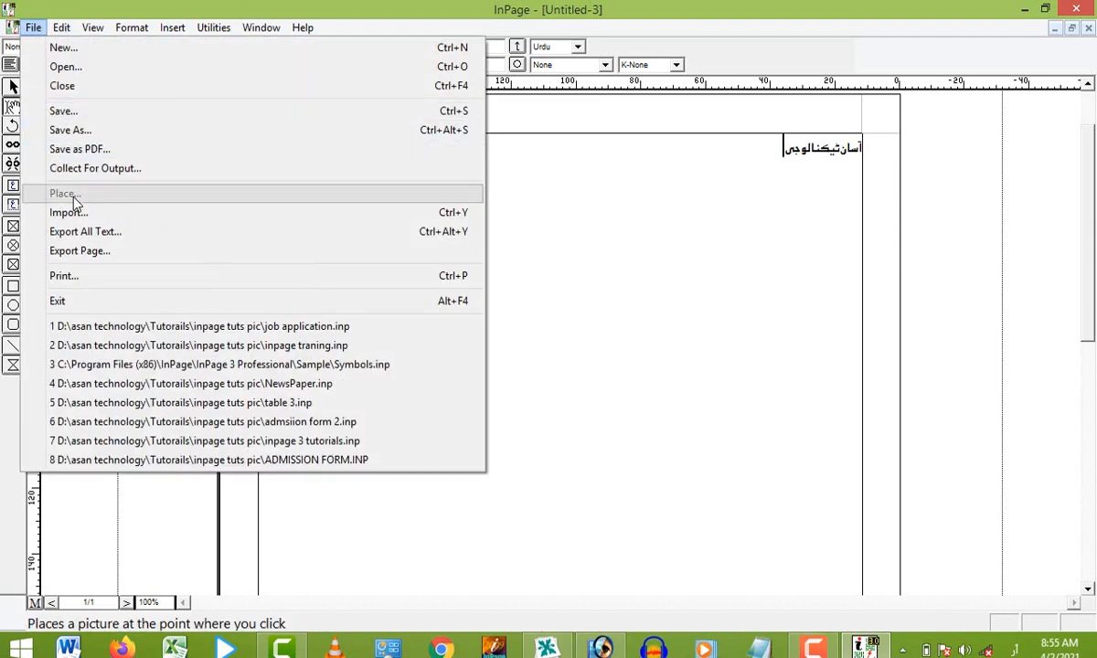
left_click(108, 249)
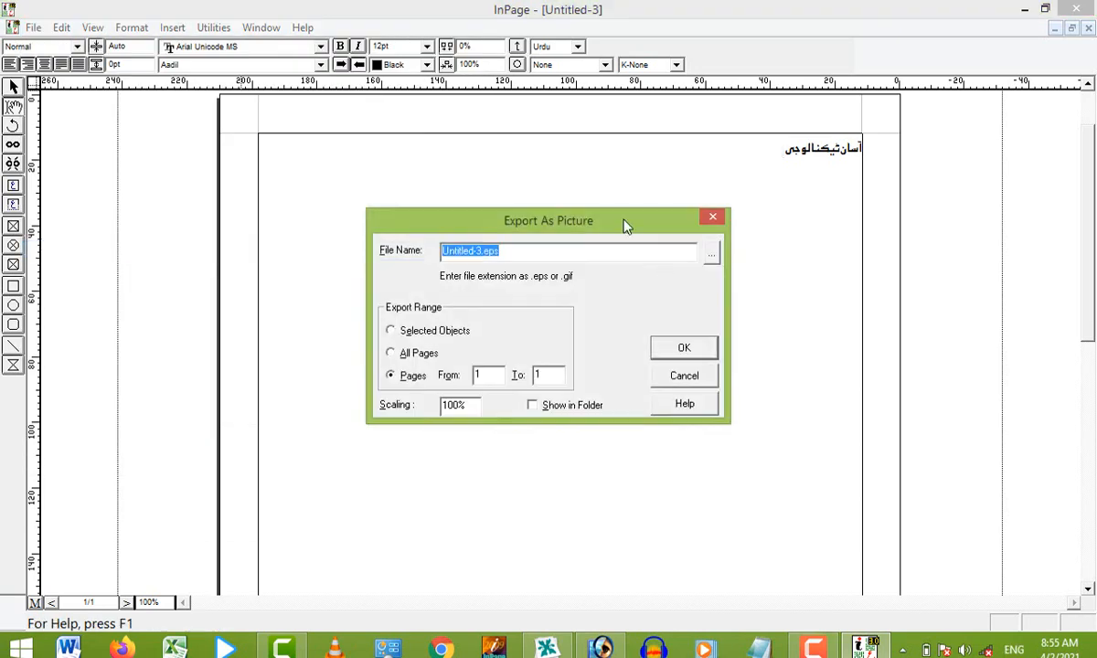
left_click_drag(626, 226, 631, 171)
left_click(712, 199)
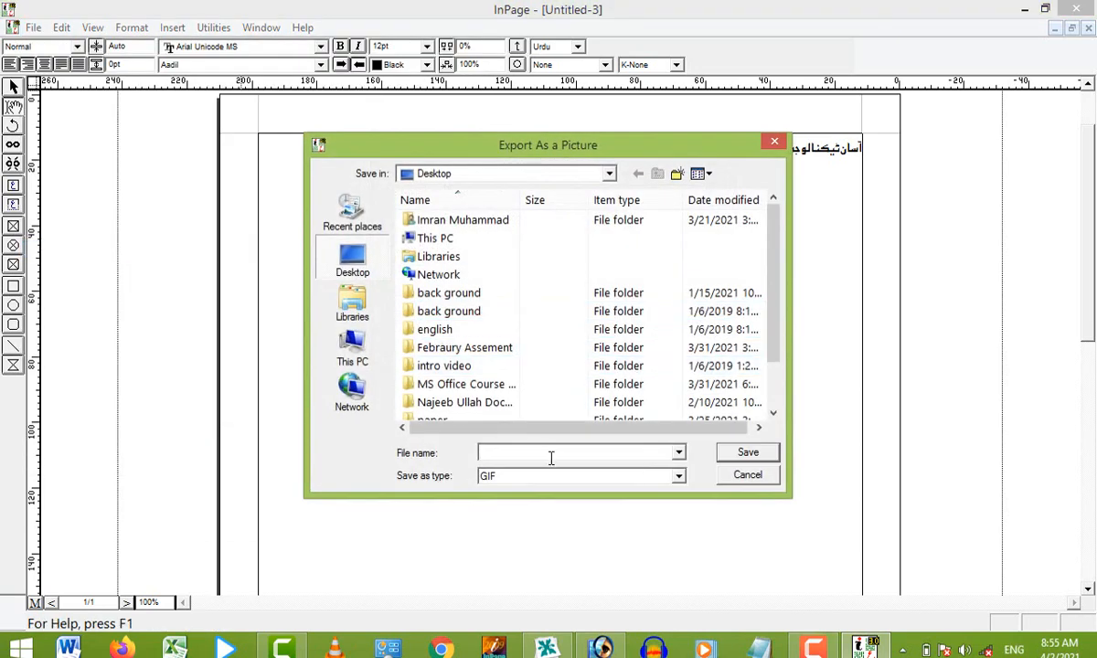
left_click(553, 476)
left_click(553, 504)
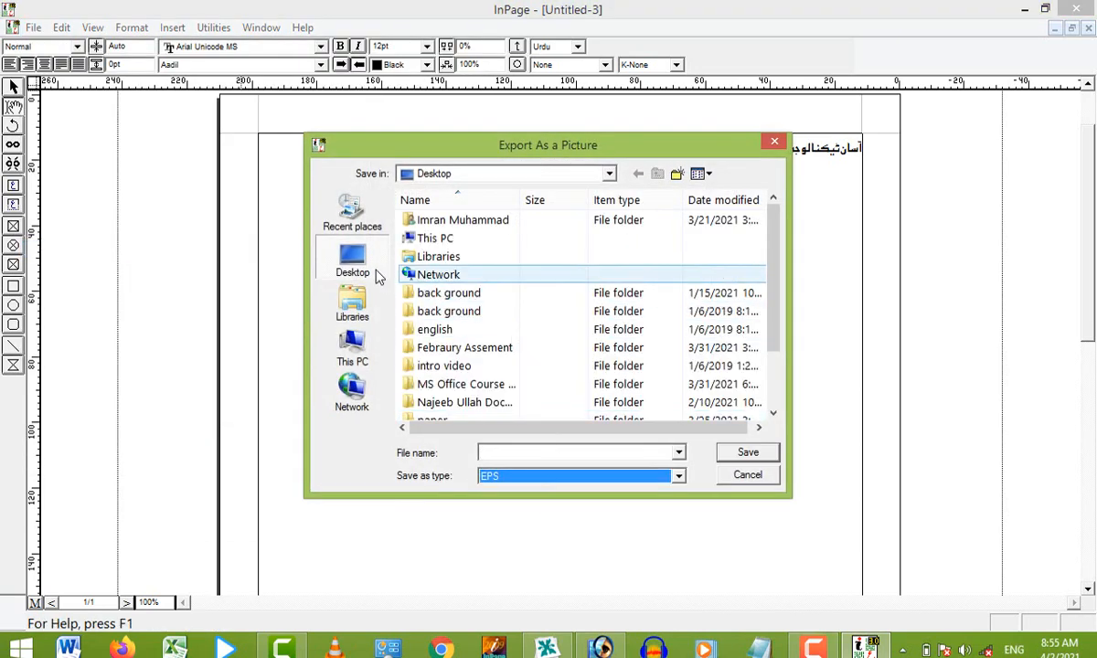
left_click(552, 452)
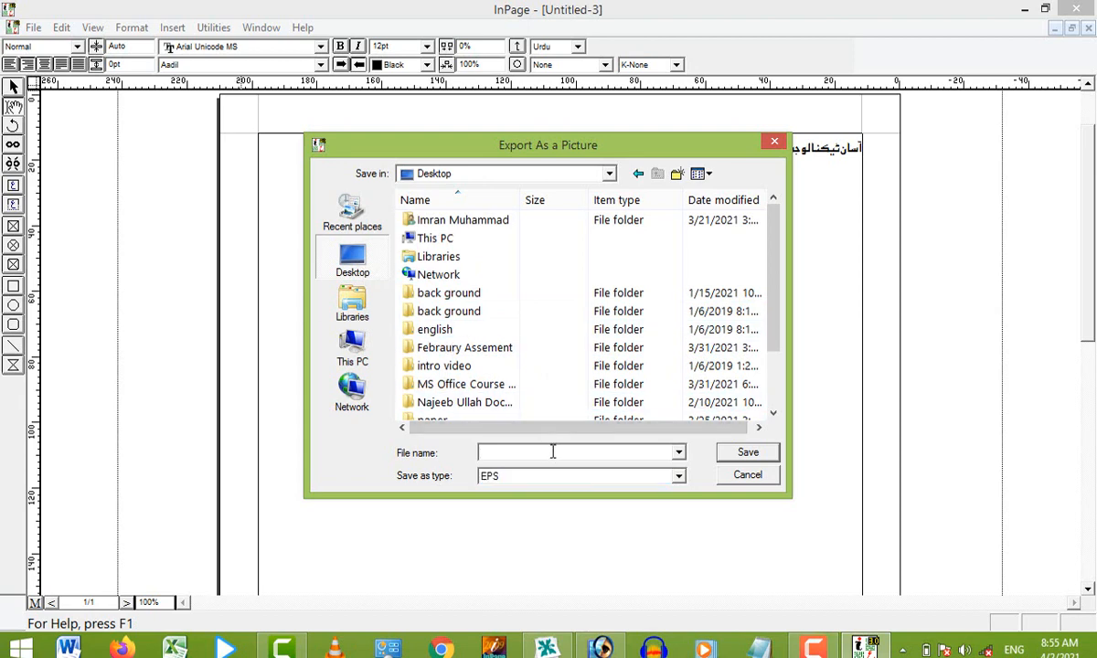
type("text")
left_click(747, 451)
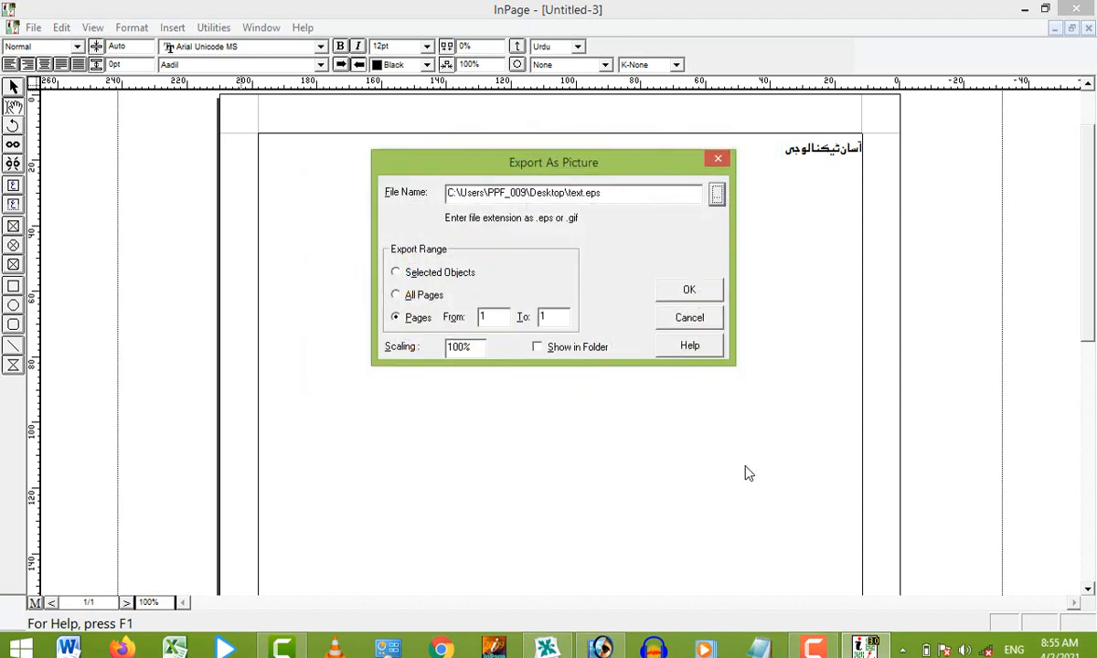
left_click(688, 296)
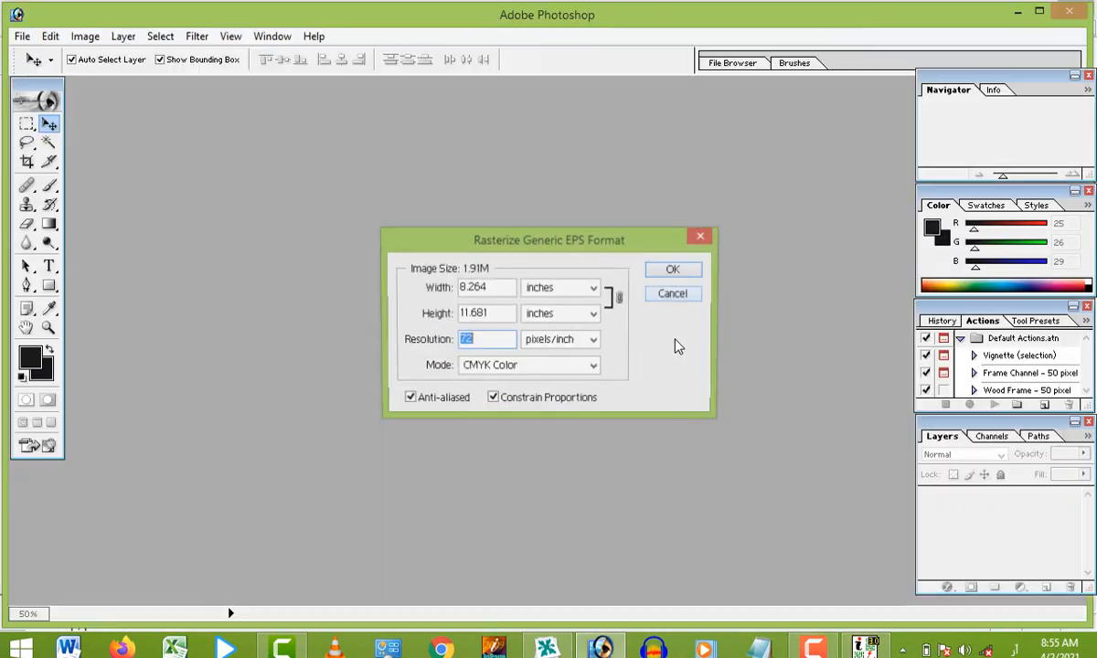
Step: Rasterize text.eps in Photoshop at 72 pixels/inch in CMYK Color mode and close the image without saving
left_click(666, 269)
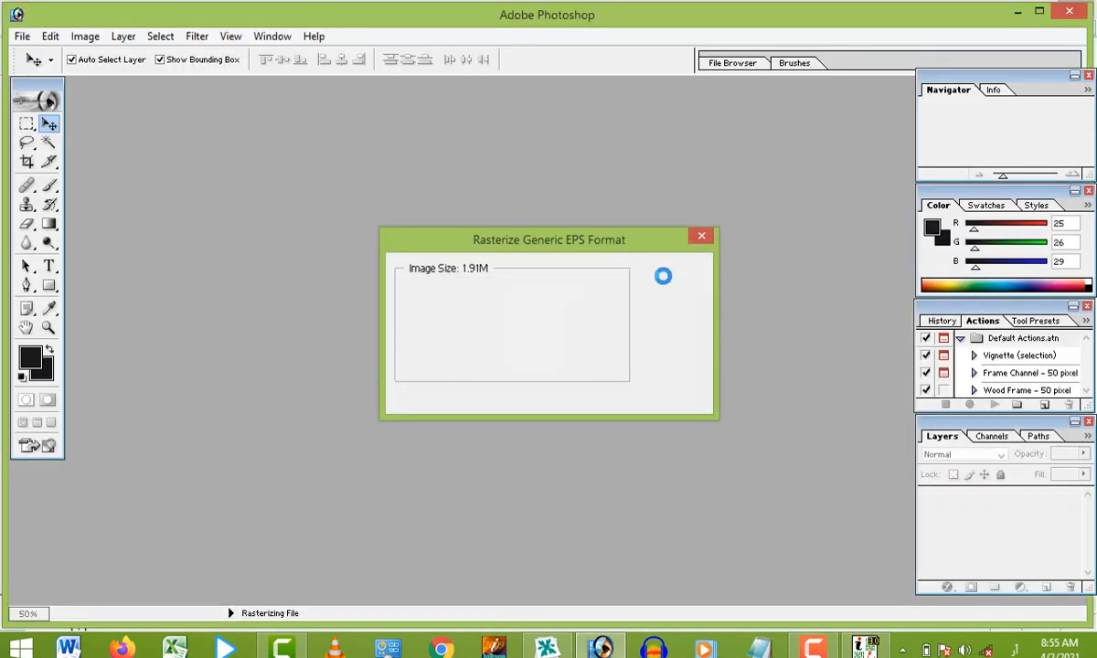
left_click(324, 95)
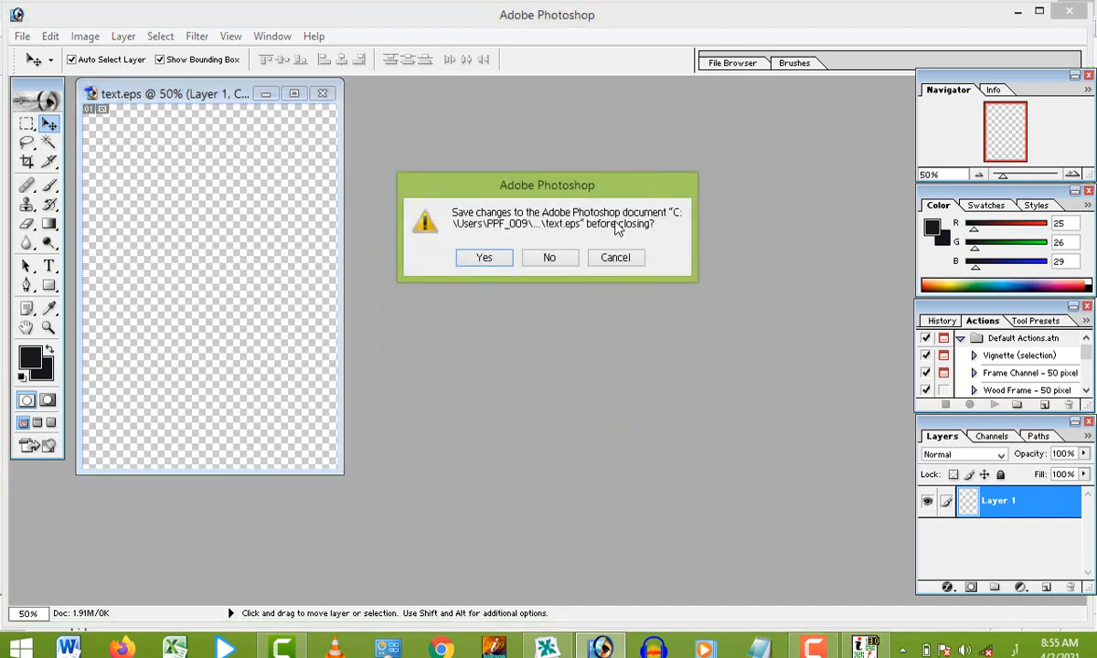
left_click(567, 260)
Step: Switch to CorelDRAW and open text.eps from the Desktop, importing its text as Text
left_click(548, 647)
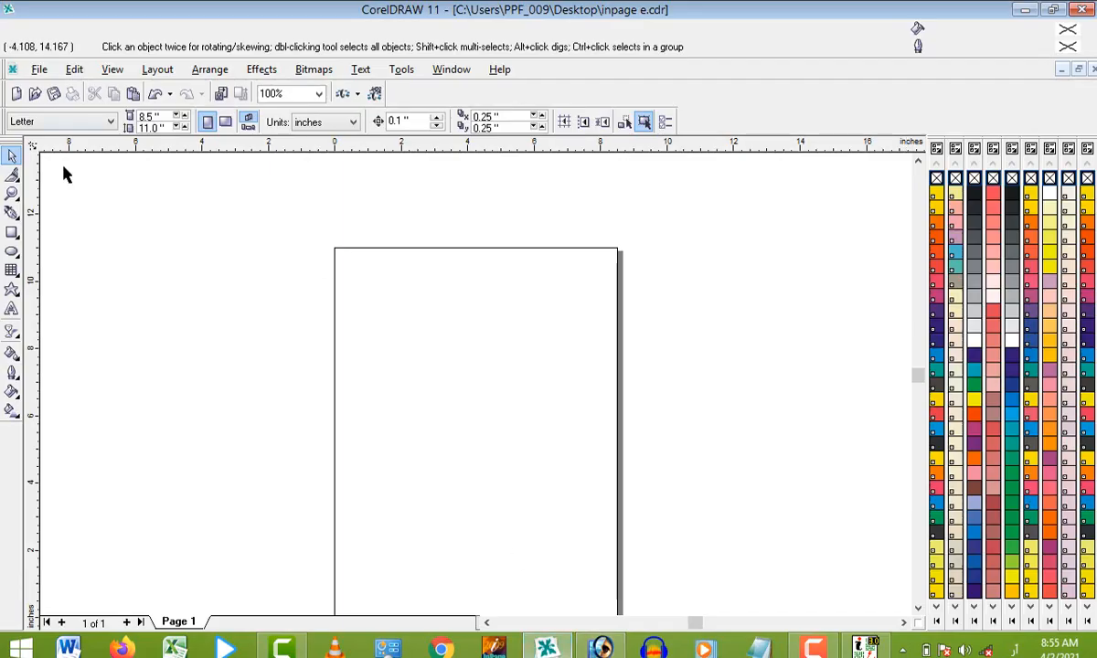
left_click(39, 70)
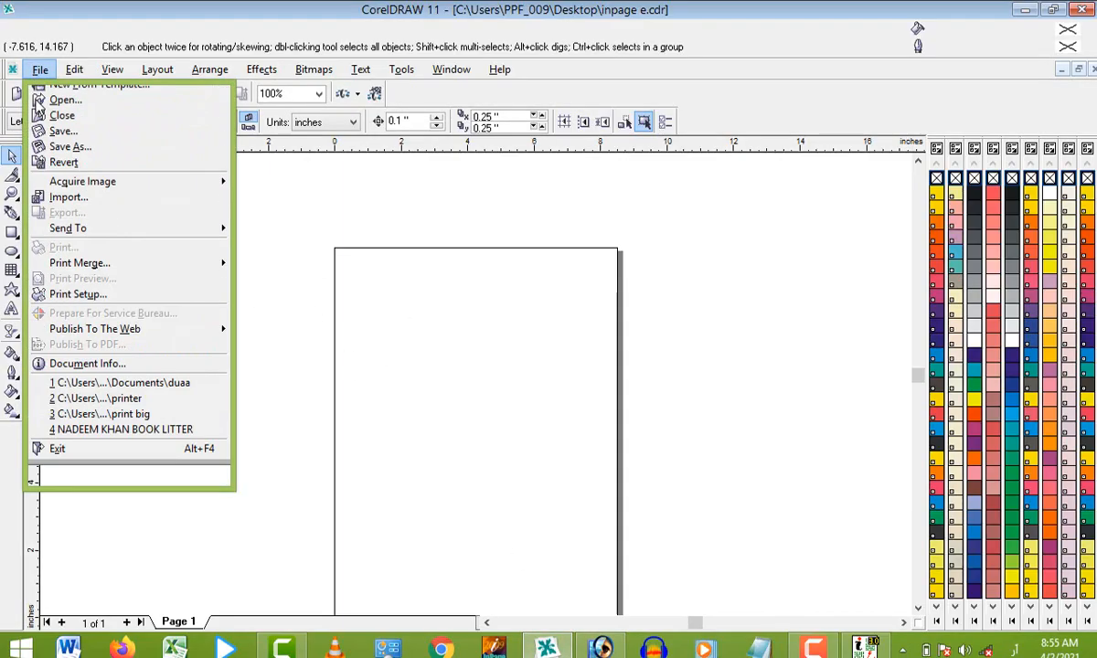
left_click(64, 129)
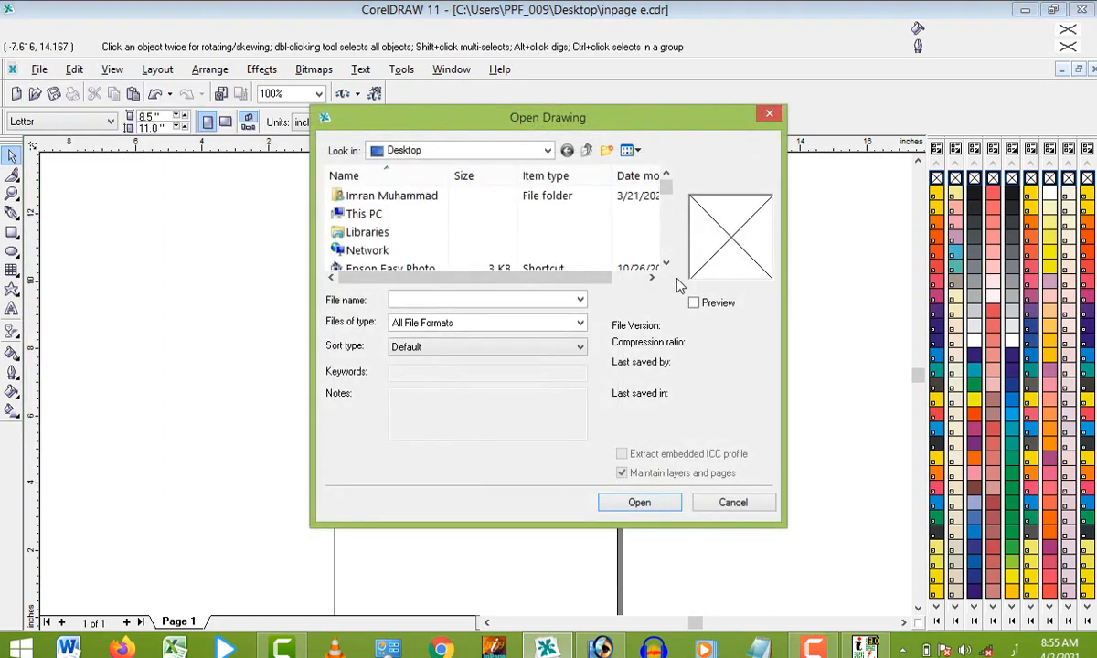
left_click(356, 250)
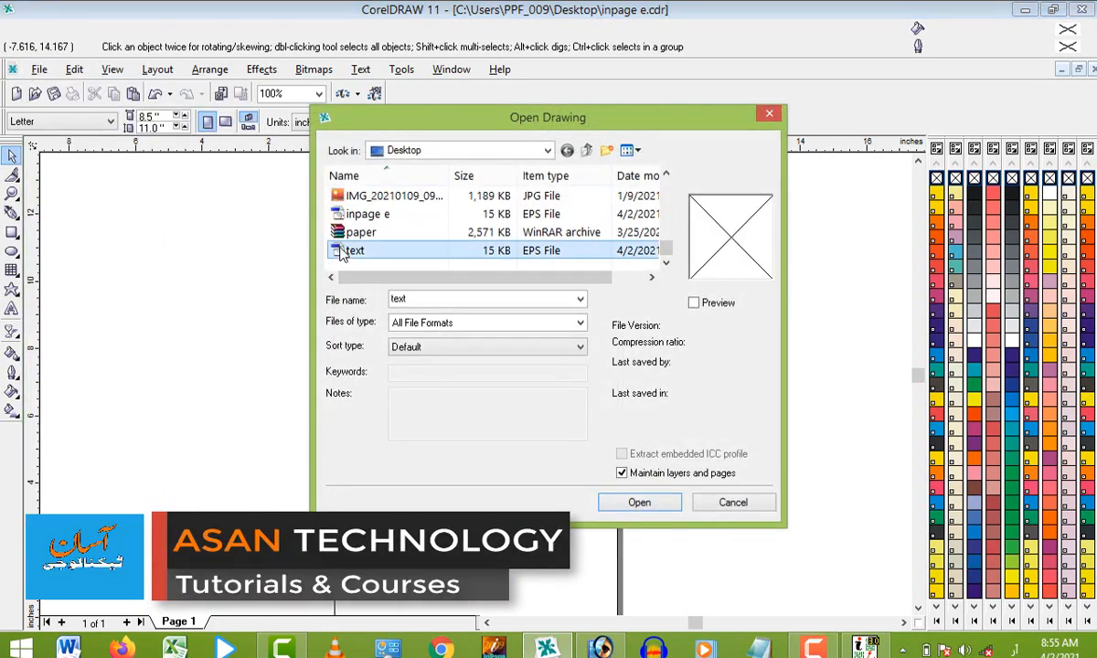
left_click(668, 505)
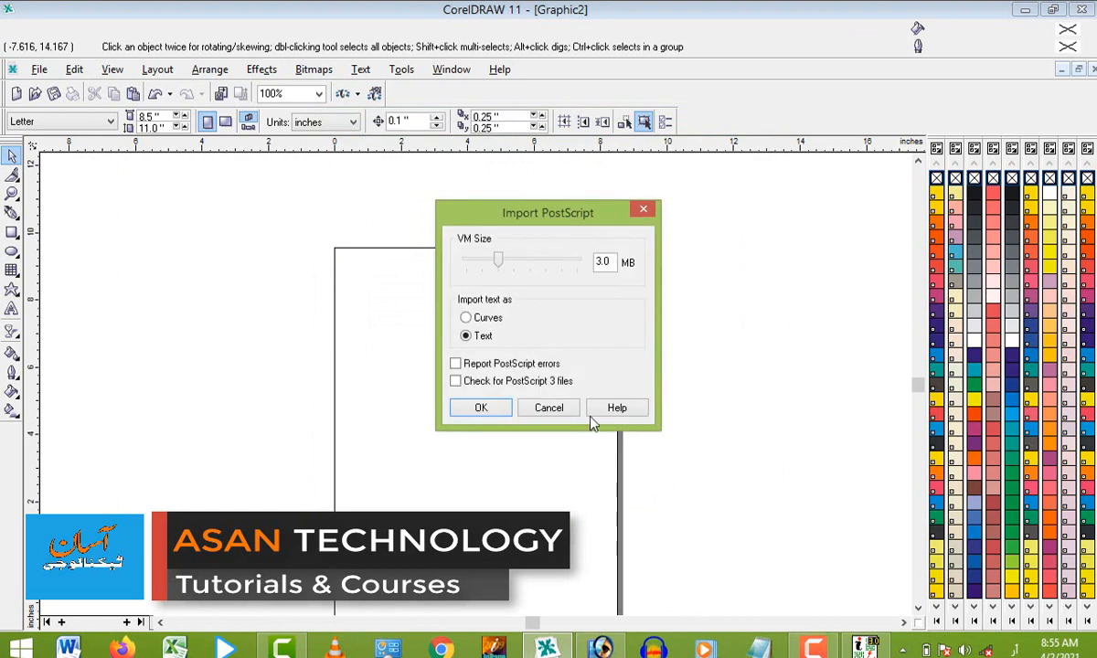
left_click(505, 410)
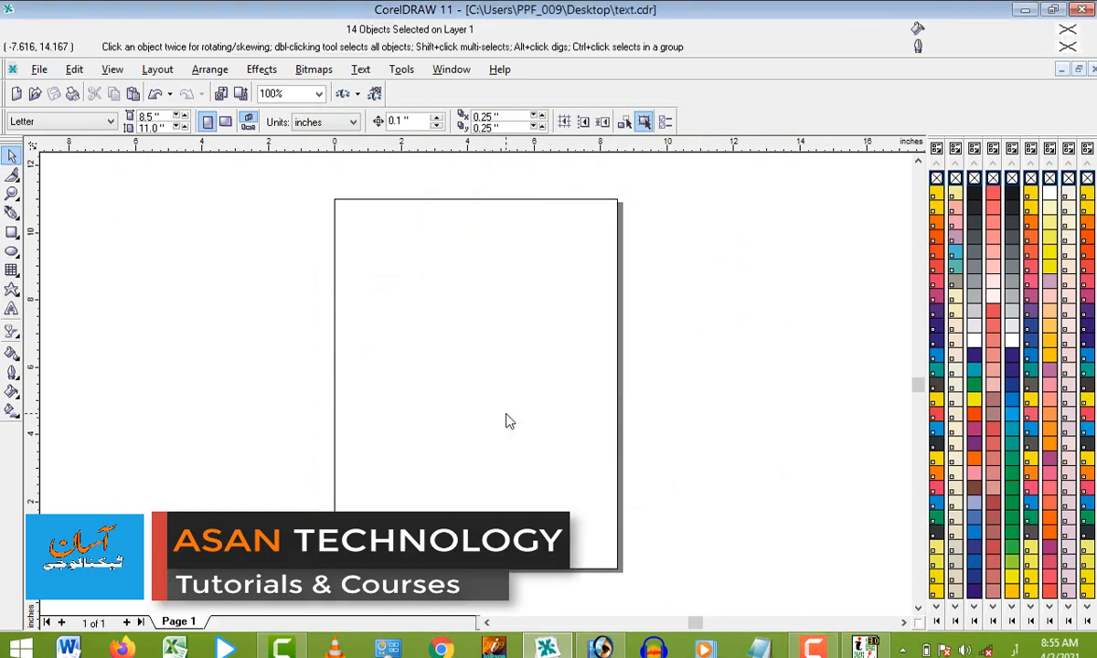
Step: Enlarge the imported آسان ٹیکنالوجی lettering to about 6.1 × 1.1 inches and place it near the page's upper edge
left_click(919, 161)
left_click_drag(454, 207, 547, 258)
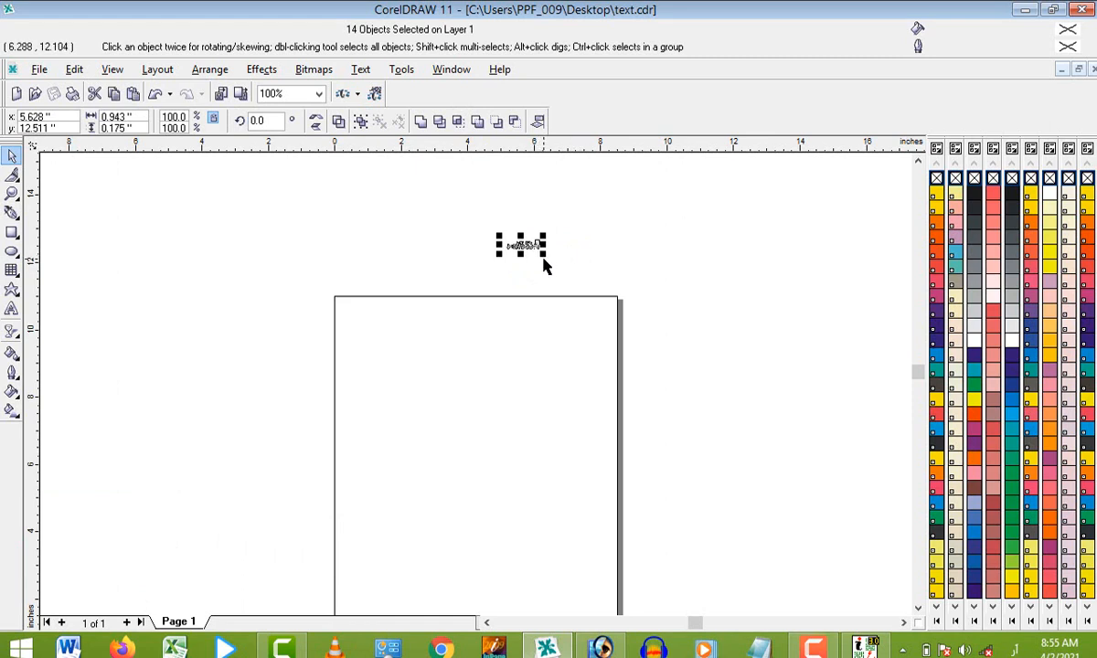
left_click_drag(543, 255, 524, 351)
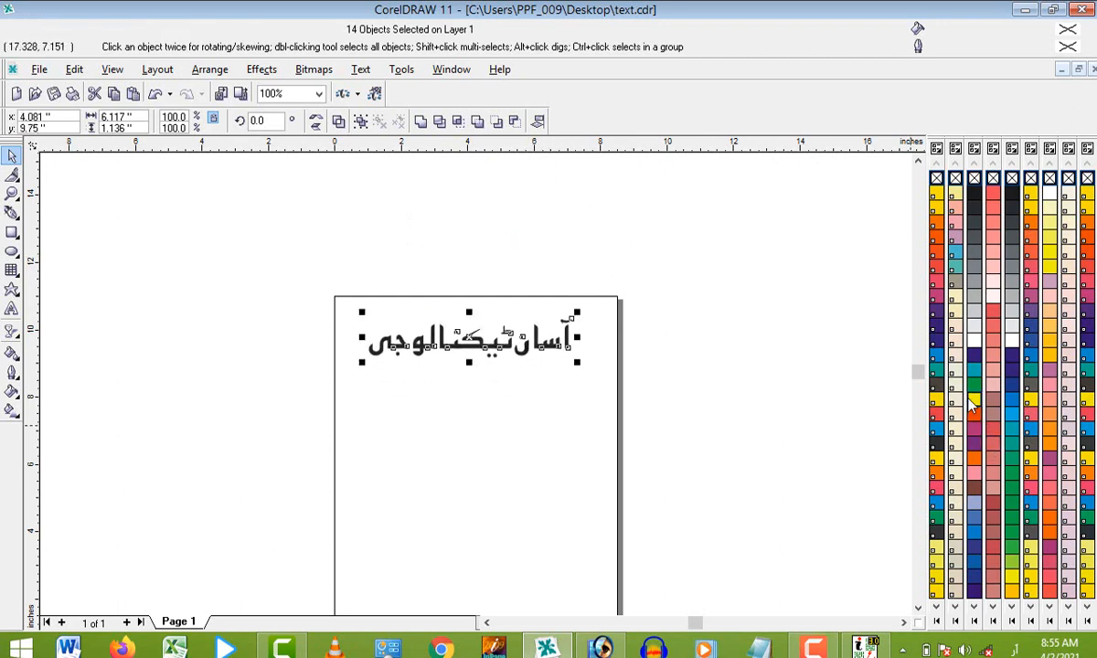
Step: Fill the آسان ٹیکنالوجی lettering with dark blue and deselect it
left_click(972, 403)
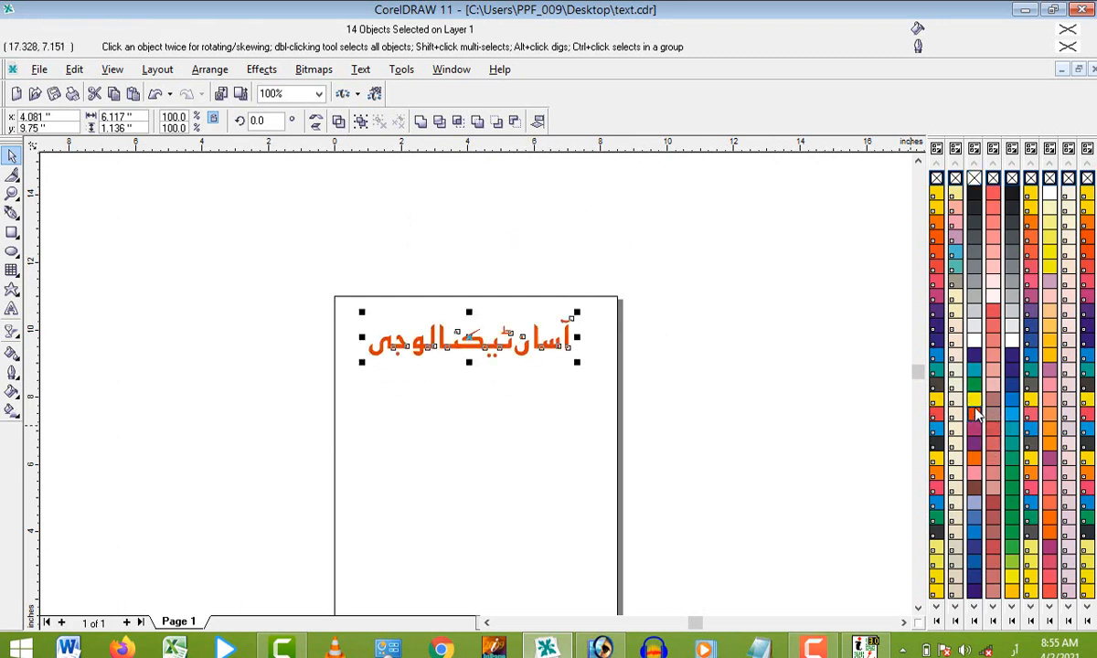
left_click(980, 352)
left_click(869, 580)
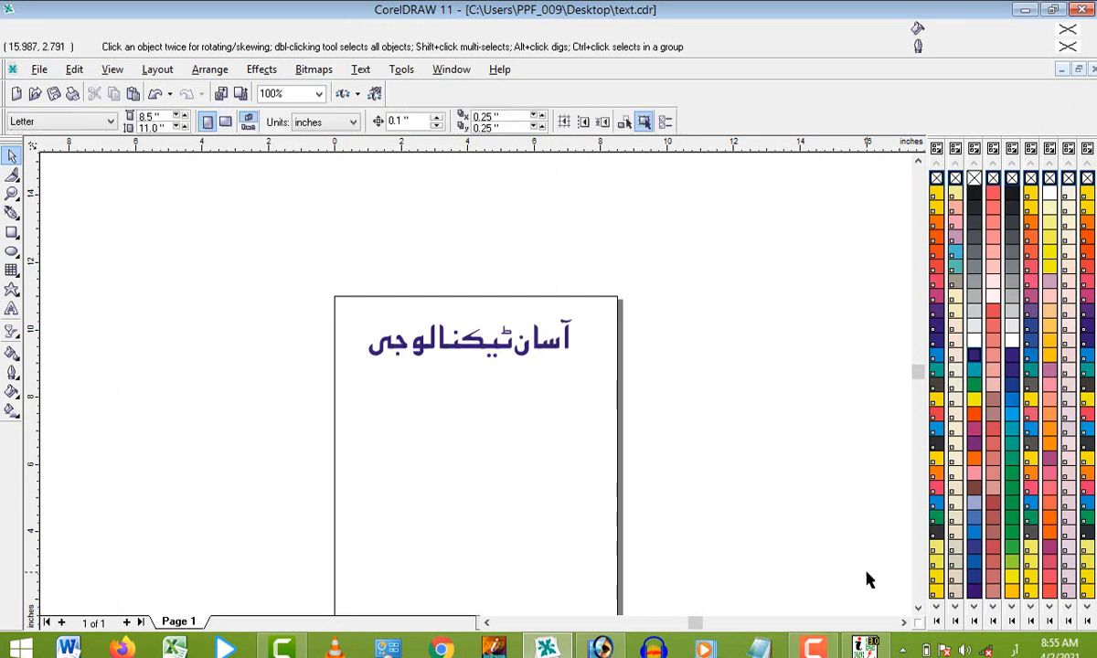
scroll(864, 574, "down", 2)
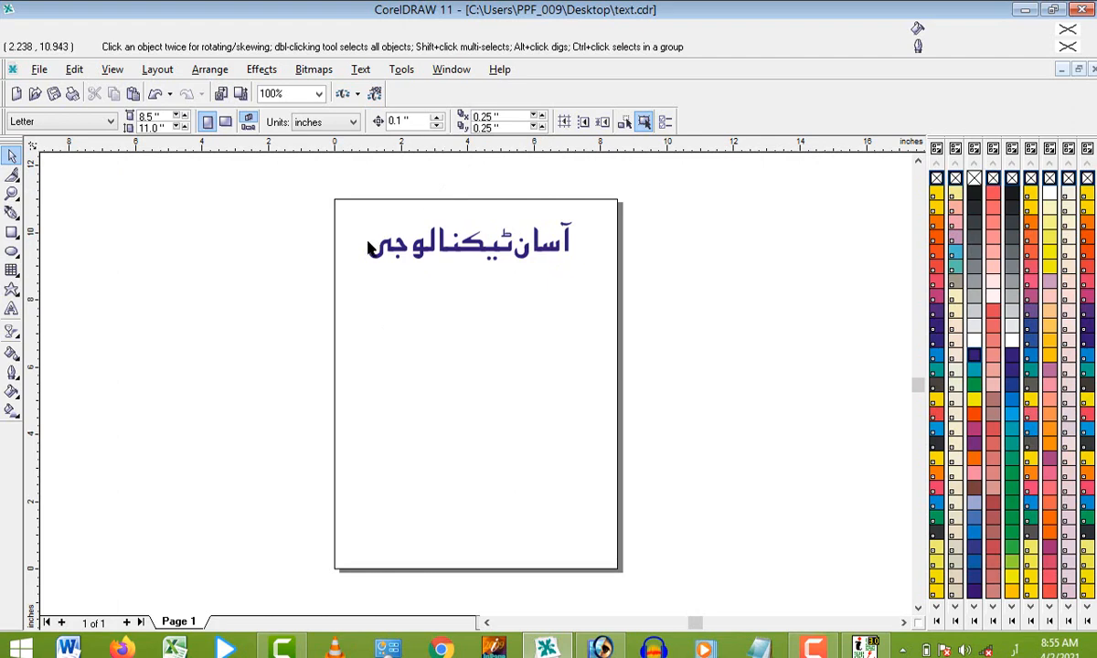
Step: Select the whole آسان ٹیکنالوجی lettering and export only the selection as PSD file text_ in the Photoshop Urdu folder
left_click(40, 73)
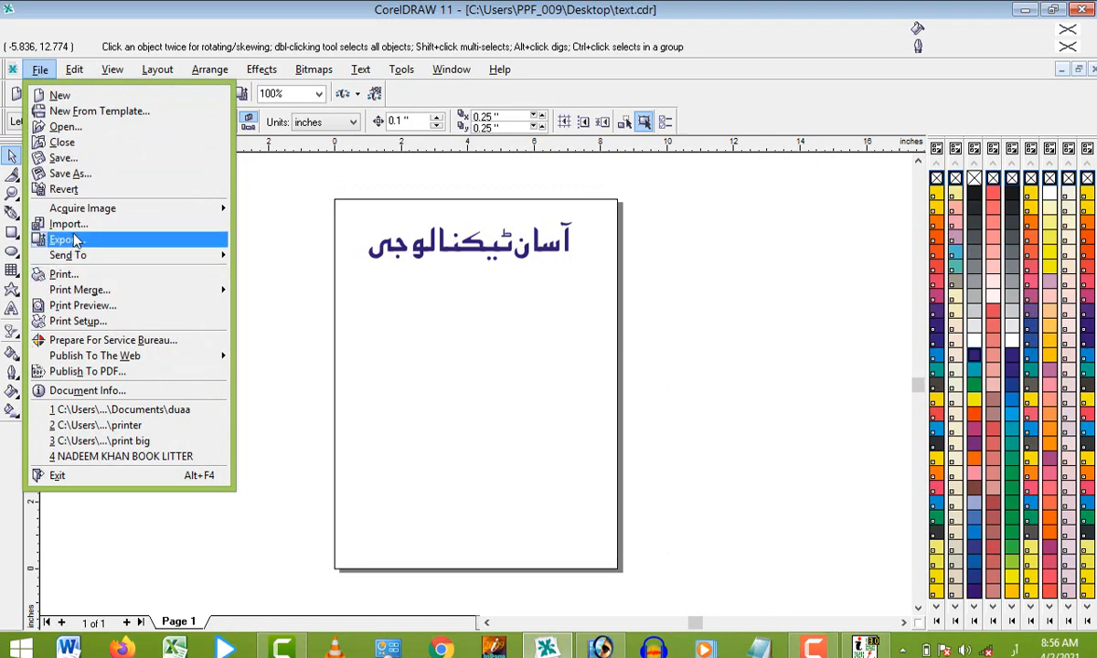
left_click(528, 317)
left_click_drag(326, 294, 654, 211)
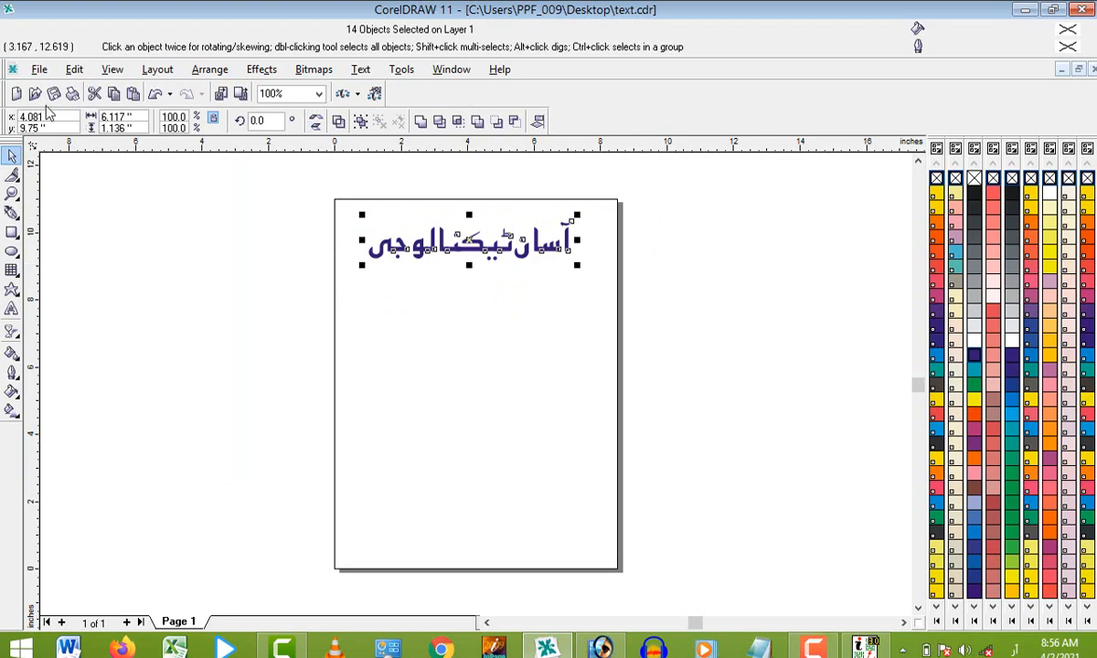
left_click(39, 70)
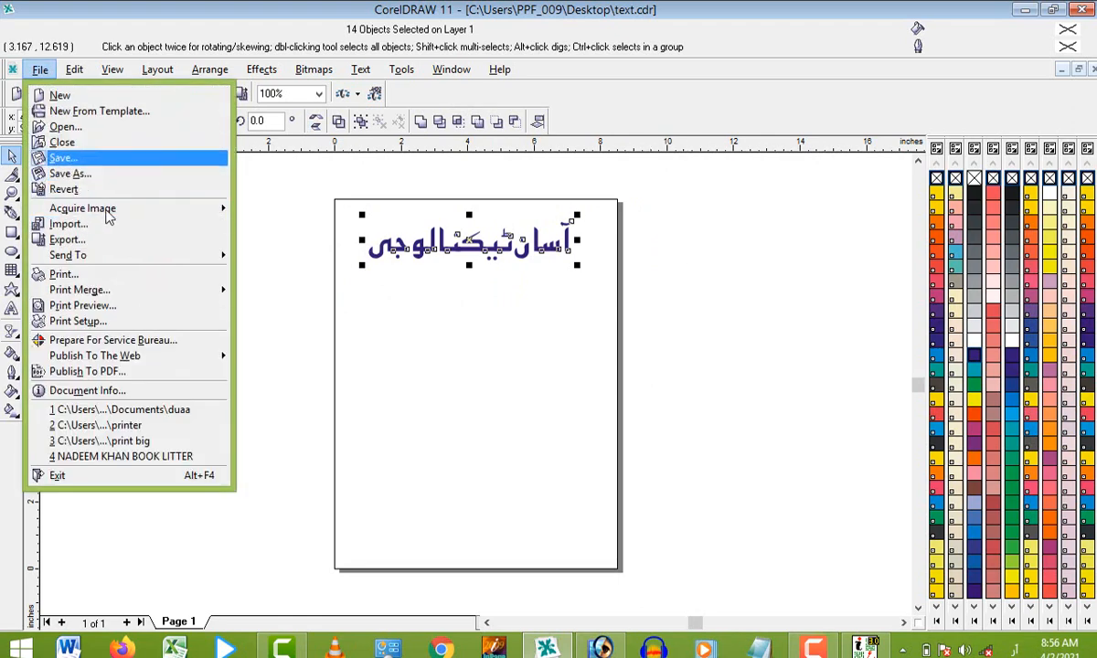
left_click(66, 239)
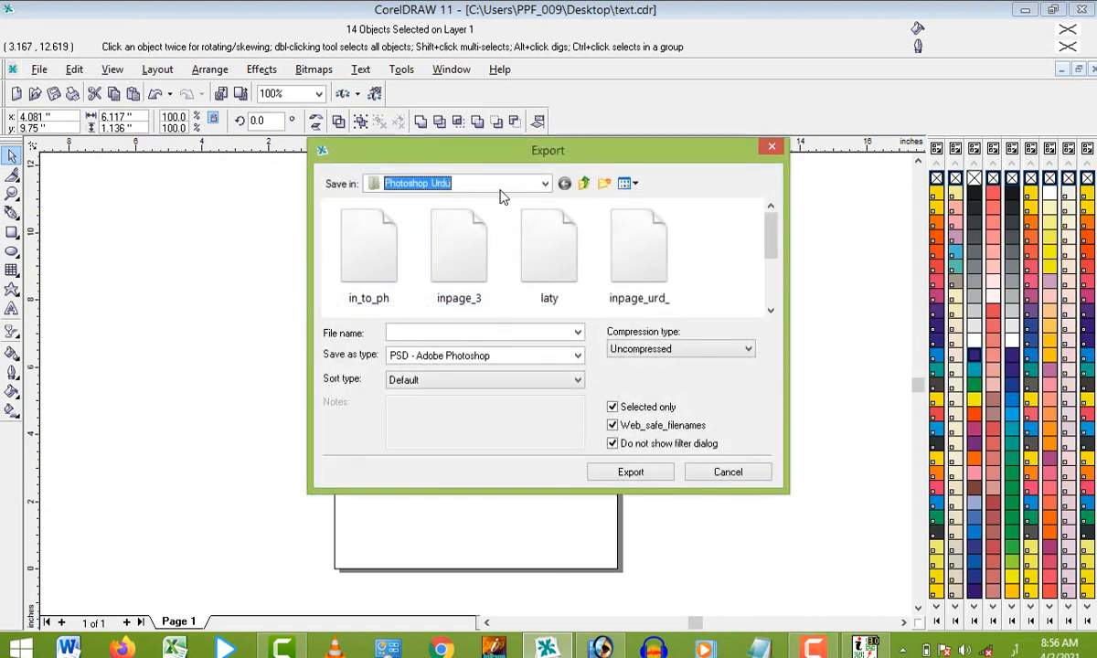
left_click(501, 331)
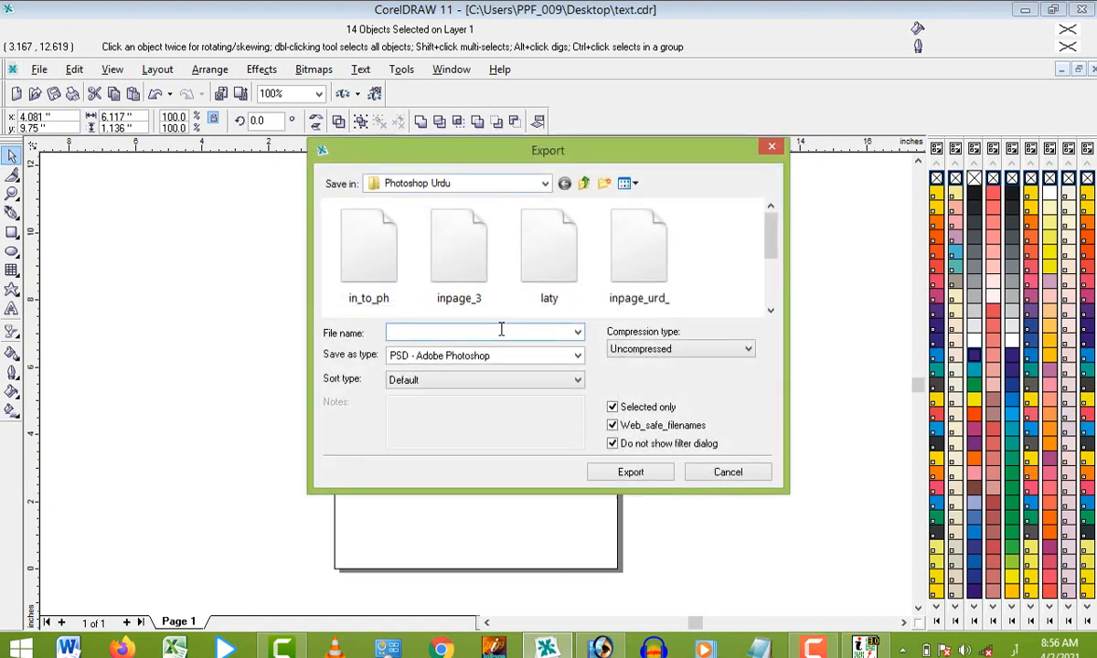
type("تعشت")
key("BackSpace")
key("BackSpace")
key("BackSpace")
key("BackSpace")
key("super+space")
left_click(617, 472)
left_click(501, 459)
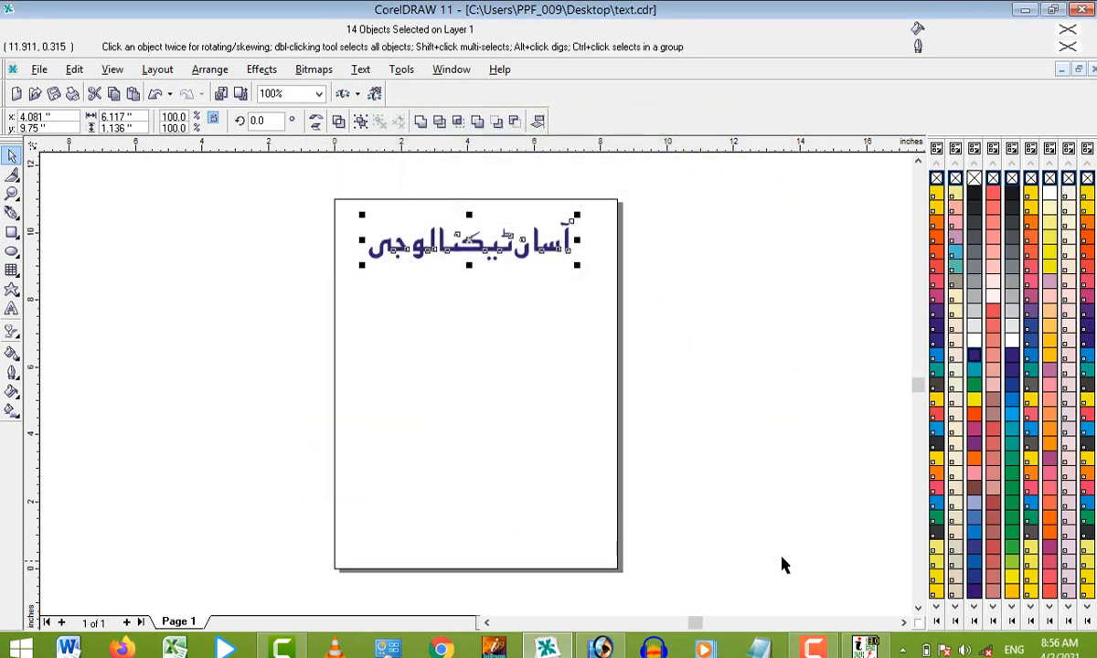
Step: Switch to Photoshop and open the exported text_ file from the Photoshop Urdu folder
left_click(600, 647)
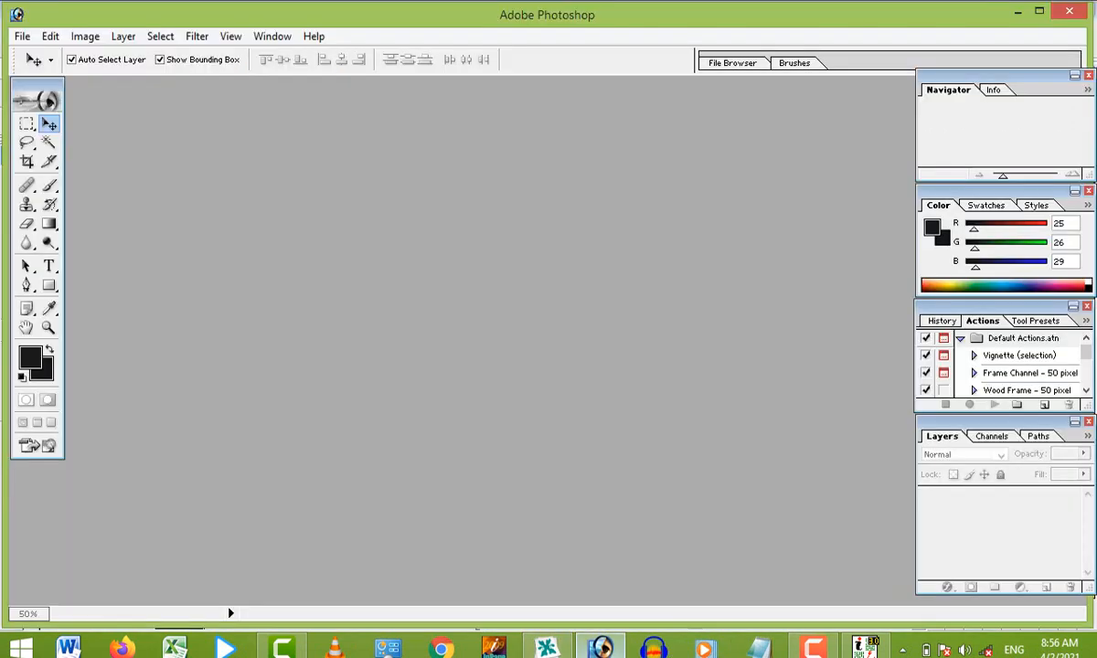
left_click(18, 36)
left_click(35, 77)
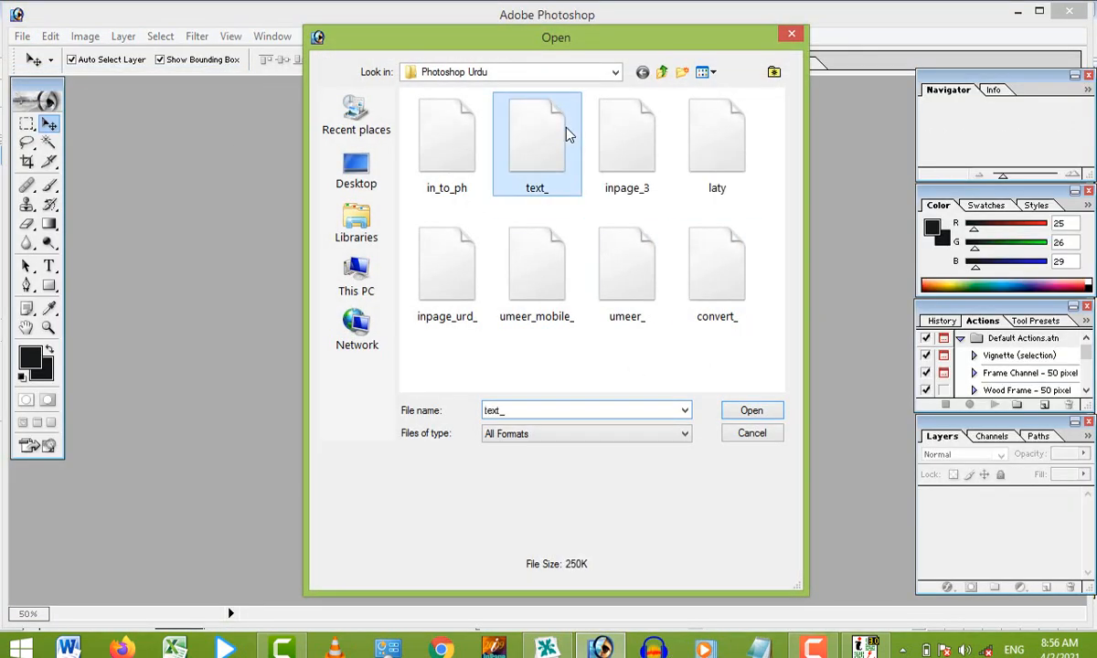
double_click(537, 136)
Step: Try moving the text layer slightly left on its canvas in an enlarged document window, and close text_.psd without saving
left_click_drag(338, 98, 487, 154)
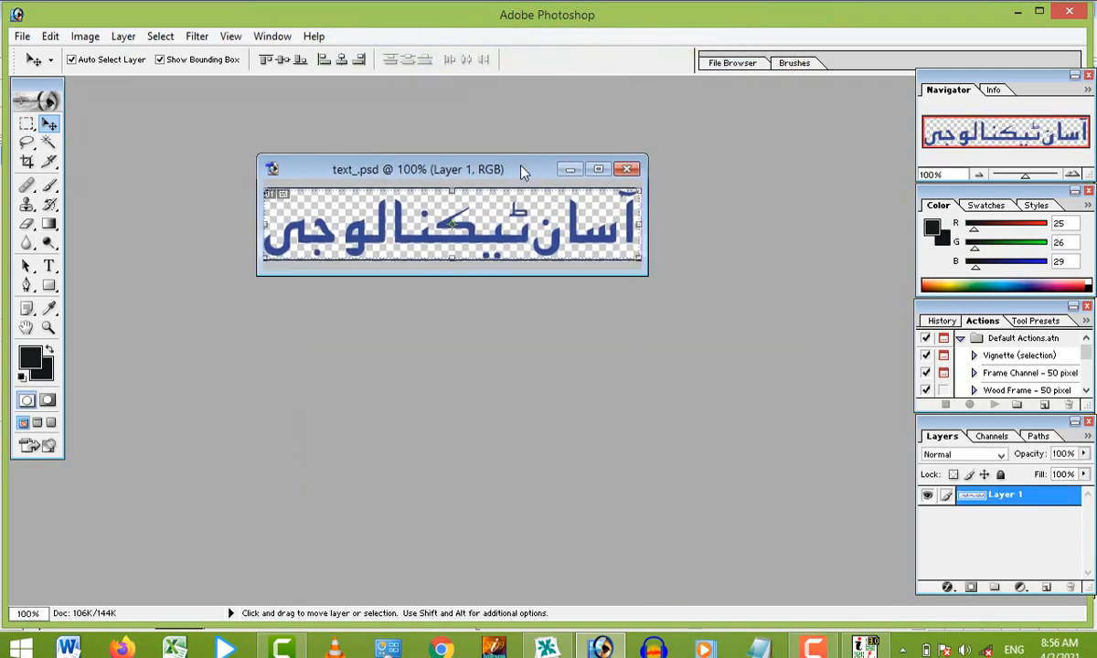
left_click_drag(611, 259, 780, 459)
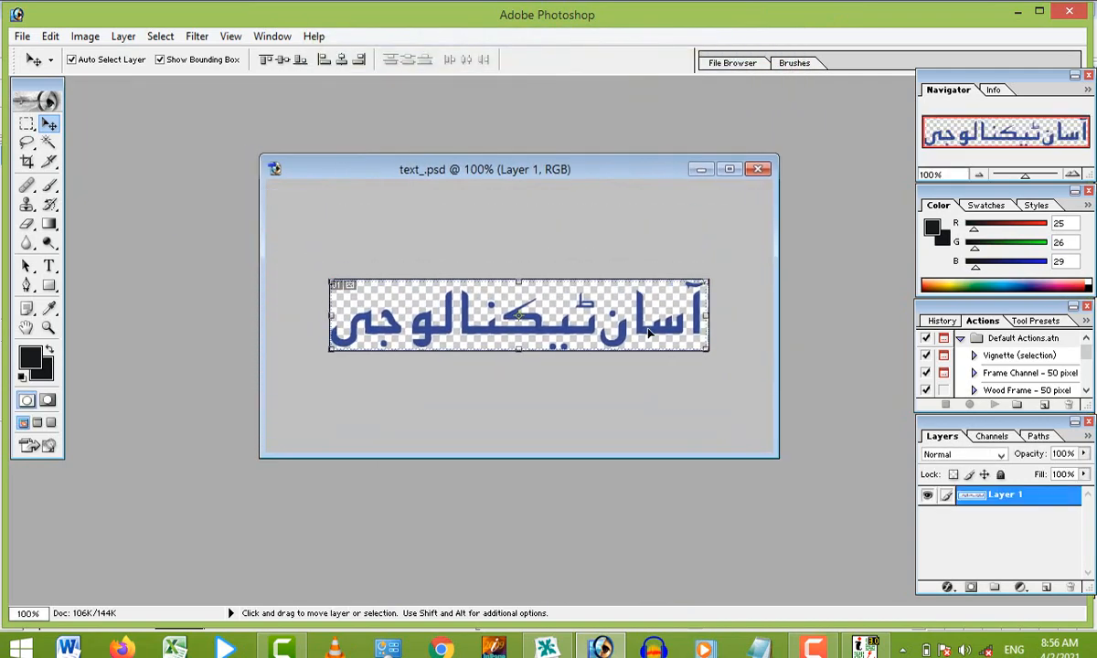
mouse_move(648, 328)
left_mouse_down()
mouse_move(615, 327)
mouse_move(640, 327)
left_mouse_up()
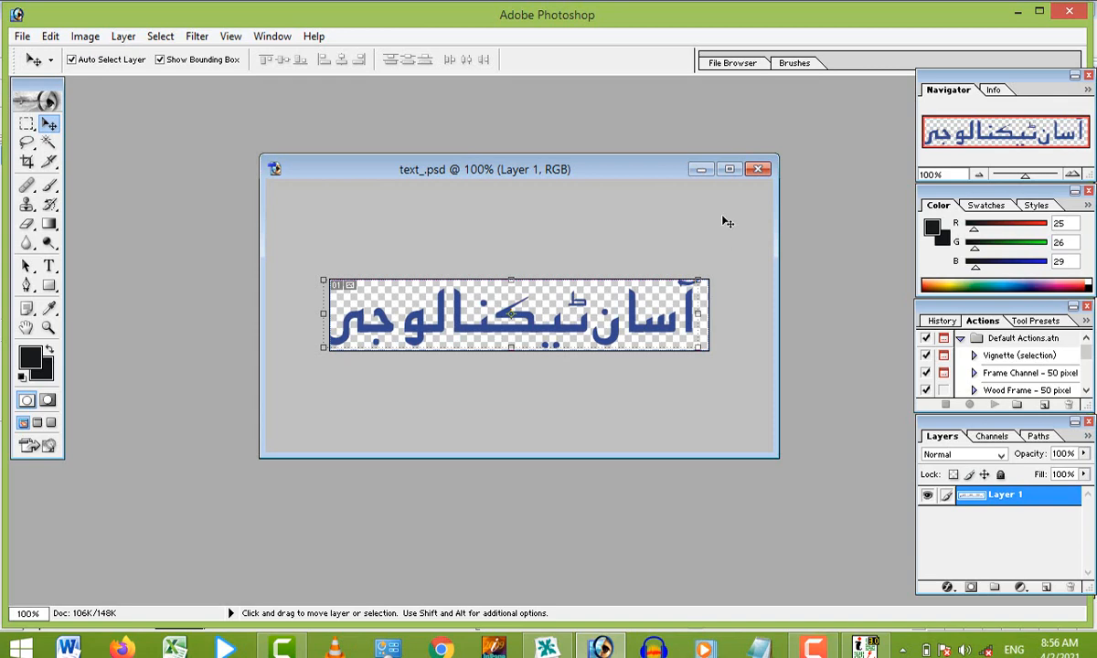
left_click(757, 170)
left_click(551, 253)
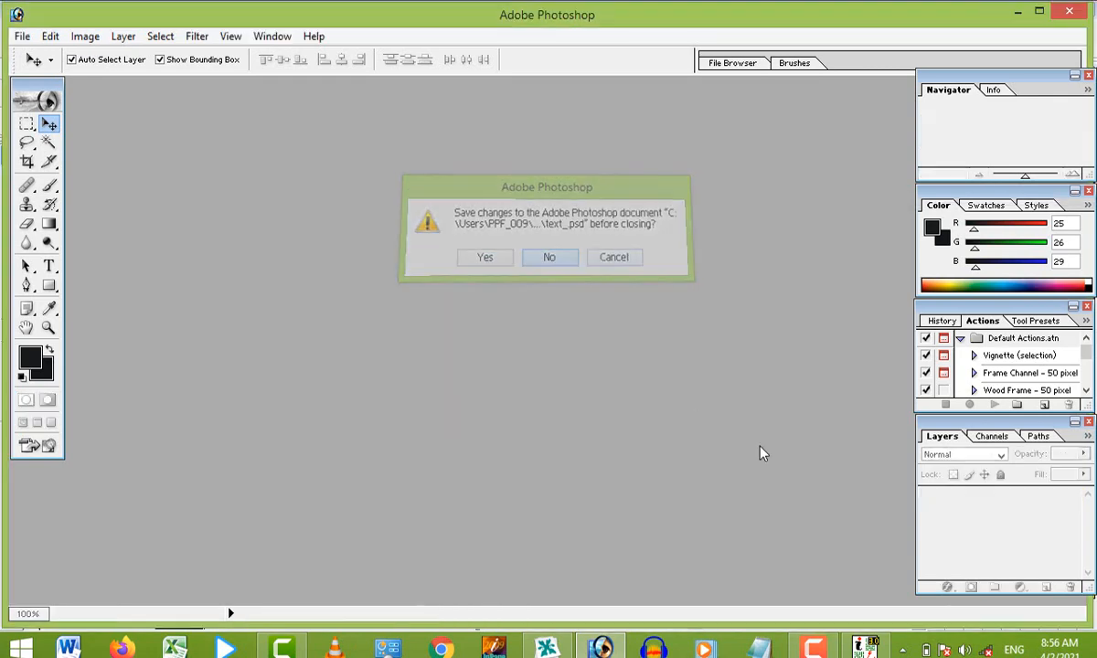
Step: Return to InPage and delete the whole آسان ٹیکنالوجی text from the document
left_click(864, 647)
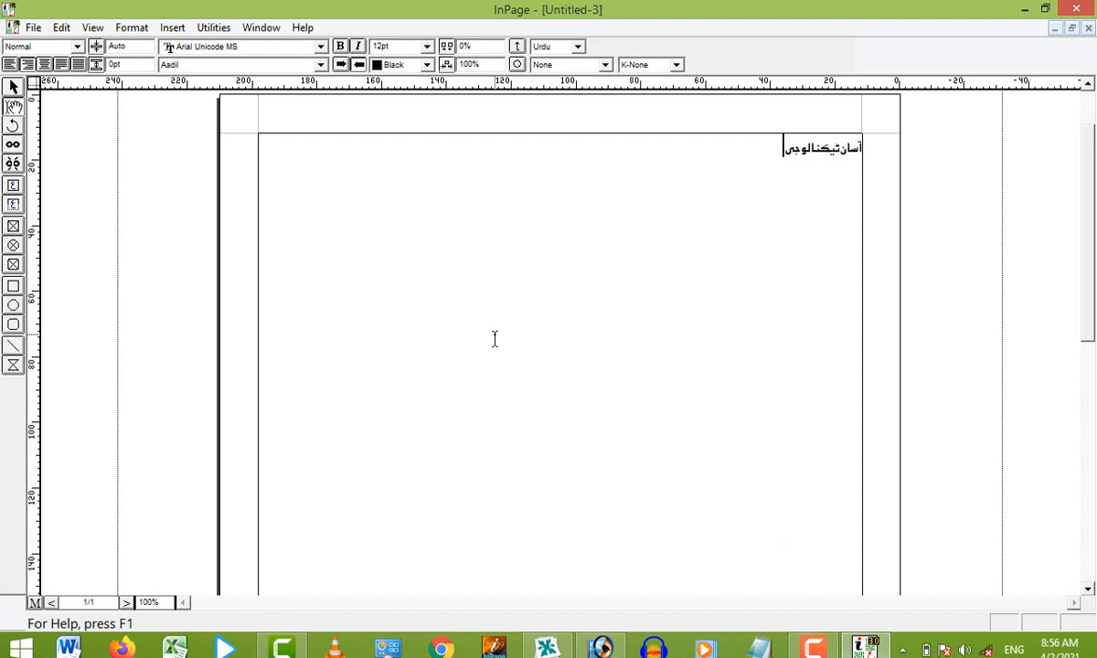
left_click_drag(783, 153, 930, 146)
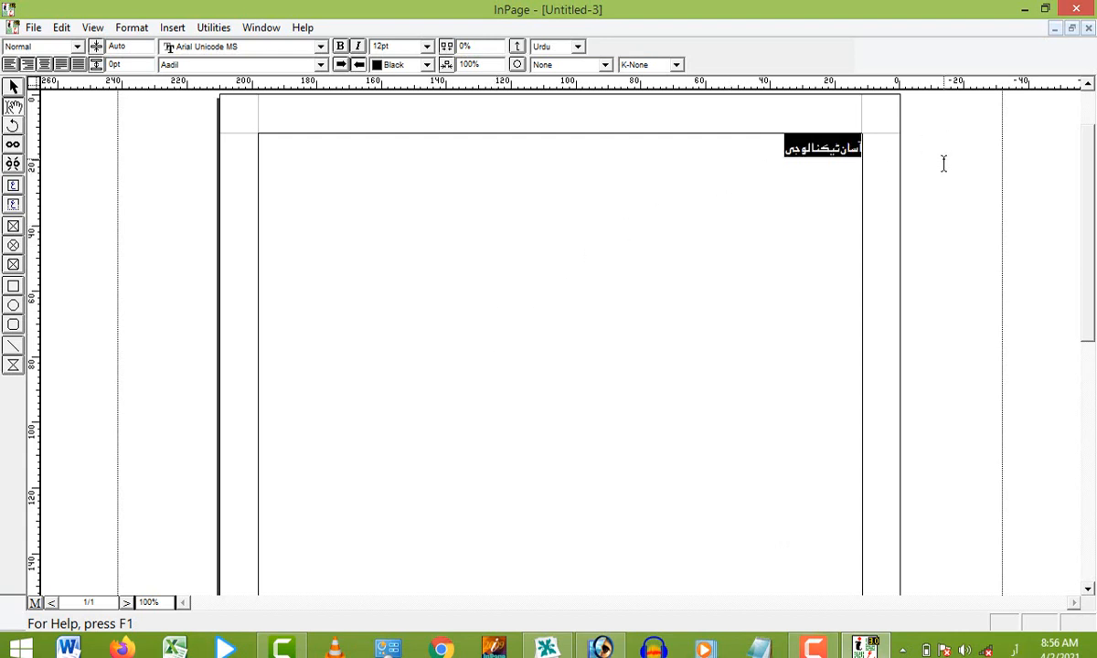
key("Delete")
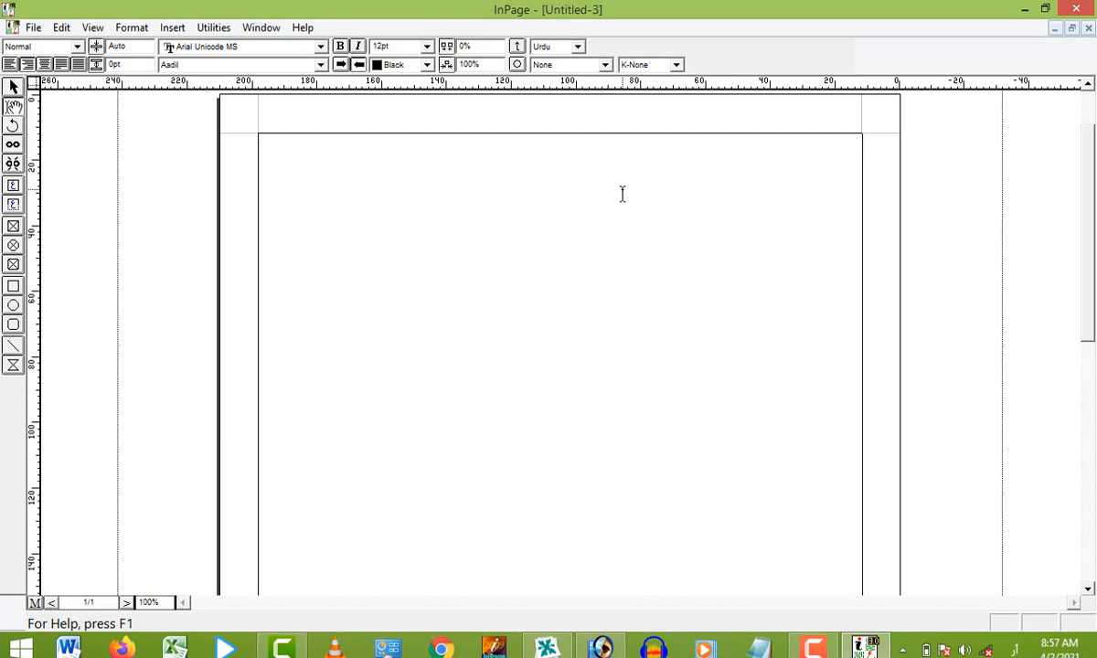
left_click(621, 194)
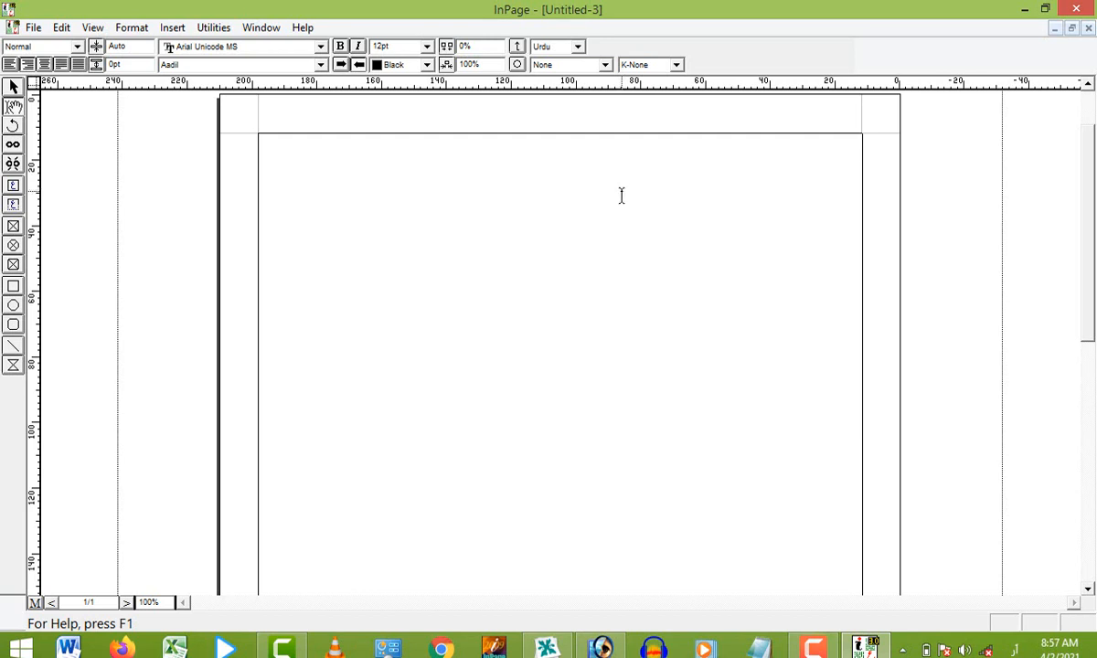